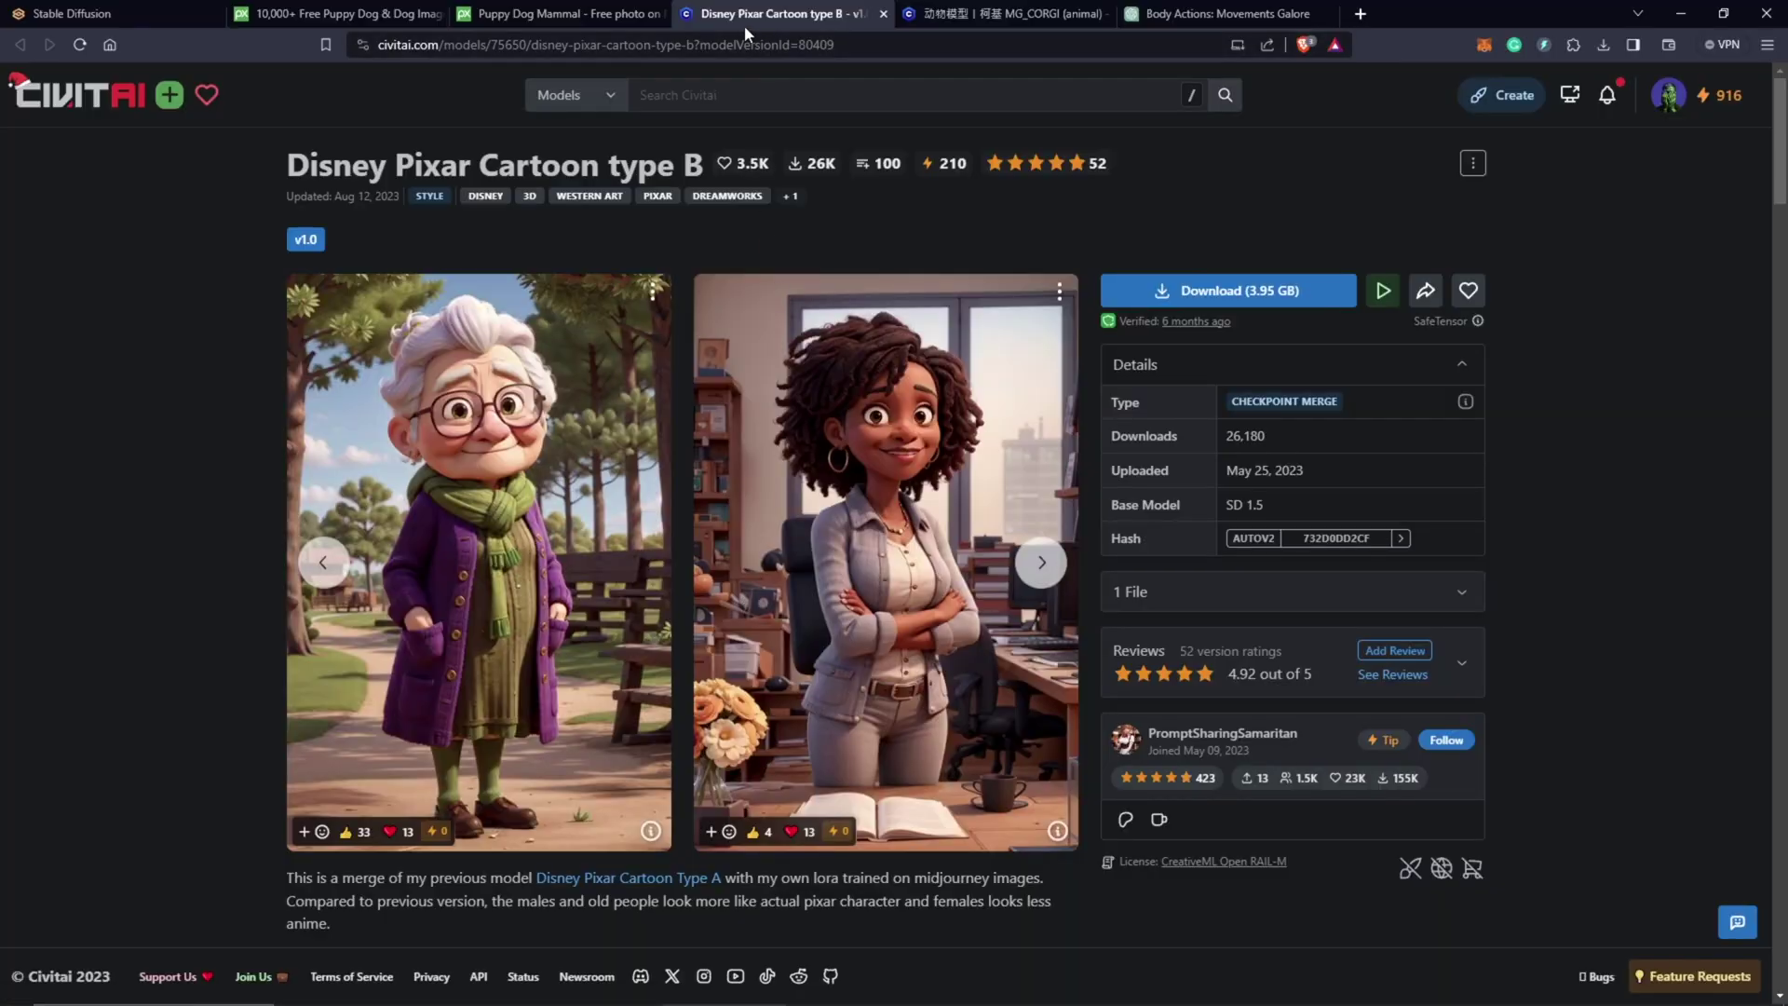
Download the photo of the small cream puppy standing on grass from the Pixabay "puppy dog" results.
click(996, 14)
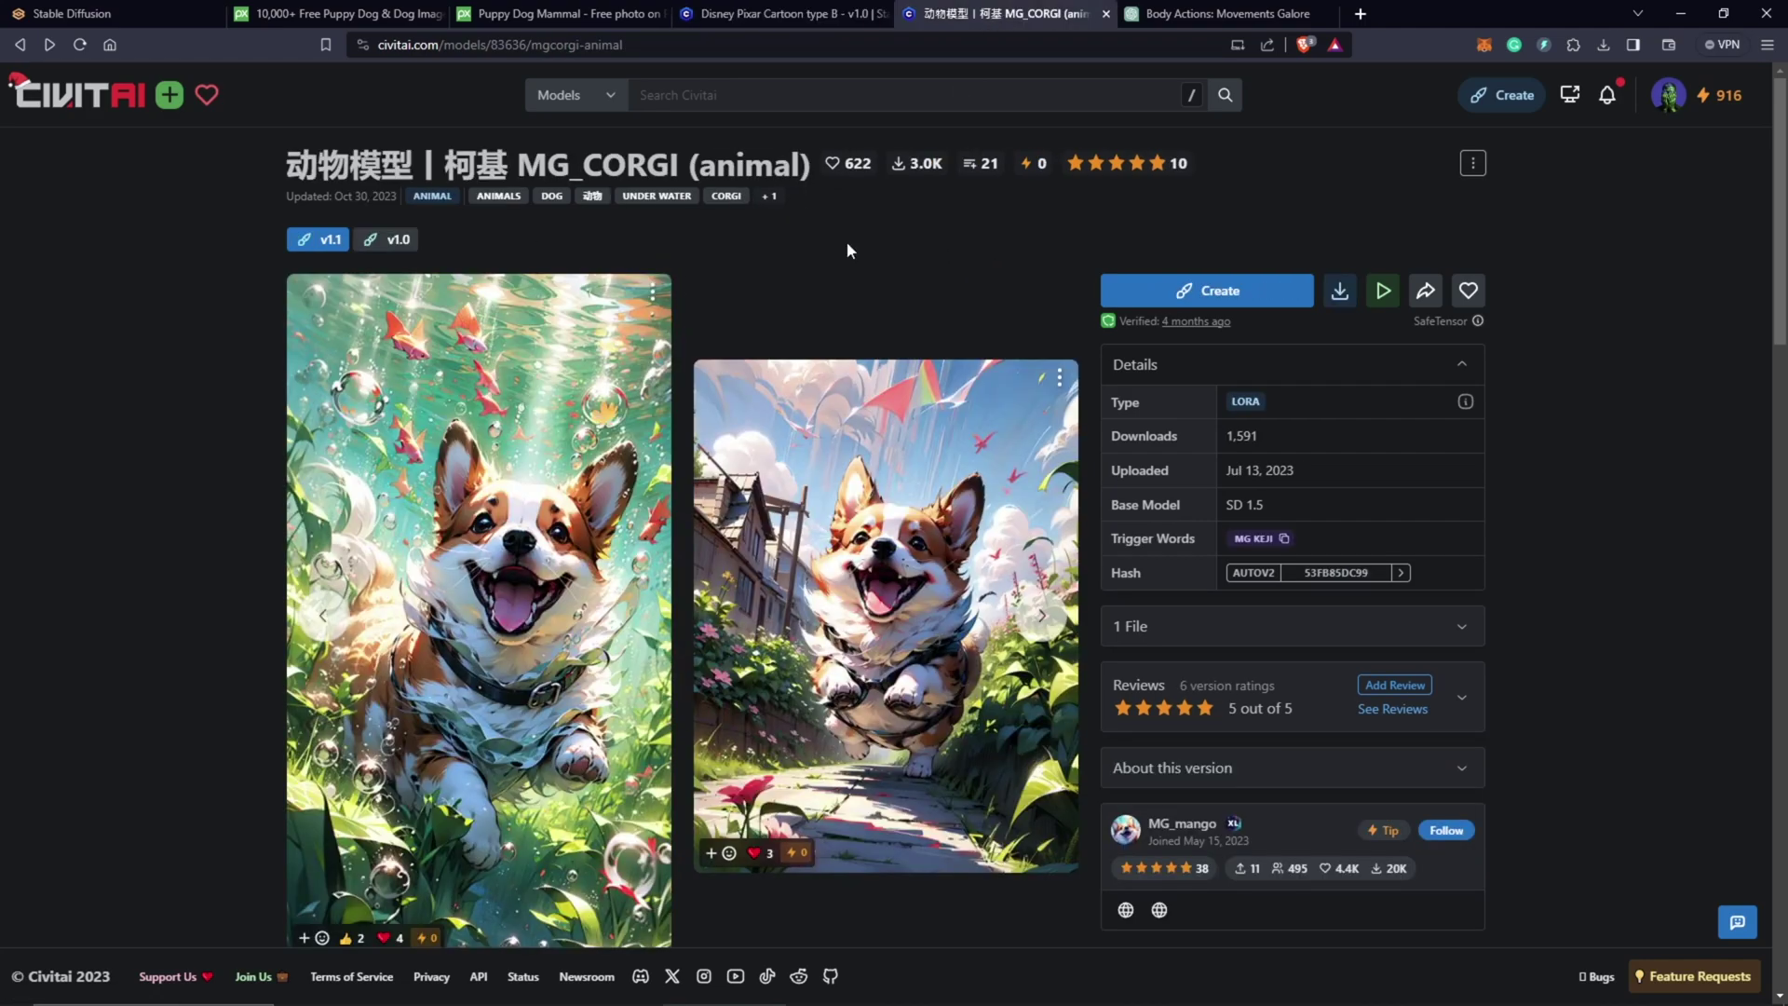
click(329, 17)
scroll(330, 561, up, 5)
scroll(331, 561, down, 6)
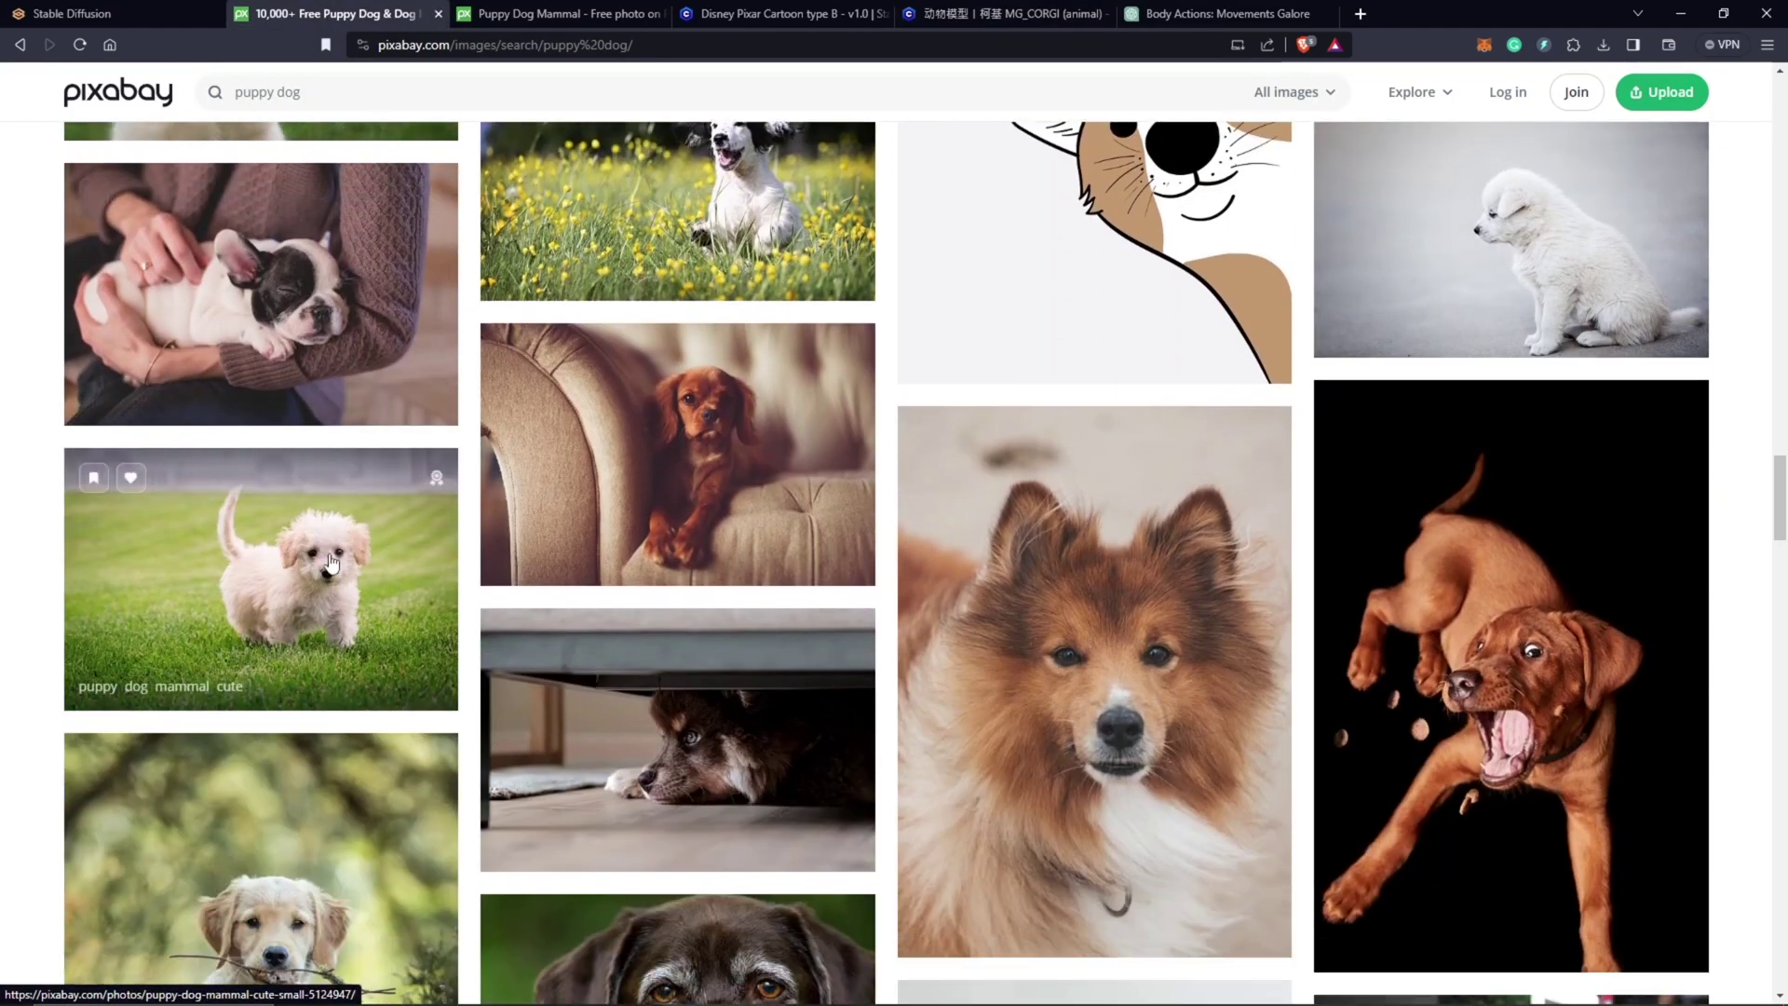
click(330, 562)
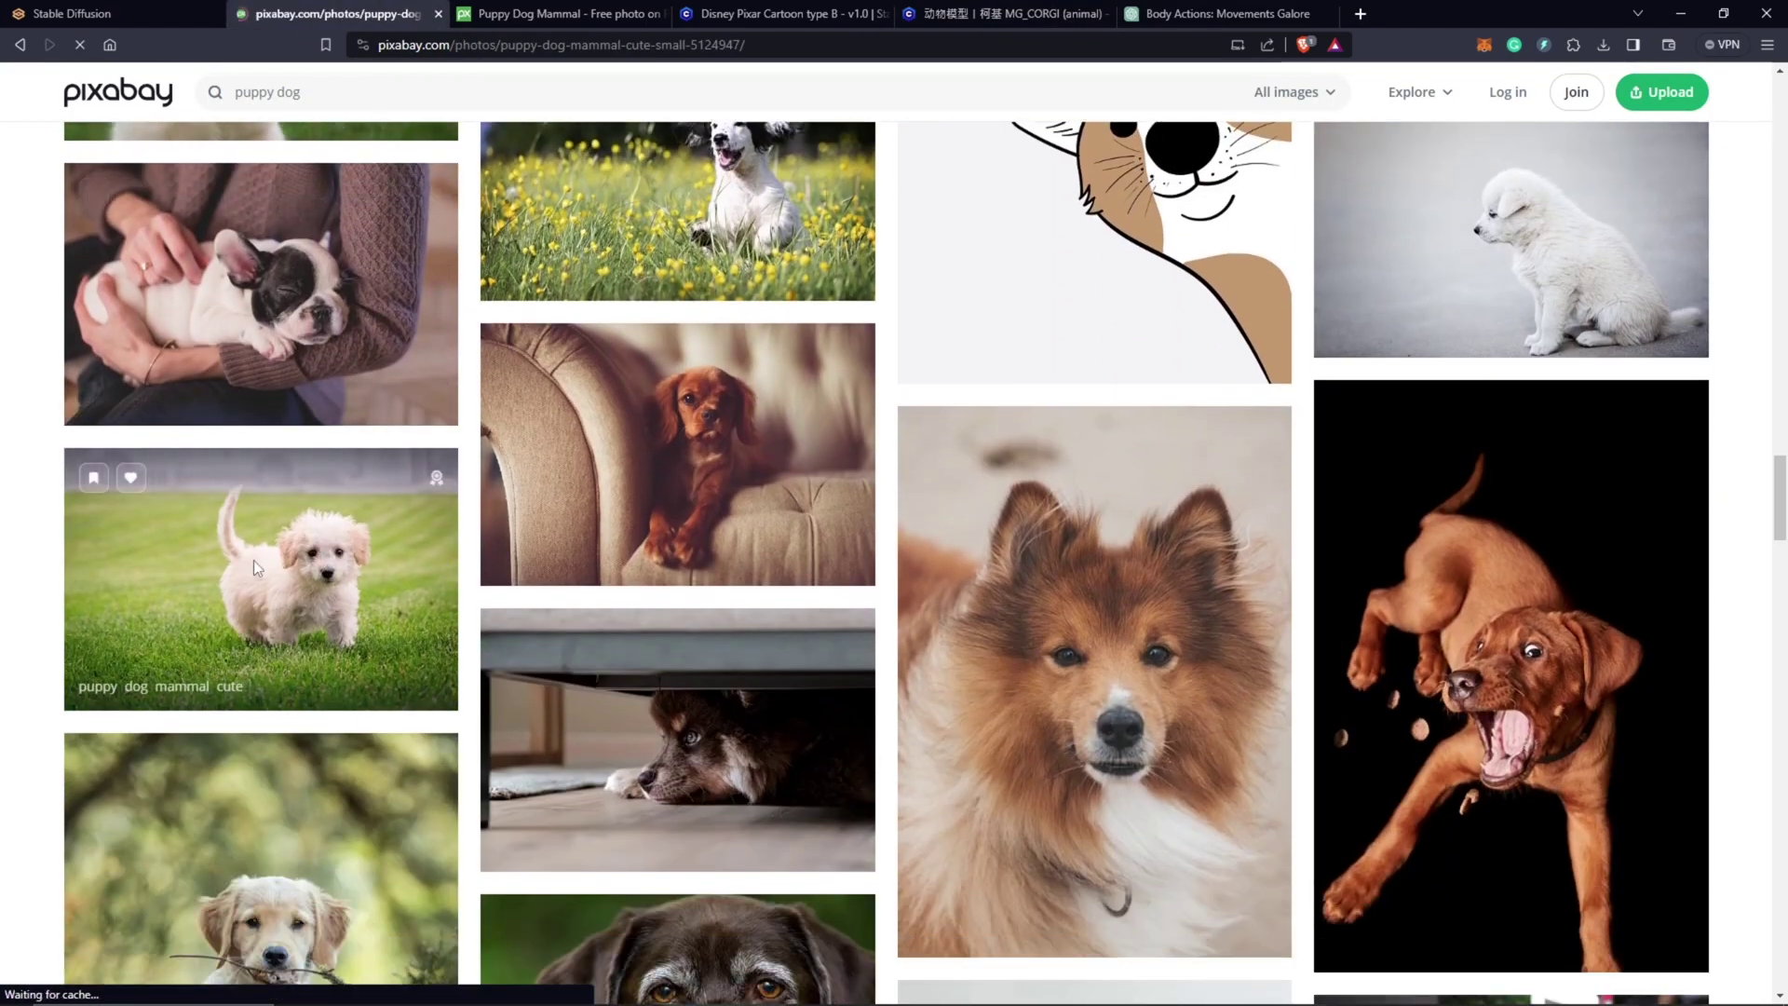
click(1641, 226)
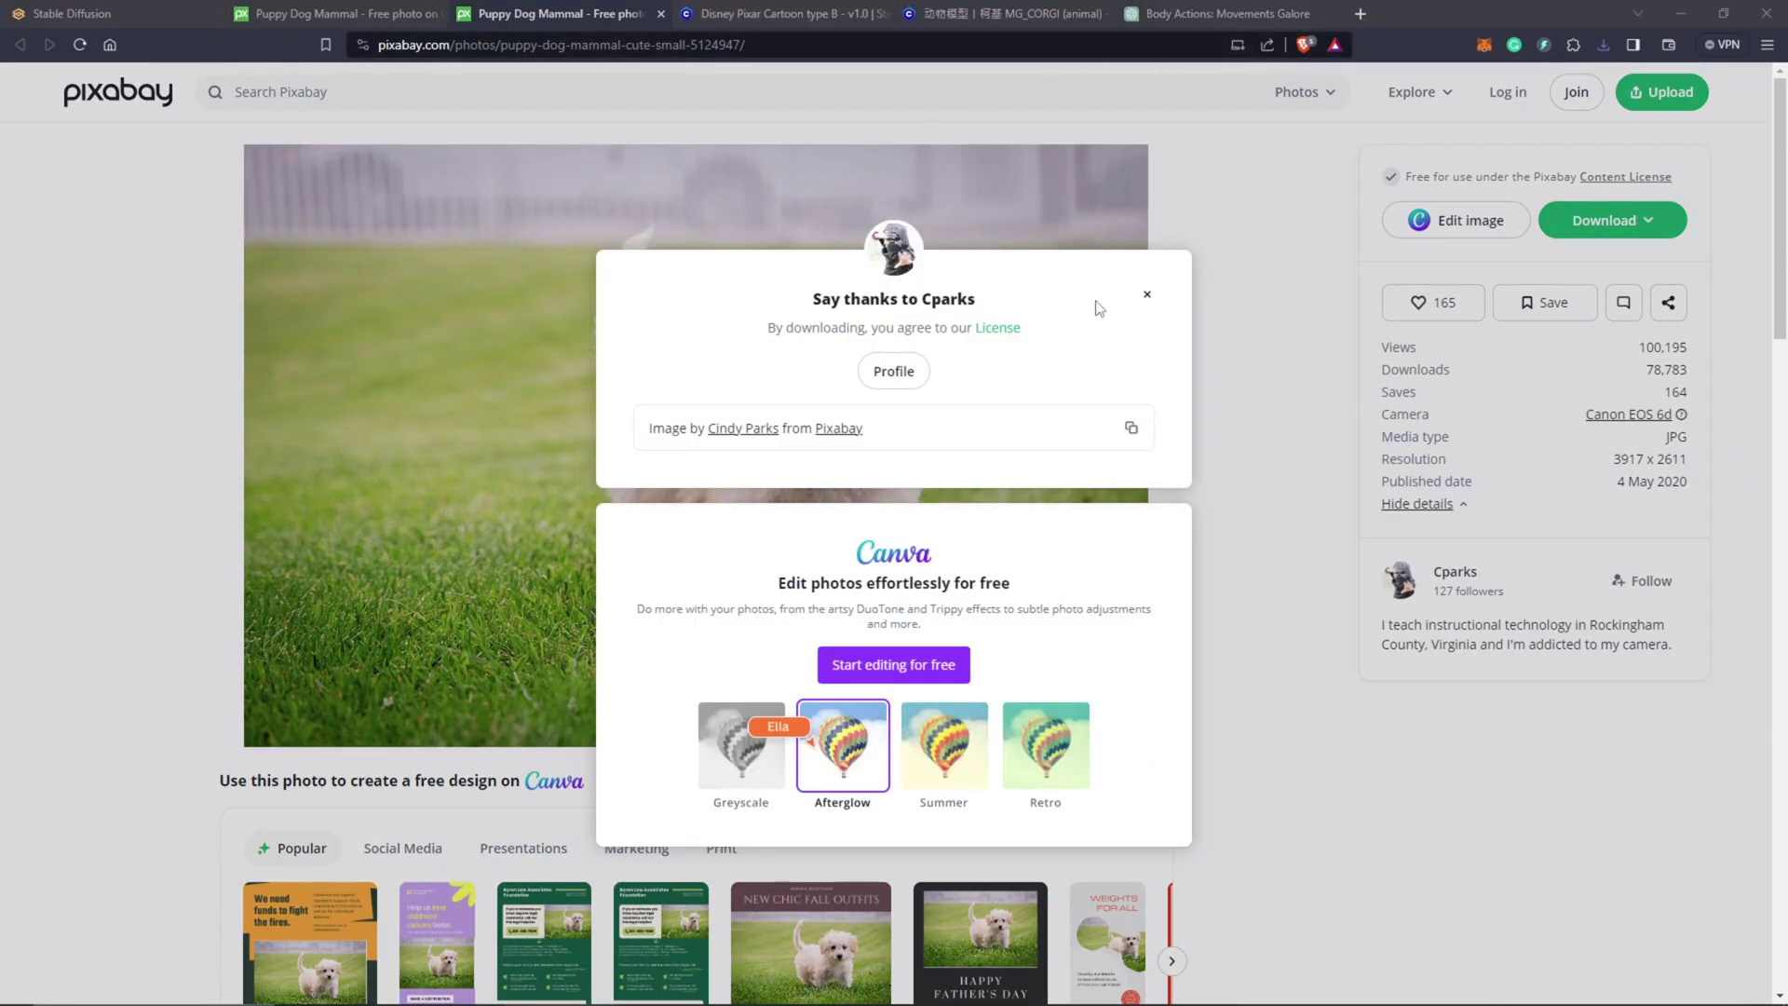
click(1235, 233)
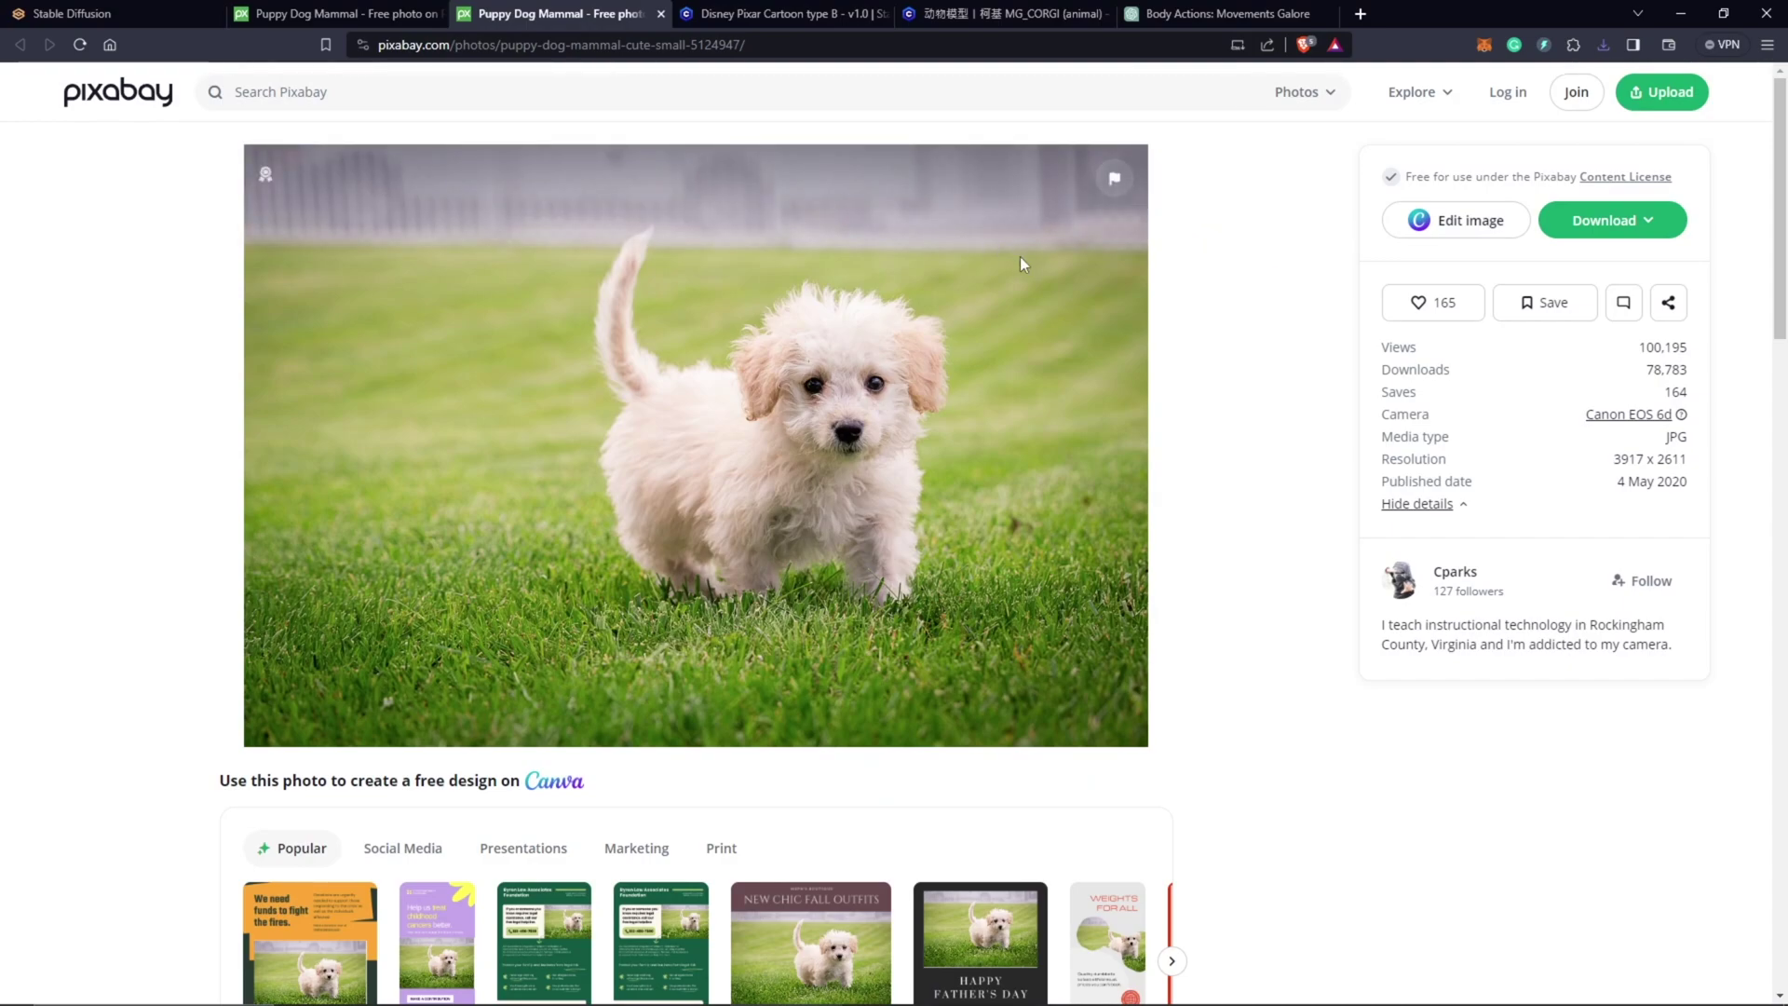
Switch to After Effects and create a new composition 512 px wide and 512 px high.
mouse_move(358, 1001)
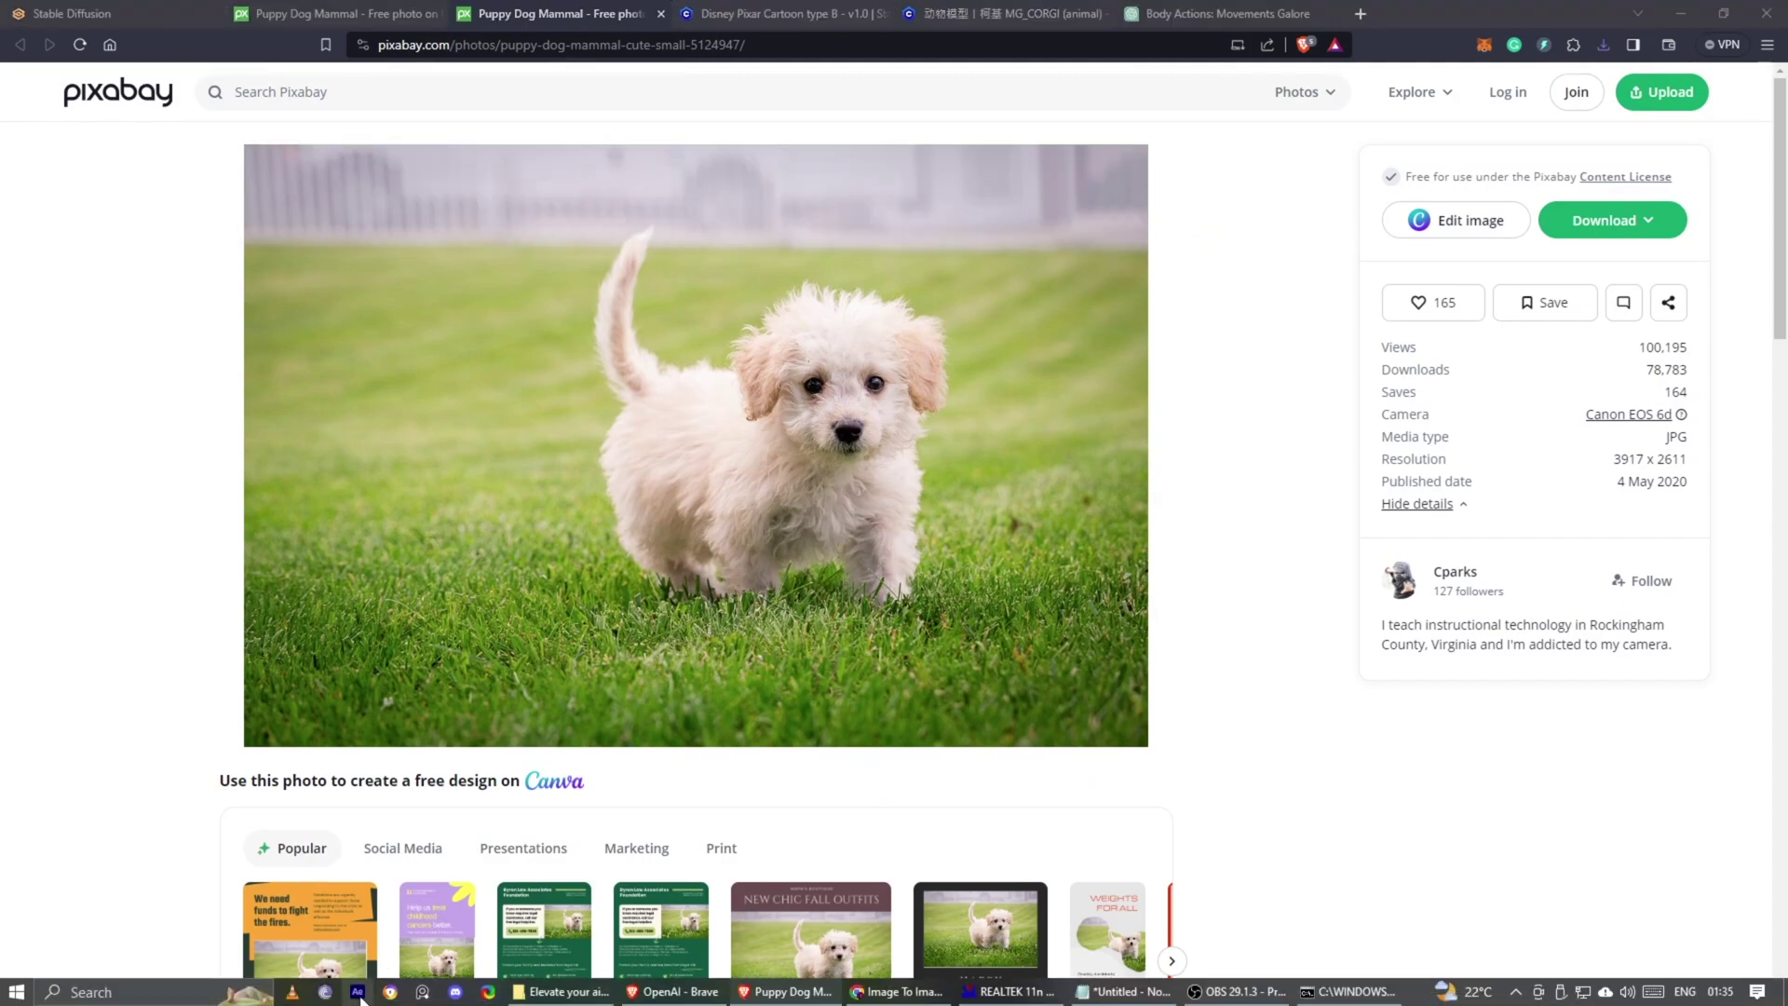
click(357, 993)
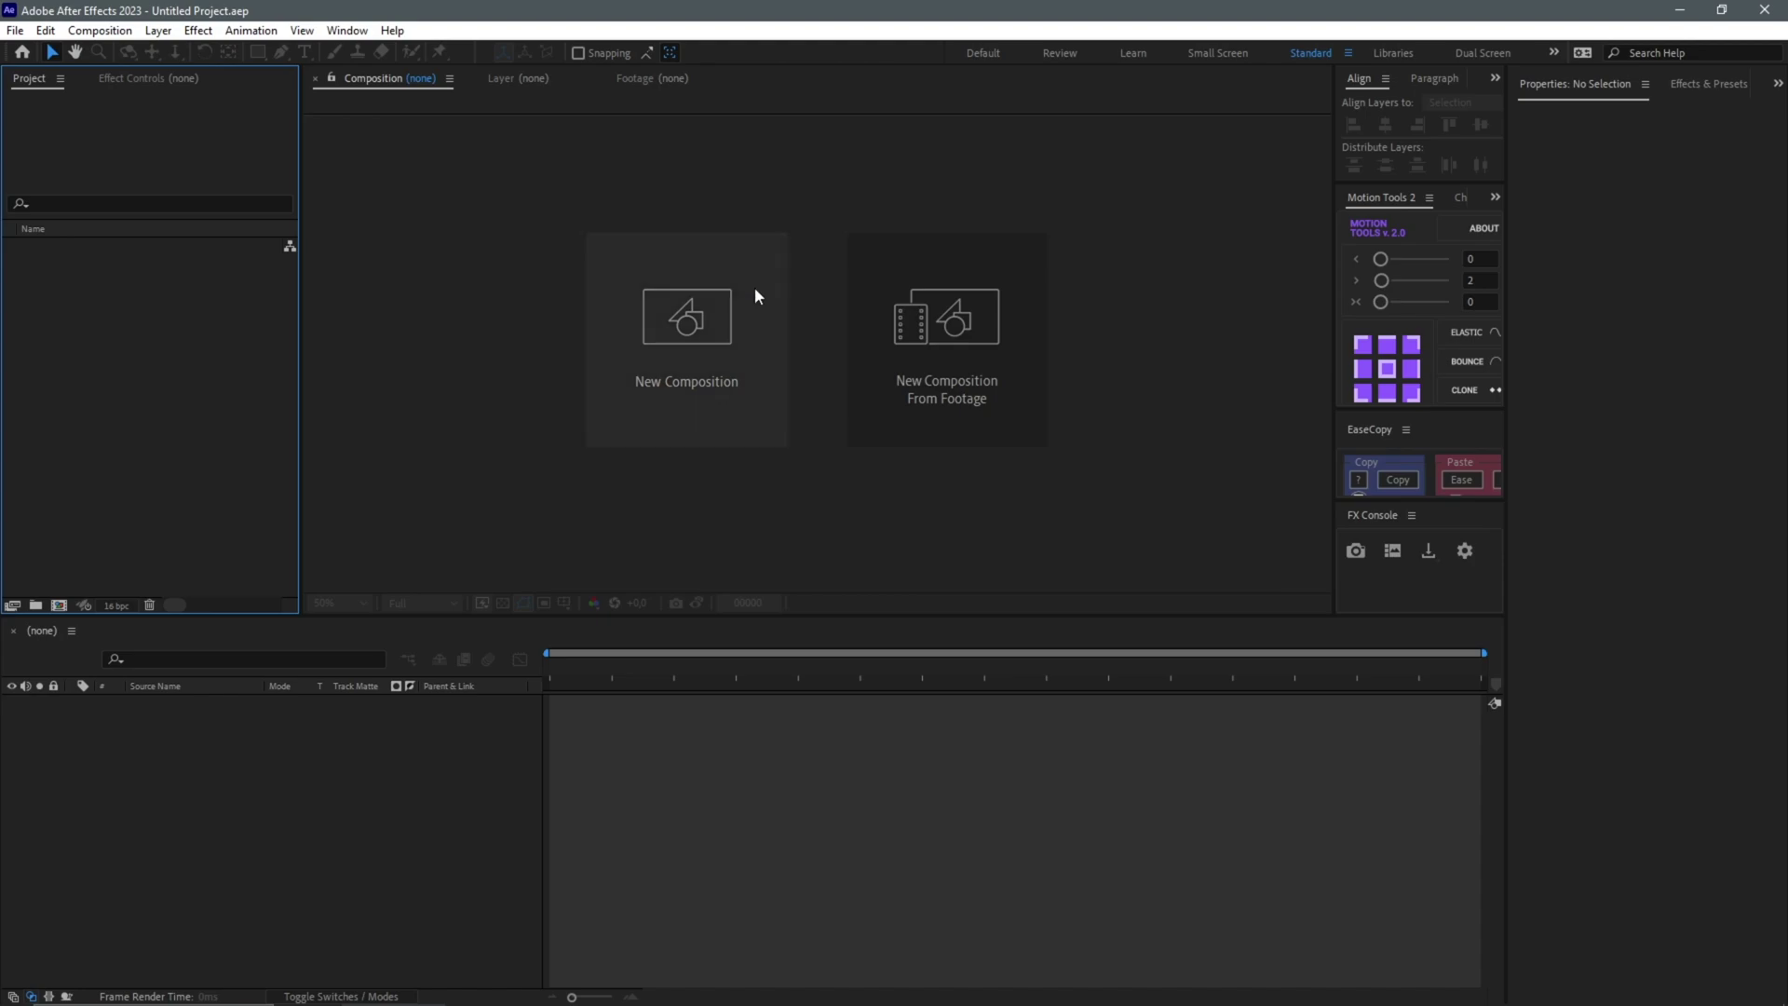
click(694, 351)
click(719, 425)
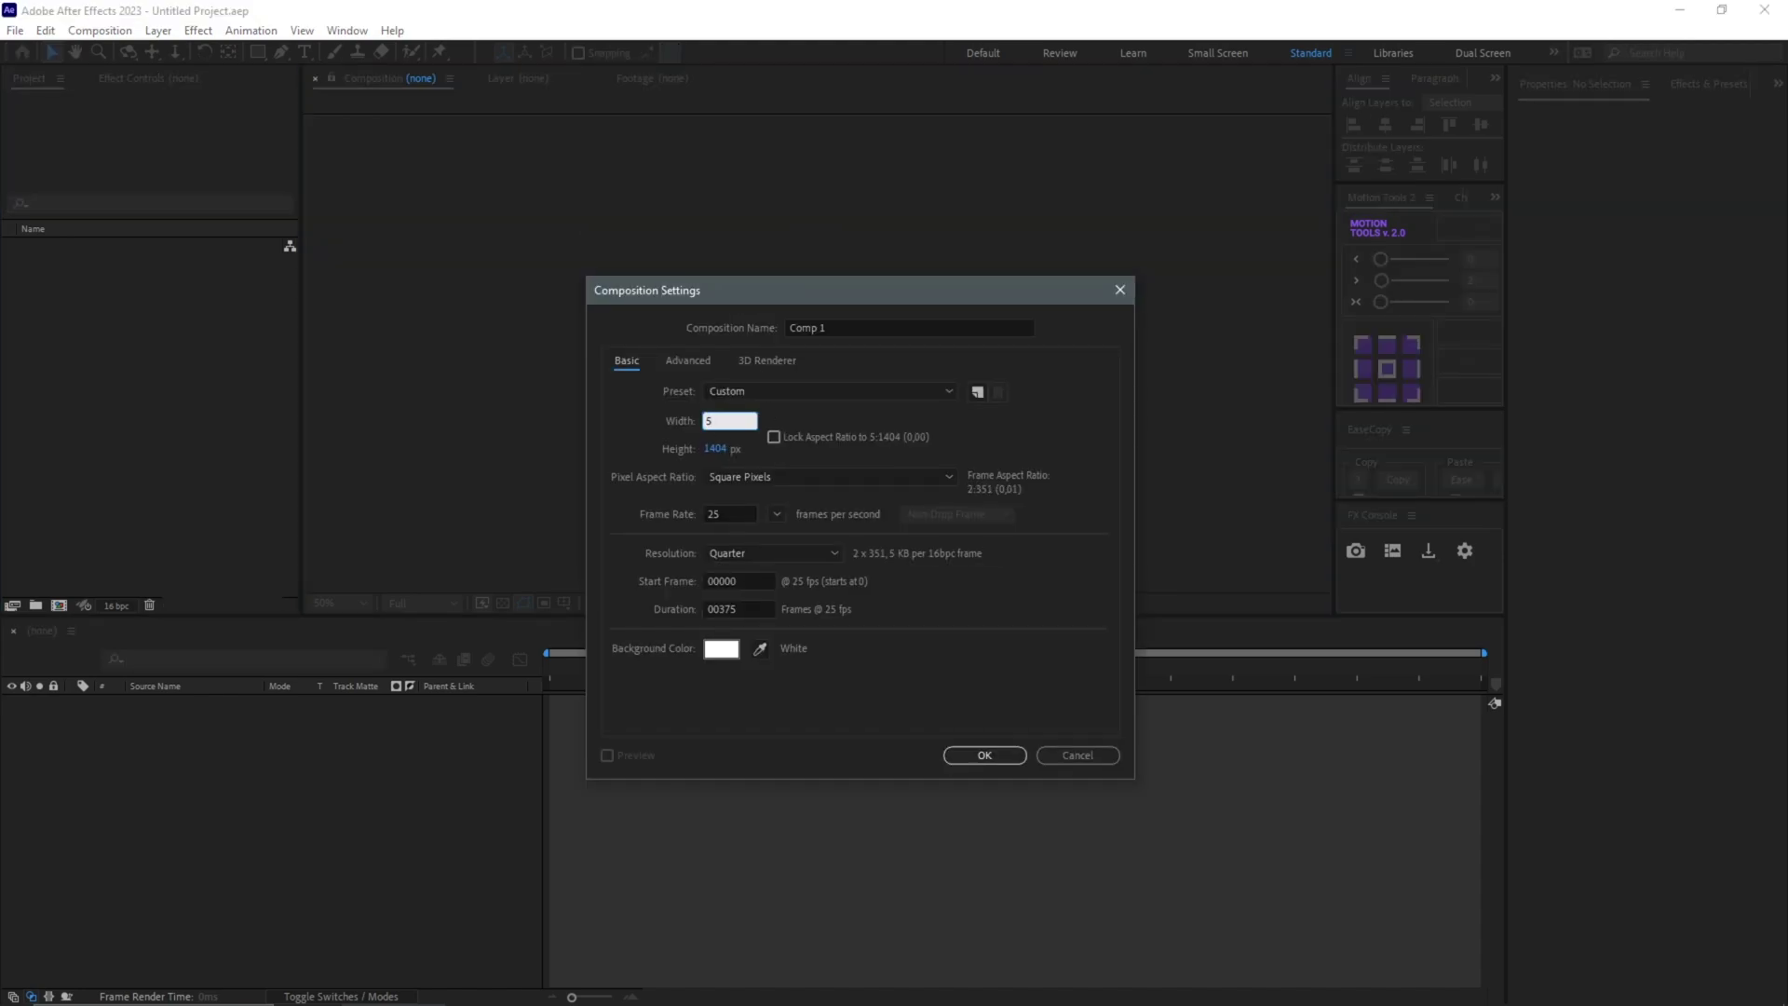
text(512)
click(714, 448)
text(512)
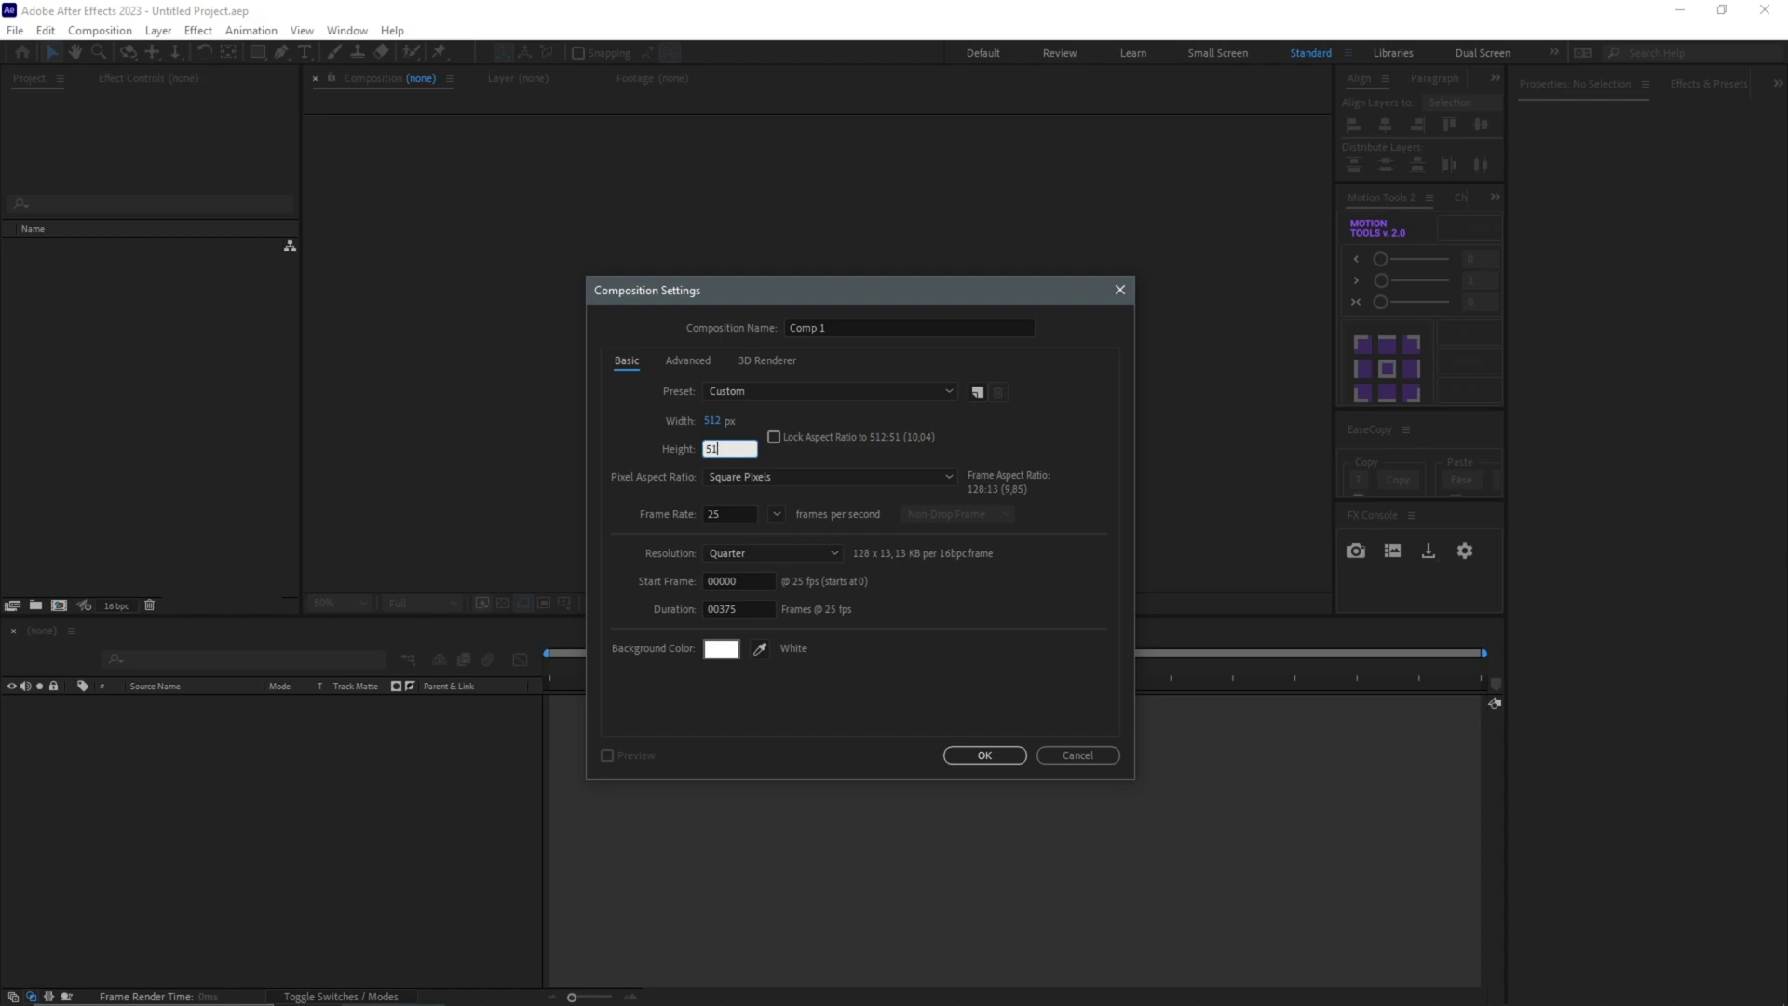
click(1001, 755)
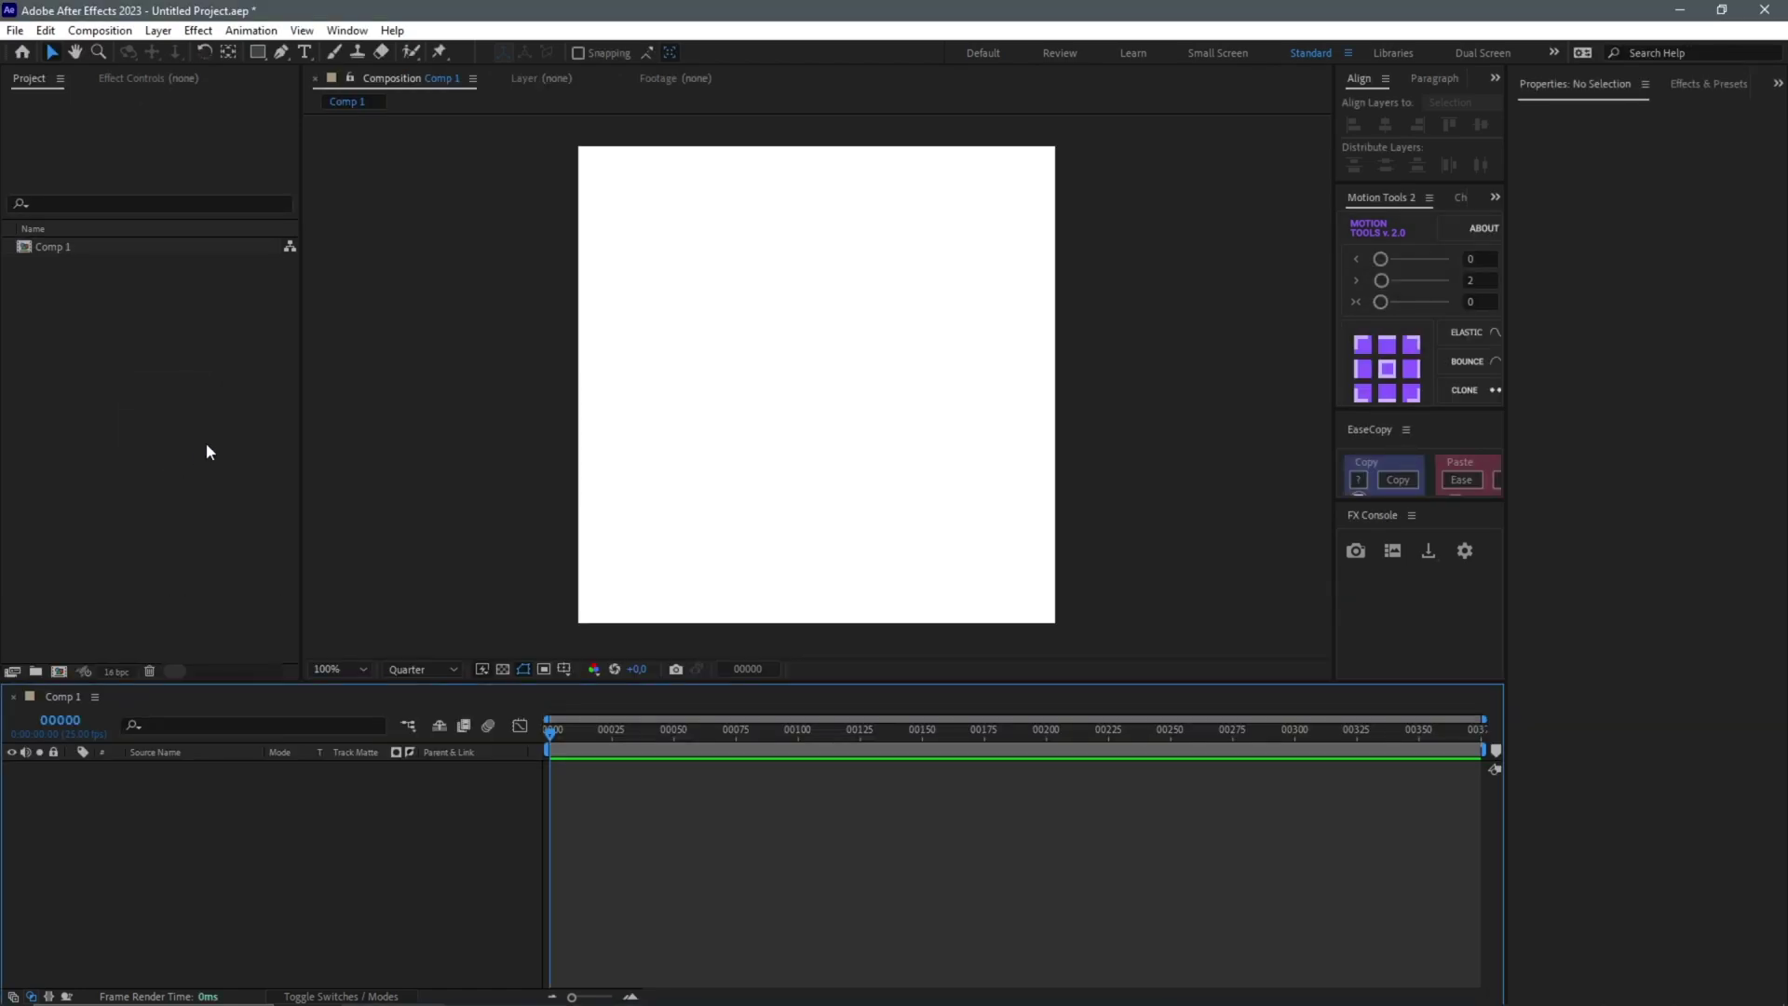
Place puppy-5124947_1280.jpg in the composition with the puppy's head in frame, and set the preview resolution to Full.
drag(94, 265, 250, 906)
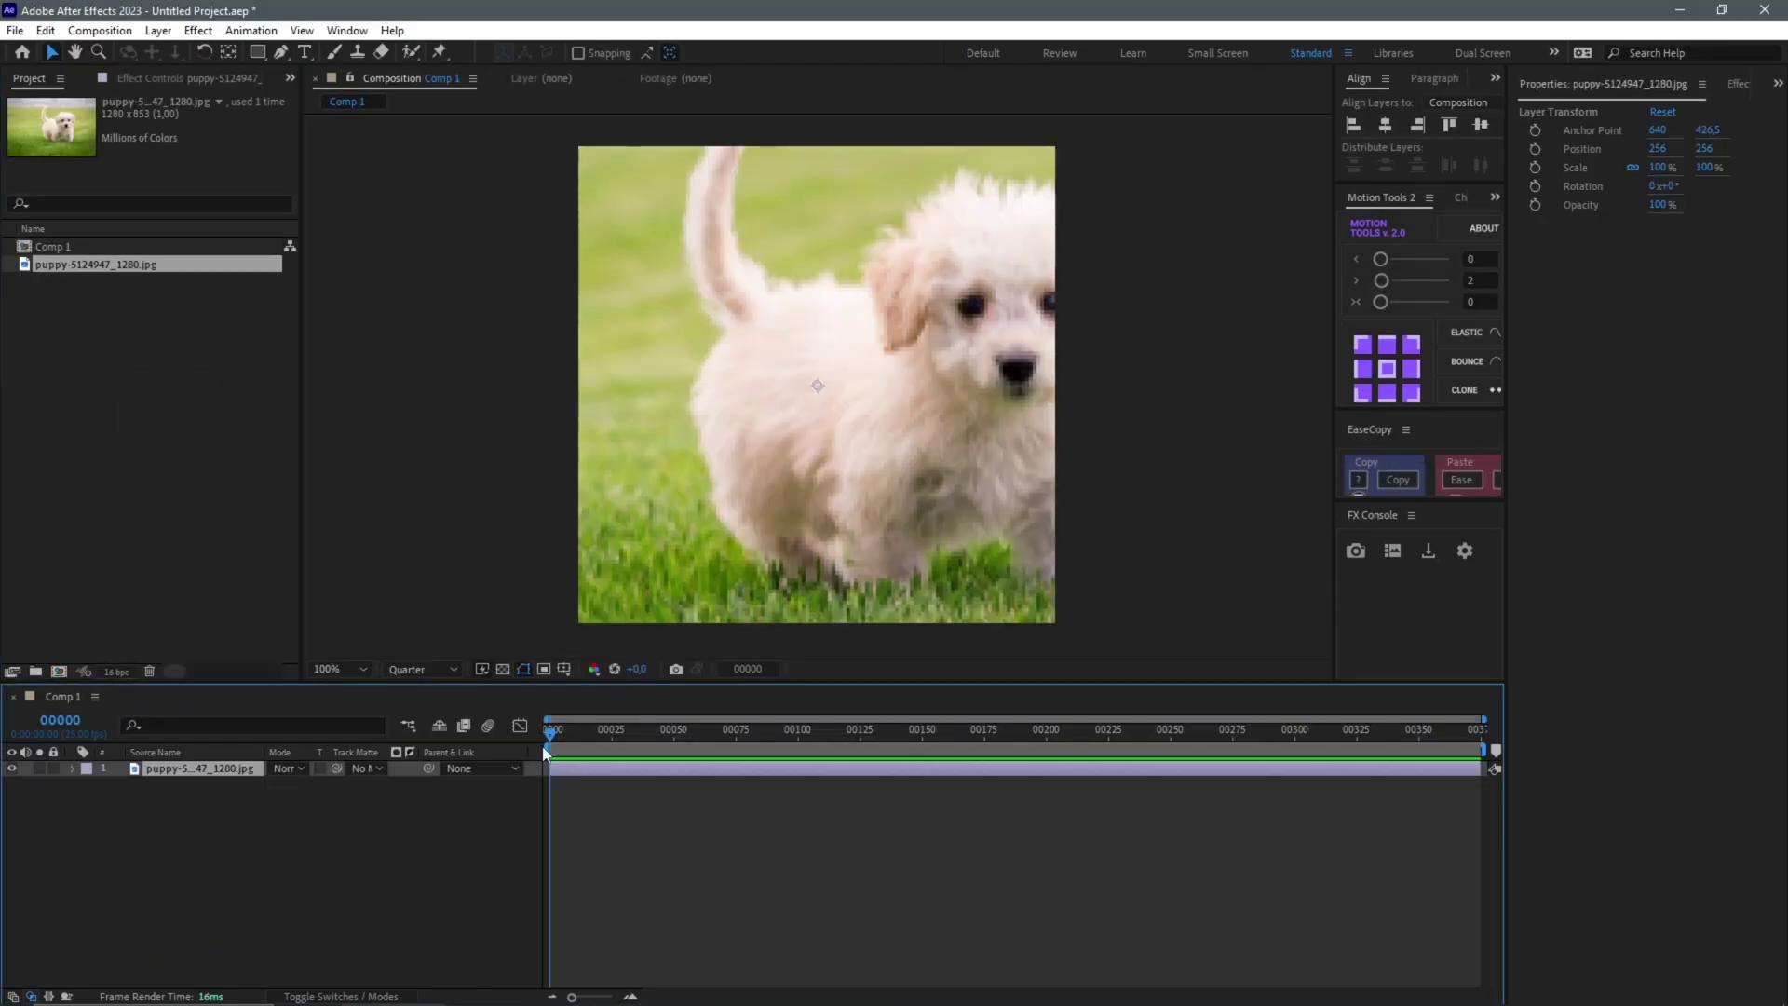
drag(839, 391, 703, 416)
click(450, 667)
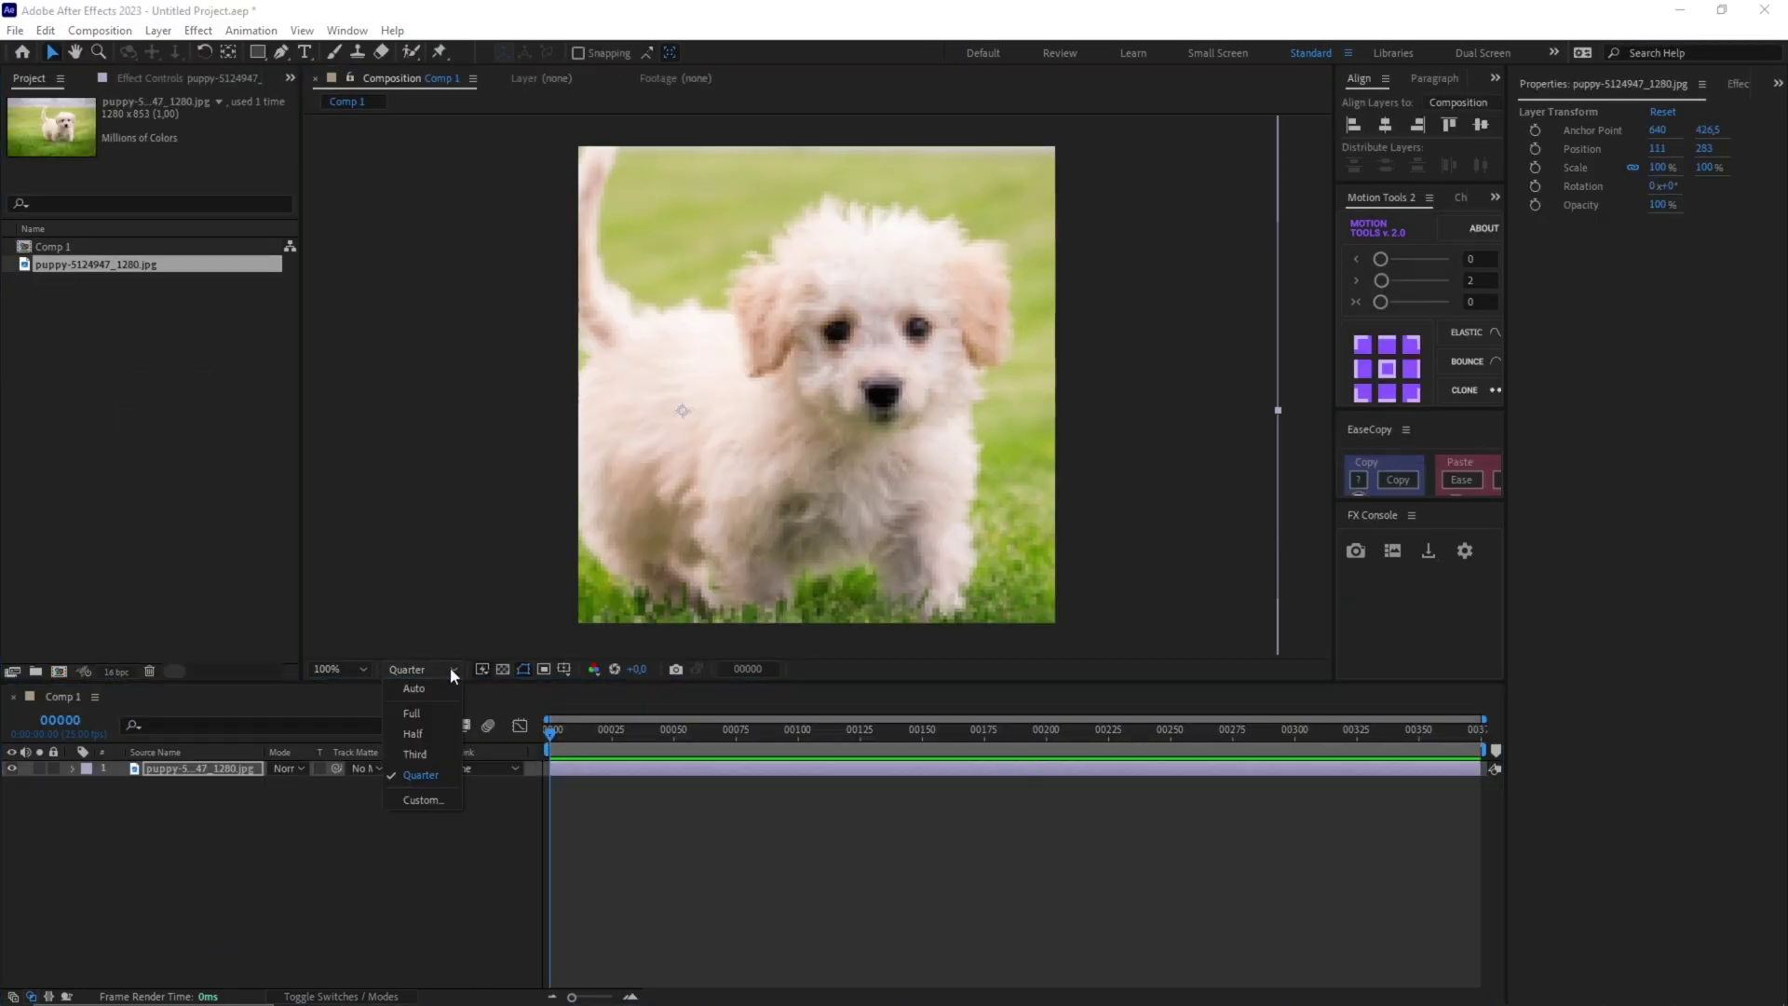
click(427, 711)
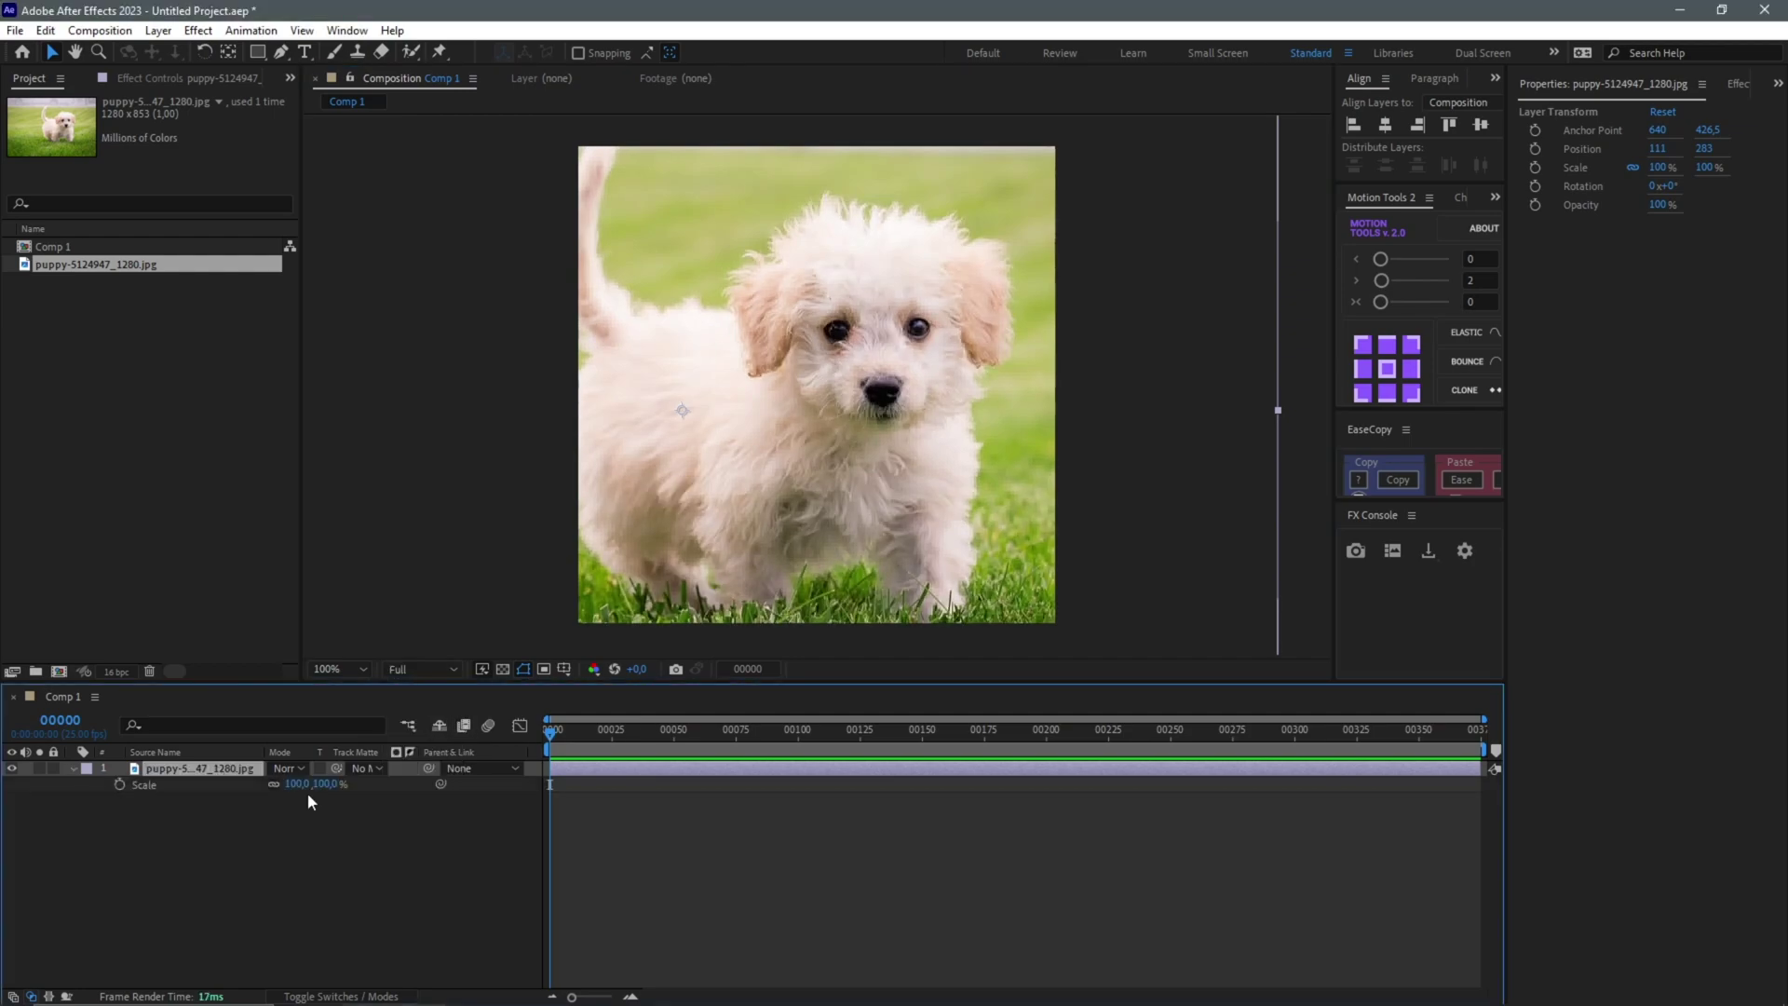
Scale the puppy photo layer to 67% and reposition it so the whole puppy sits near the centre of the frame.
drag(292, 783, 268, 784)
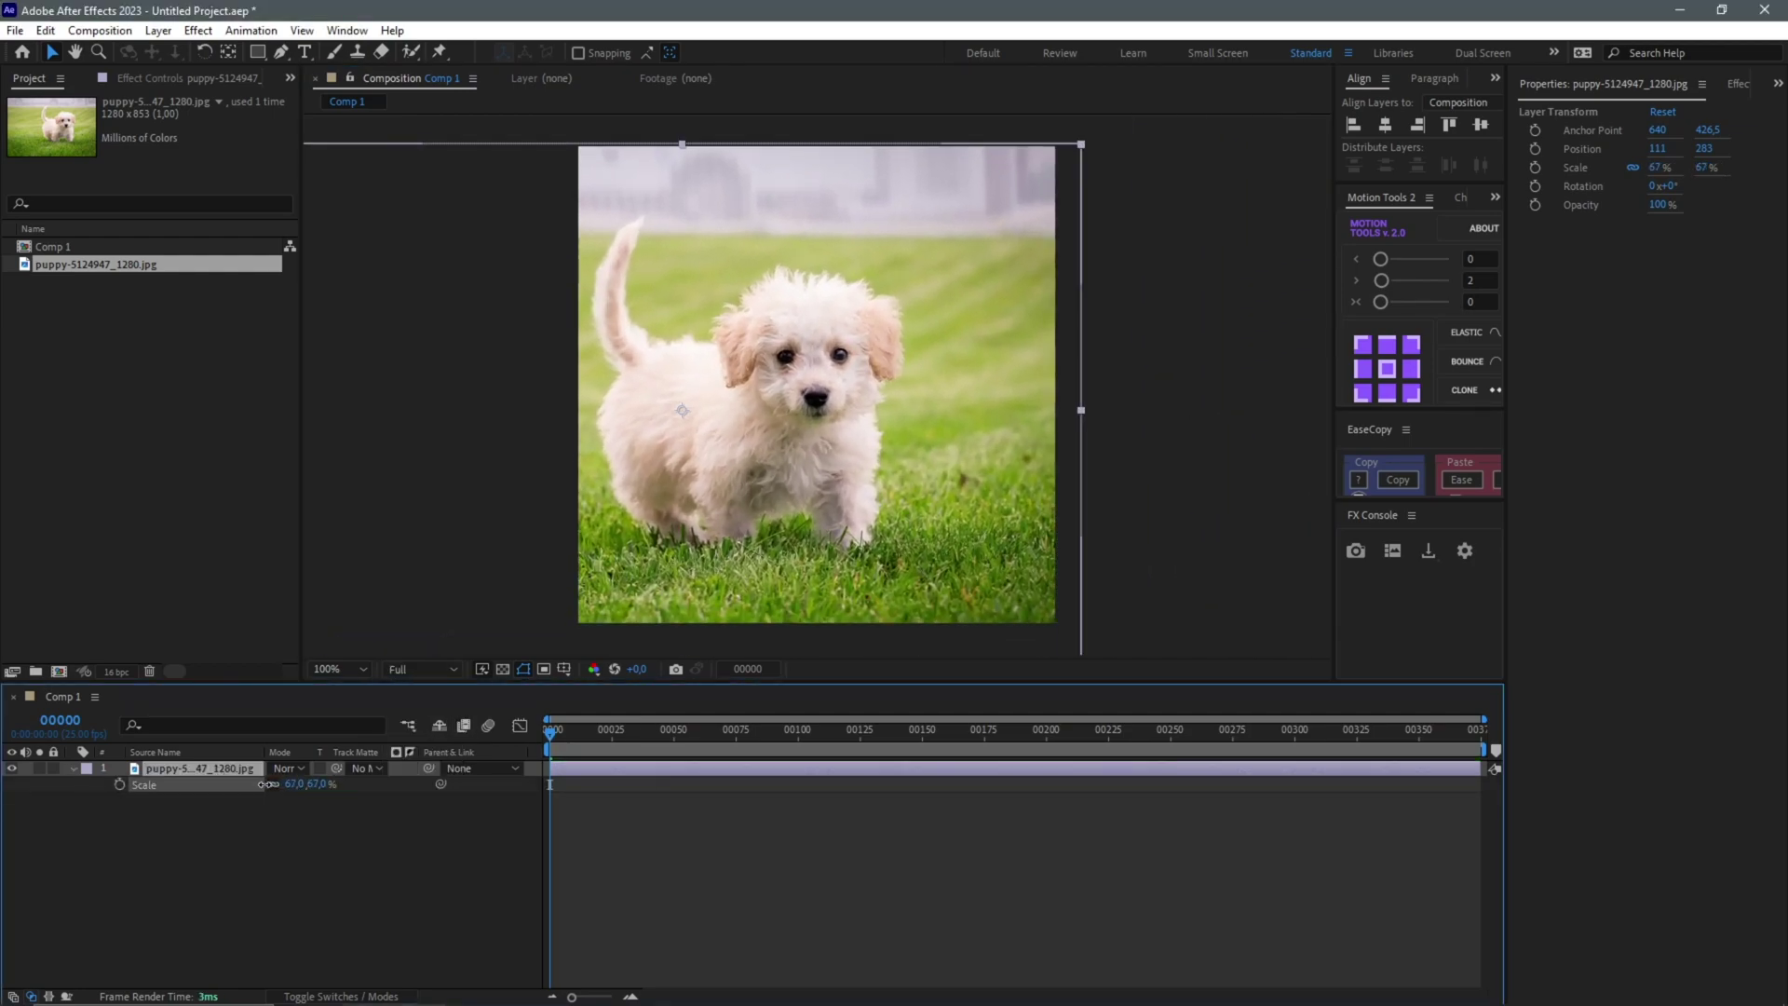
drag(897, 359, 940, 348)
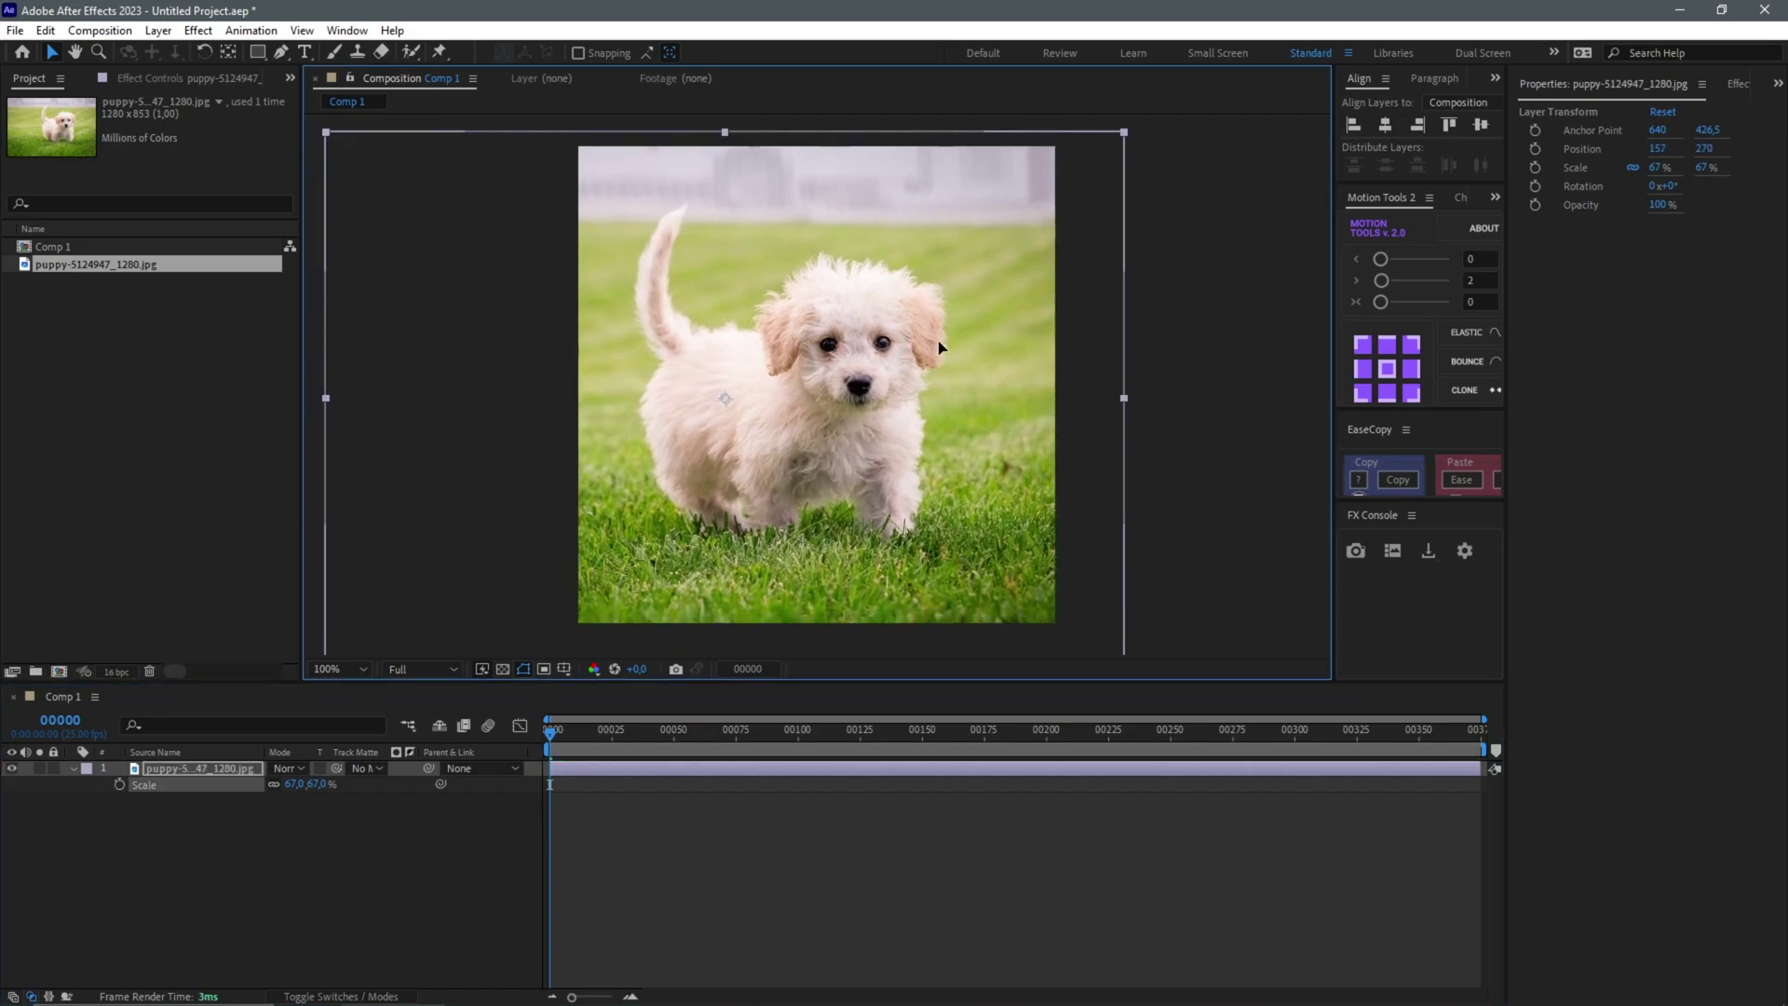
click(914, 869)
Save the current frame of the composition as a file named "Puppy image resize".
click(46, 30)
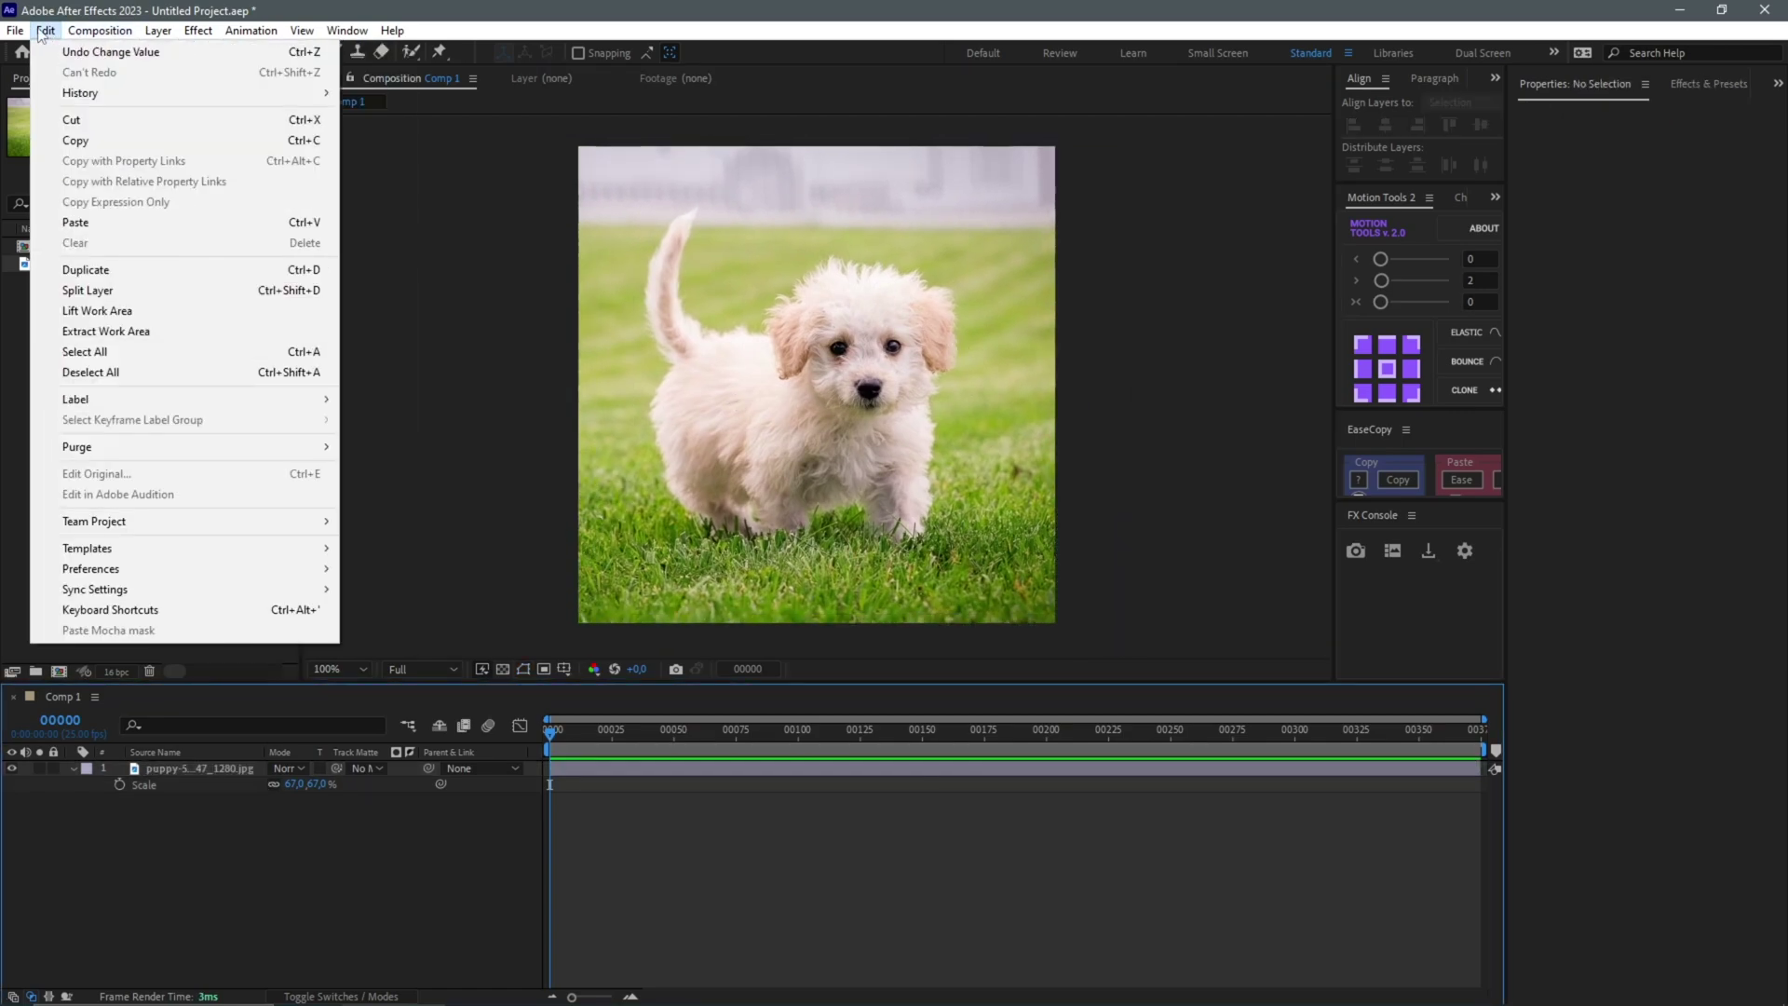
click(14, 31)
click(100, 31)
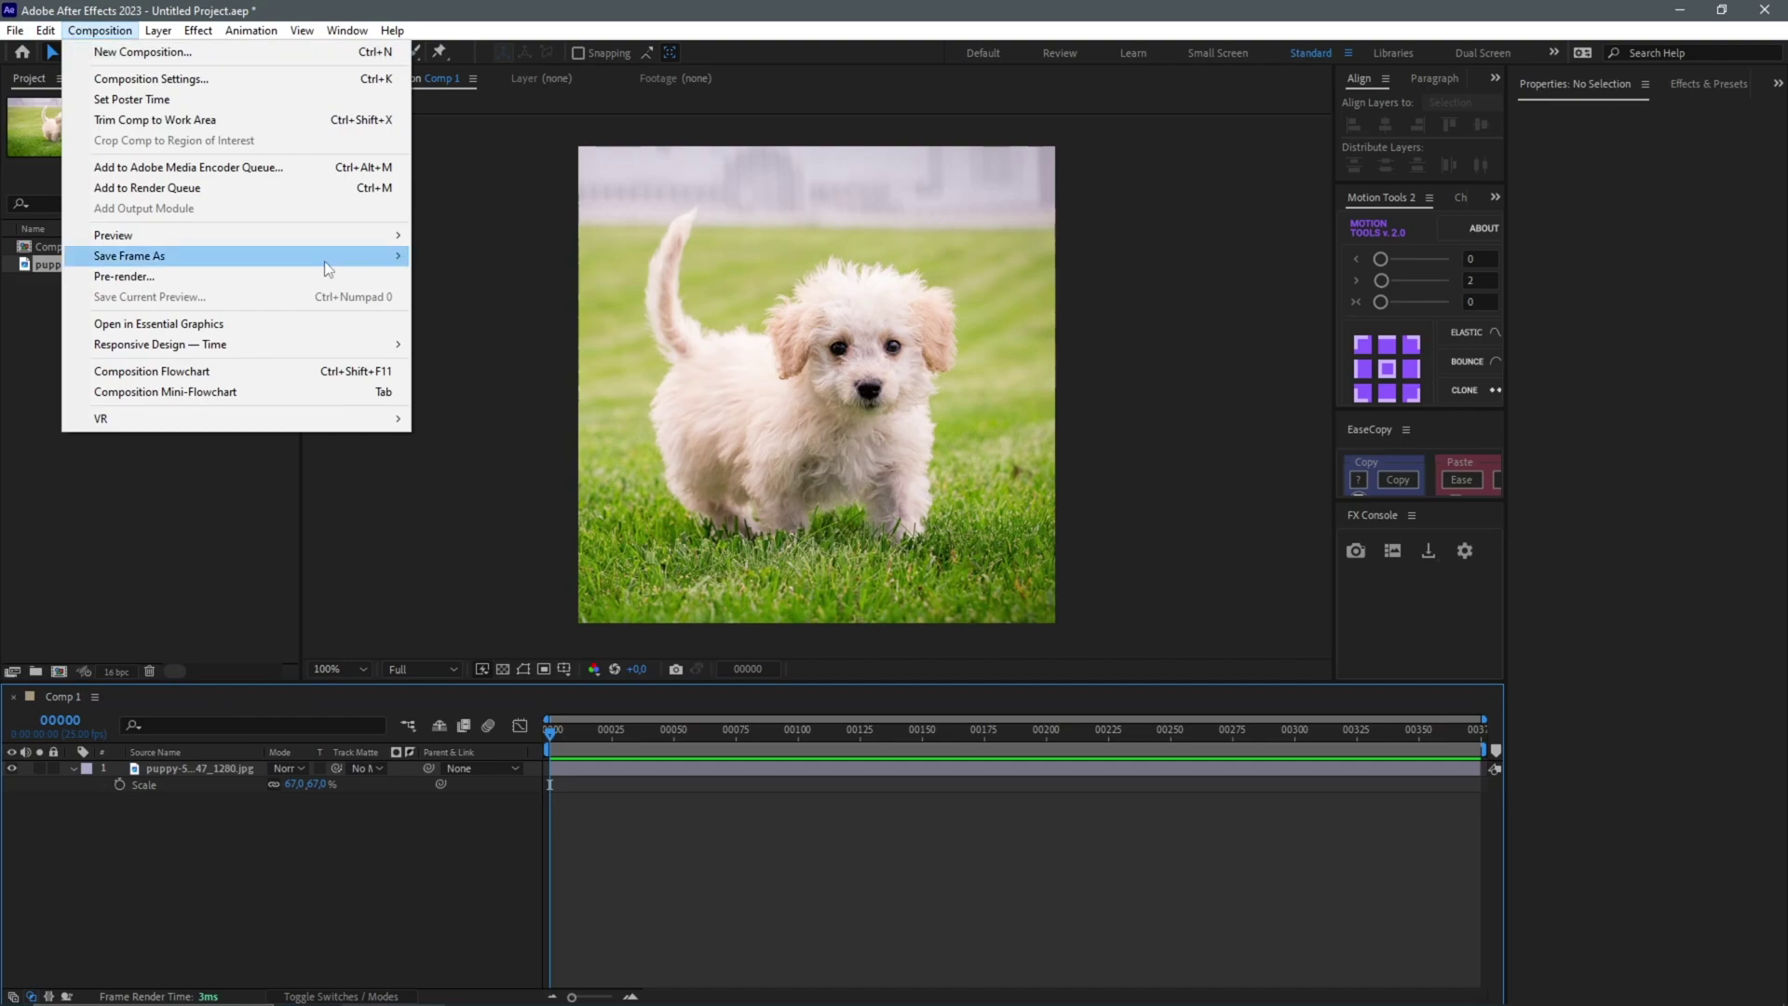
mouse_move(412, 259)
click(486, 283)
text(im)
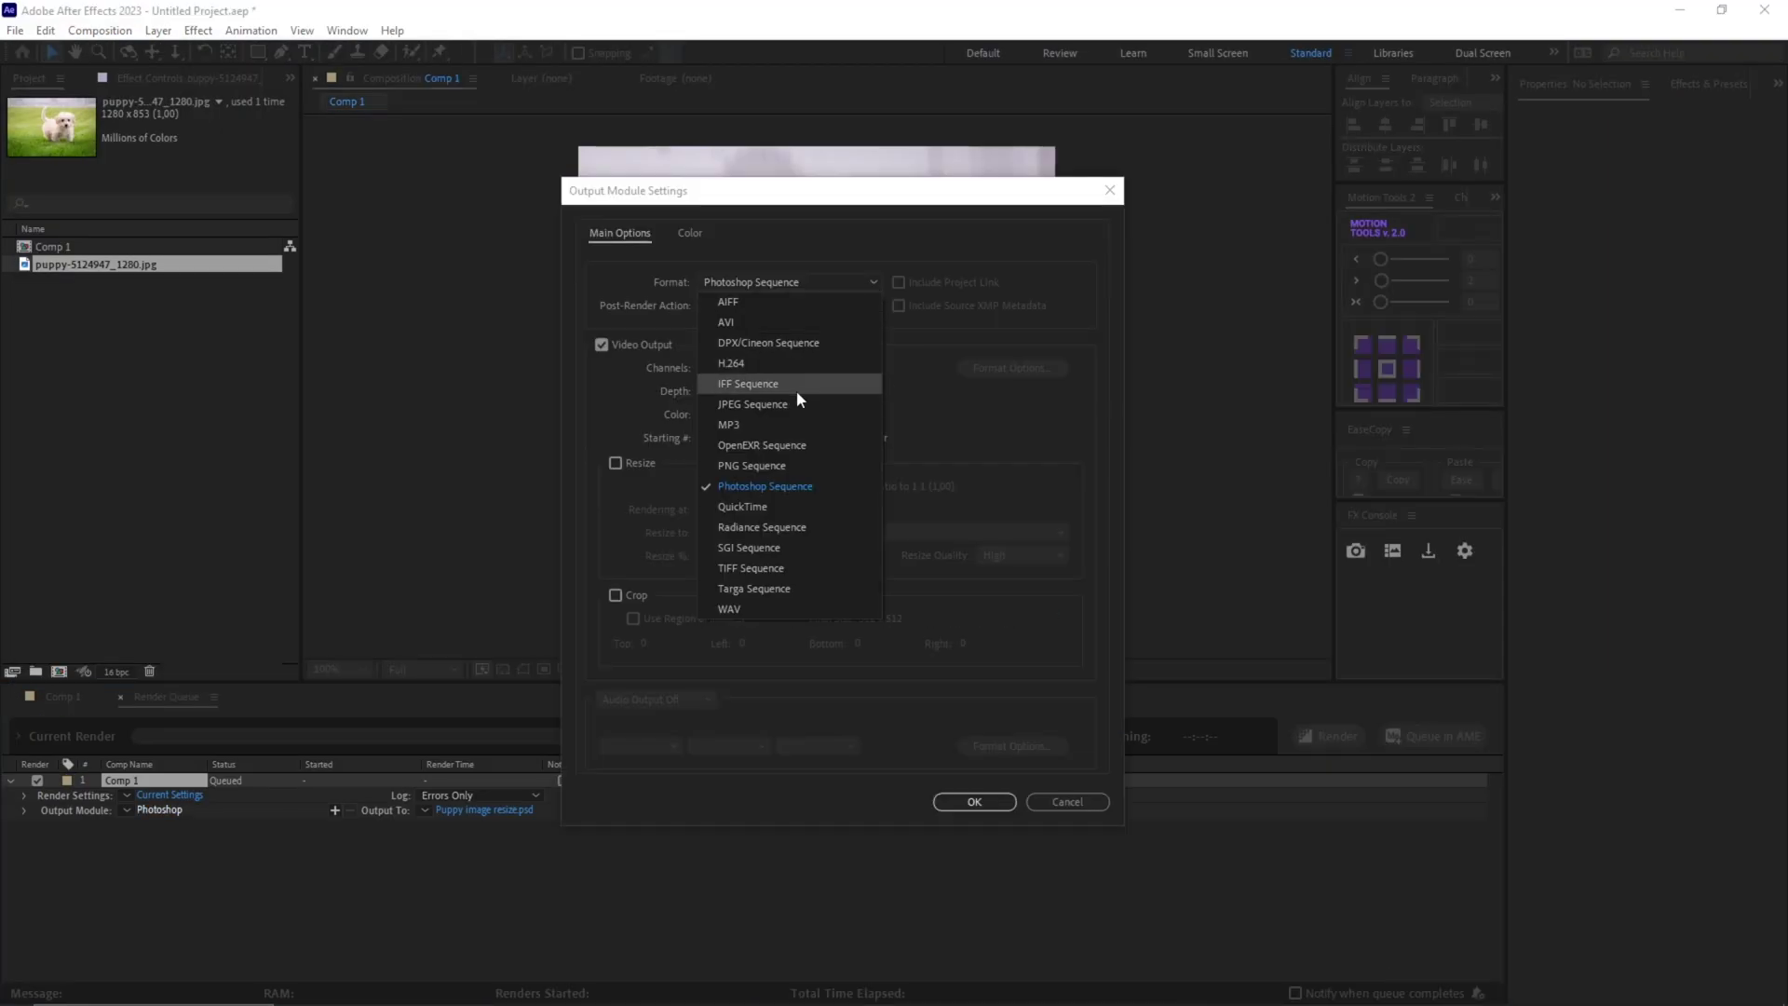
Set the queued frame's output format to JPEG Sequence and render it.
click(793, 392)
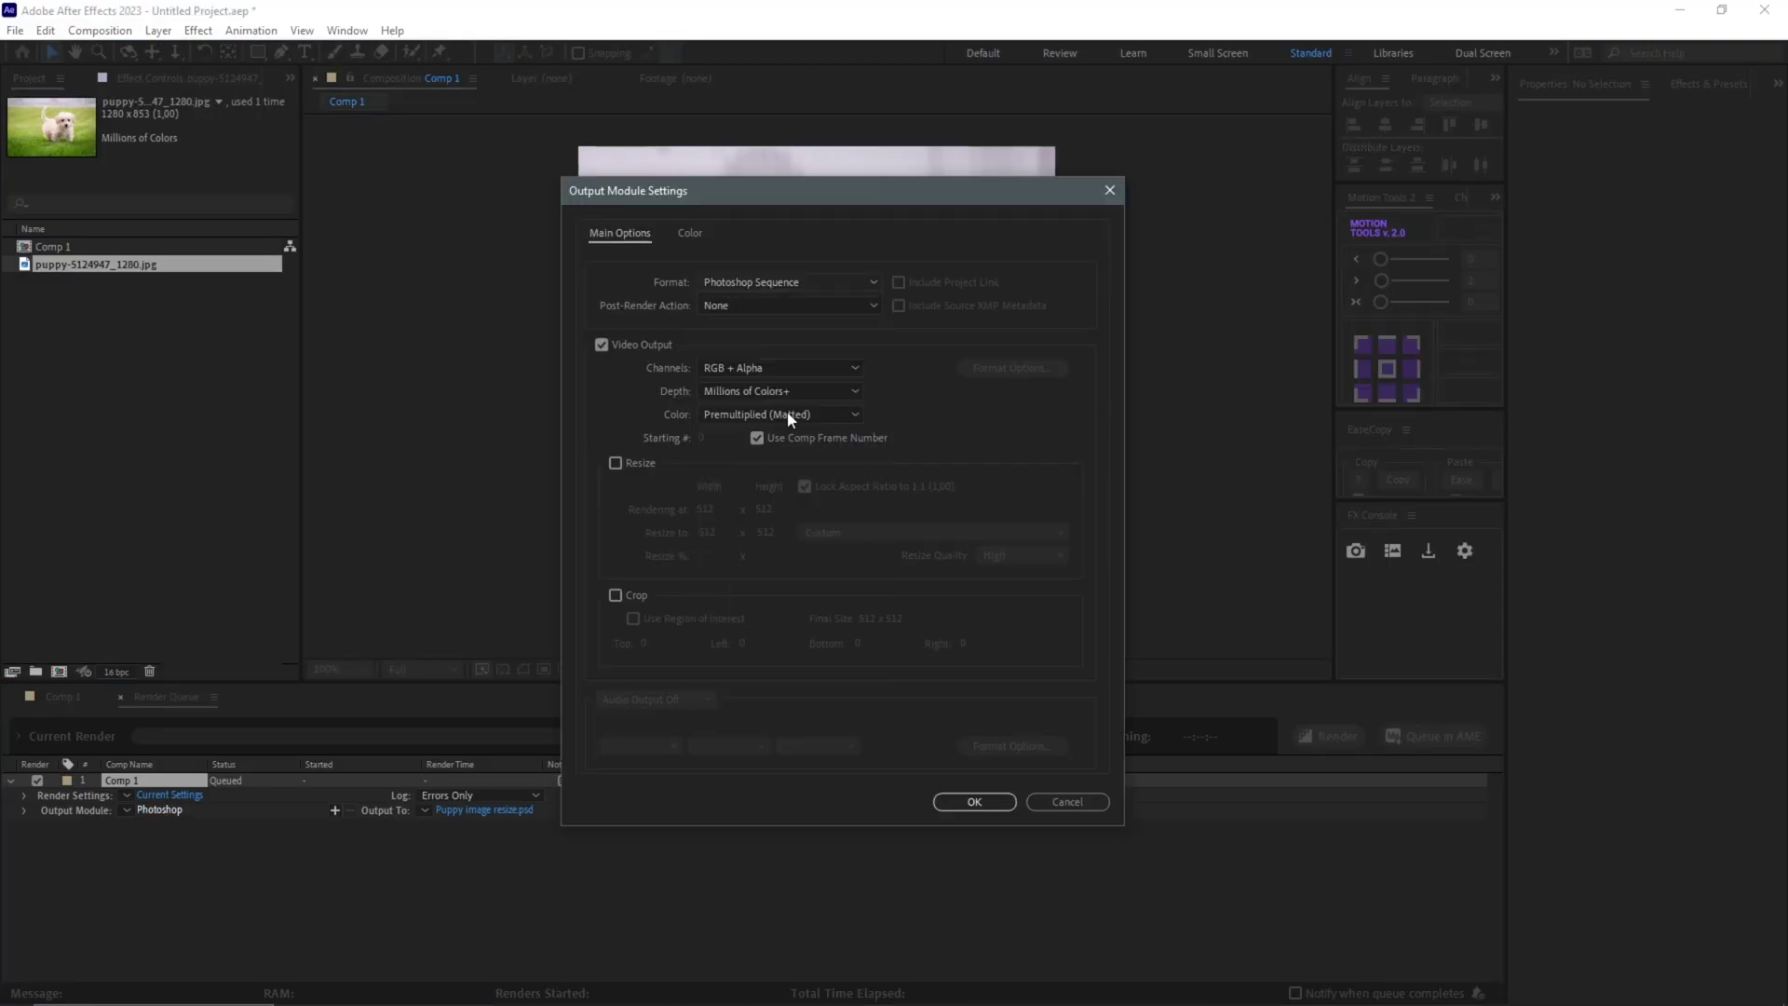
click(974, 801)
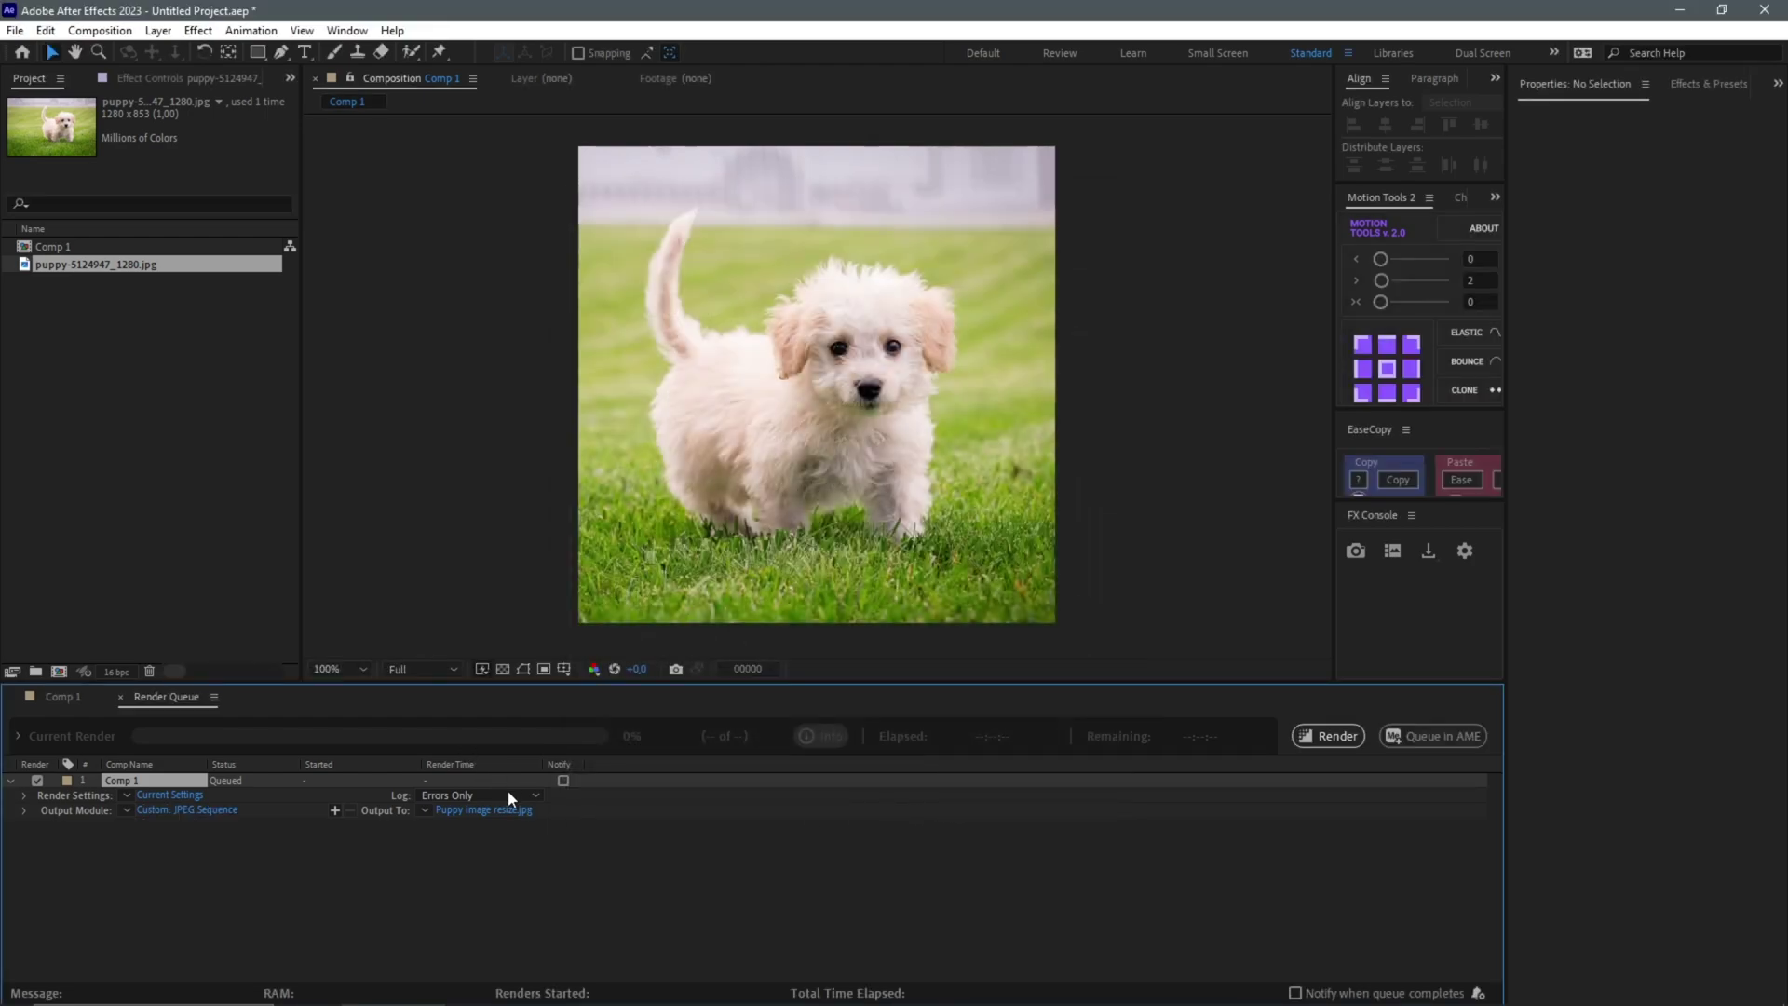
click(1323, 737)
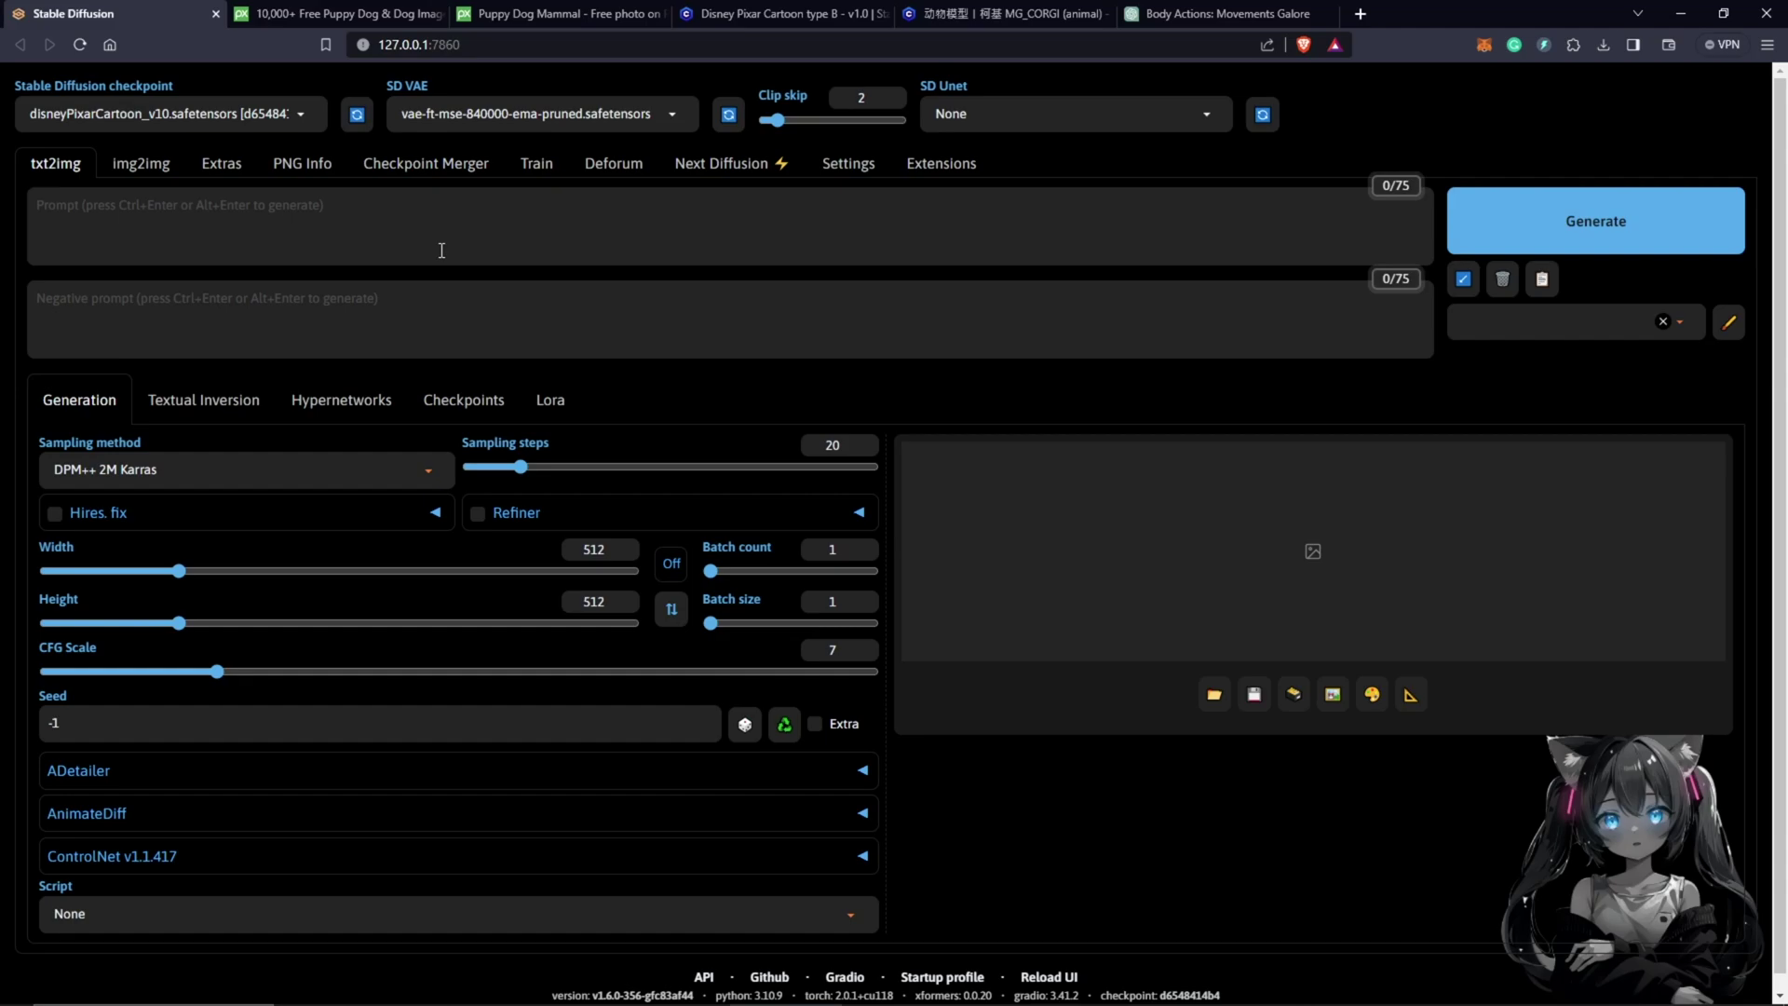
Switch to Stable Diffusion and load the resized puppy image as the img2img source.
click(145, 165)
scroll(850, 519, down, 2)
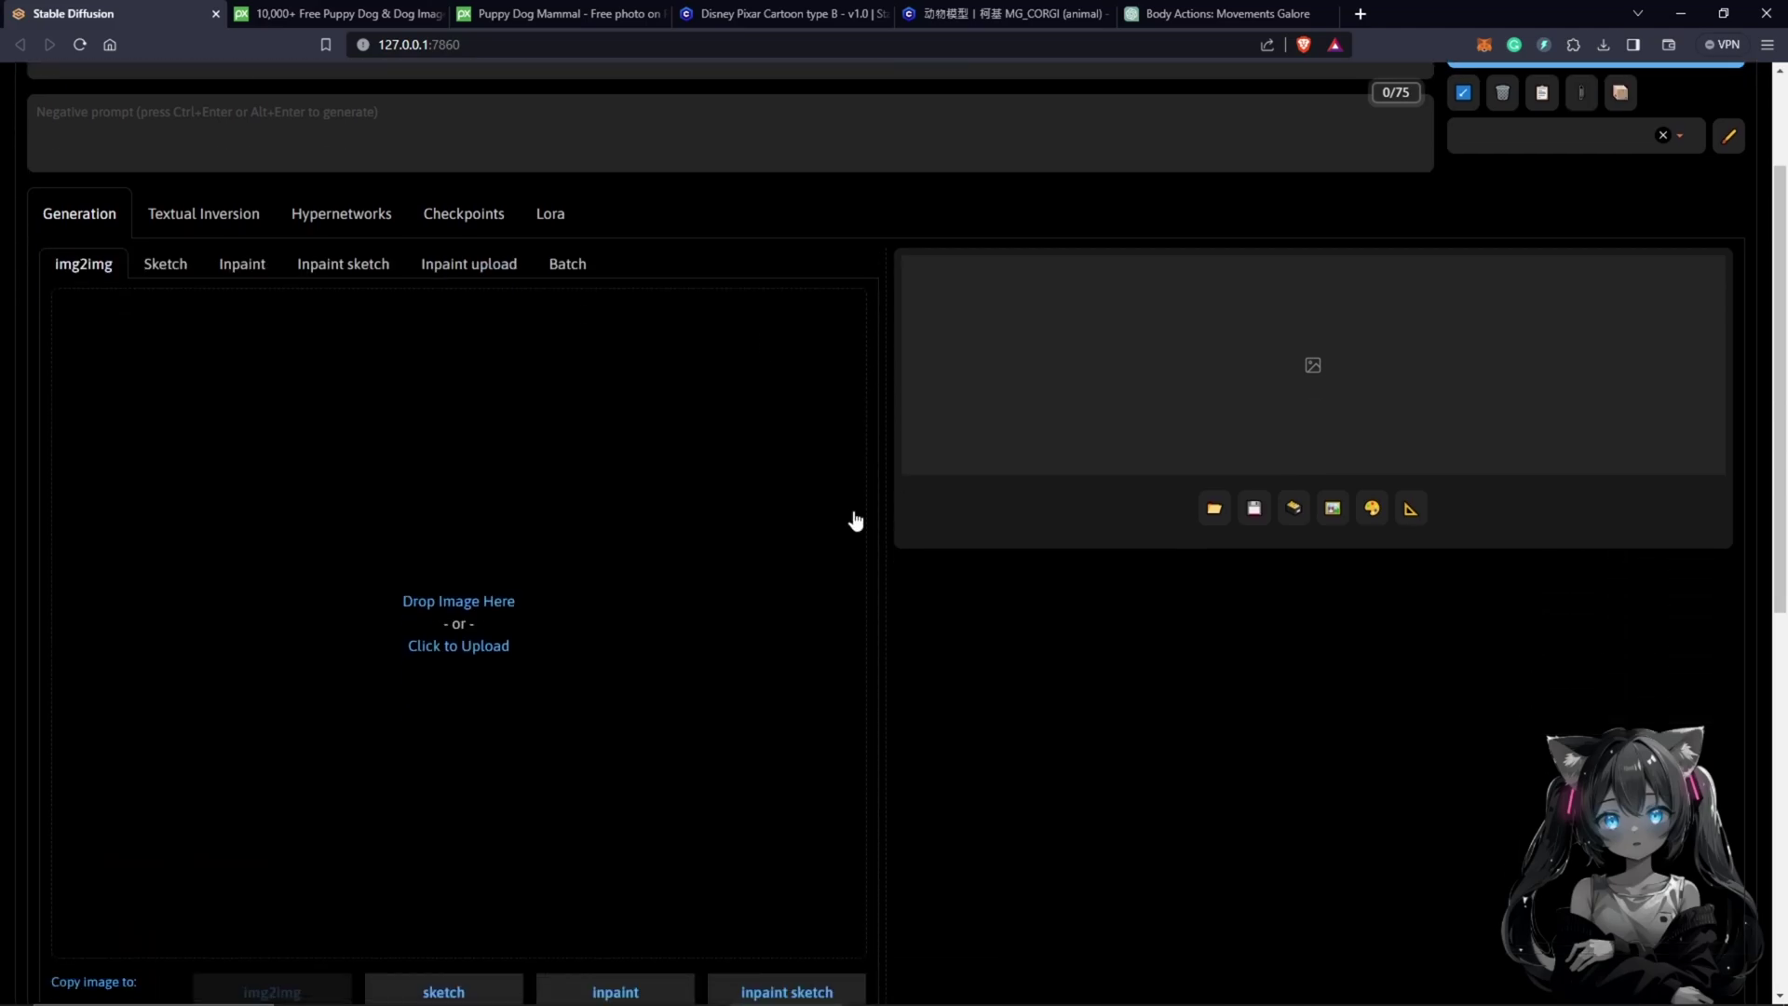
drag(854, 519, 504, 683)
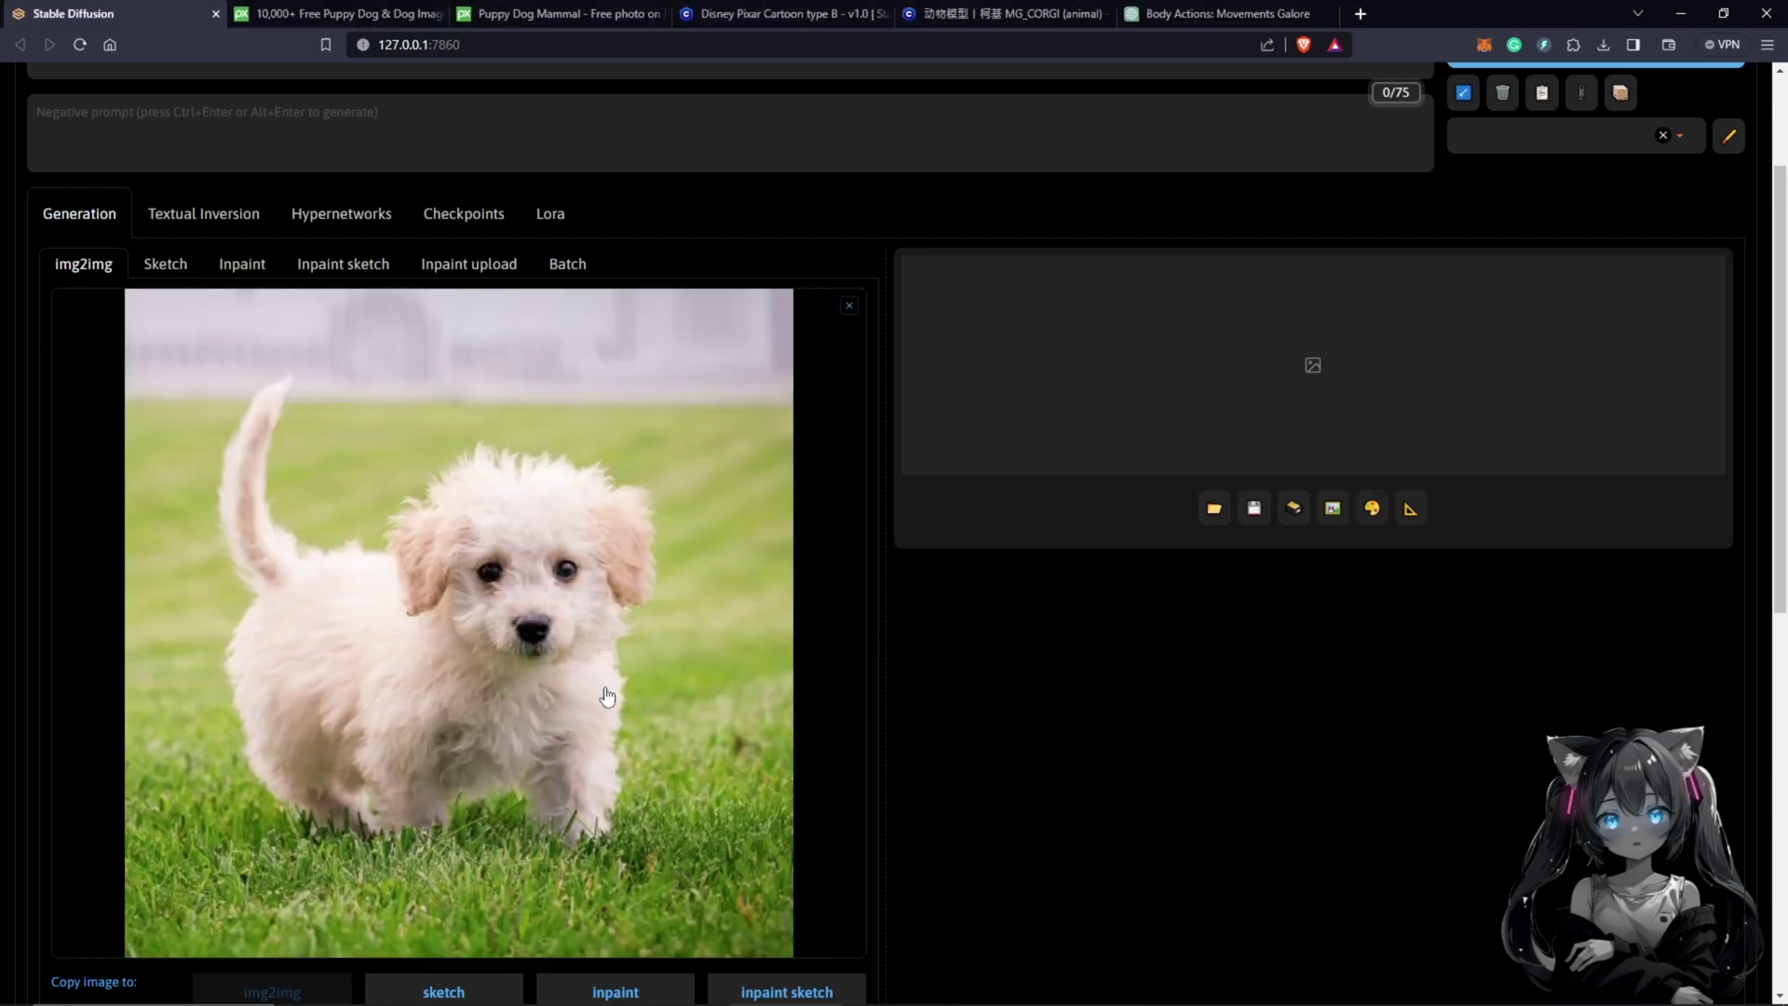
scroll(857, 627, down, 1)
scroll(863, 627, up, 2)
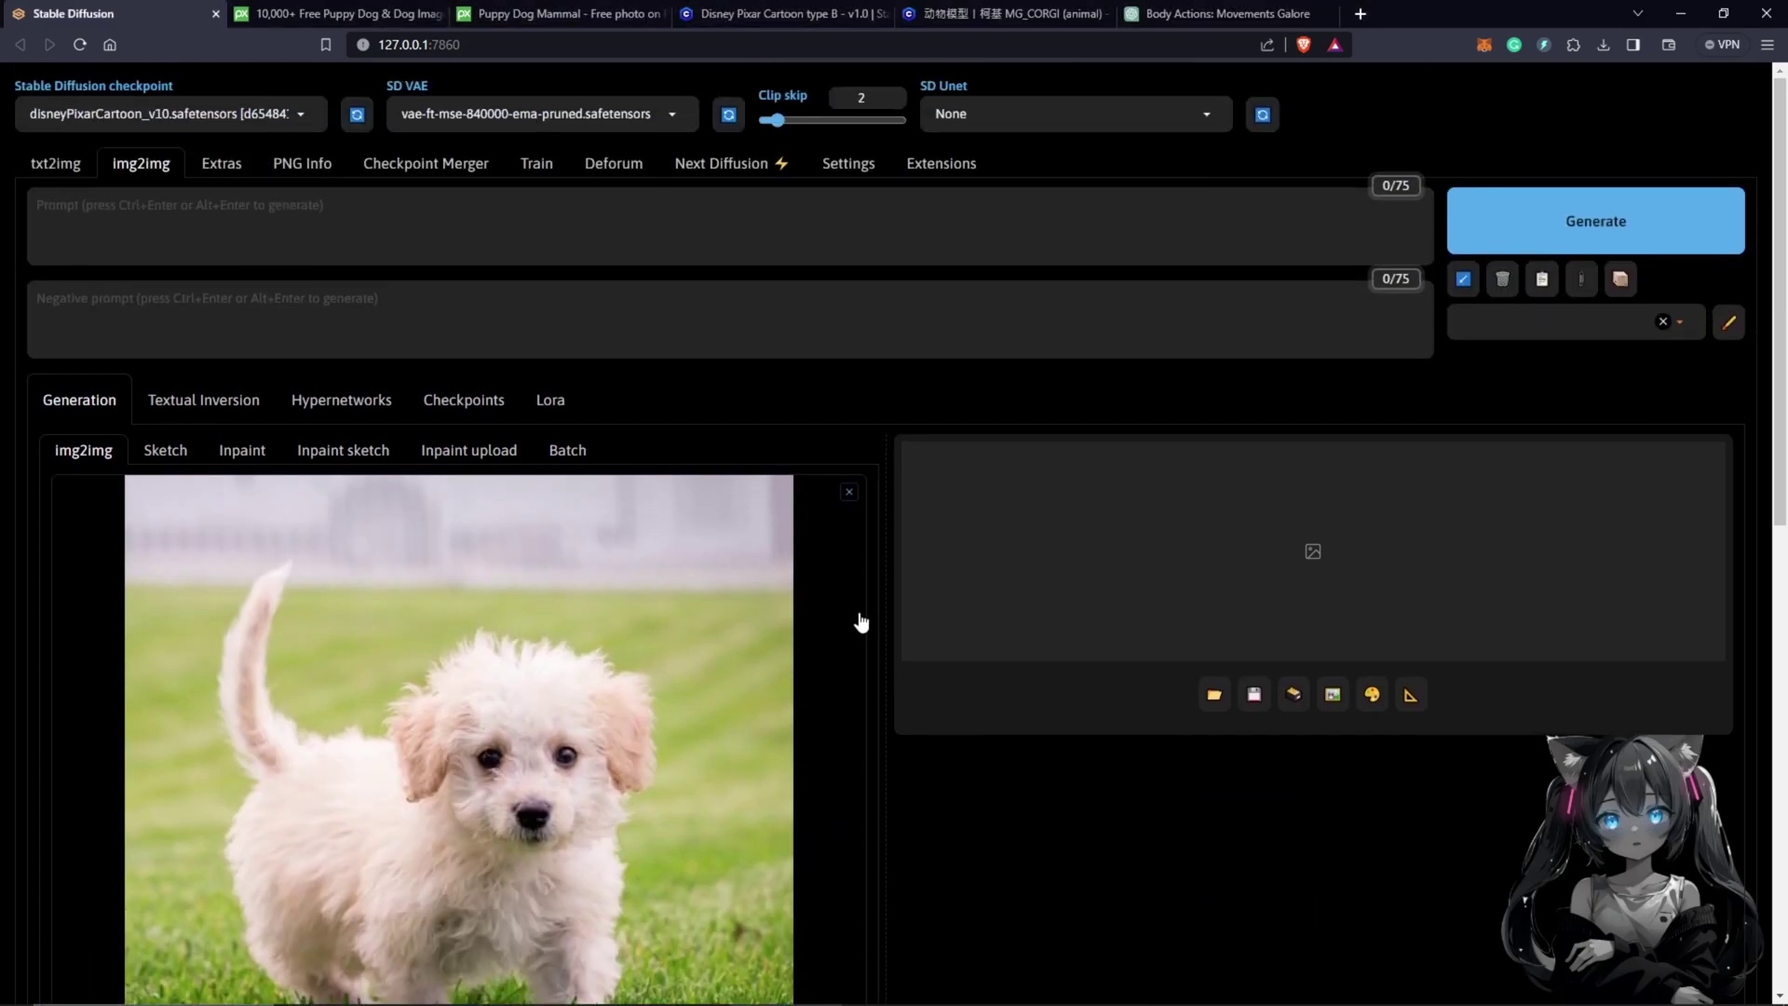
Generate a text prompt describing the puppy image with Interrogate CLIP.
scroll(593, 656, down, 2)
scroll(598, 643, up, 2)
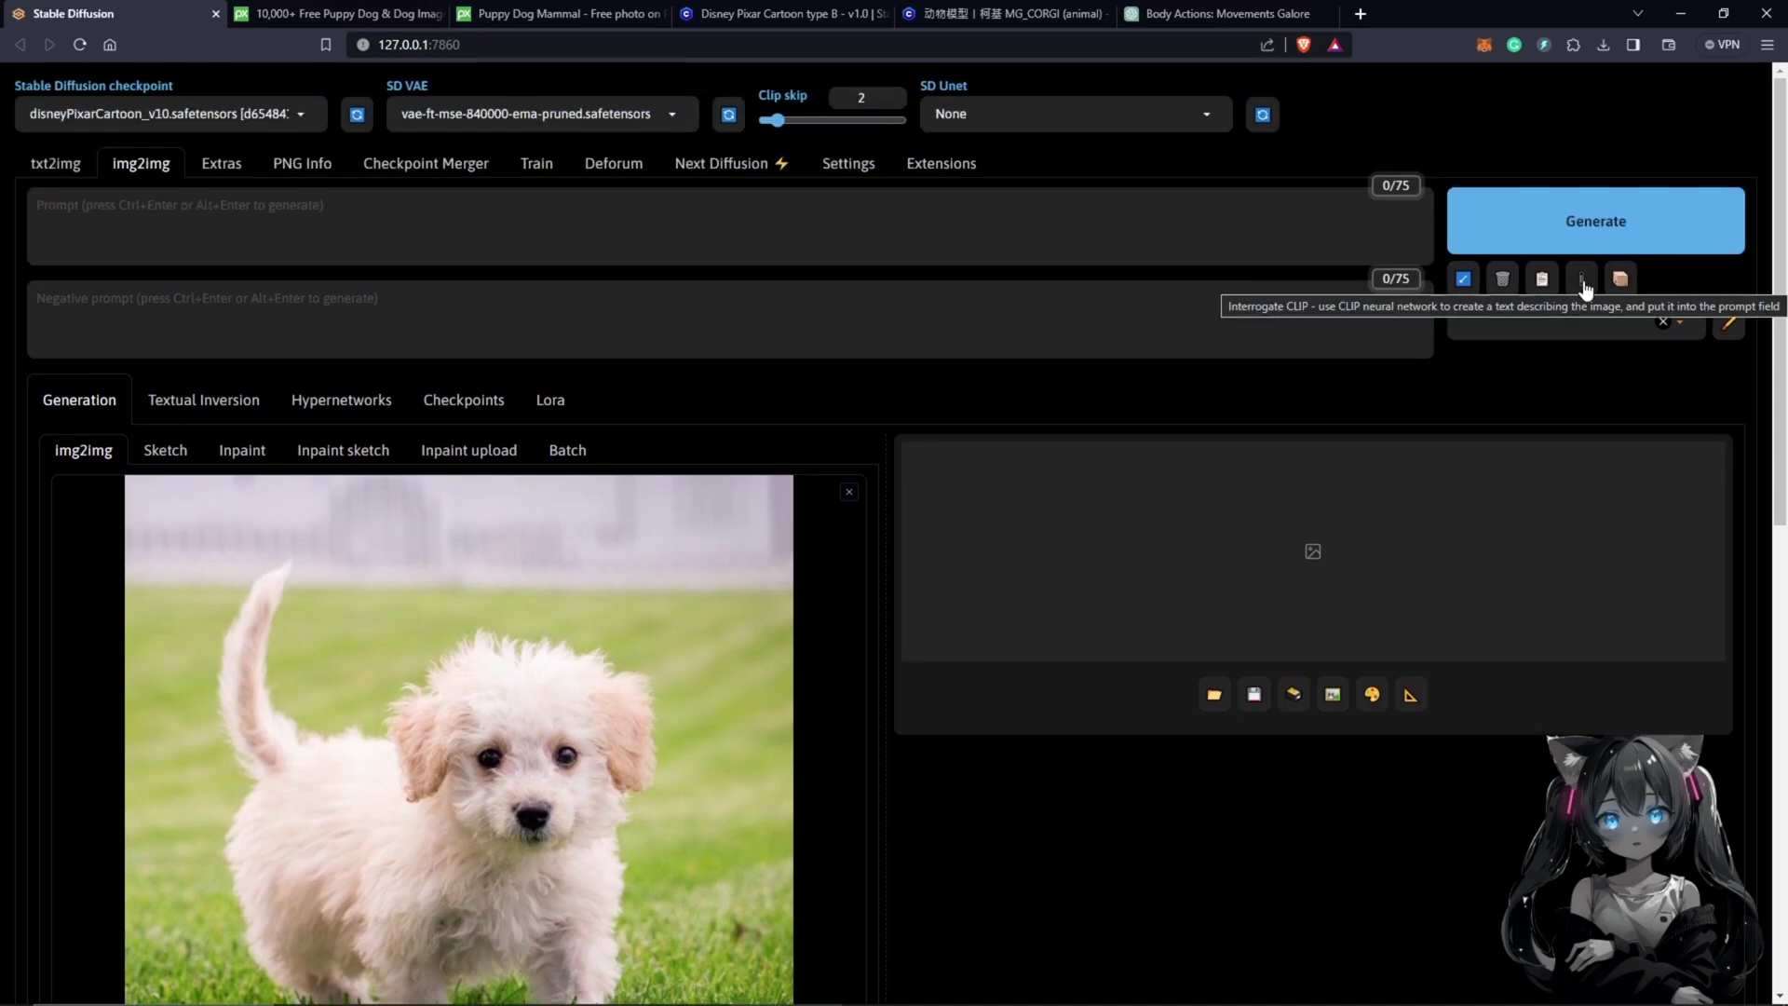
click(1585, 284)
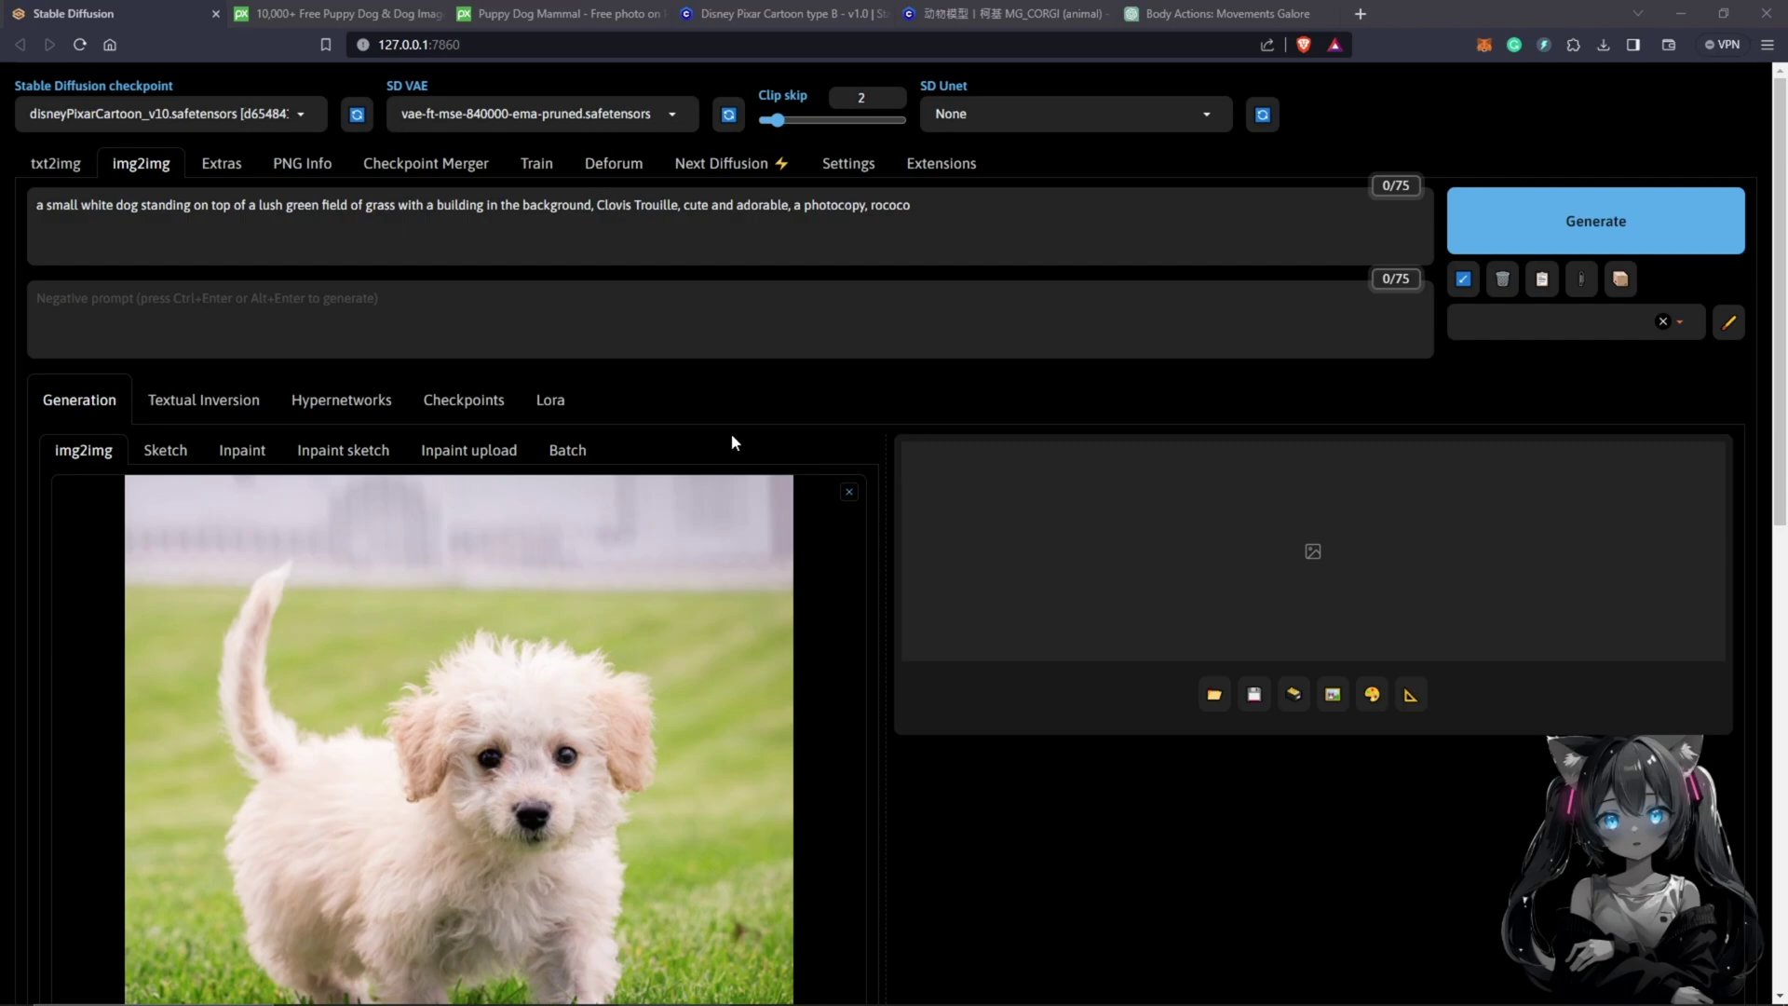
Generate an img2img cartoon version of the puppy from the interrogated prompt.
scroll(1117, 372, down, 1)
scroll(1303, 307, up, 1)
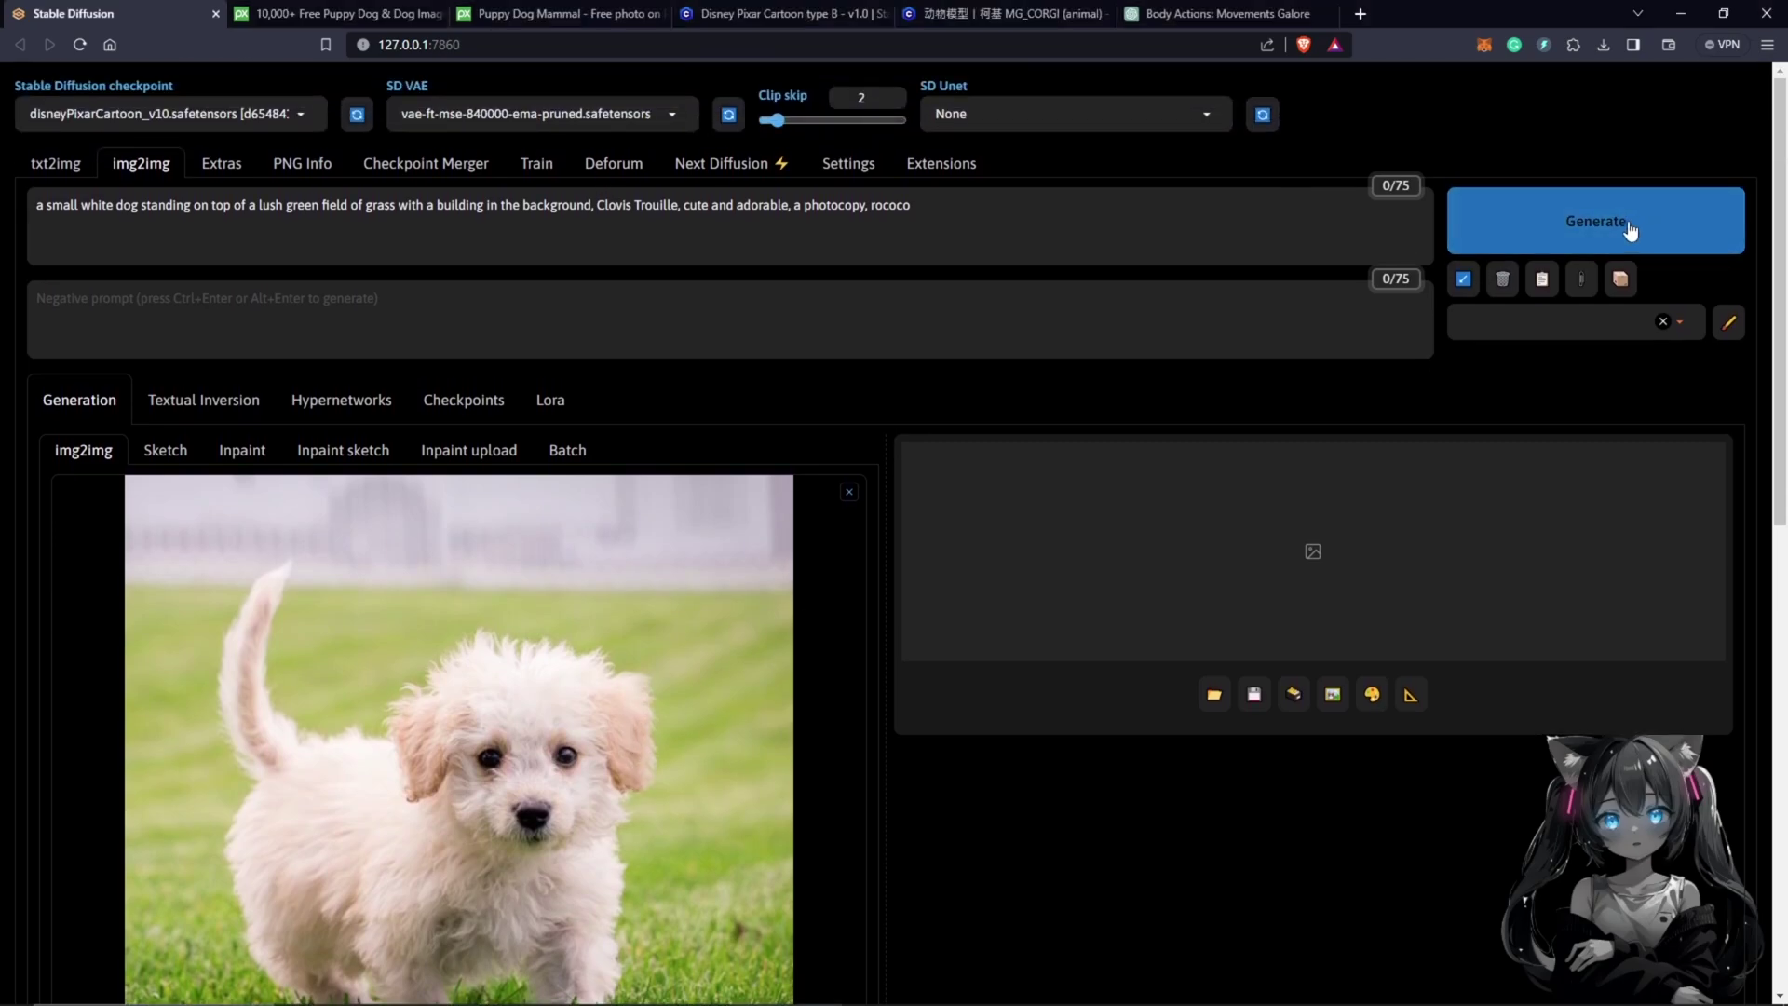
click(1586, 229)
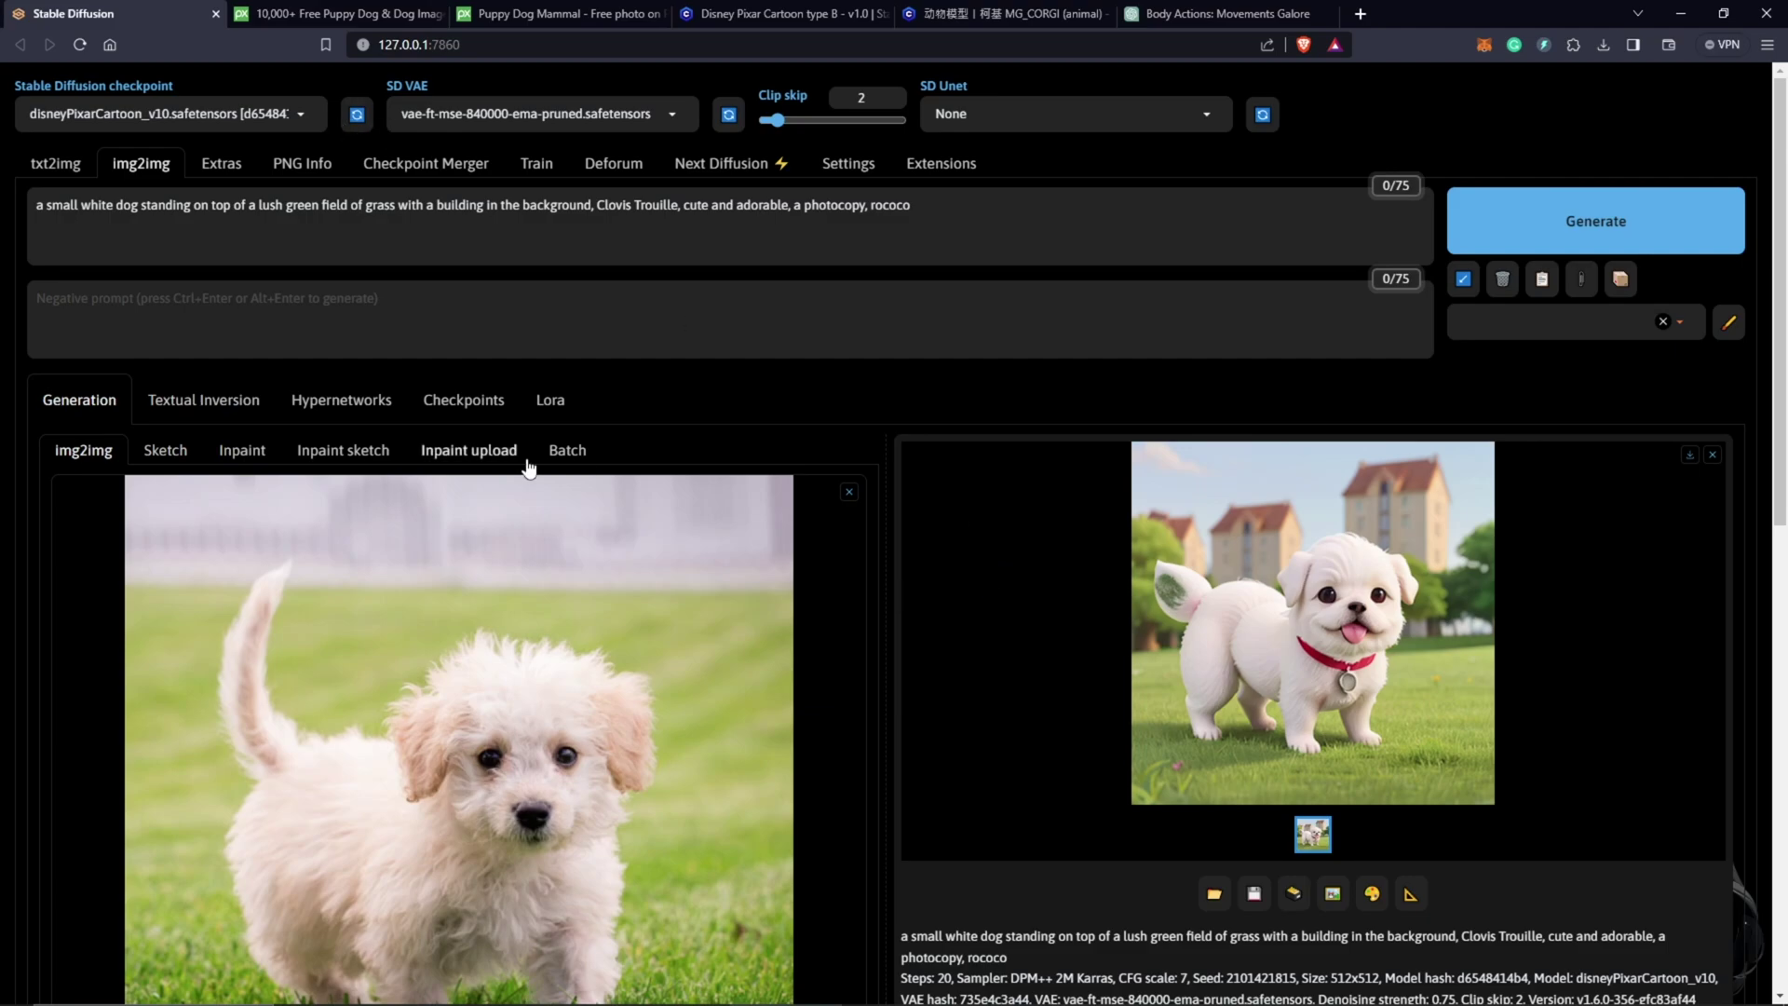
Set the sampling method to Euler a and the sampling steps to 40.
scroll(847, 594, down, 8)
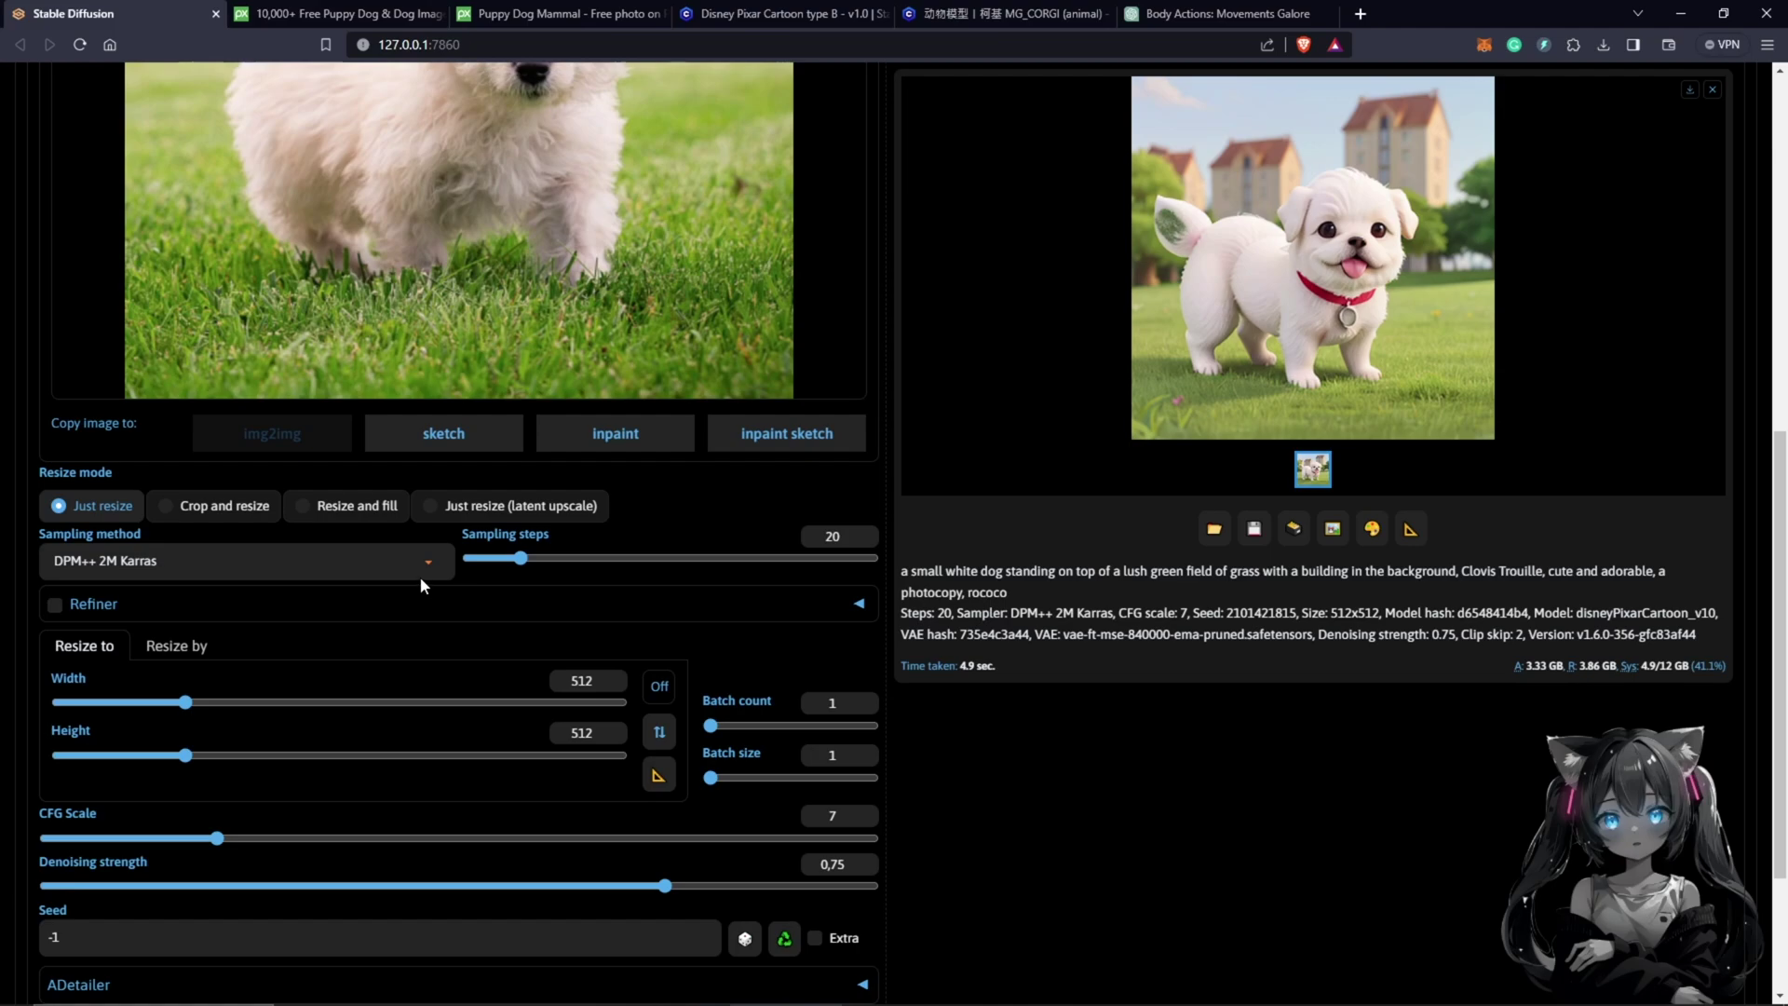
click(432, 563)
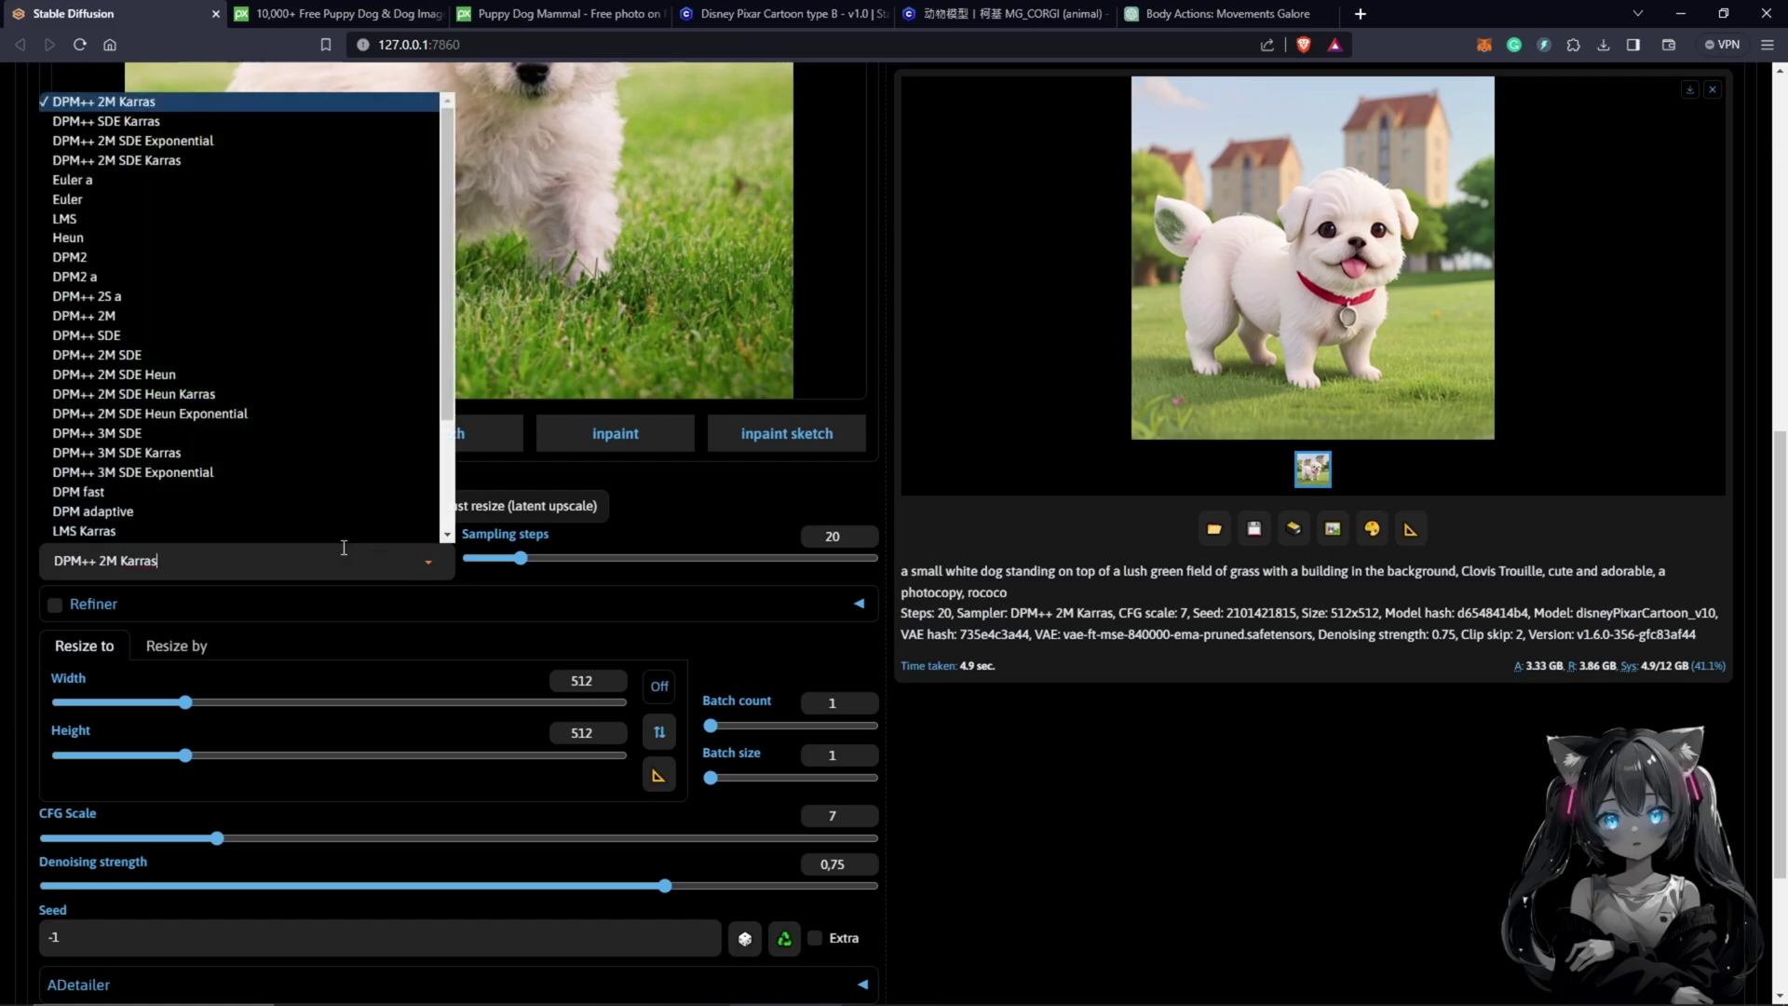
click(118, 183)
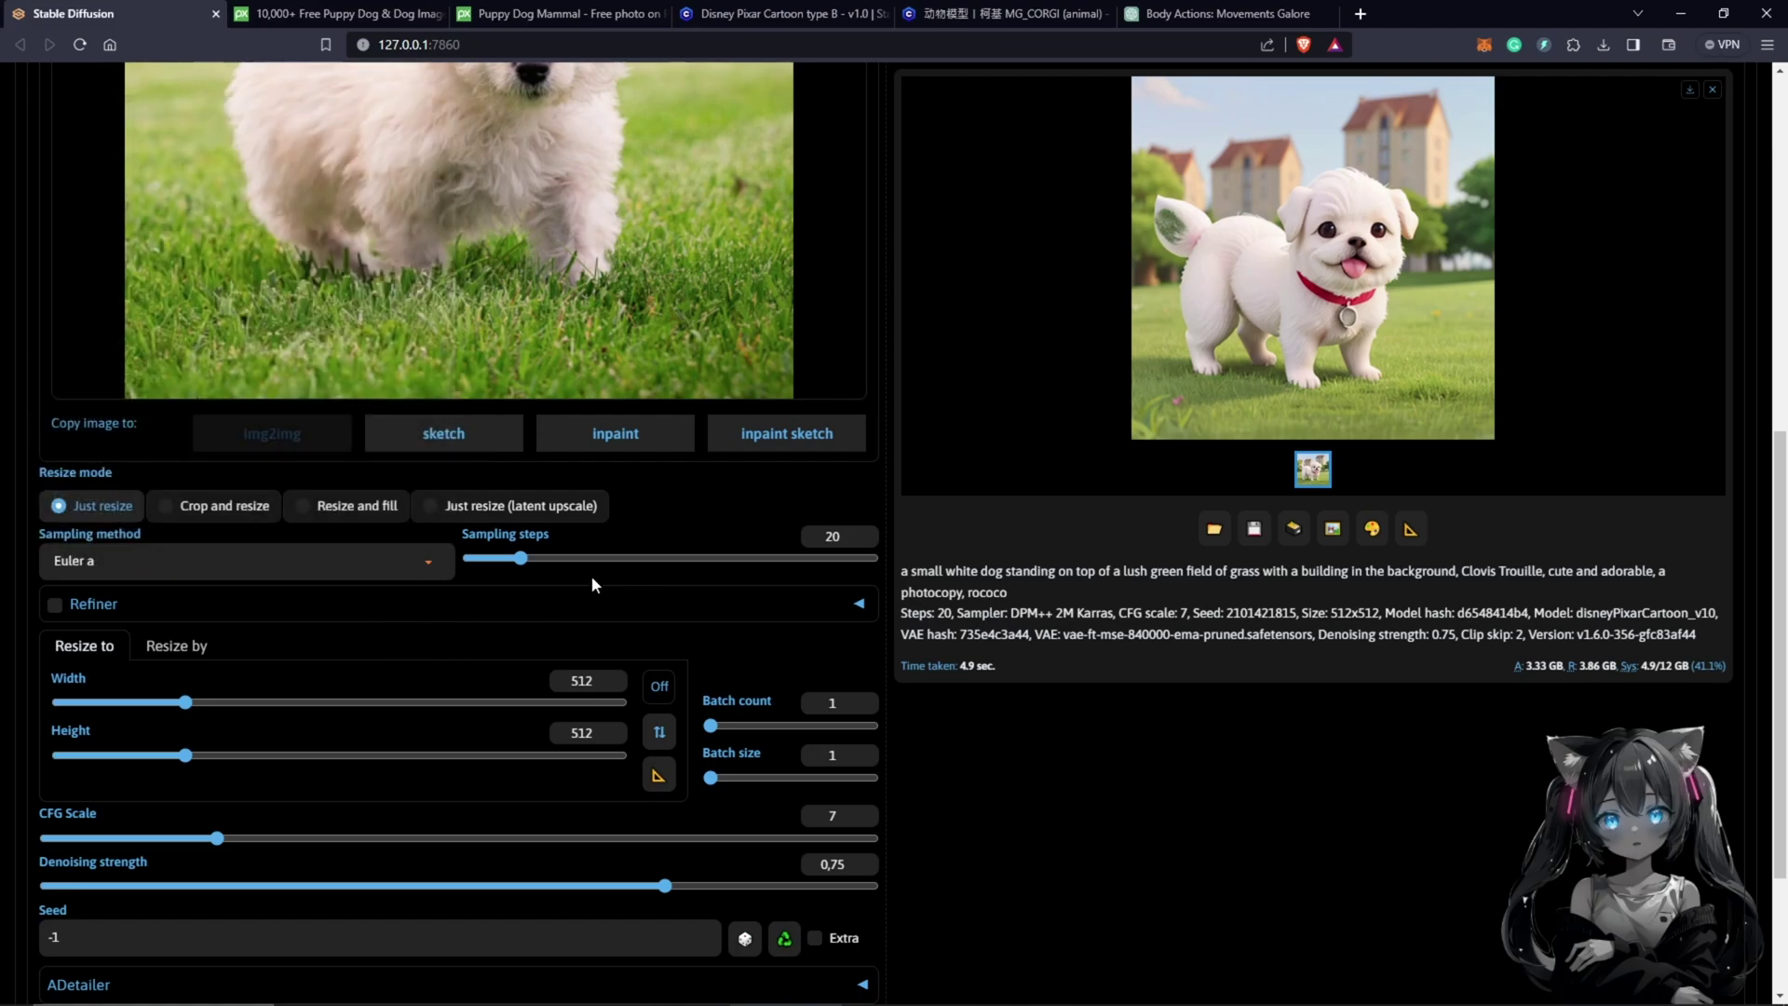
drag(523, 567, 577, 561)
Generate the puppy image again with the changed sampling settings.
scroll(619, 508, up, 4)
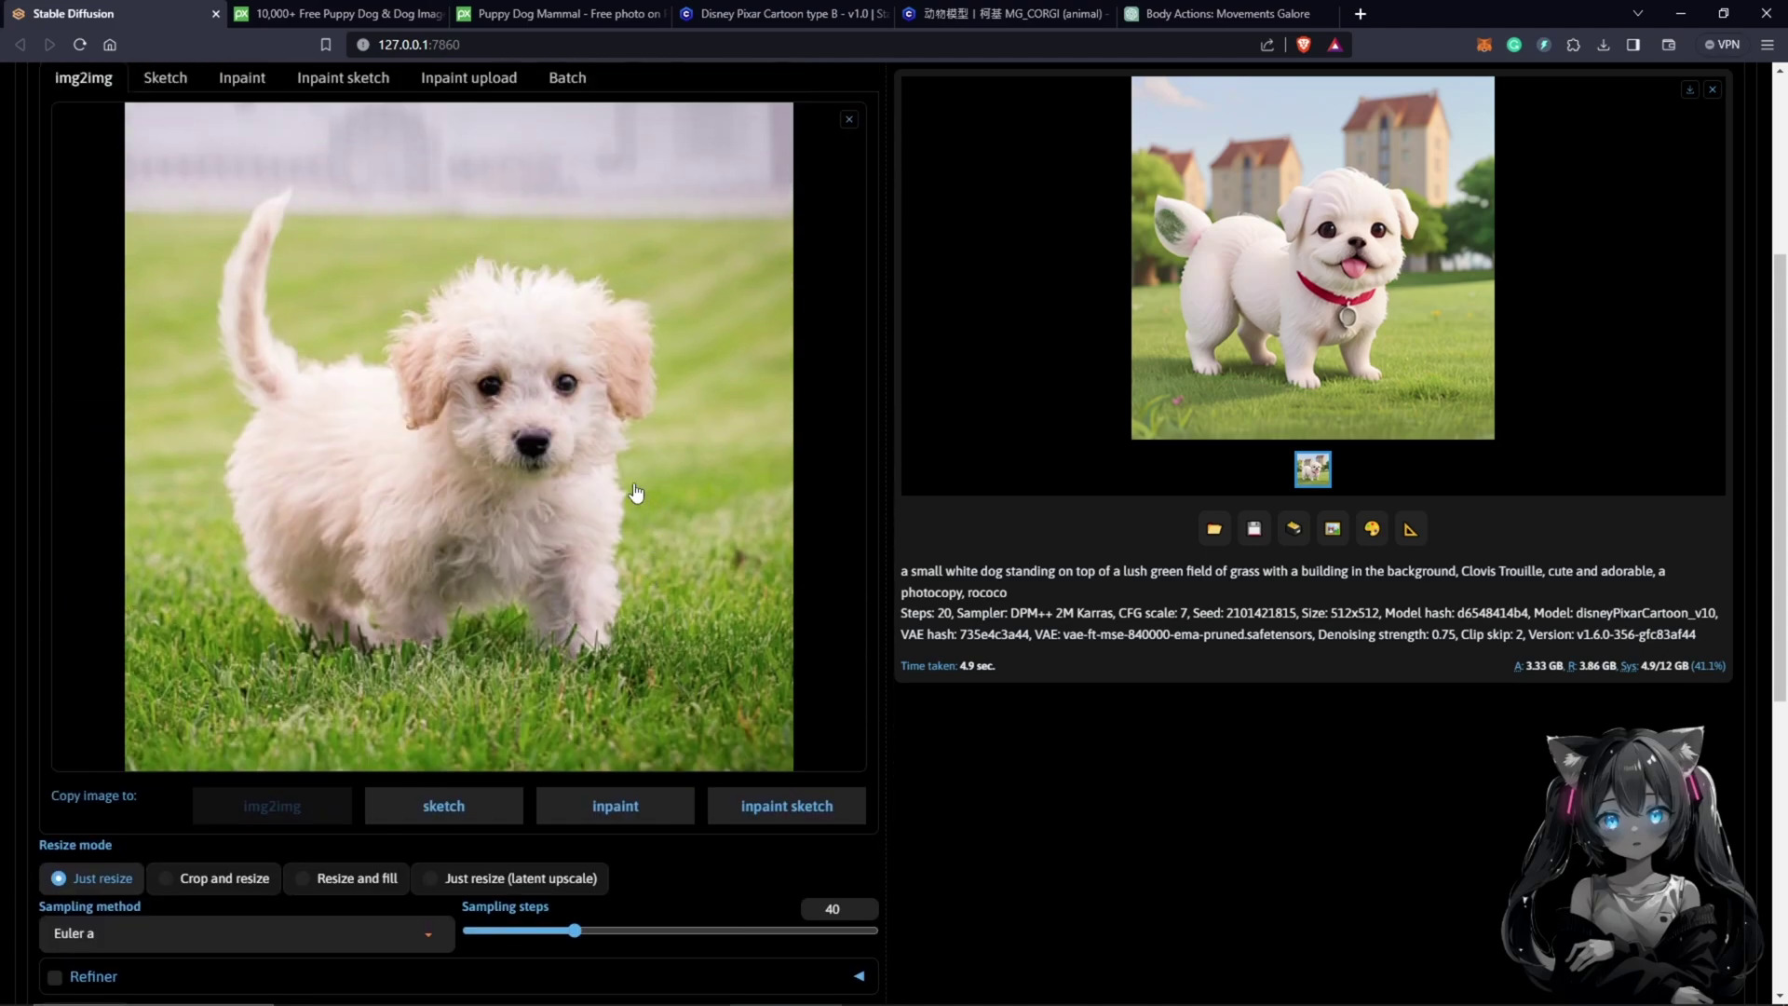
scroll(634, 490, down, 6)
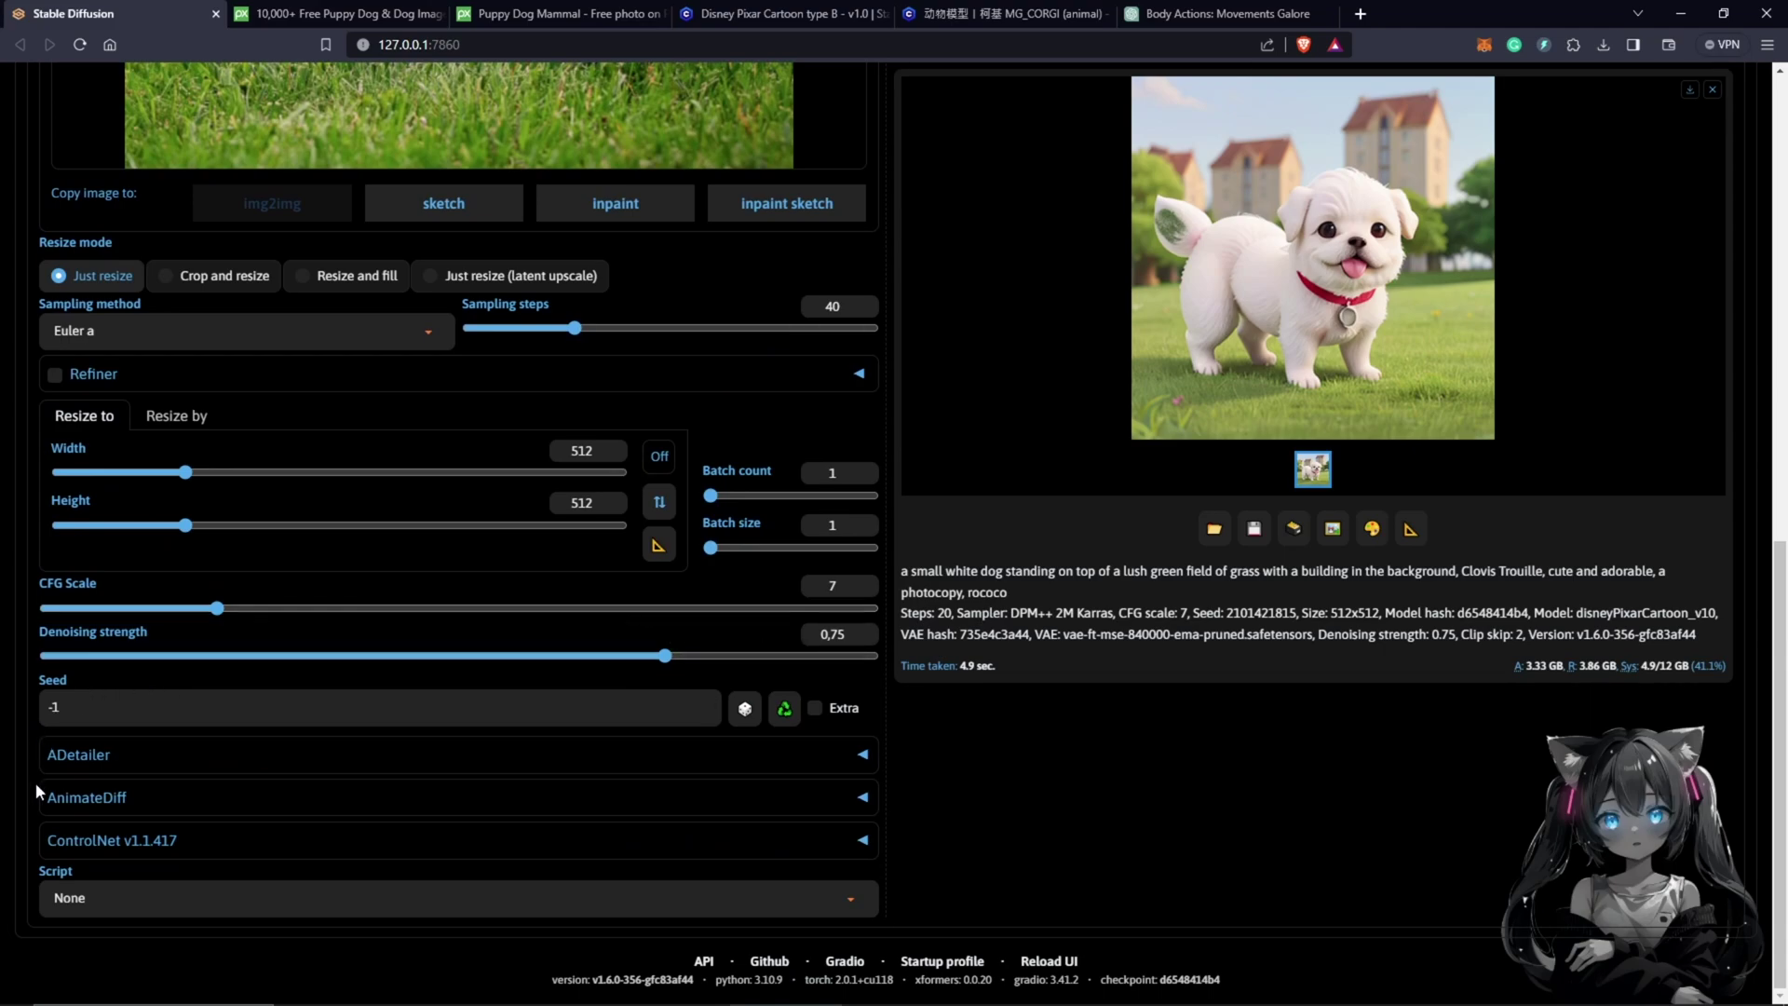
scroll(46, 785, up, 10)
click(1614, 222)
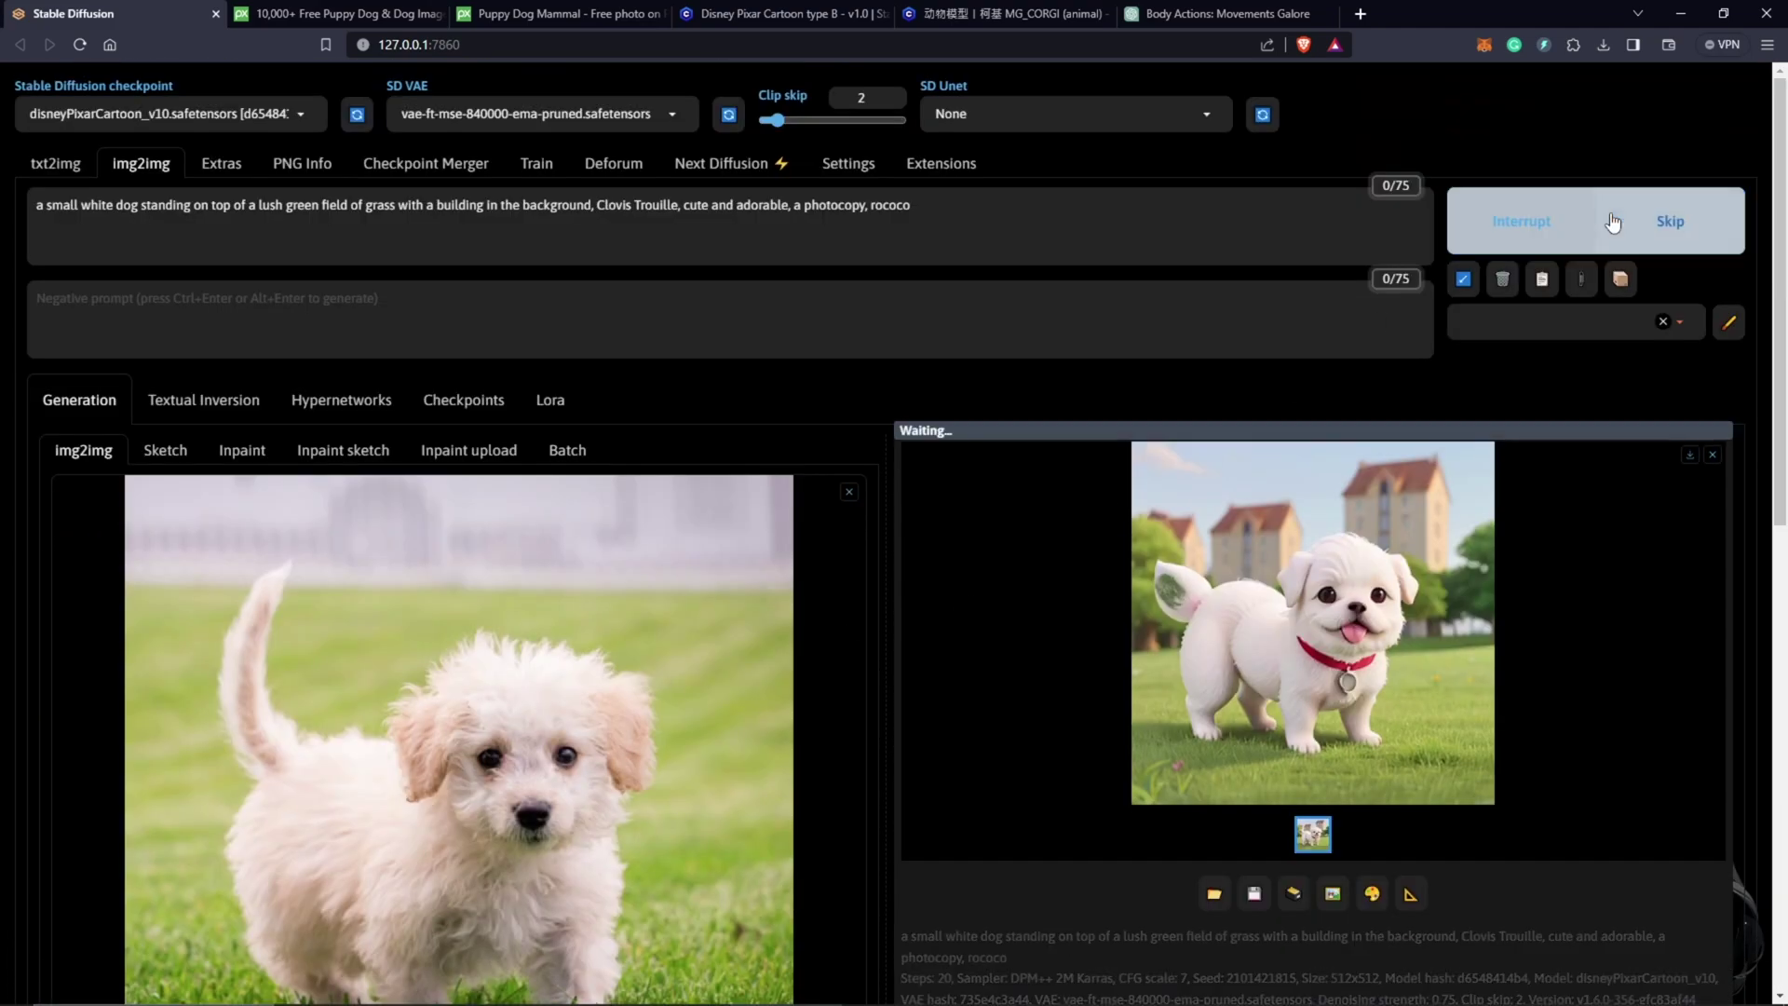
scroll(1206, 519, down, 1)
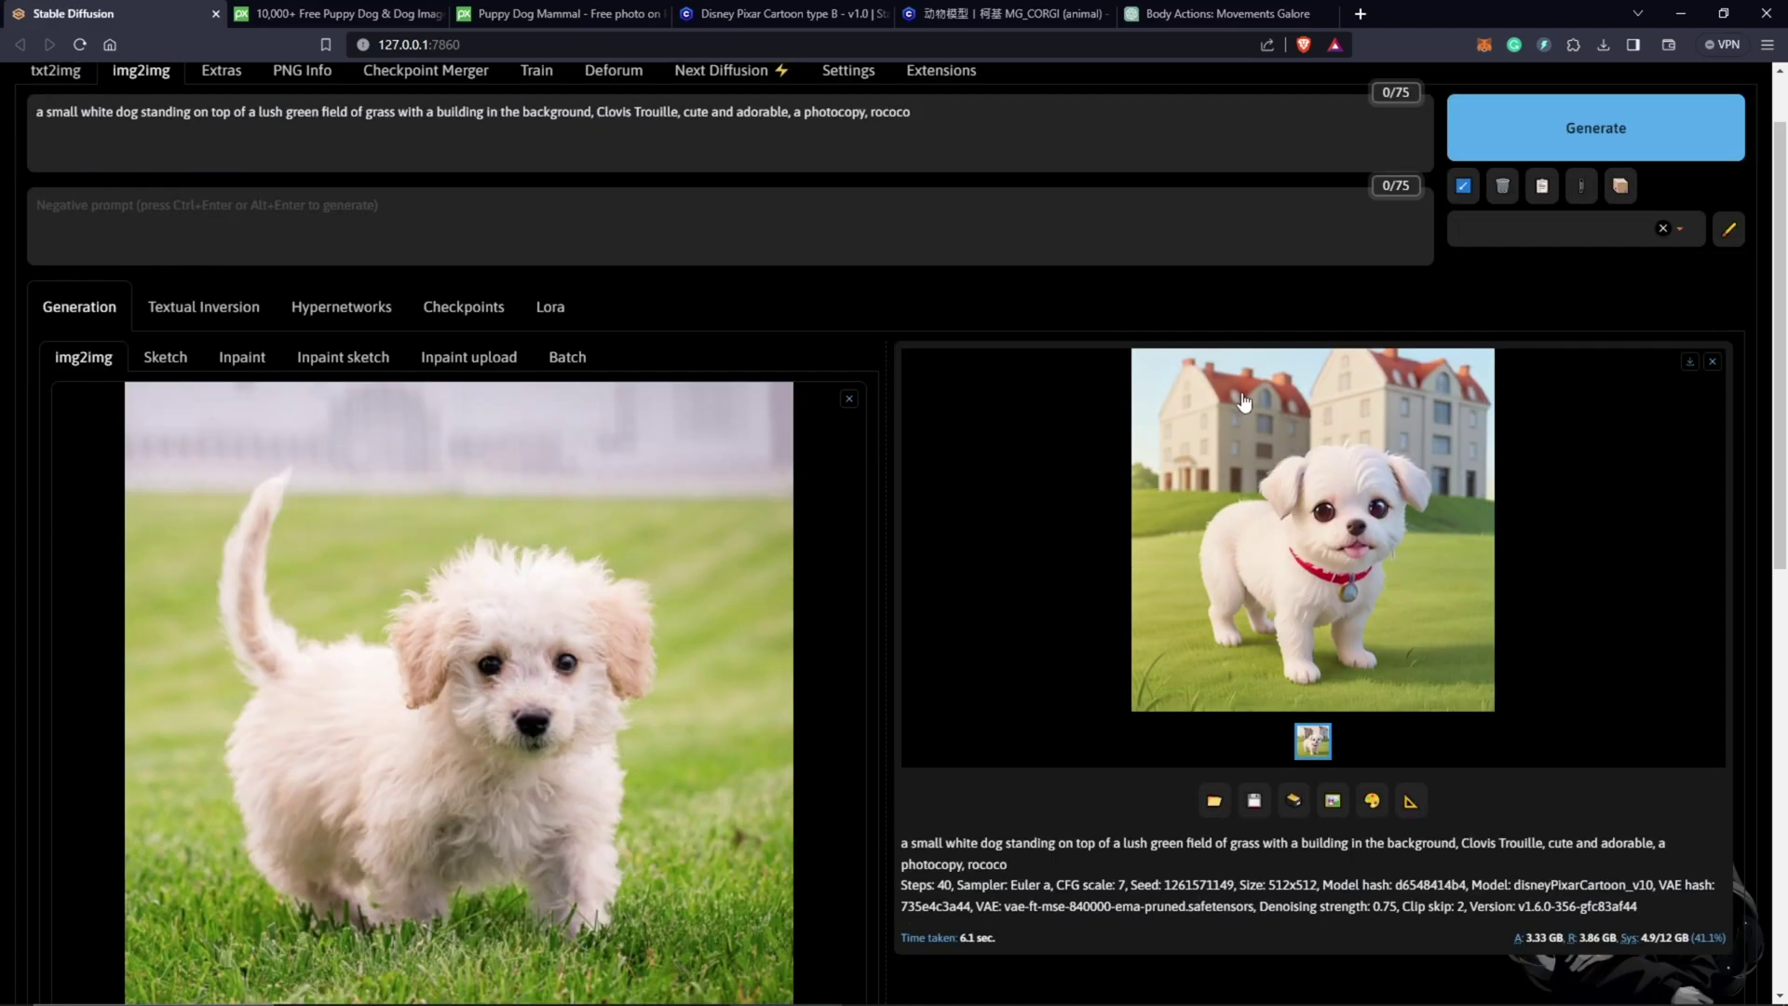
Enter the negative prompt "blurry, hazy, low resolution, worst quality, buildings" and generate the puppy image again.
scroll(723, 407, up, 1)
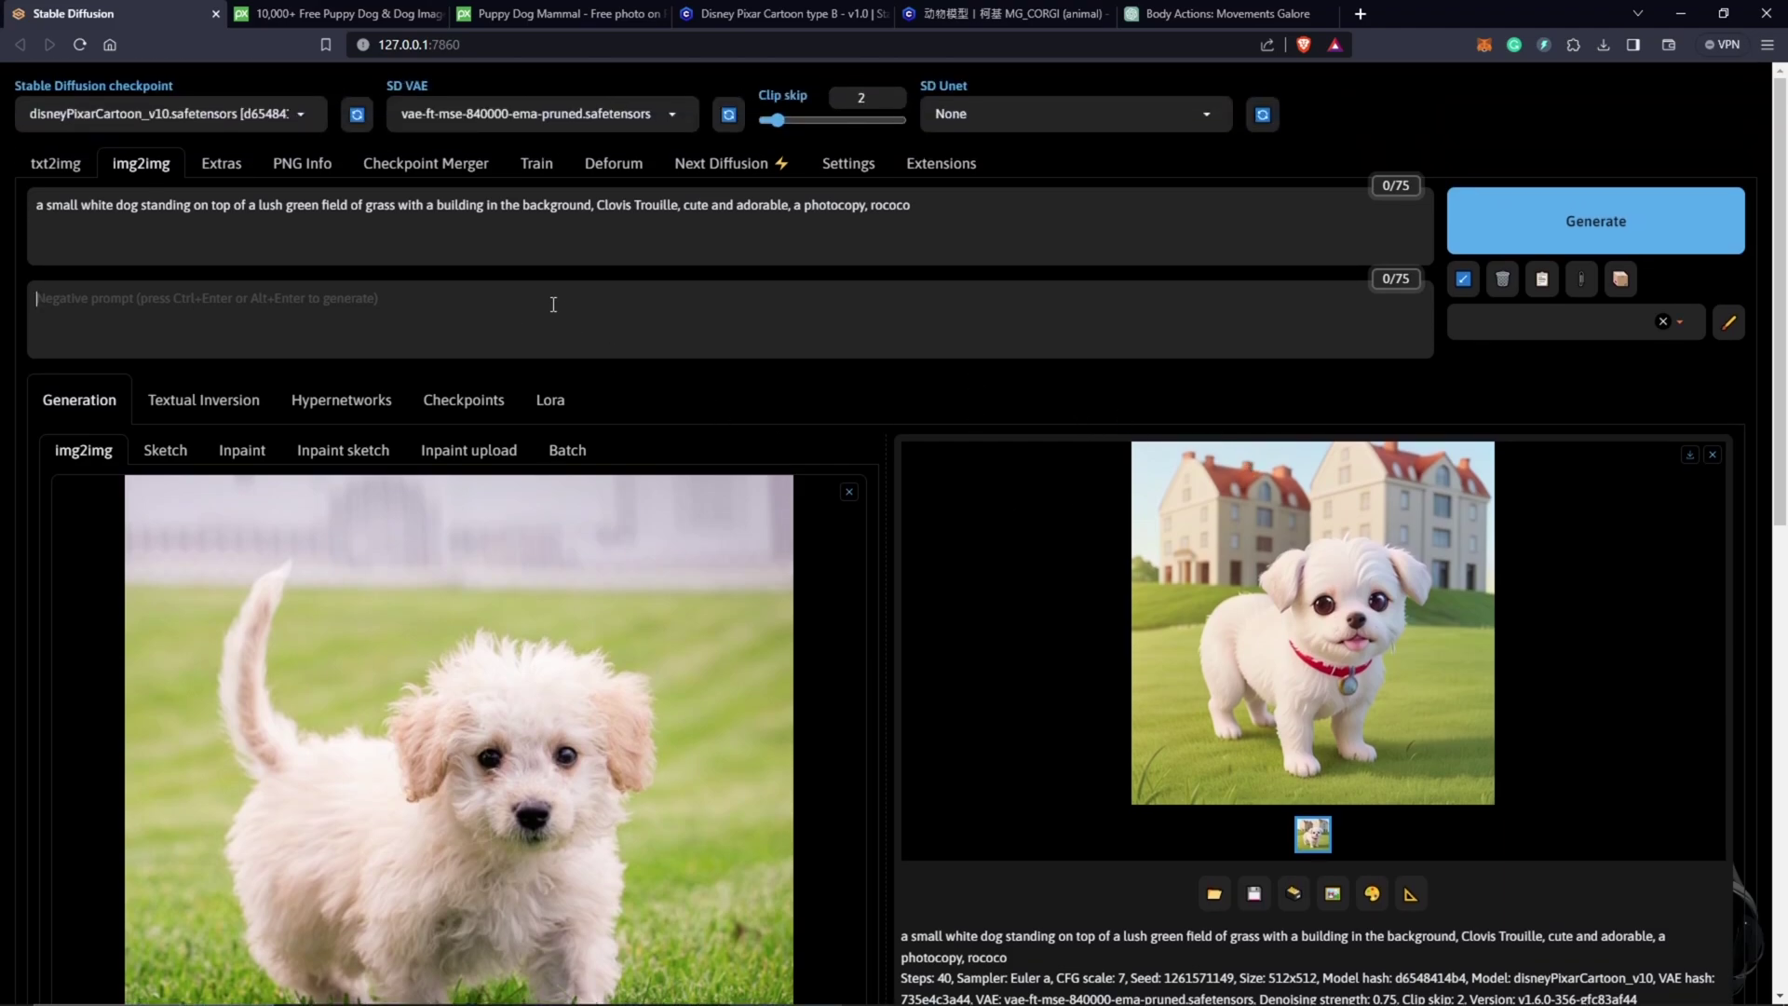
text(blurry, hazy, low resolution, worst quality)
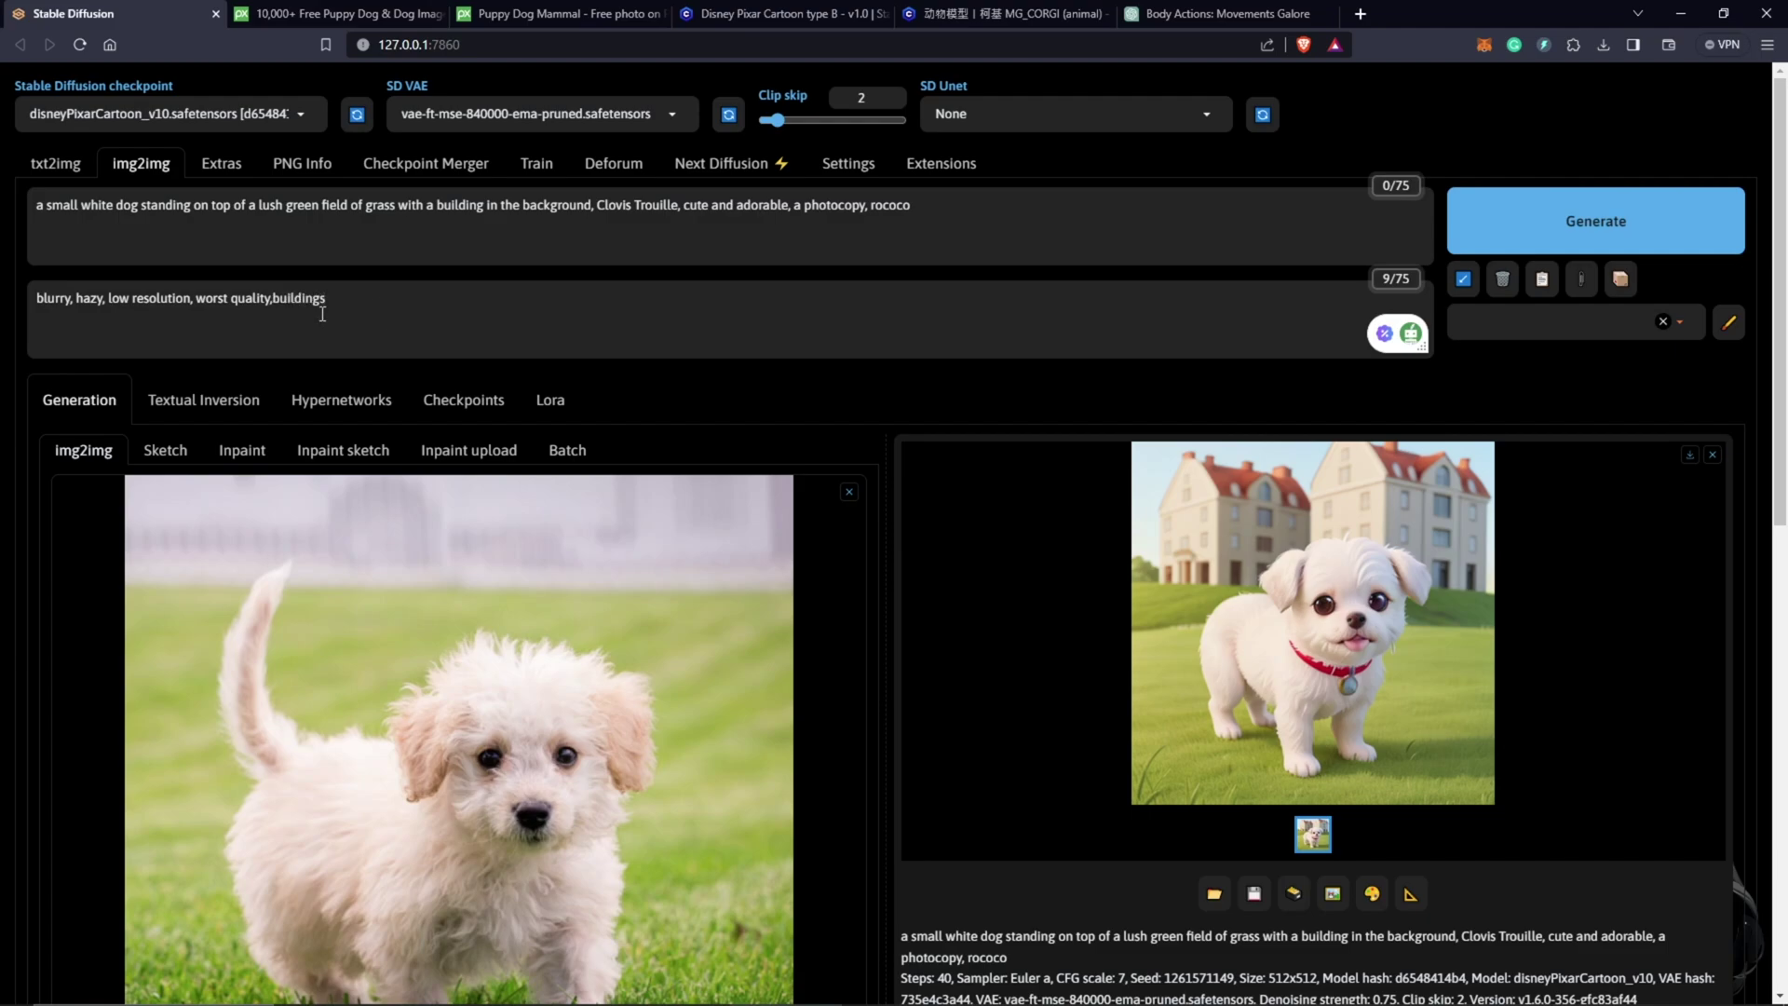
text(,buildings)
click(1599, 226)
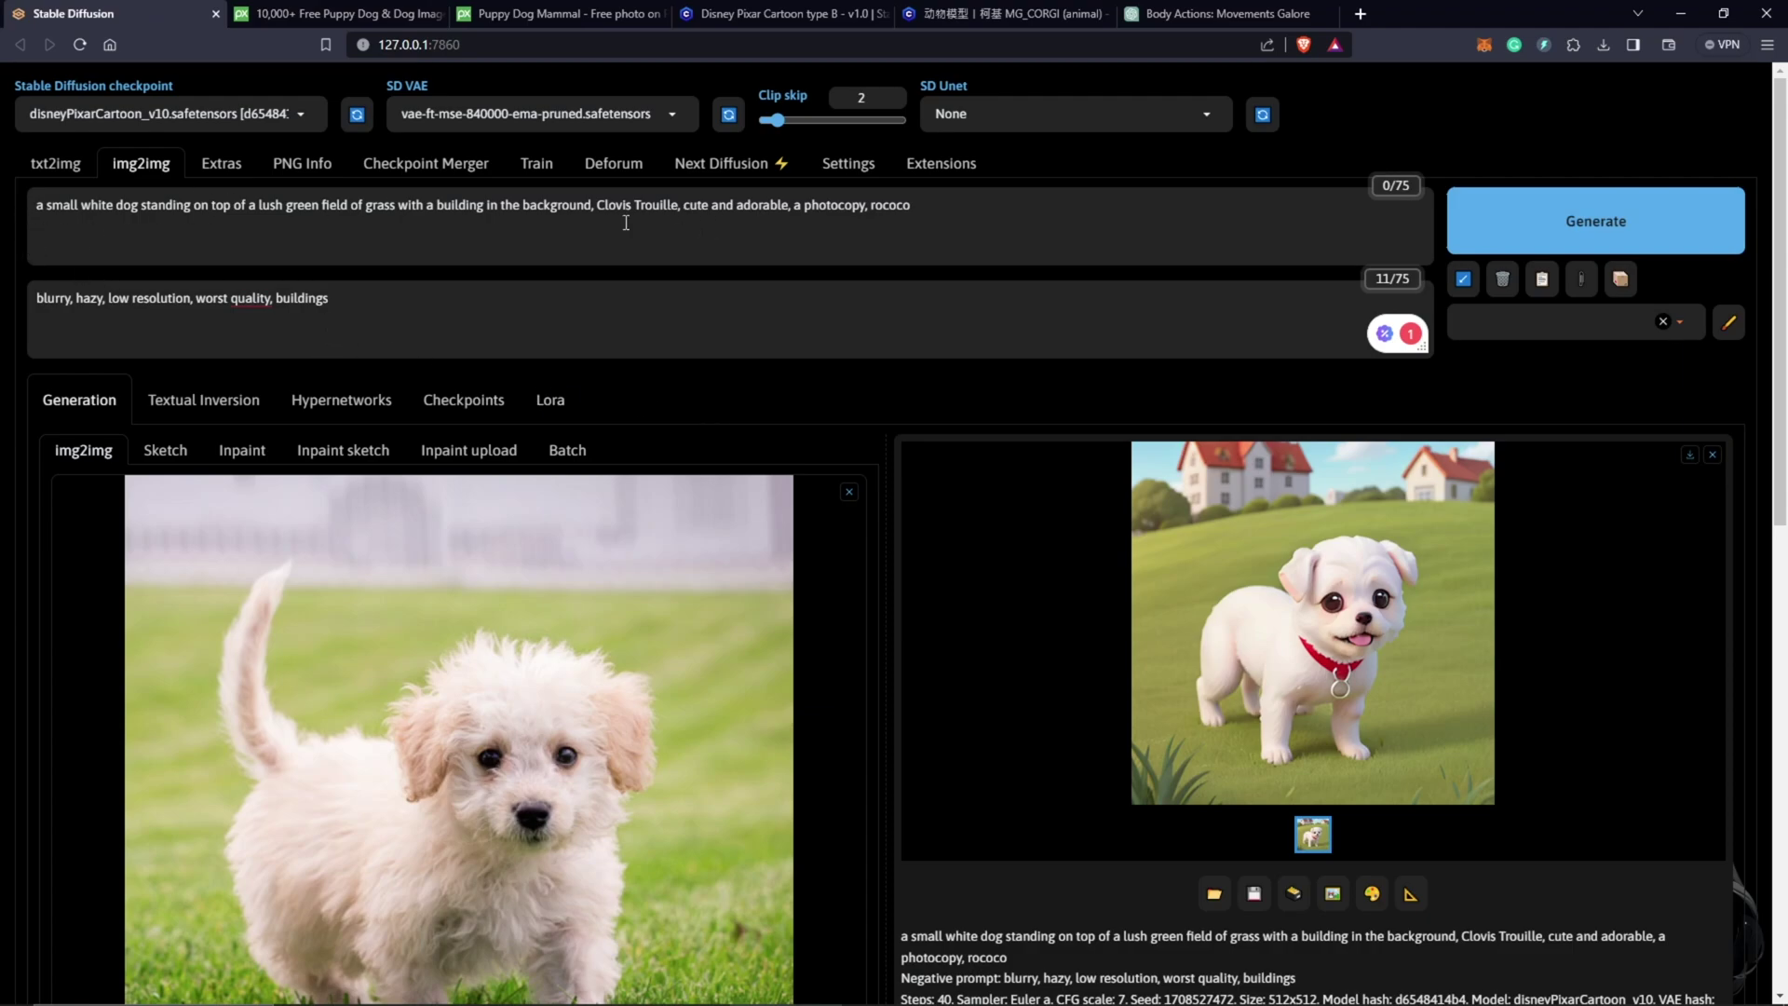
Remove "with a building in the background" from the positive prompt and regenerate the image.
click(429, 205)
drag(464, 205, 576, 206)
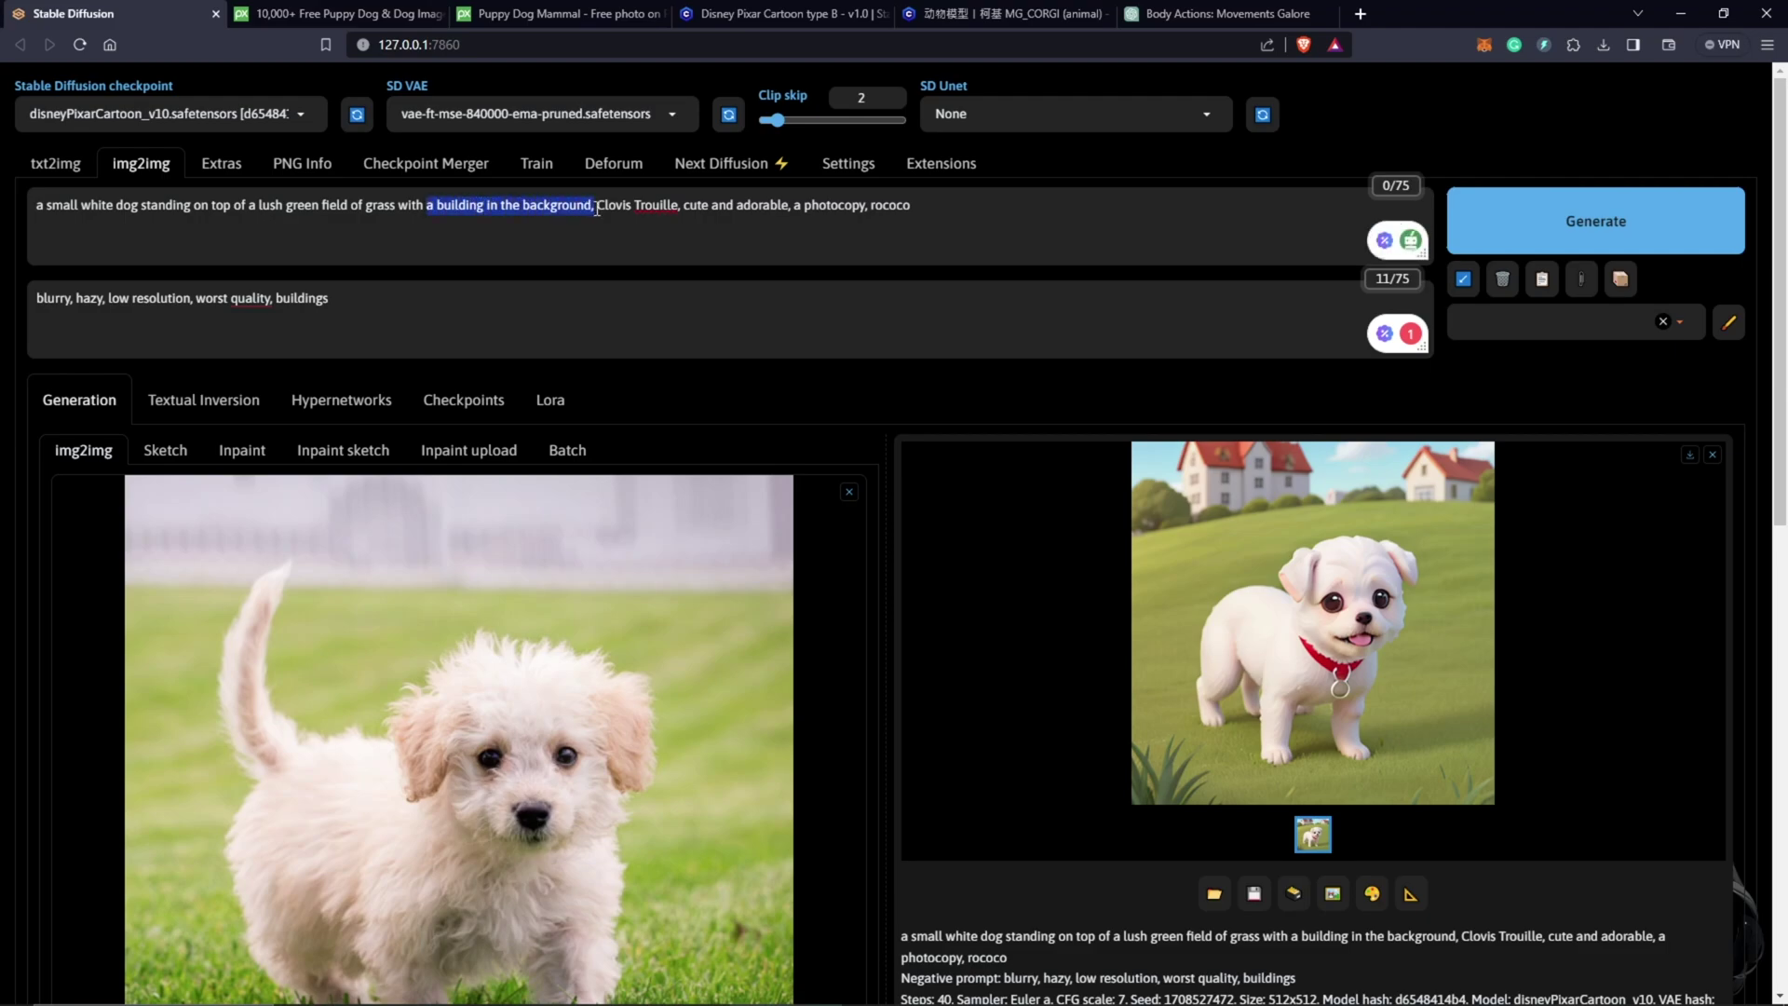
key(ctrl+shift+Left)
key(BackSpace)
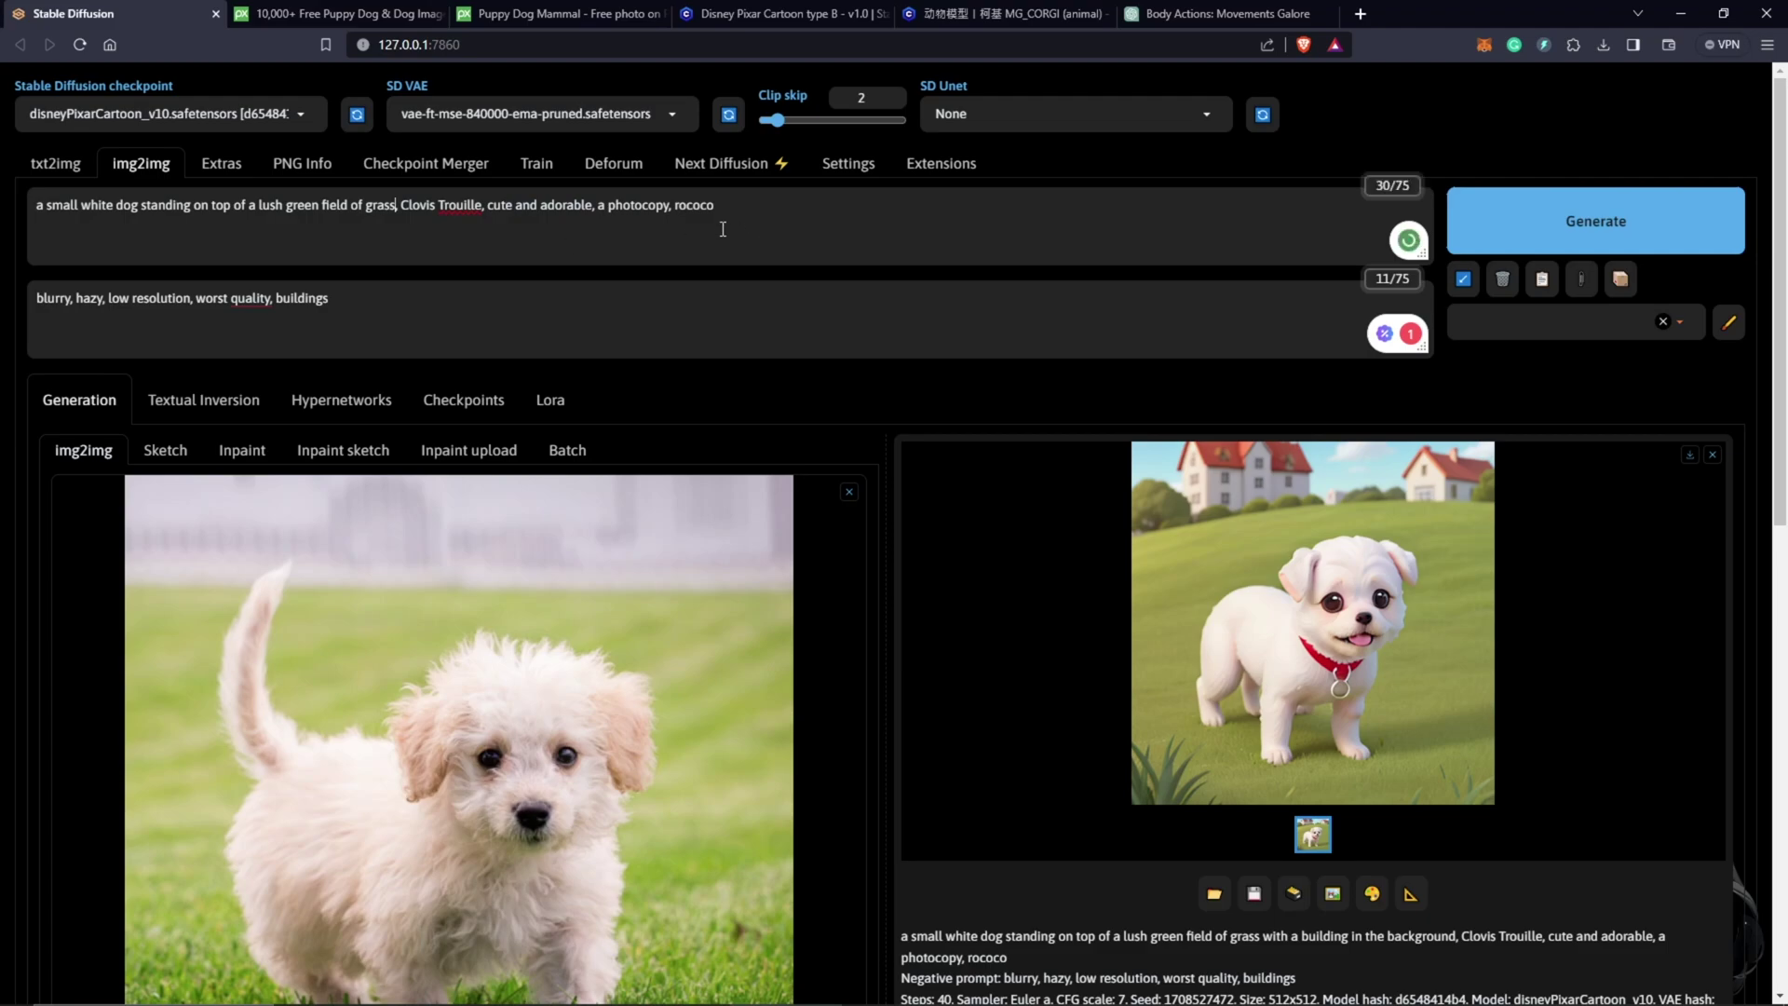
key(ctrl+Return)
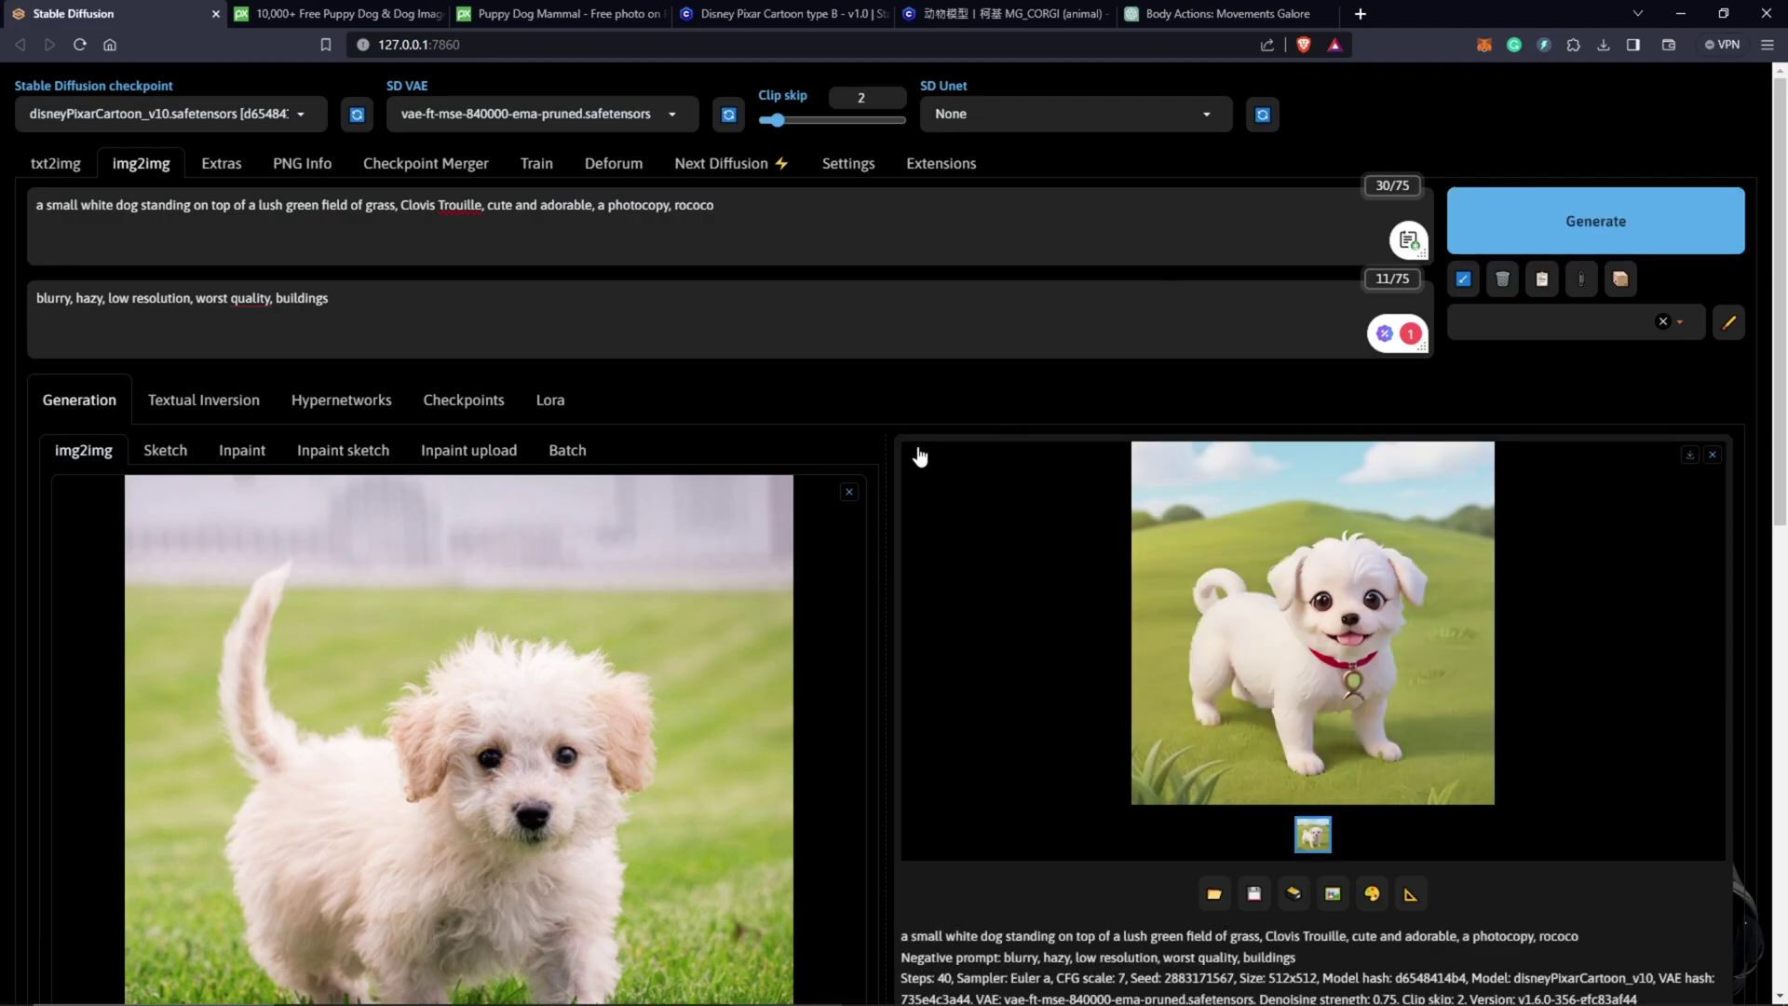
Add the more_details LoRA to the positive prompt with a weight of 0.8.
click(551, 401)
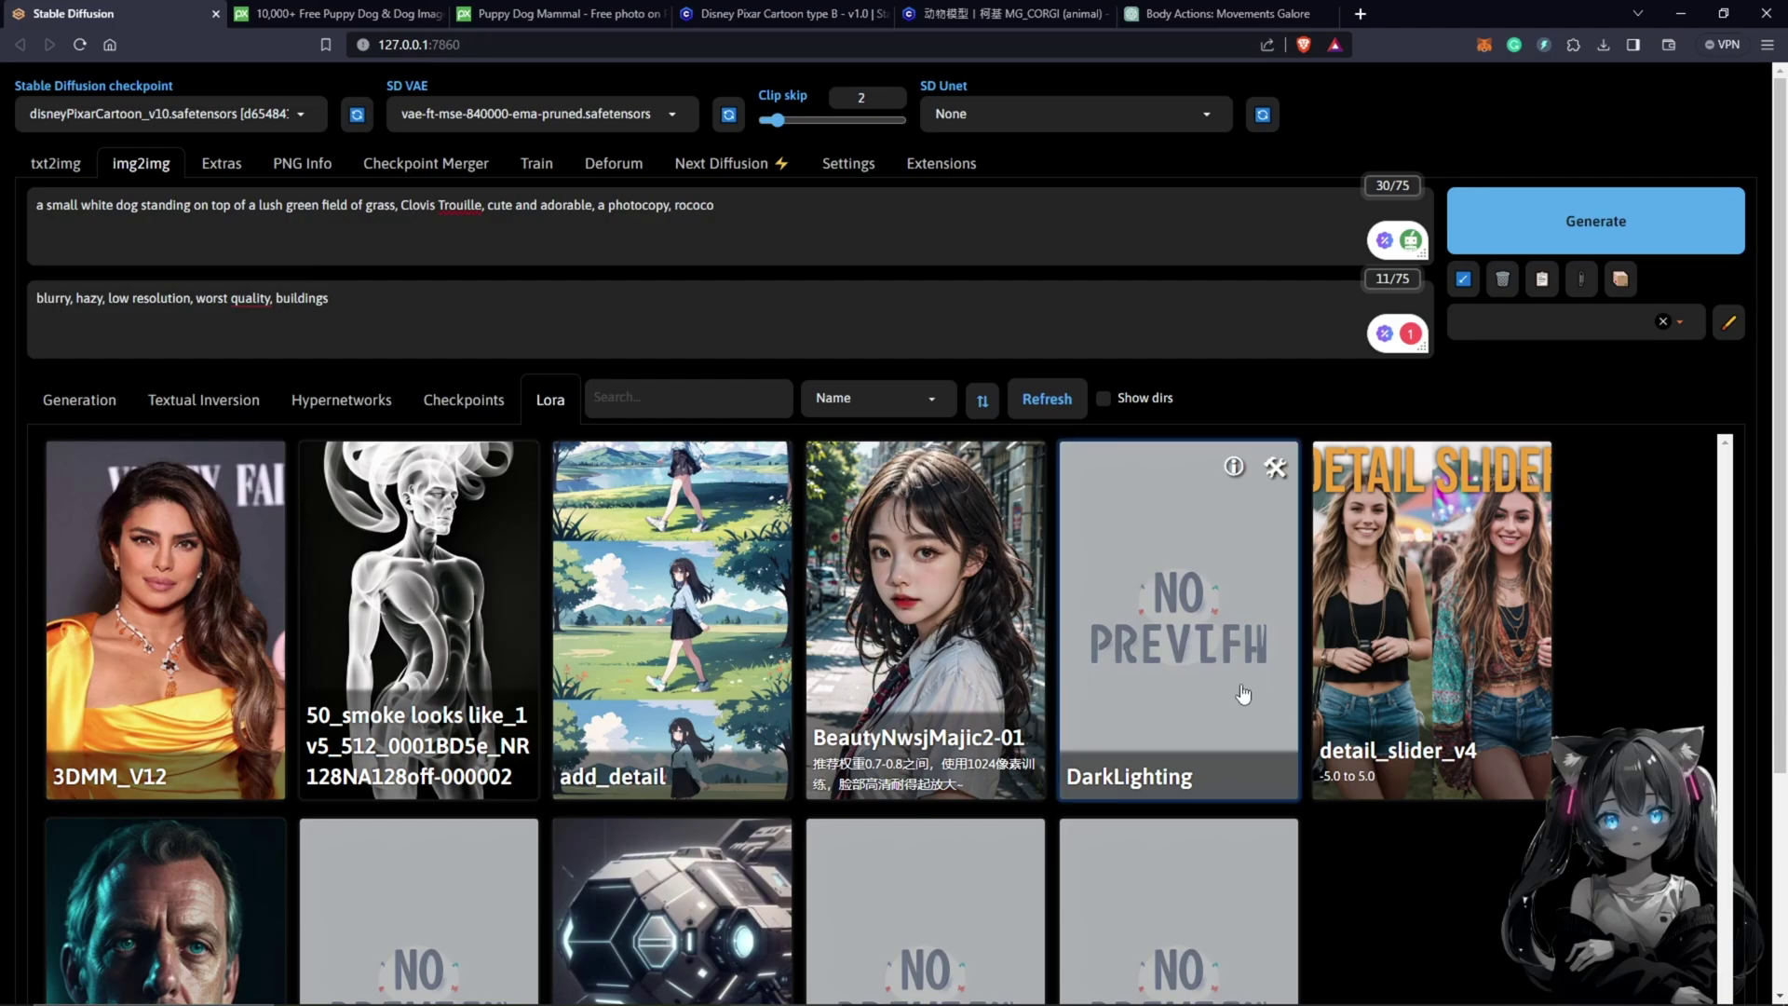
scroll(1243, 694, down, 3)
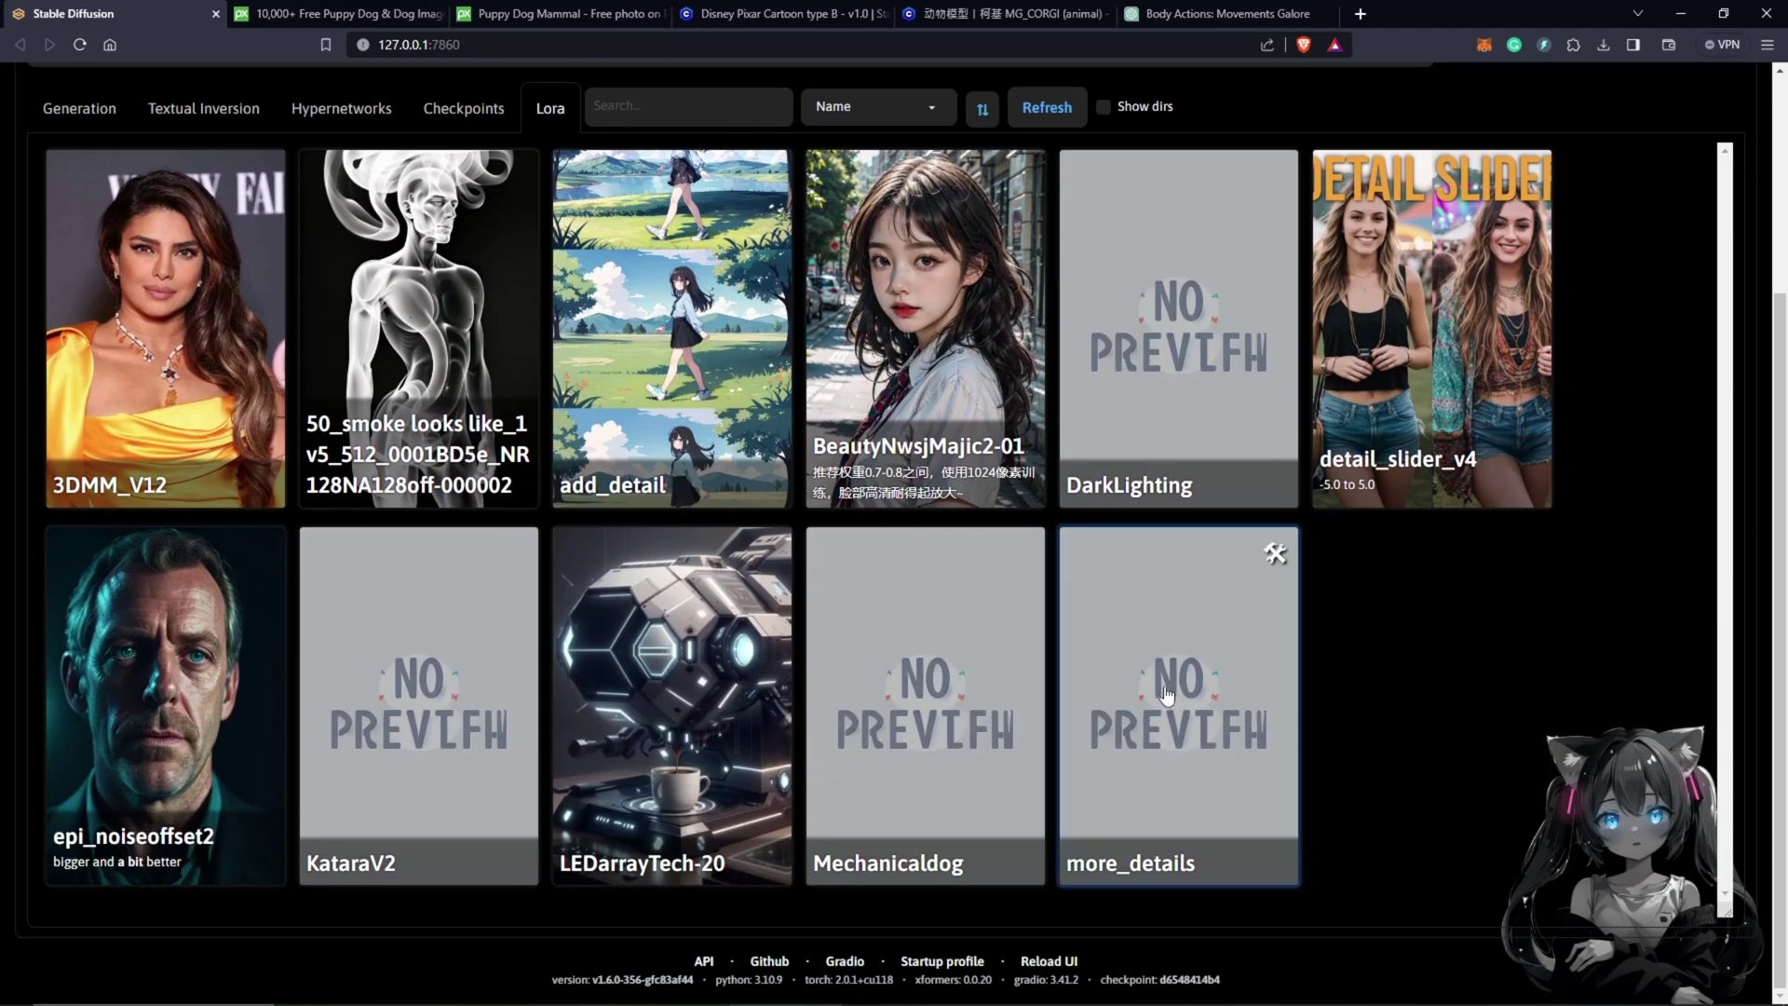
Download the MG_CORGI v1.1 LoRA from its Civitai page into the stable-diffusion-webui models/Lora folder on the F: drive.
click(1018, 15)
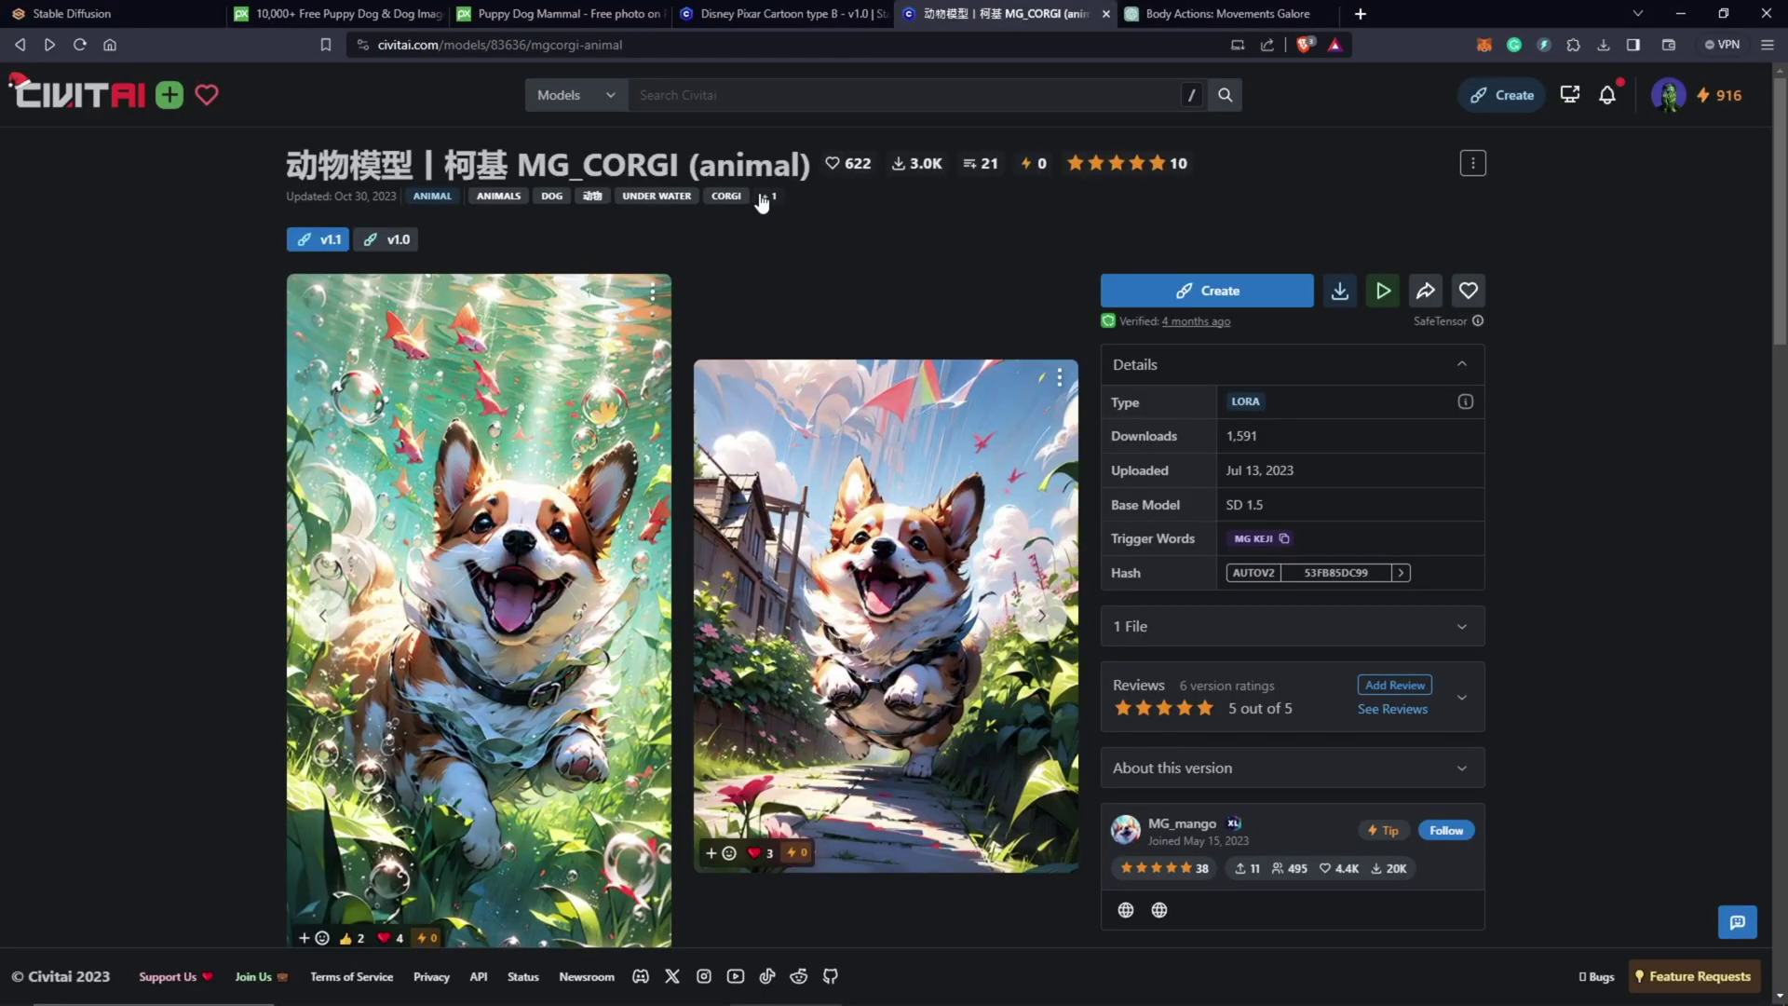
mouse_move(682, 996)
click(1338, 294)
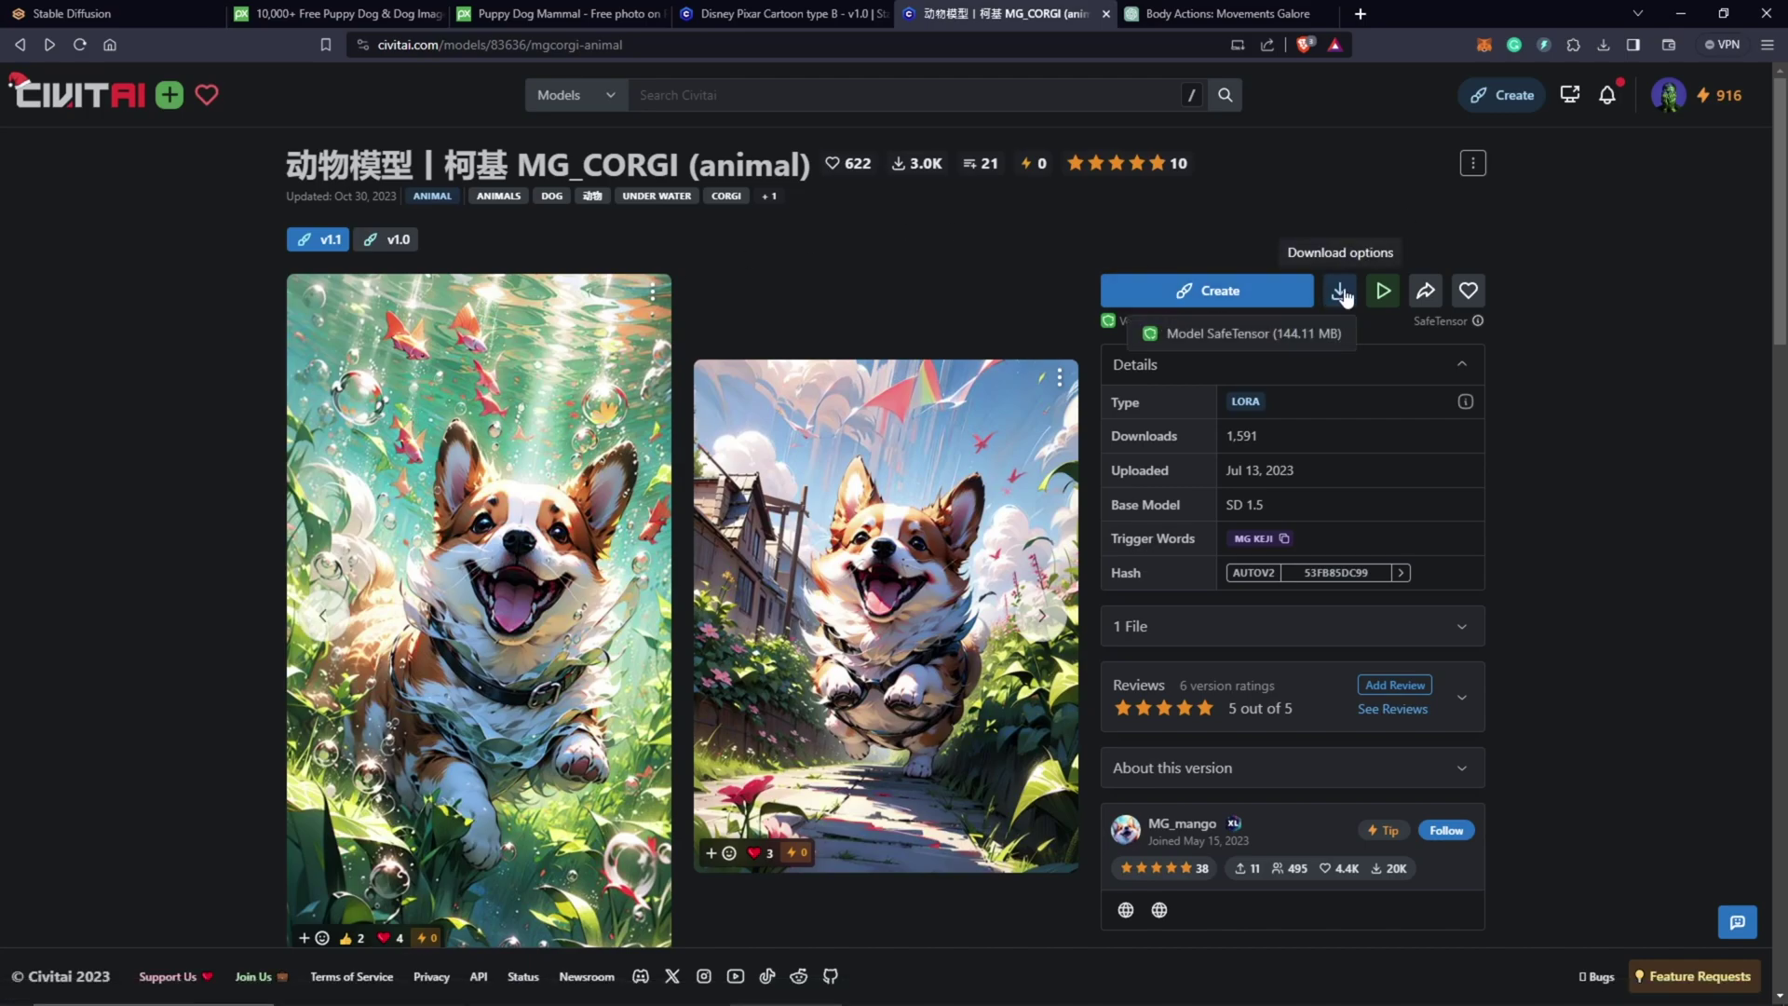
click(1241, 342)
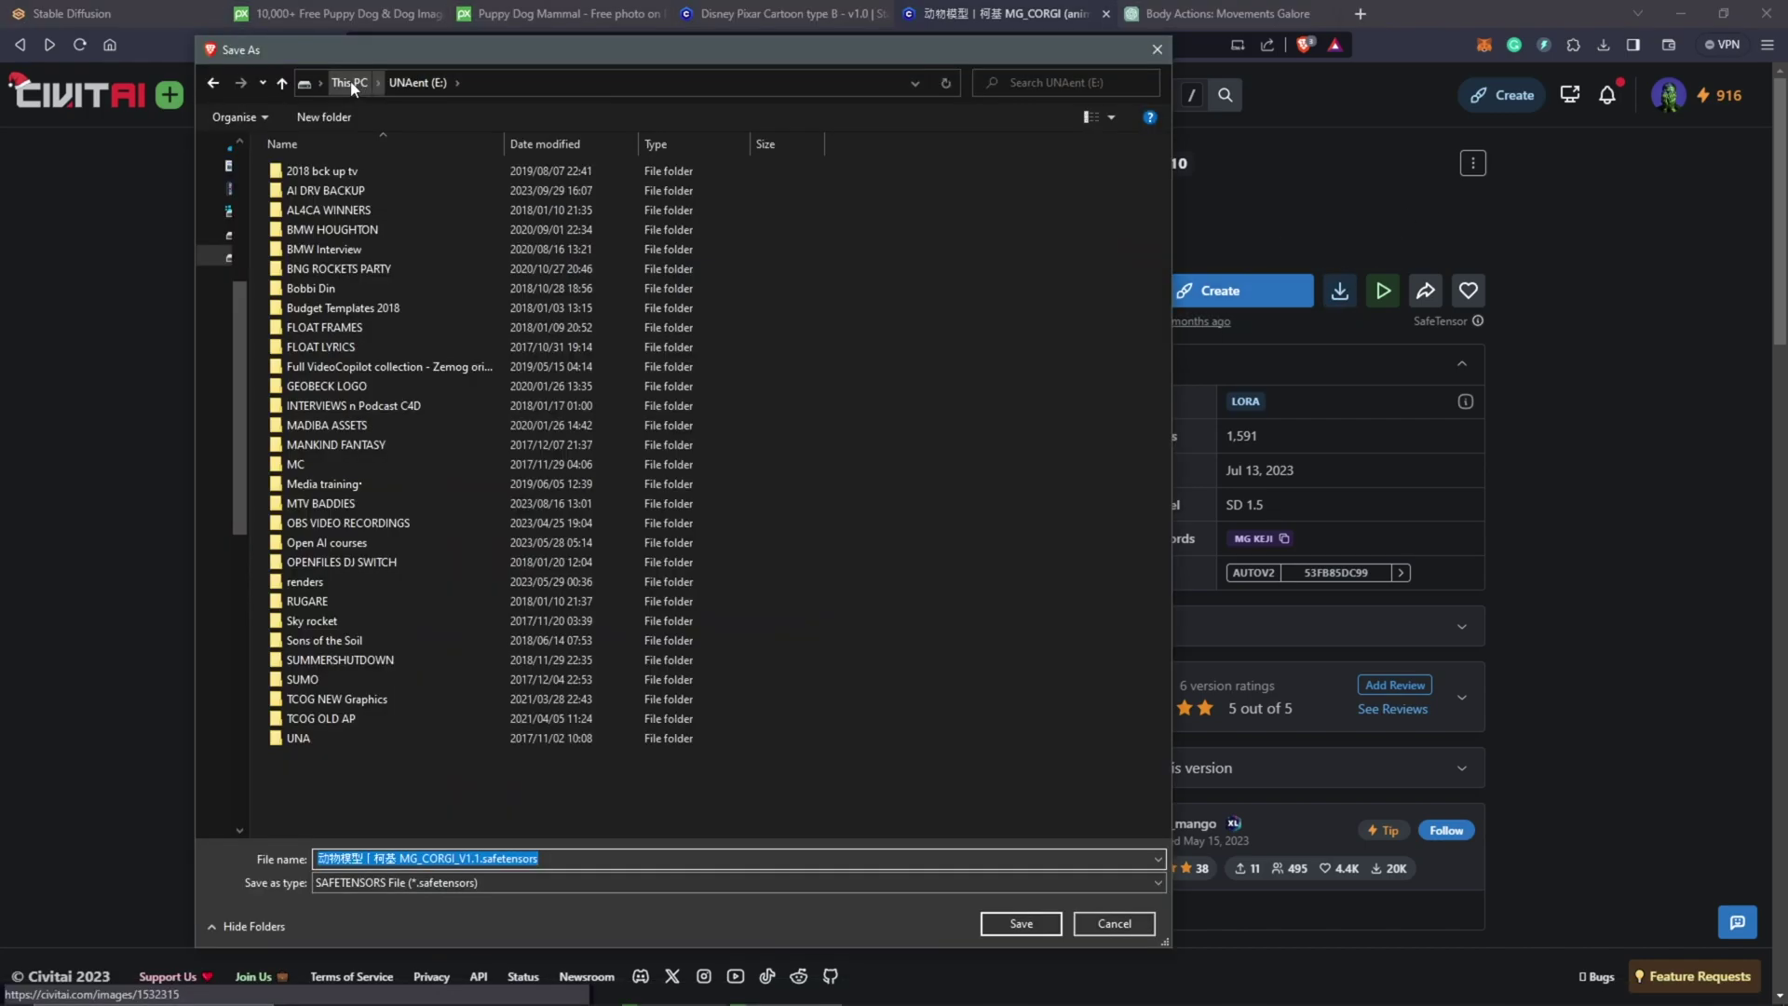
click(347, 82)
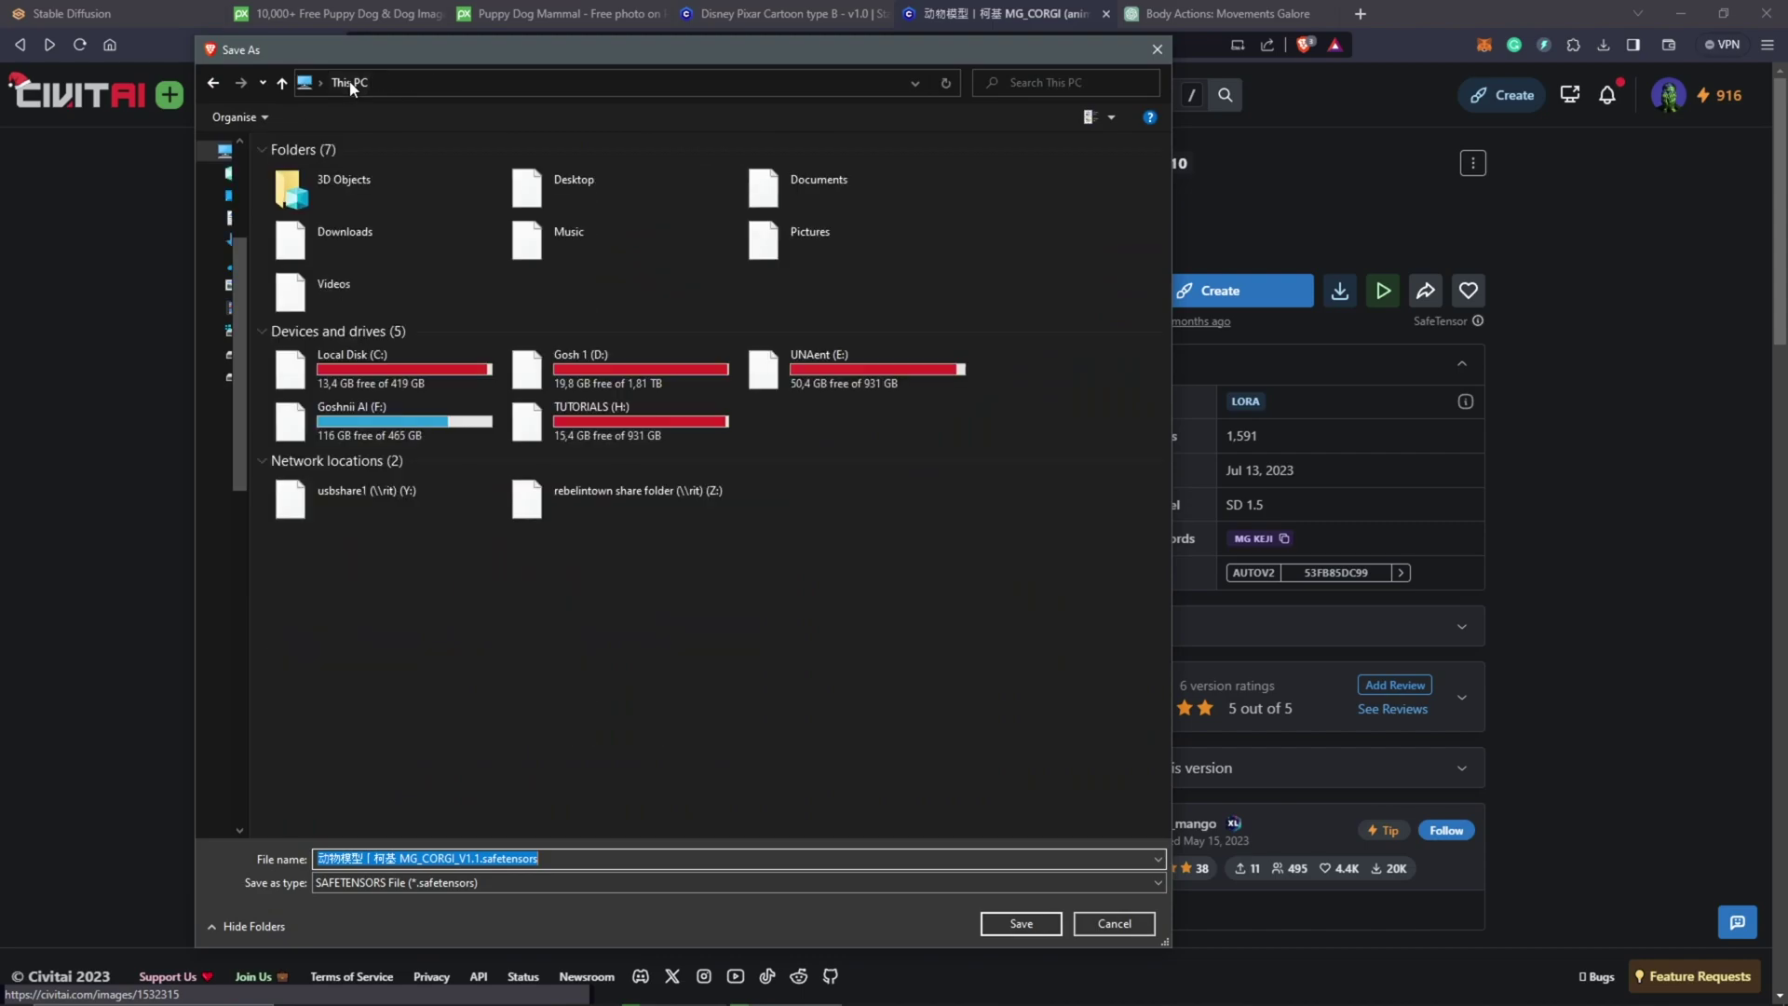
double_click(456, 410)
click(386, 173)
double_click(386, 173)
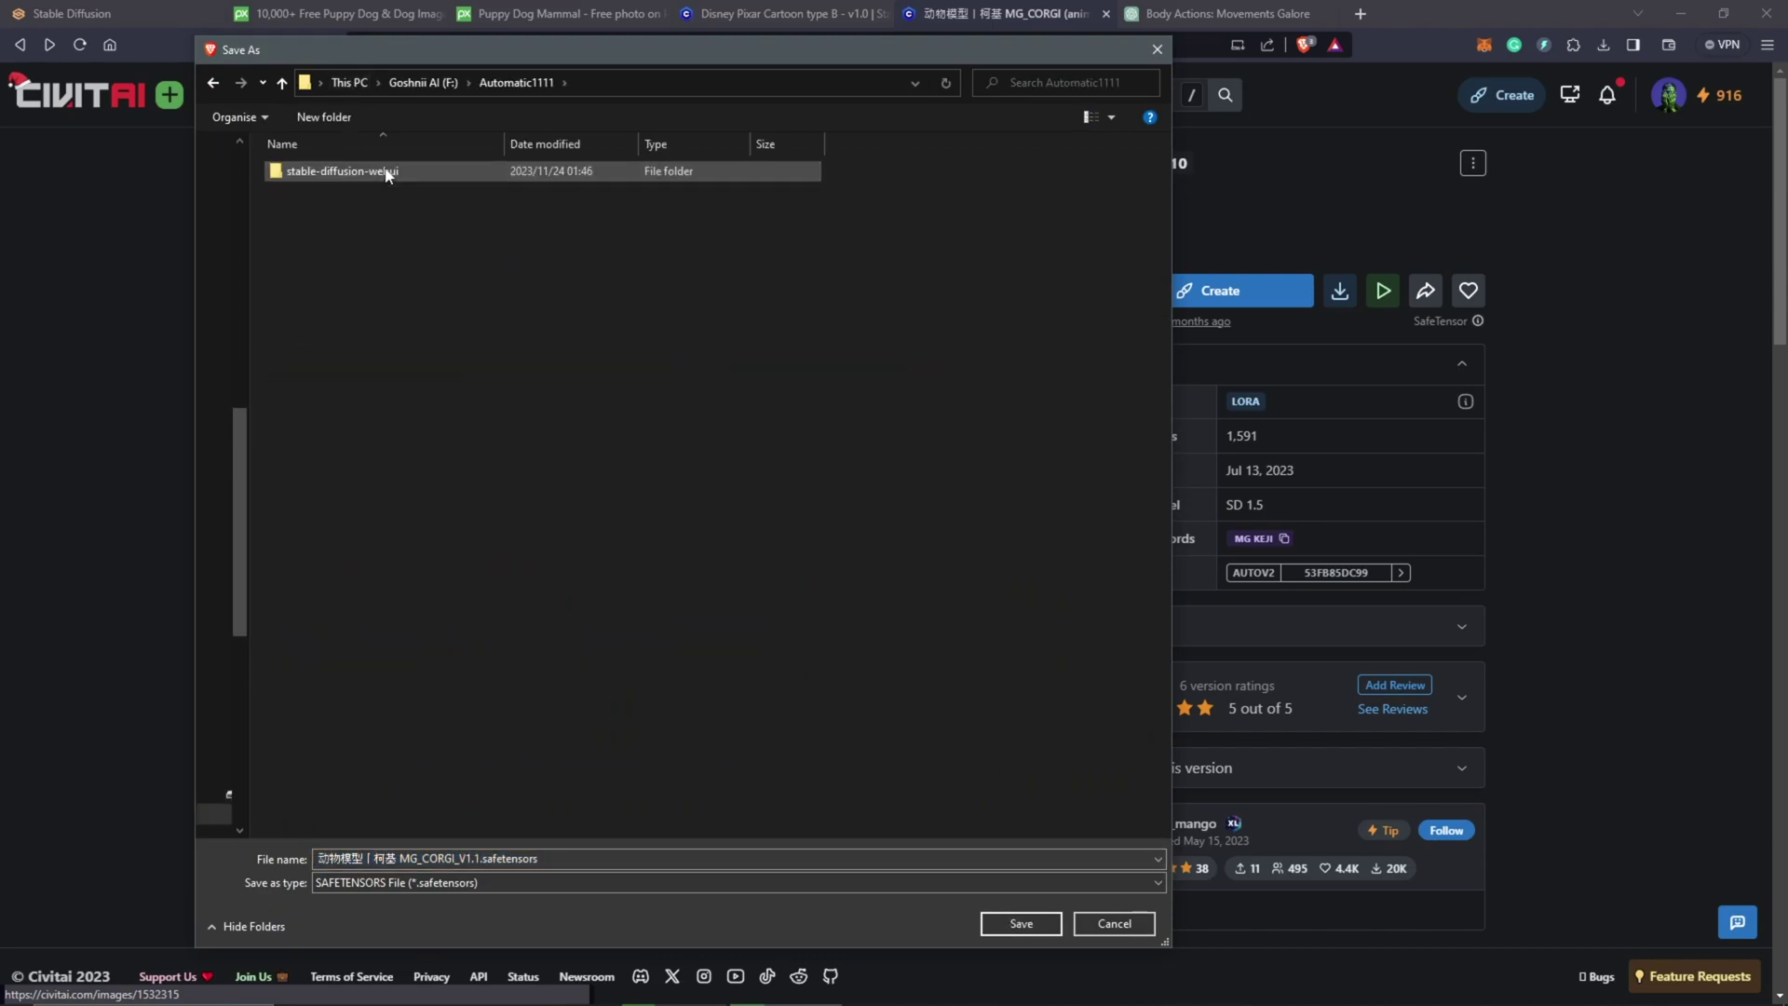
double_click(388, 171)
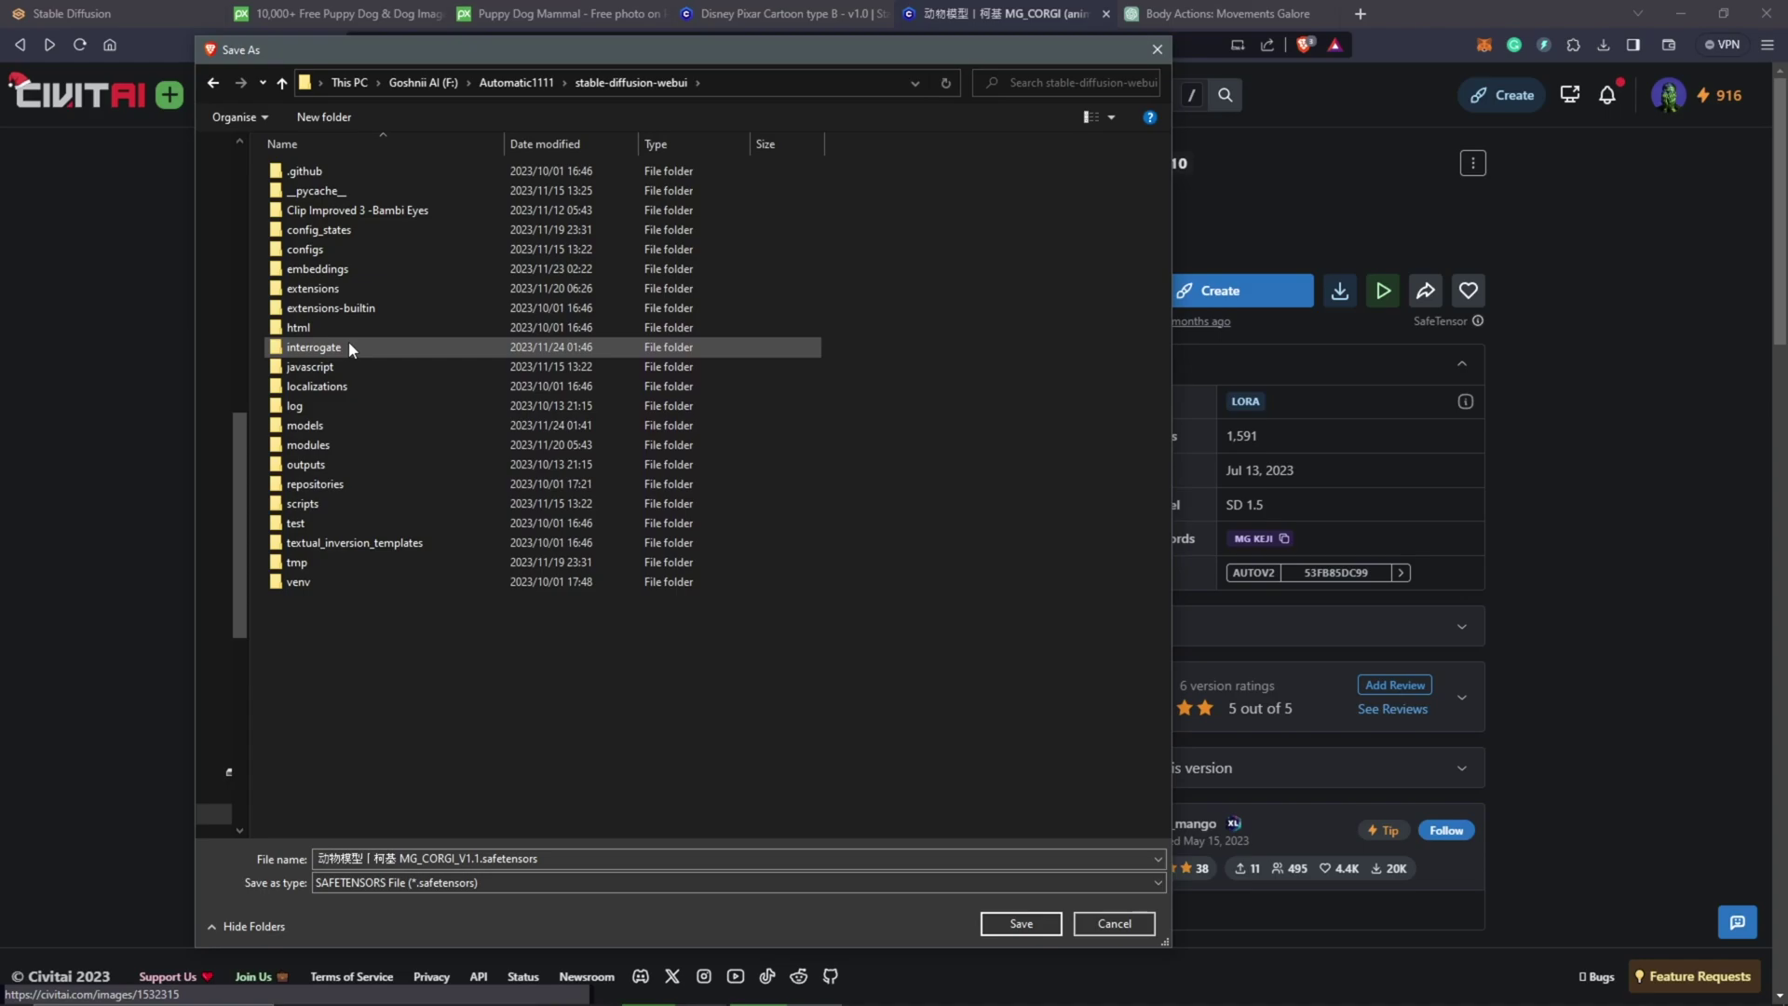
double_click(332, 428)
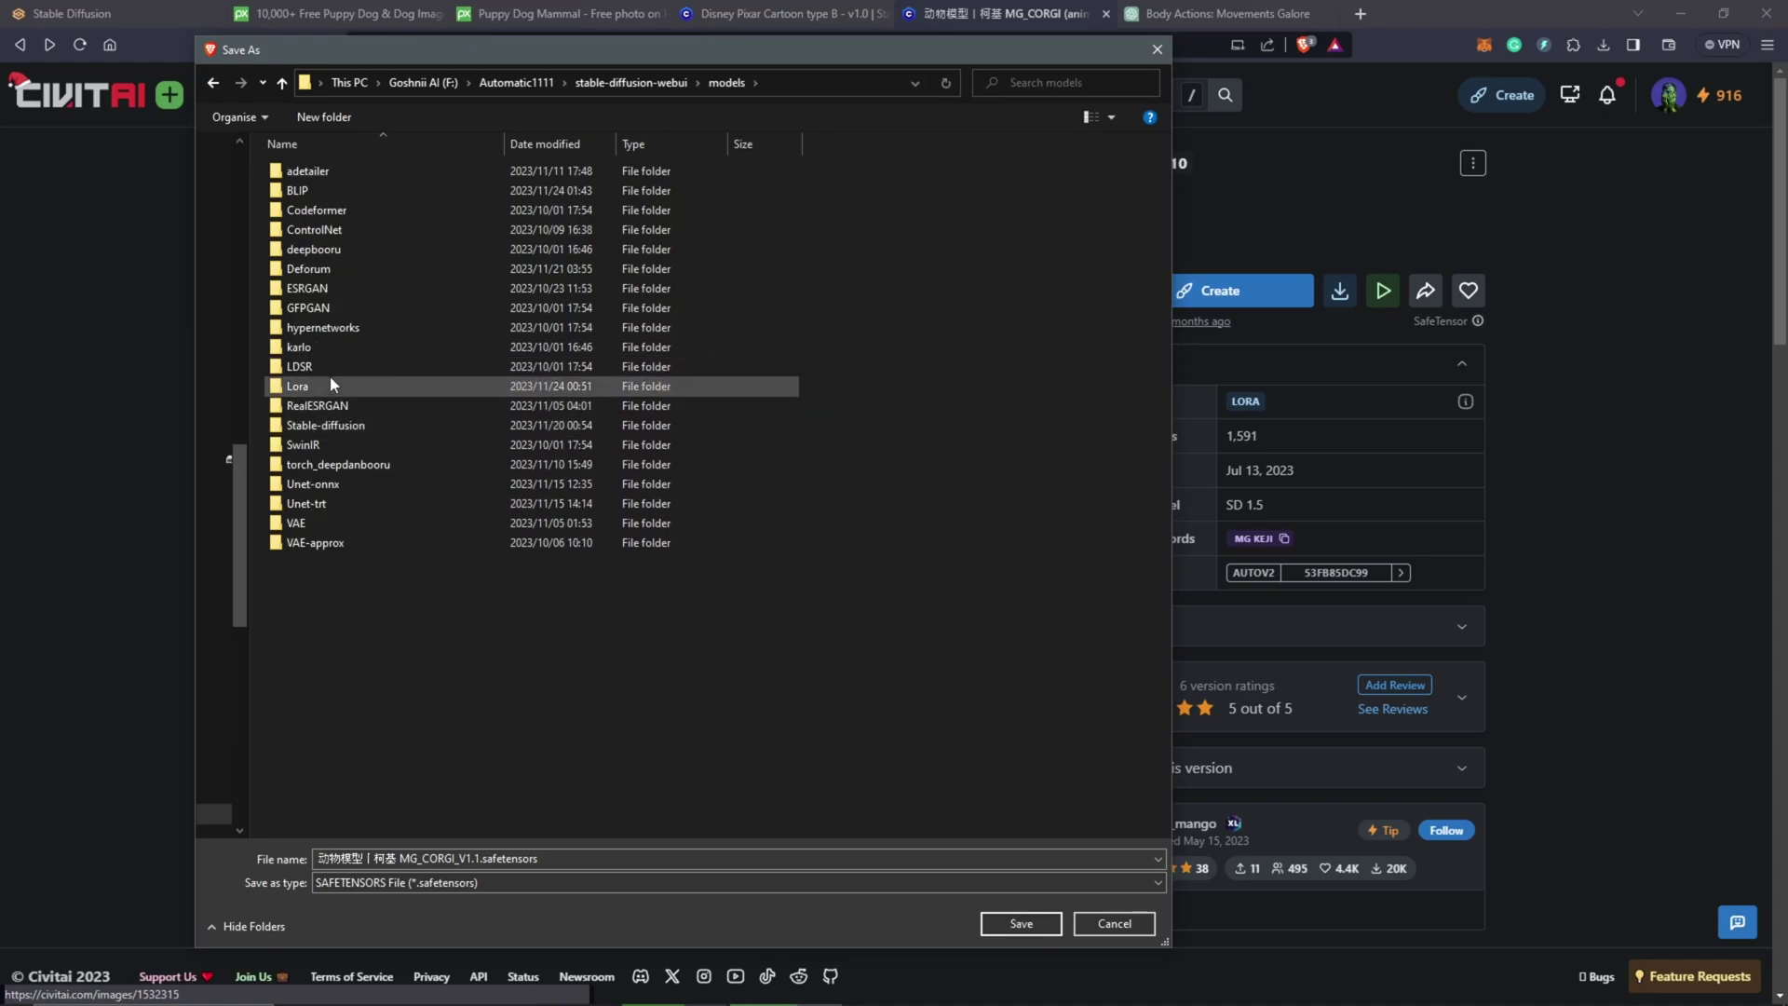
double_click(317, 386)
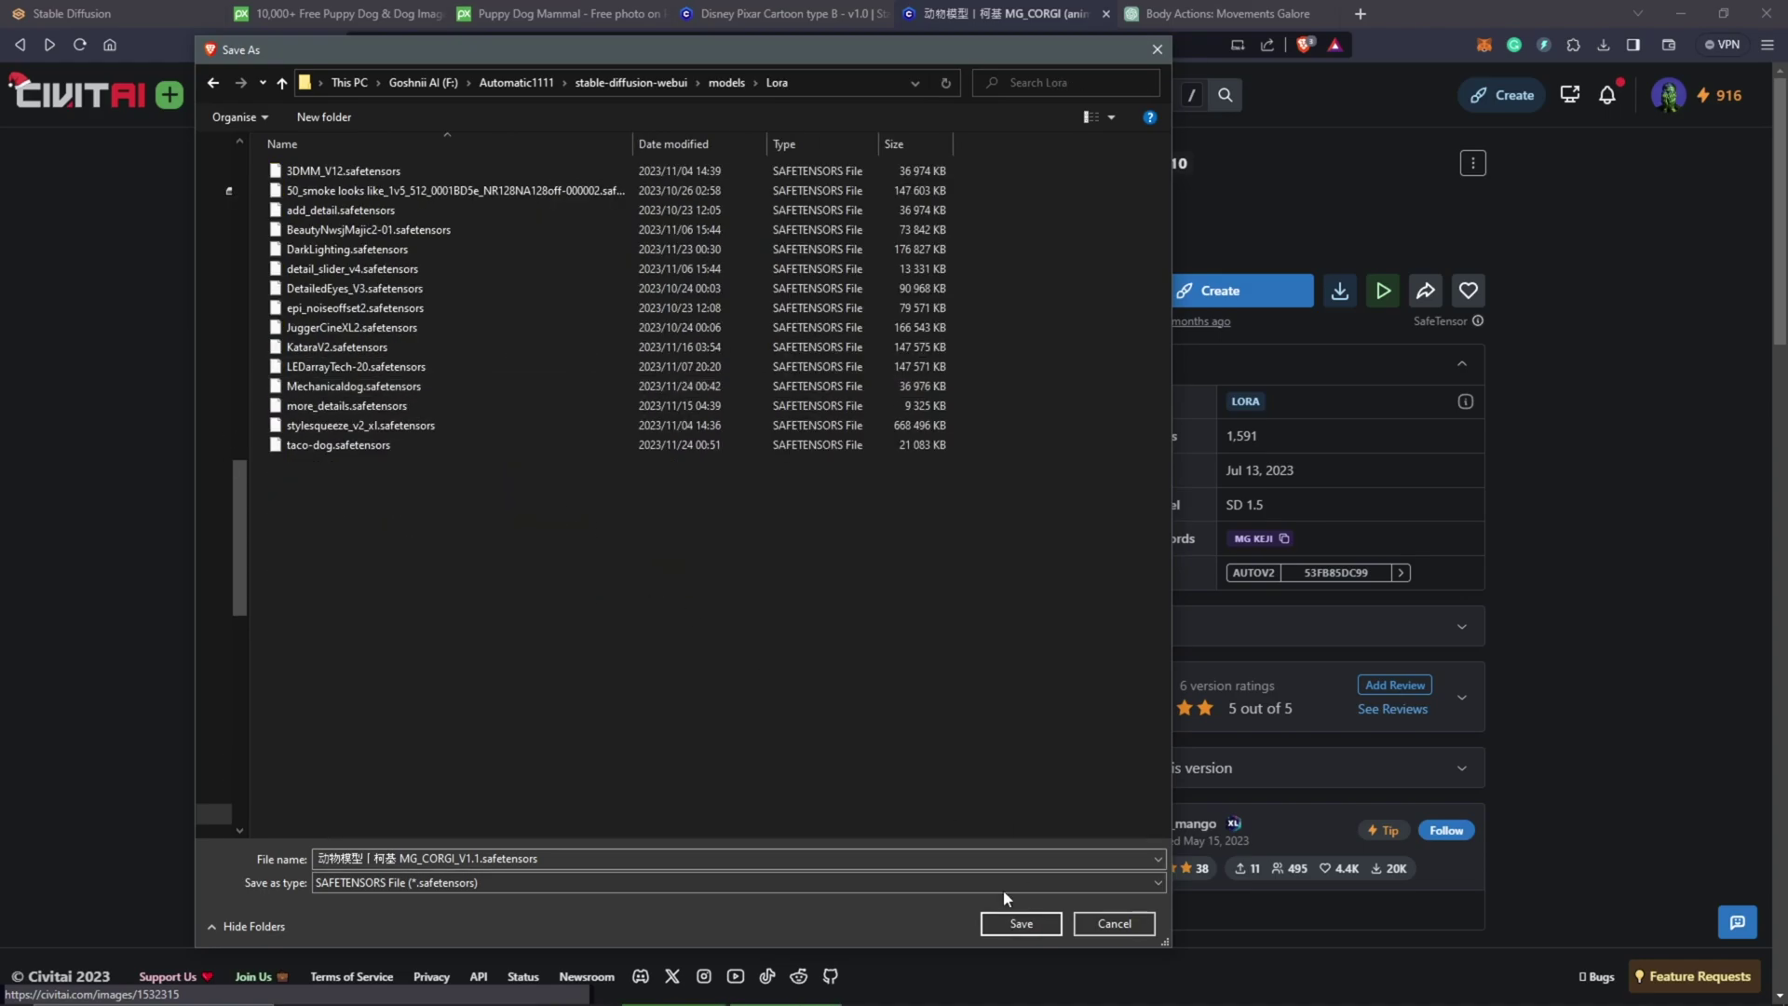
click(1002, 925)
Refresh the LoRA list in Stable Diffusion and add the MG_CORGI_V1.1 LoRA to the positive prompt.
key(ctrl+1)
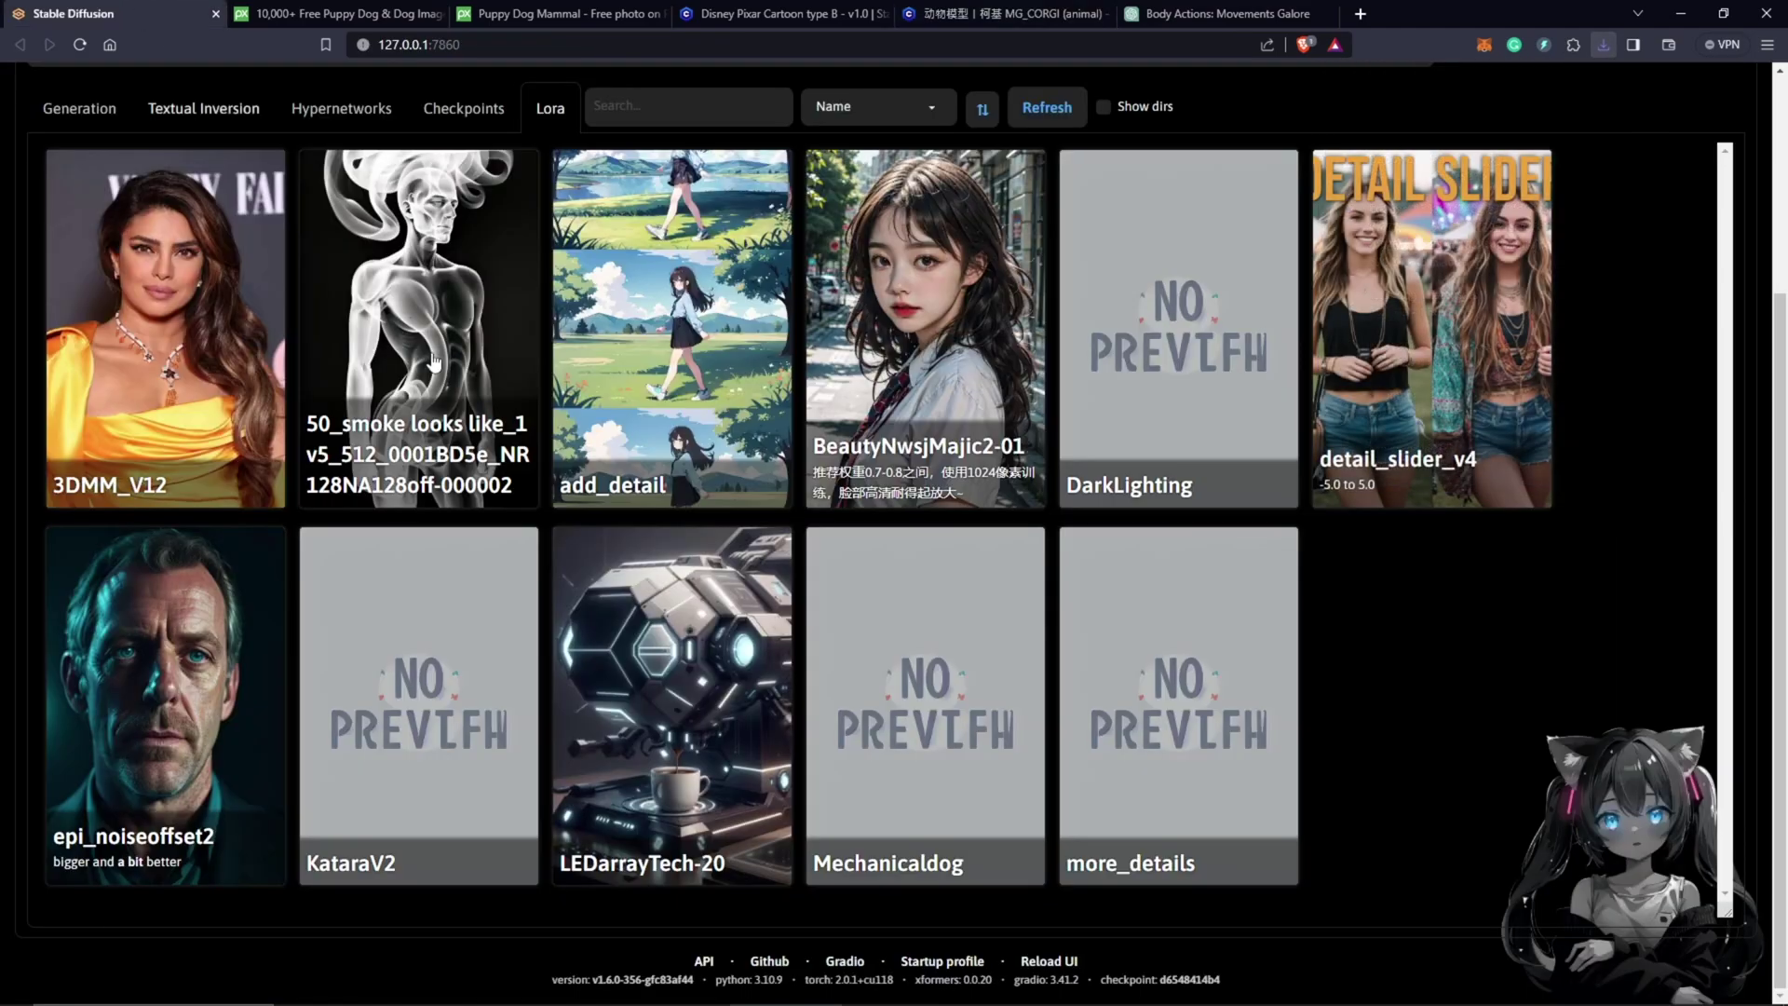
scroll(1415, 745, up, 3)
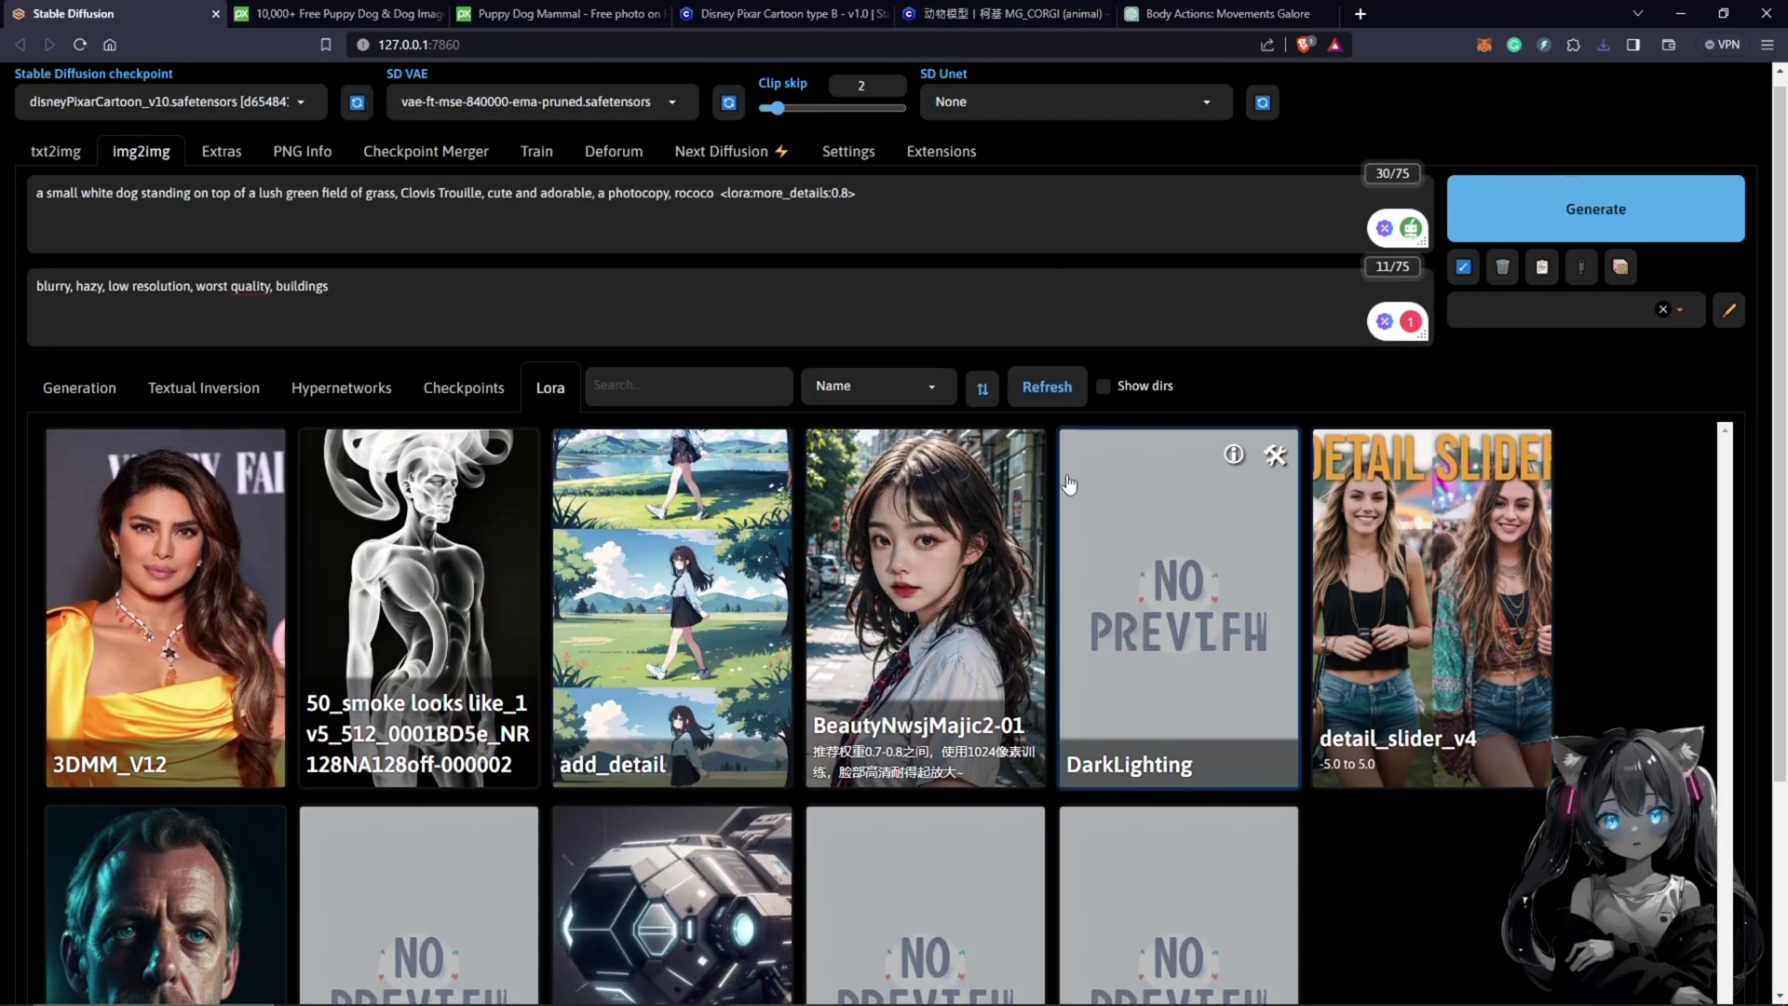
click(1046, 386)
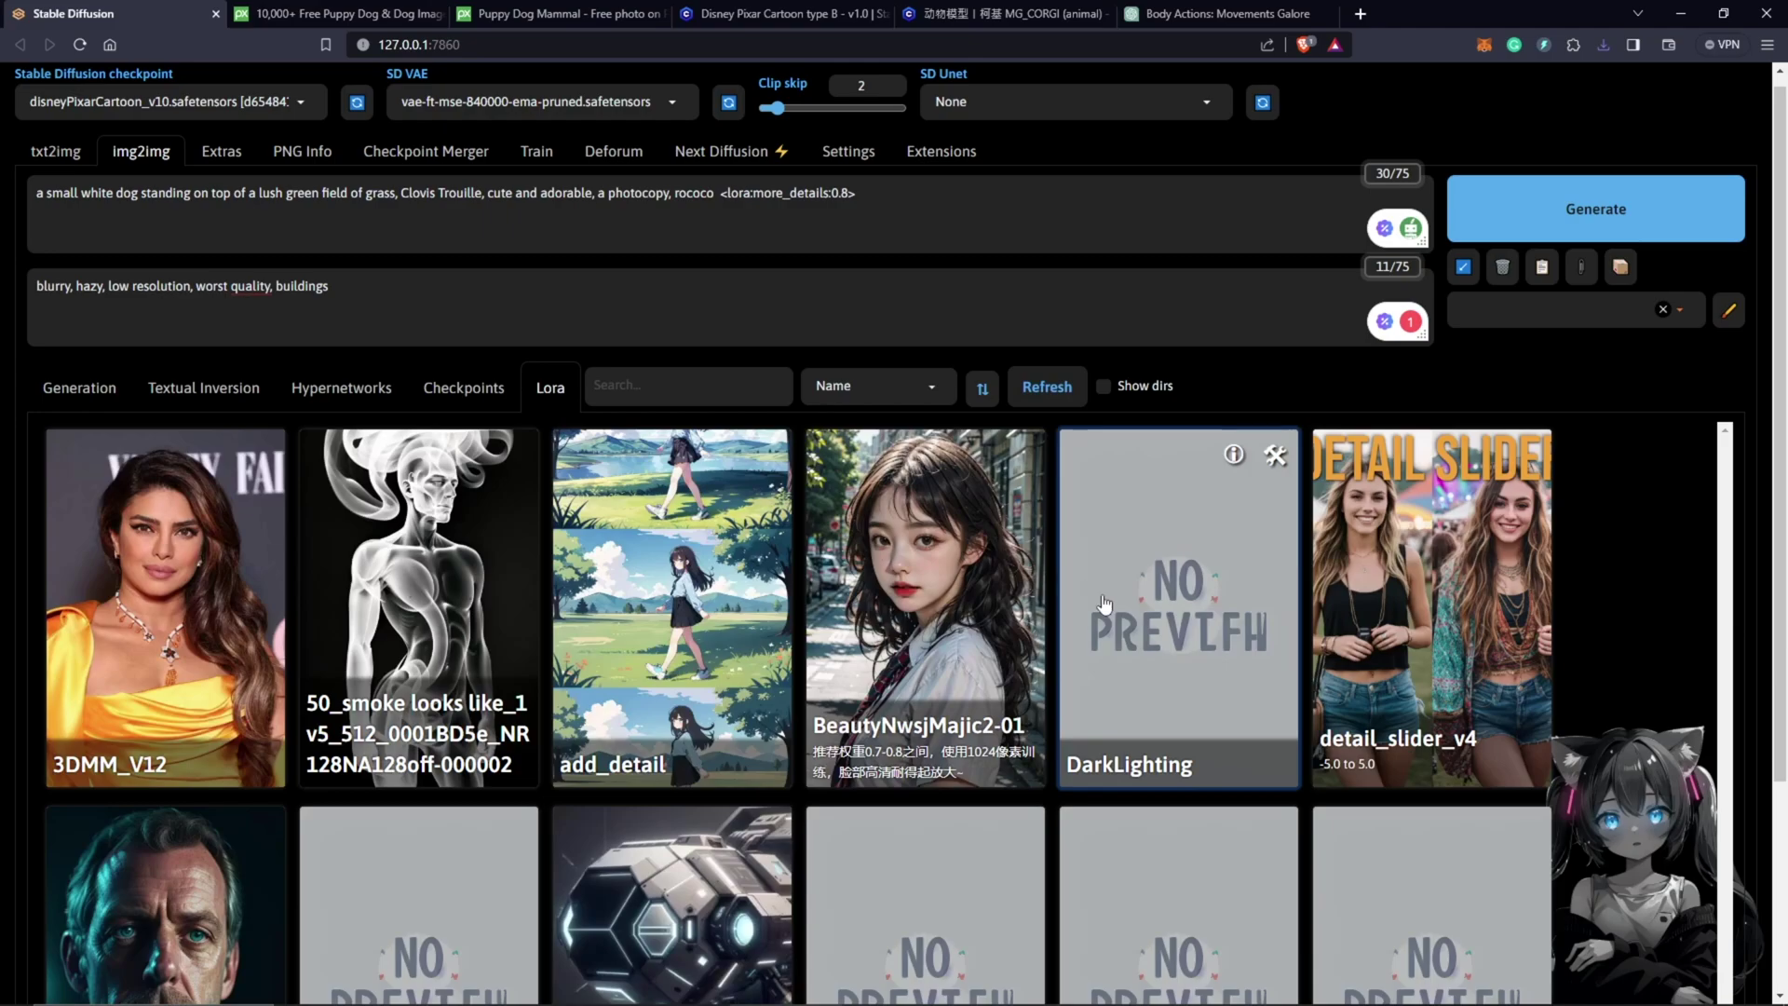
scroll(1124, 642, down, 3)
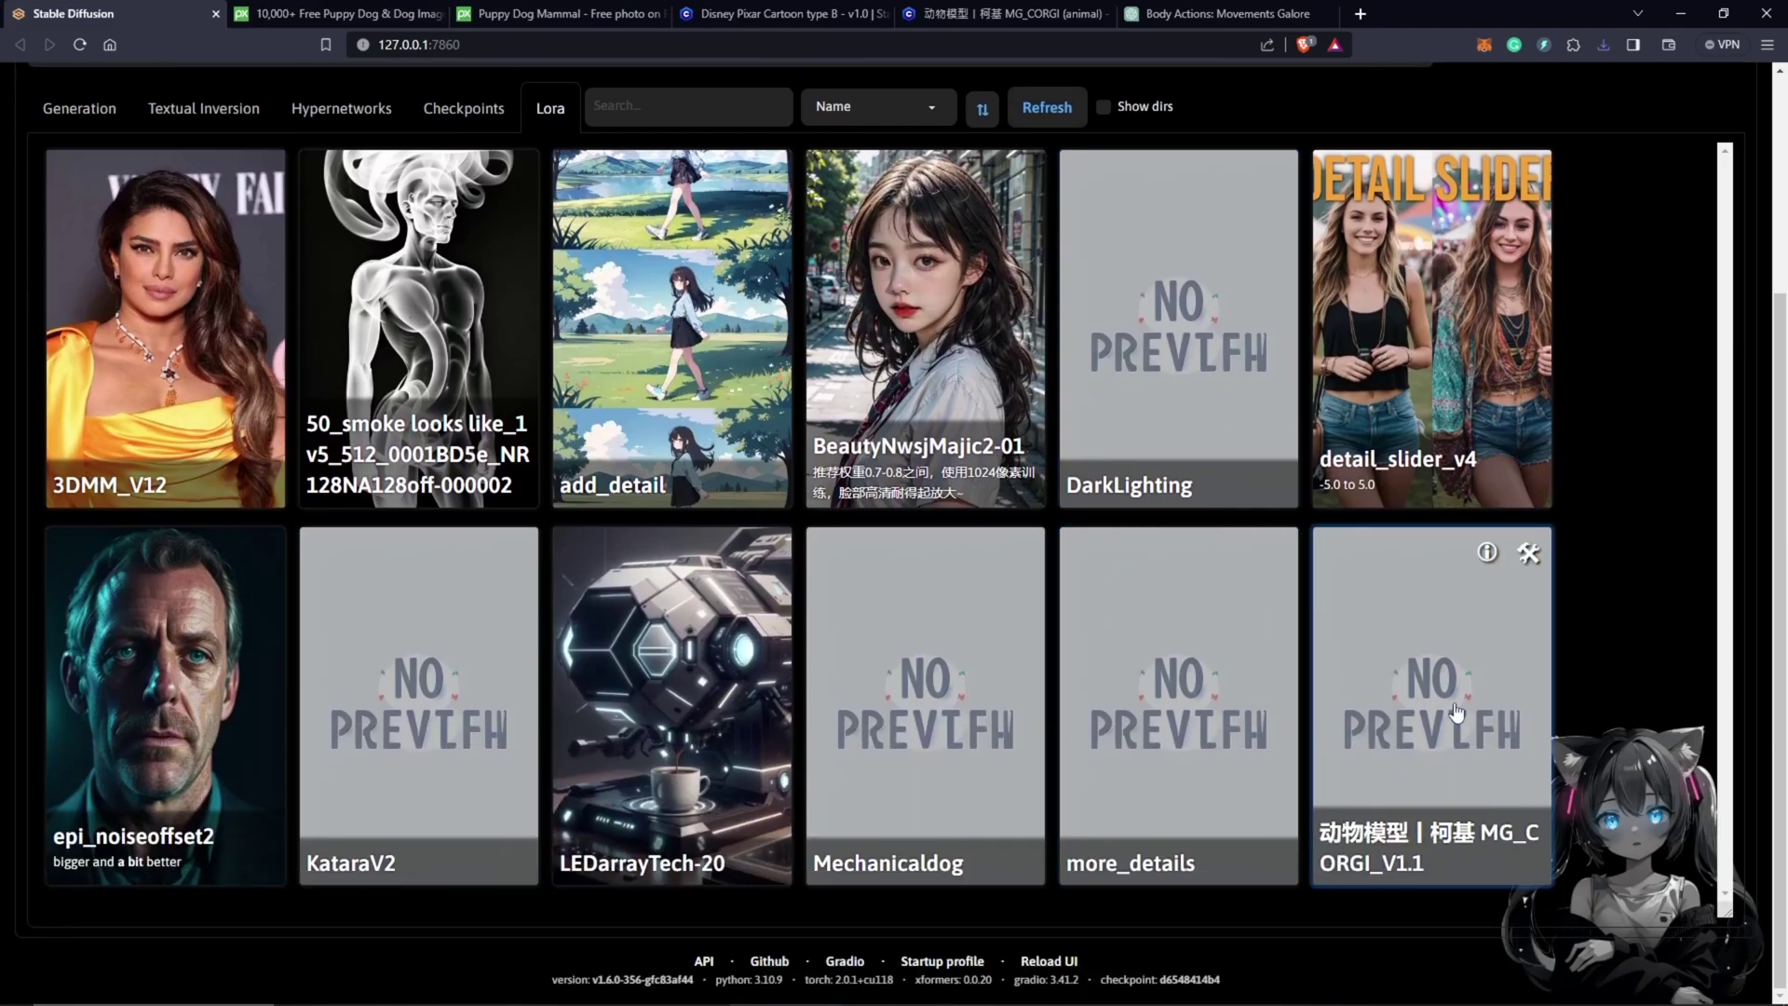
scroll(836, 624, up, 3)
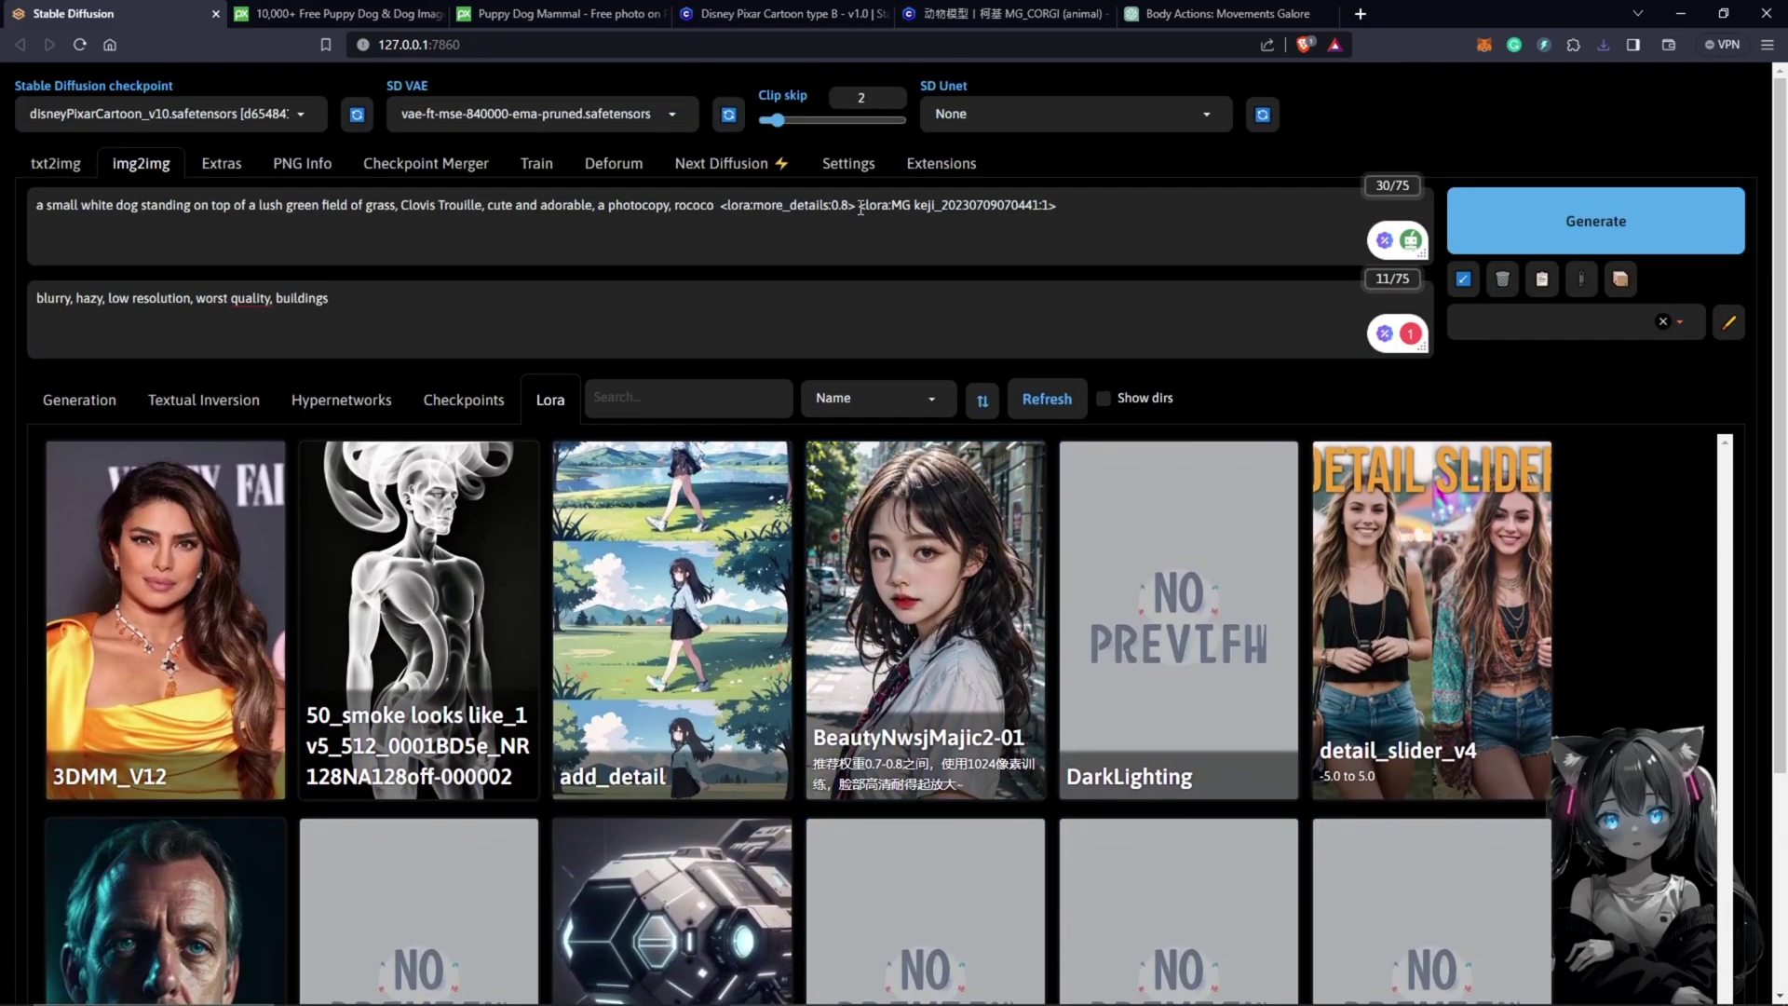
Move the <lora:more_details:0.8> tag from near the prompt's end to directly after "a small white dog".
drag(858, 205, 731, 202)
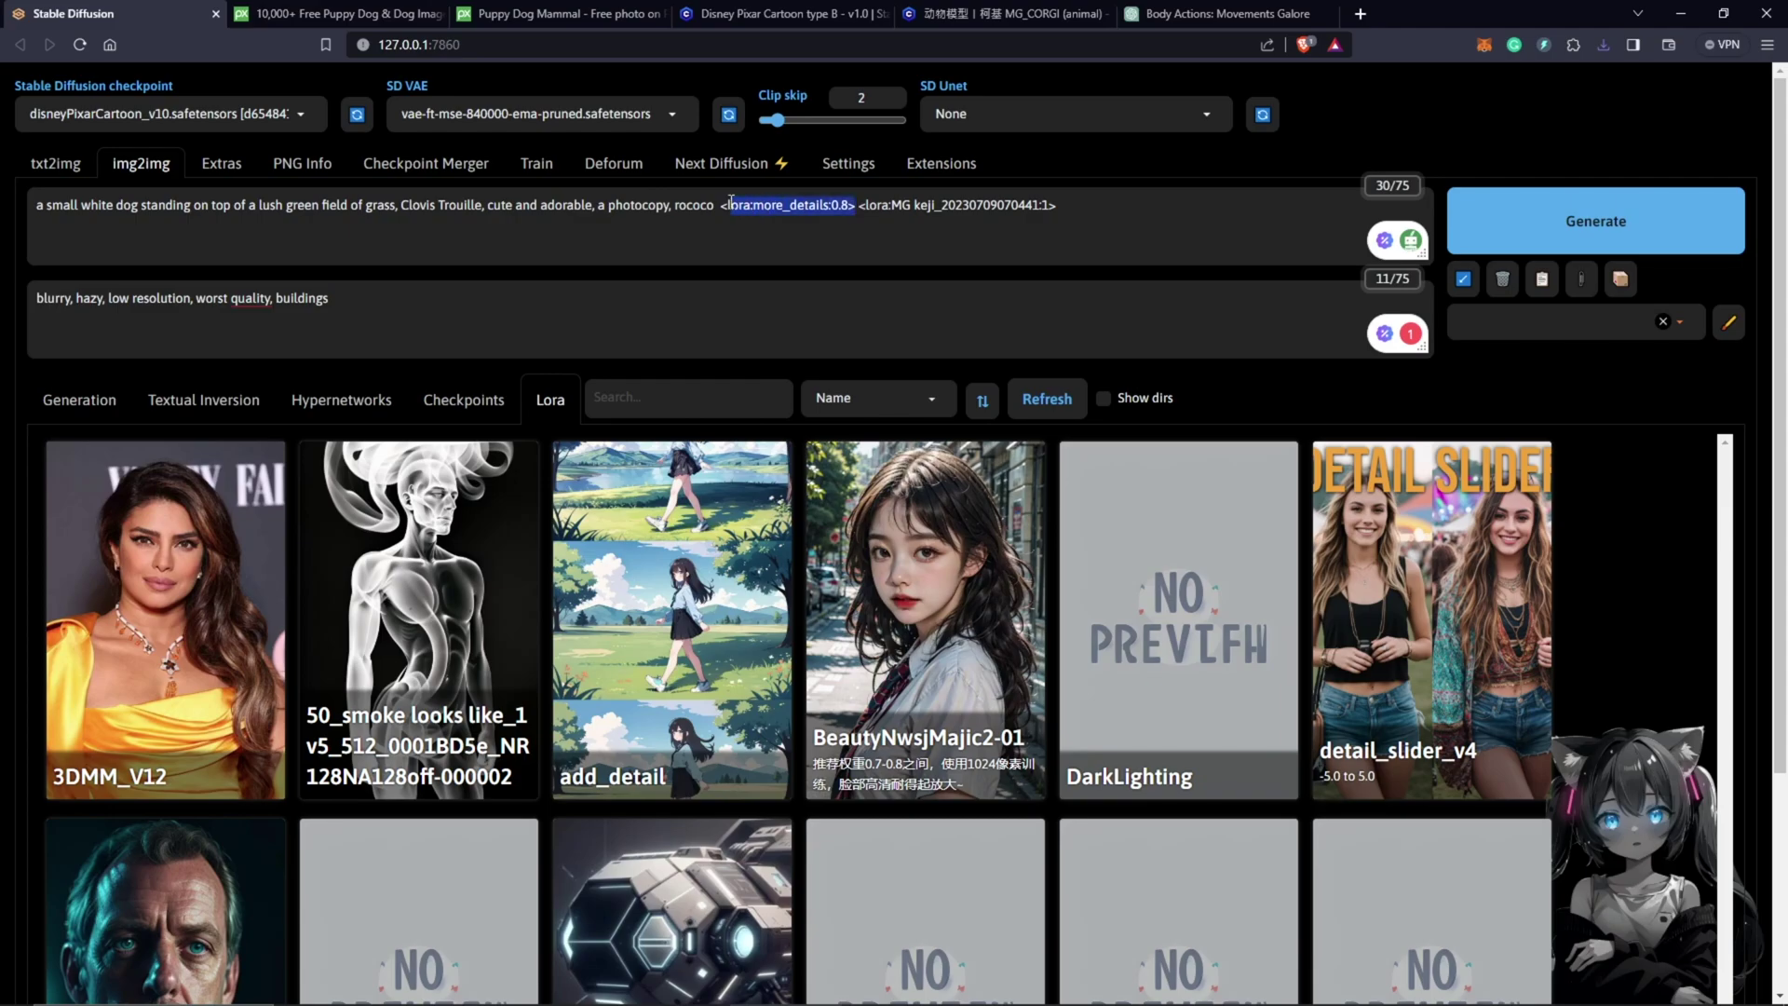
key(BackSpace)
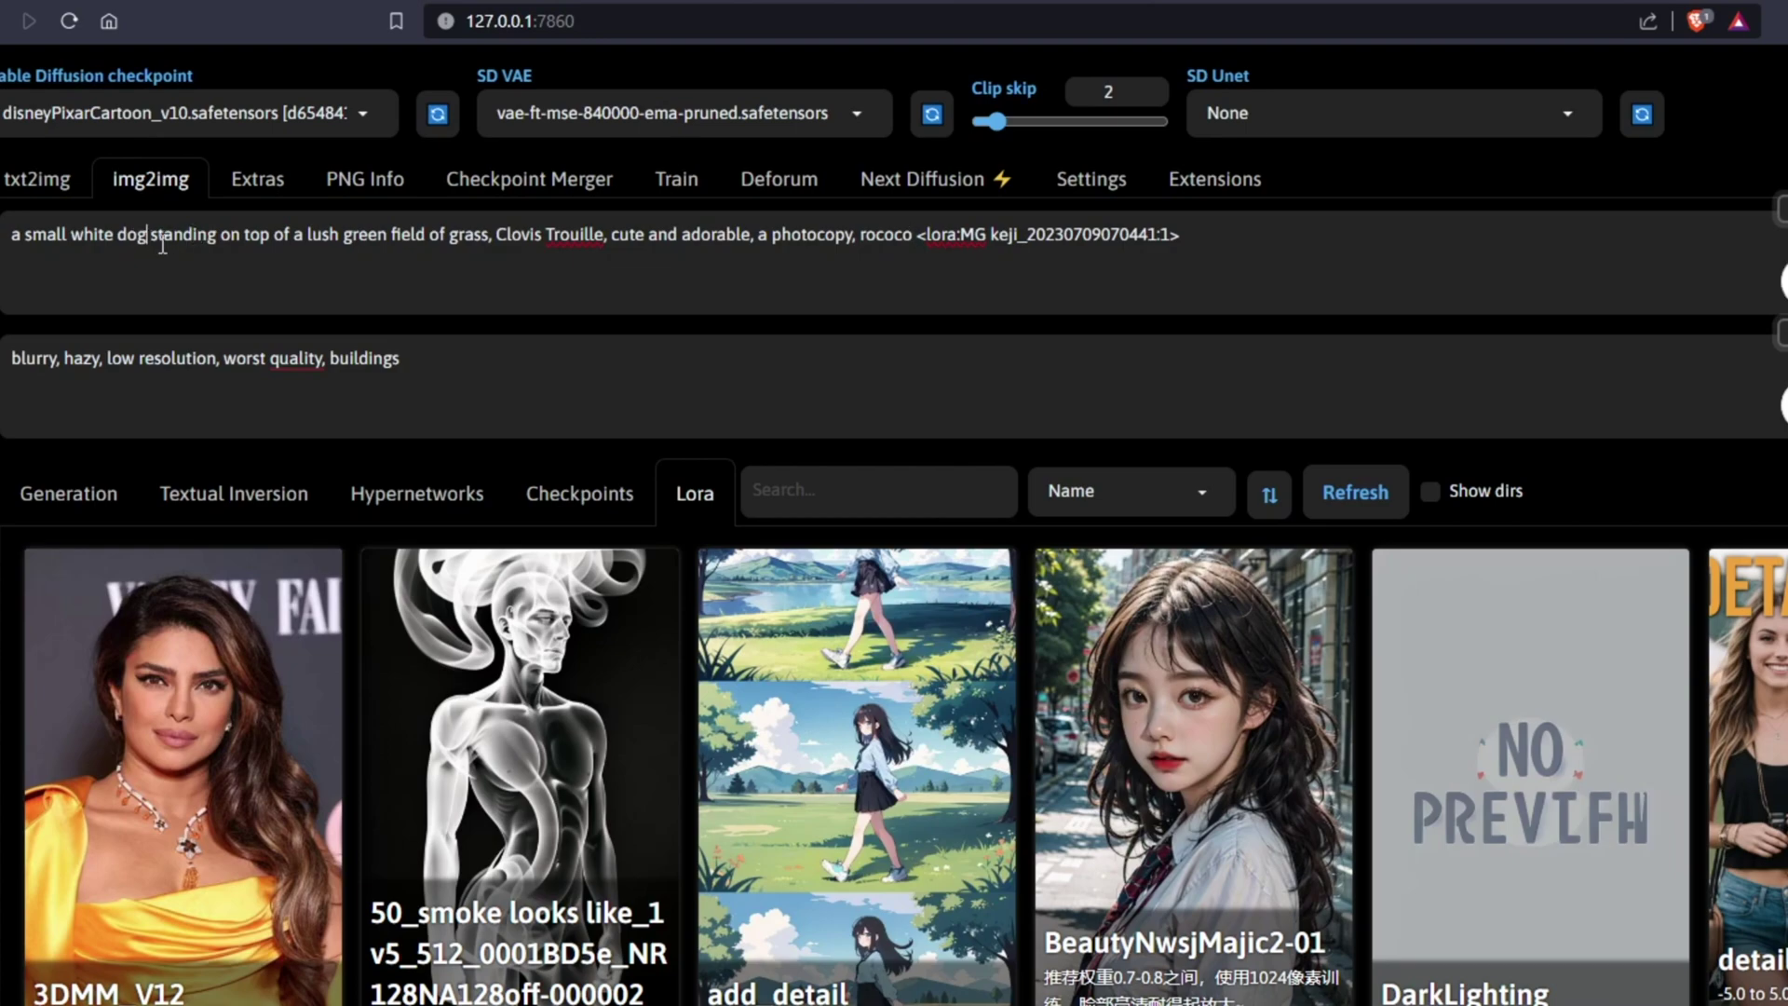
text(<lora:more_details:0.8>)
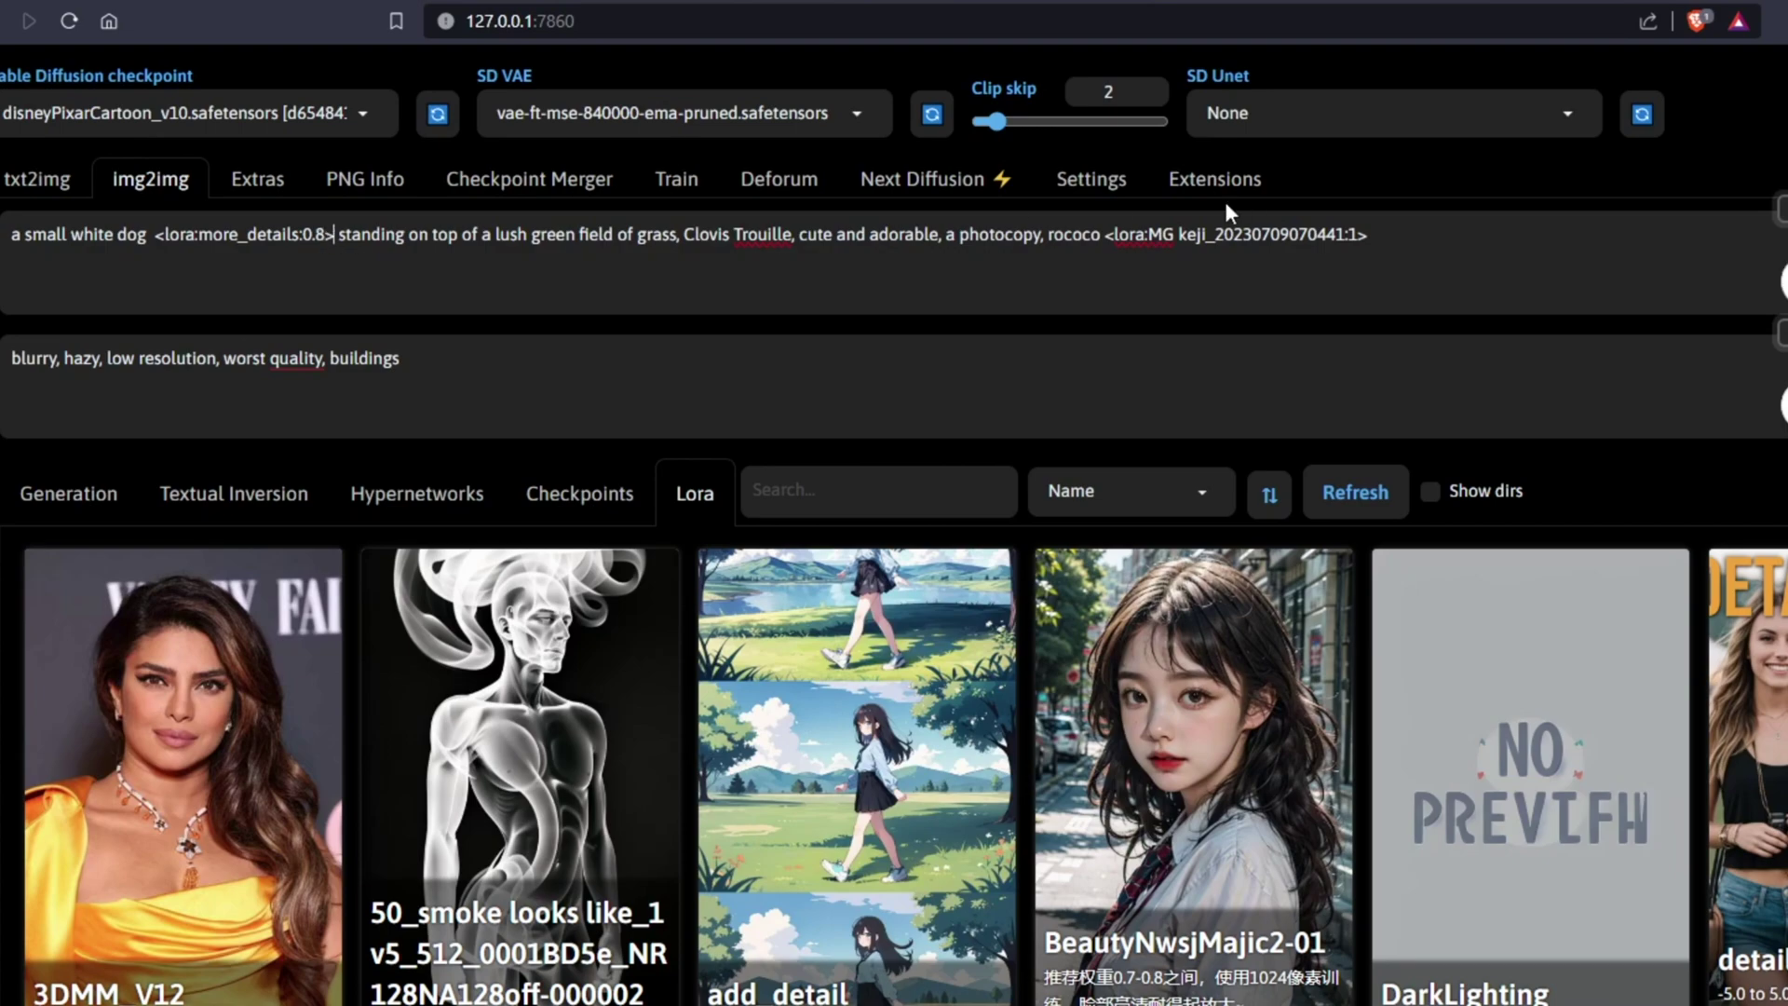
Examine the MG_CORGI LoRA's sample images and community gallery on its Civitai page.
click(1412, 233)
drag(1413, 234, 1107, 240)
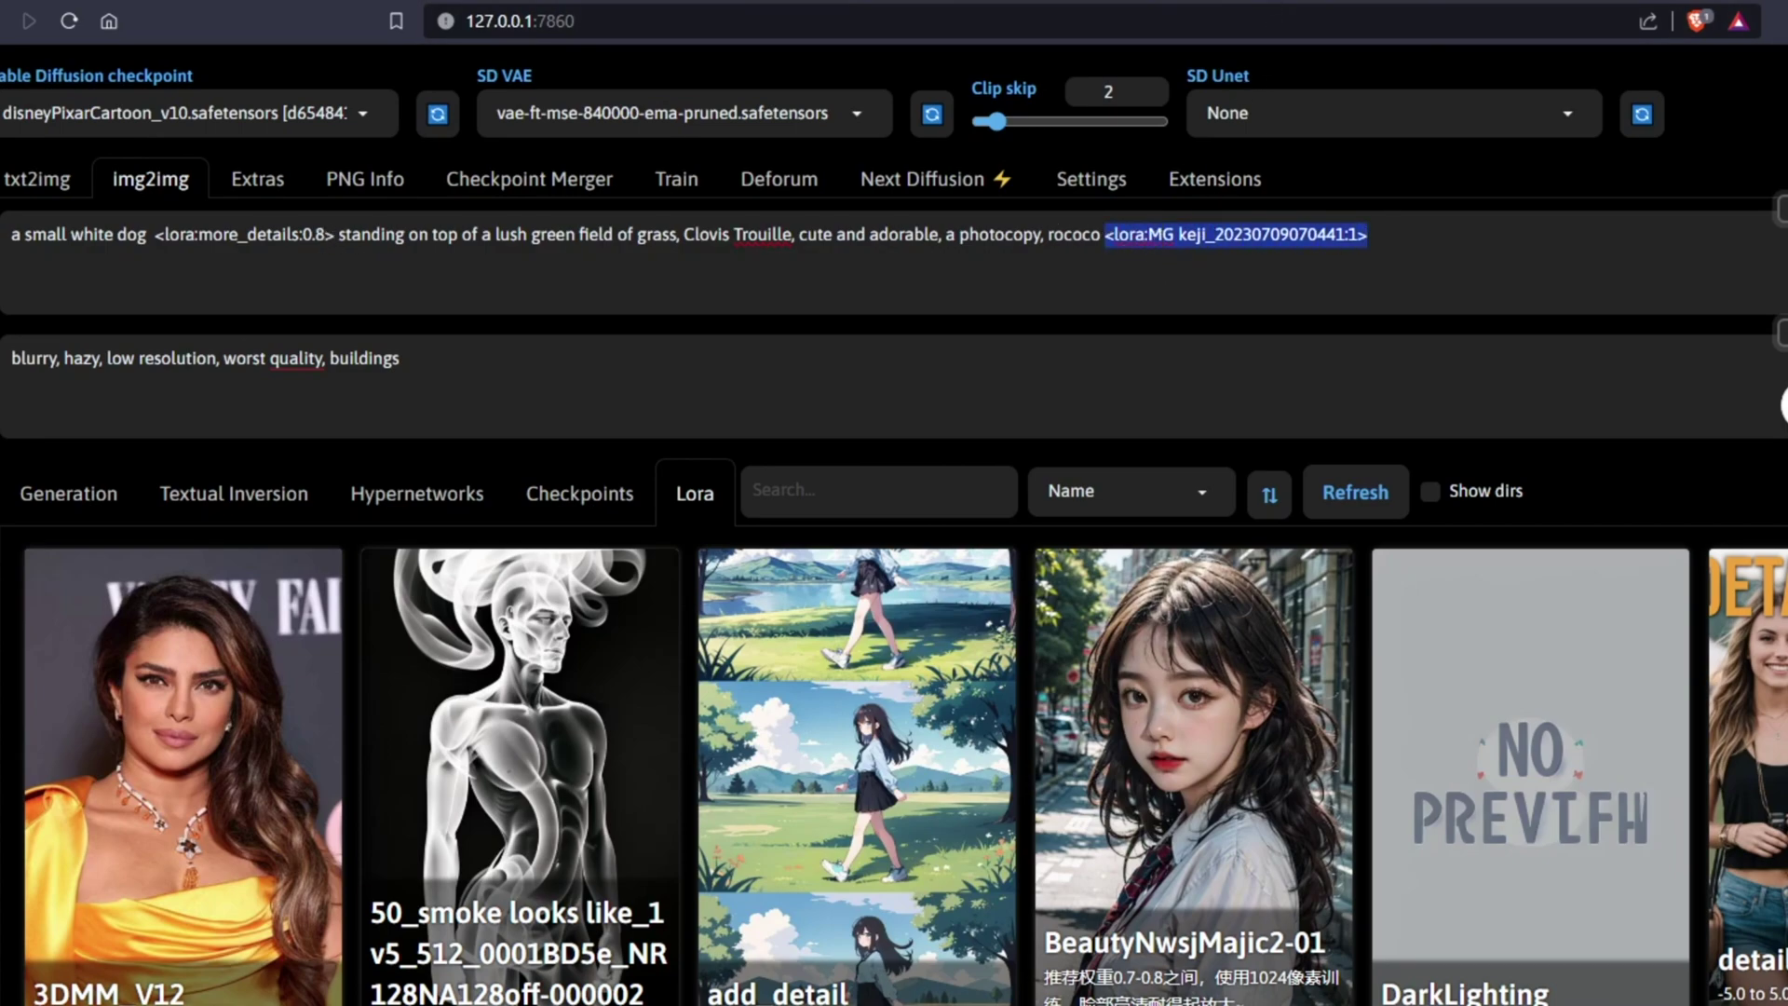
click(1002, 13)
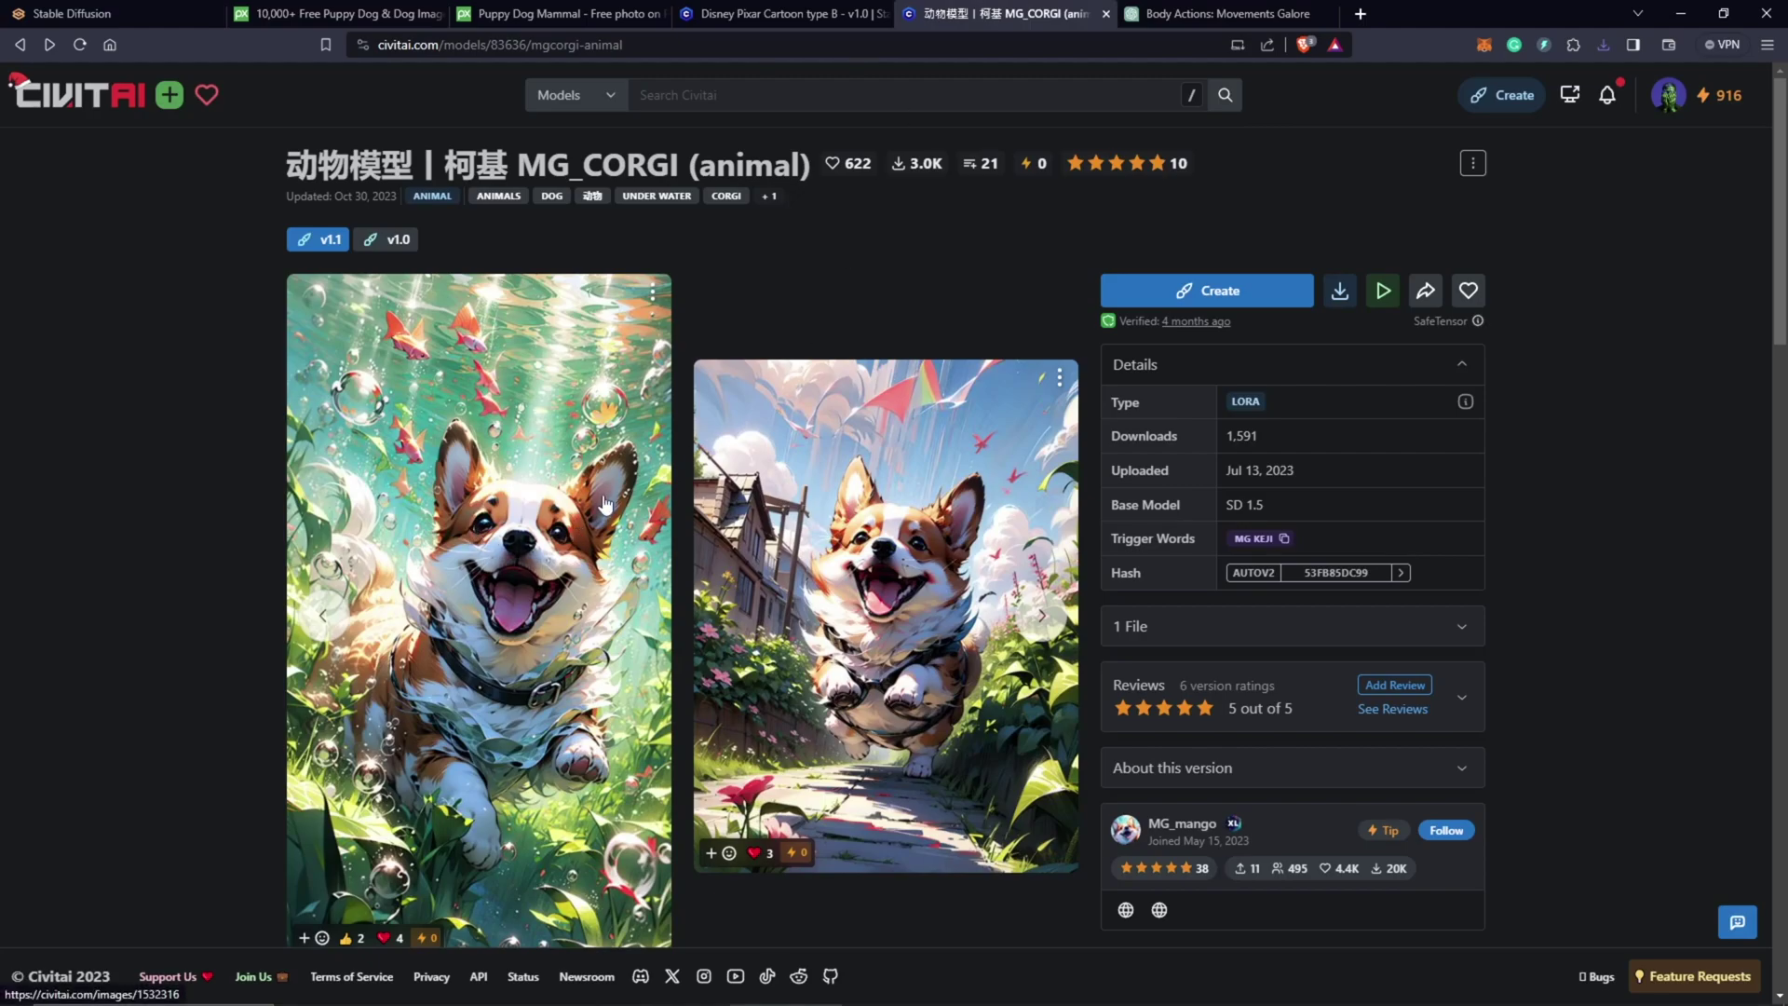
scroll(605, 504, down, 20)
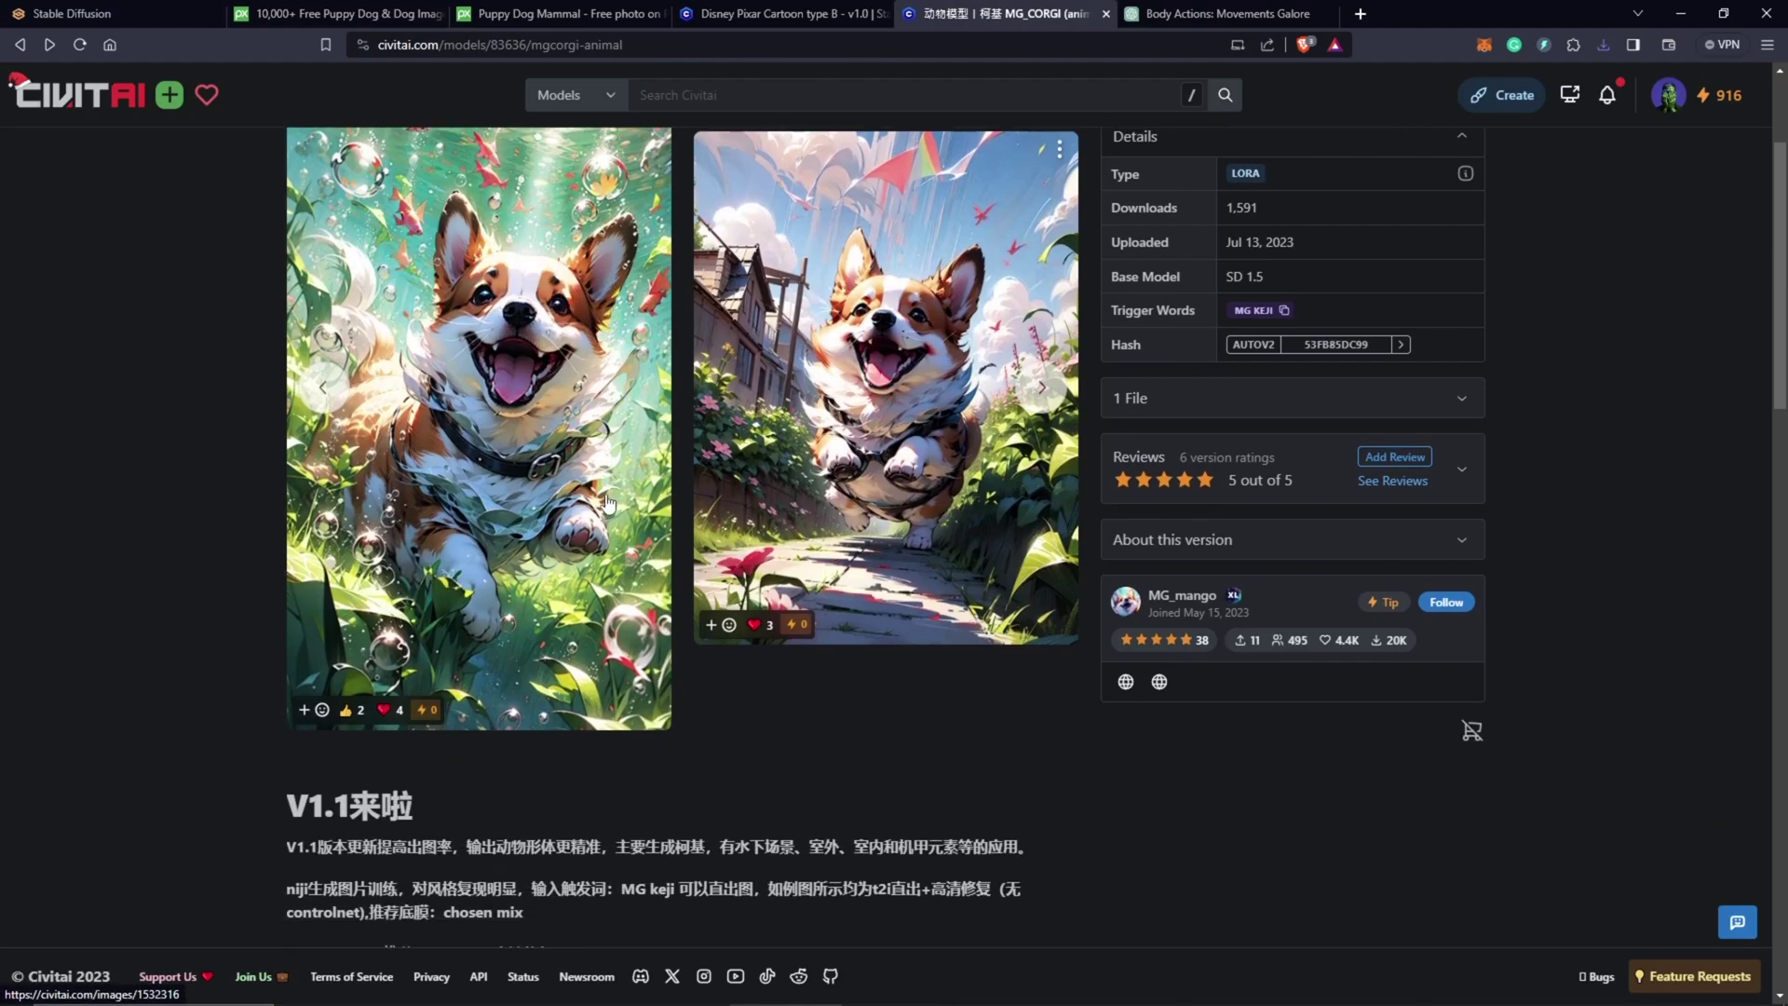
scroll(910, 624, up, 4)
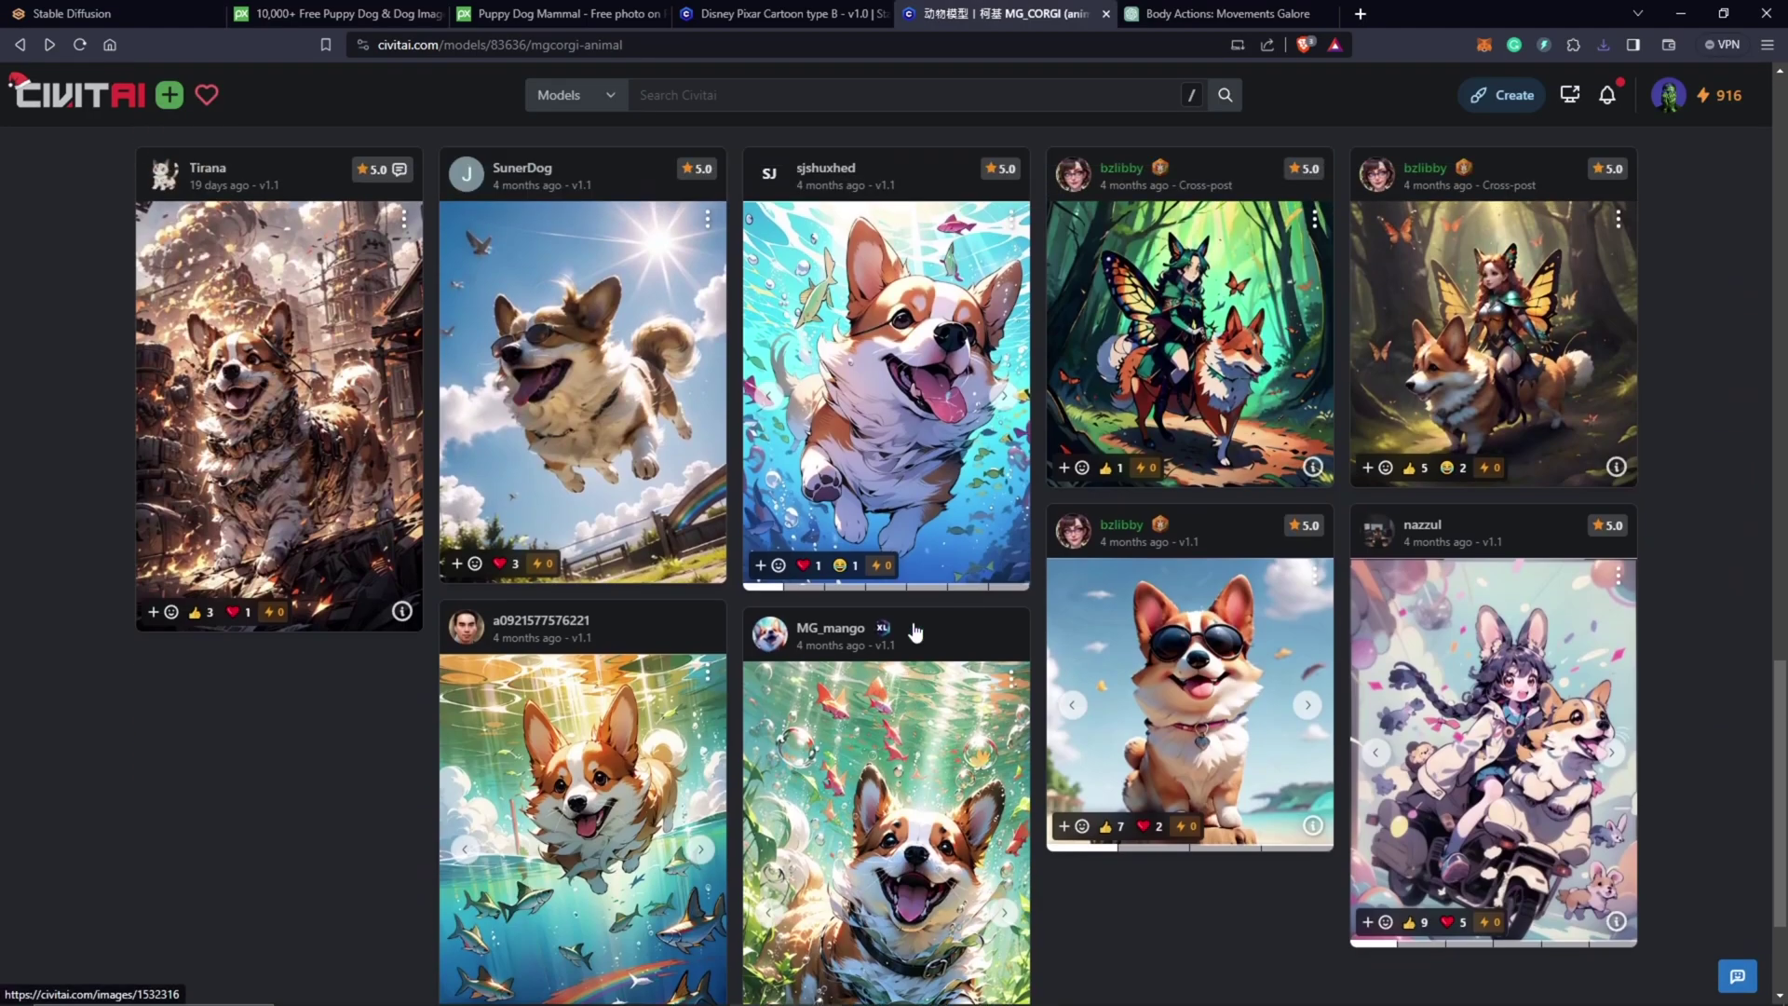
scroll(913, 620, down, 5)
scroll(913, 617, up, 10)
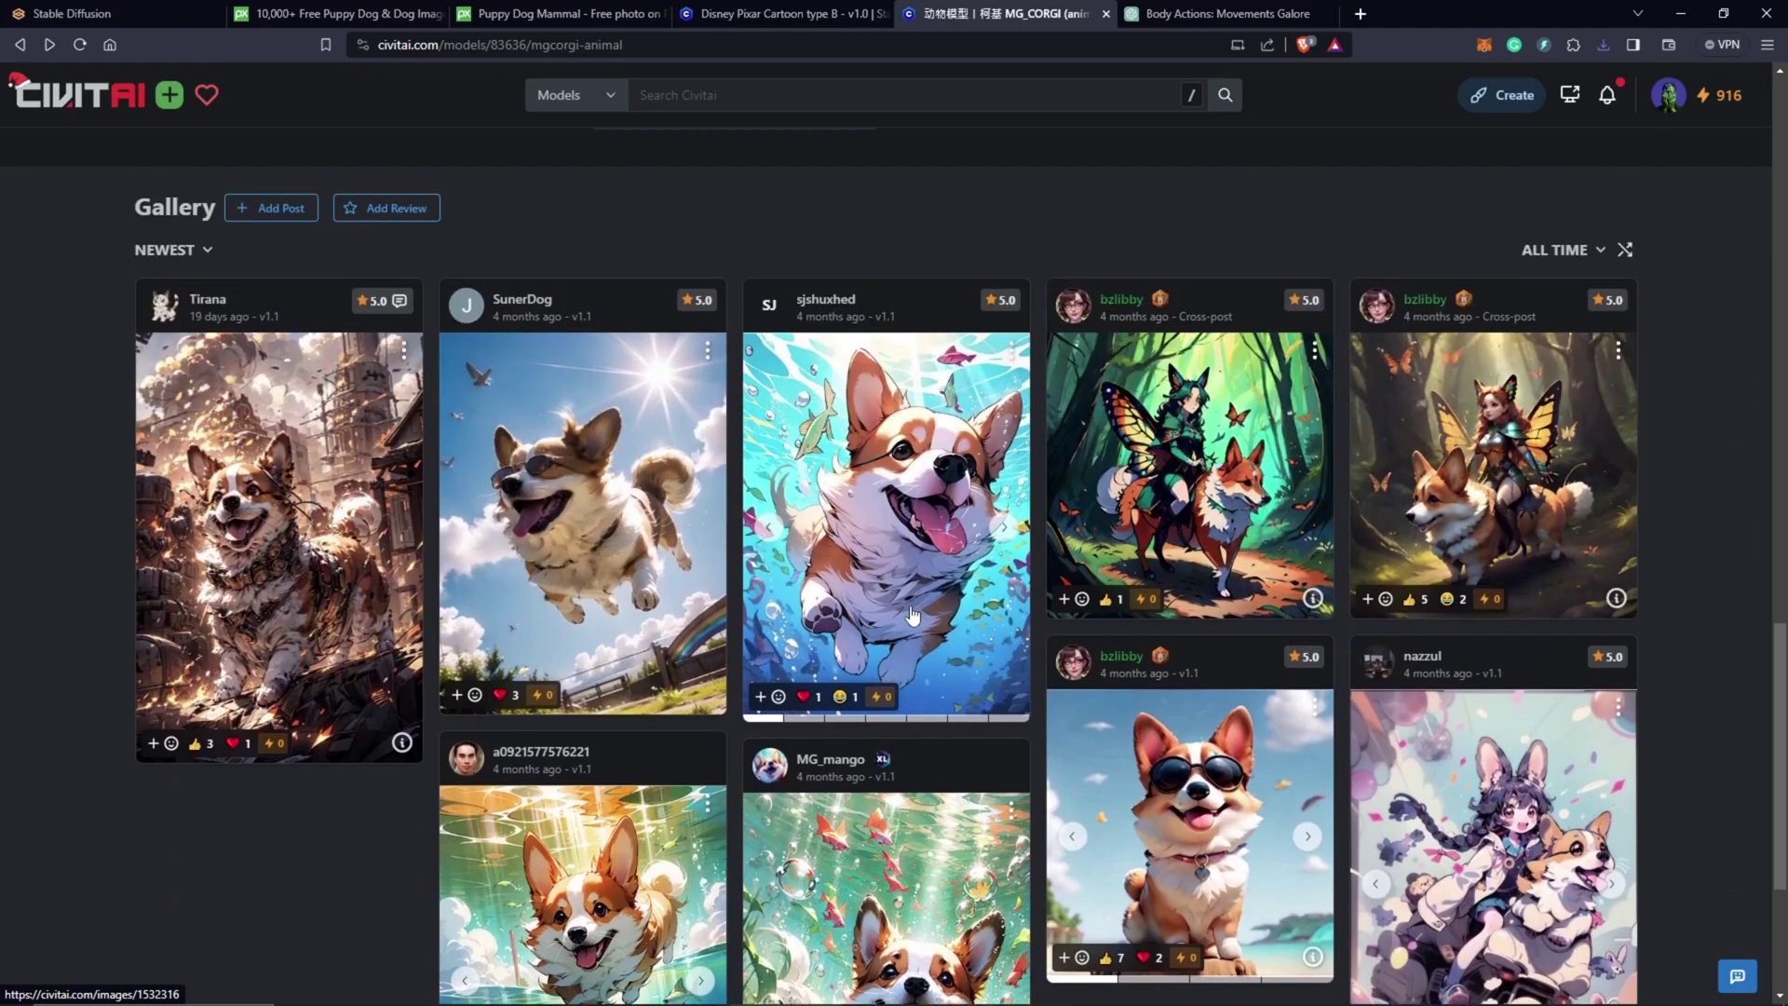
Return to the Stable Diffusion generation view and generate the puppy image with both LoRAs.
click(143, 13)
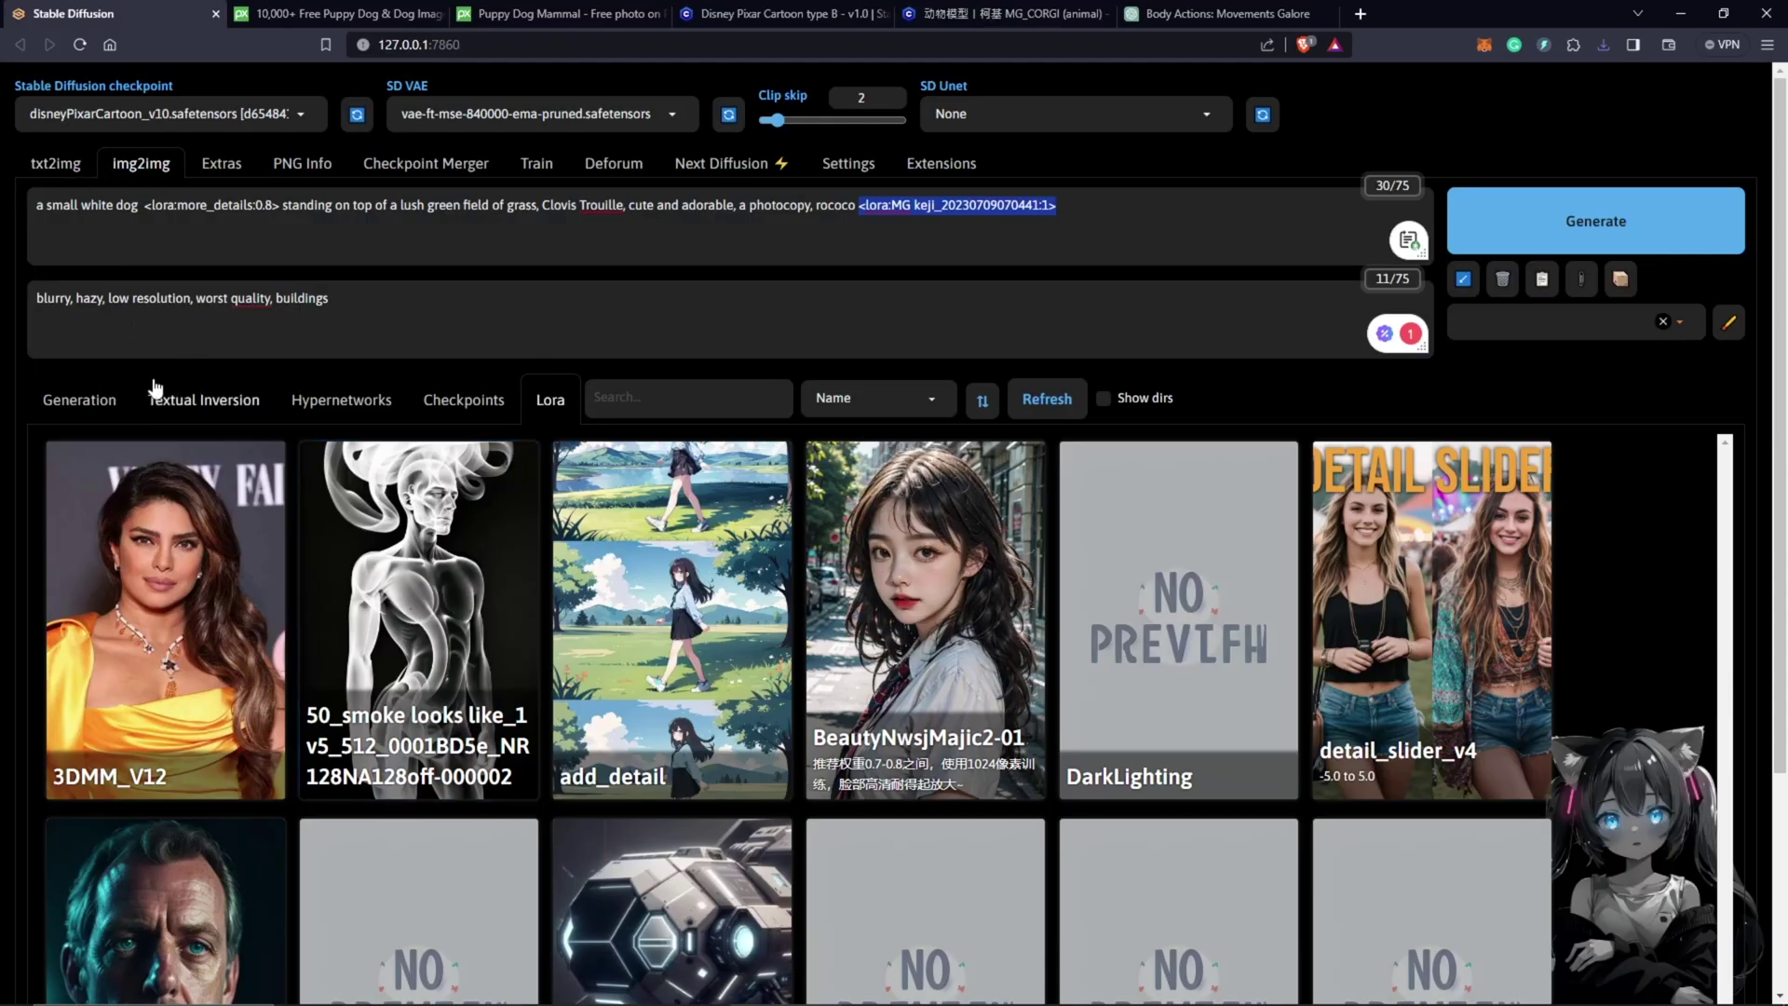
click(102, 404)
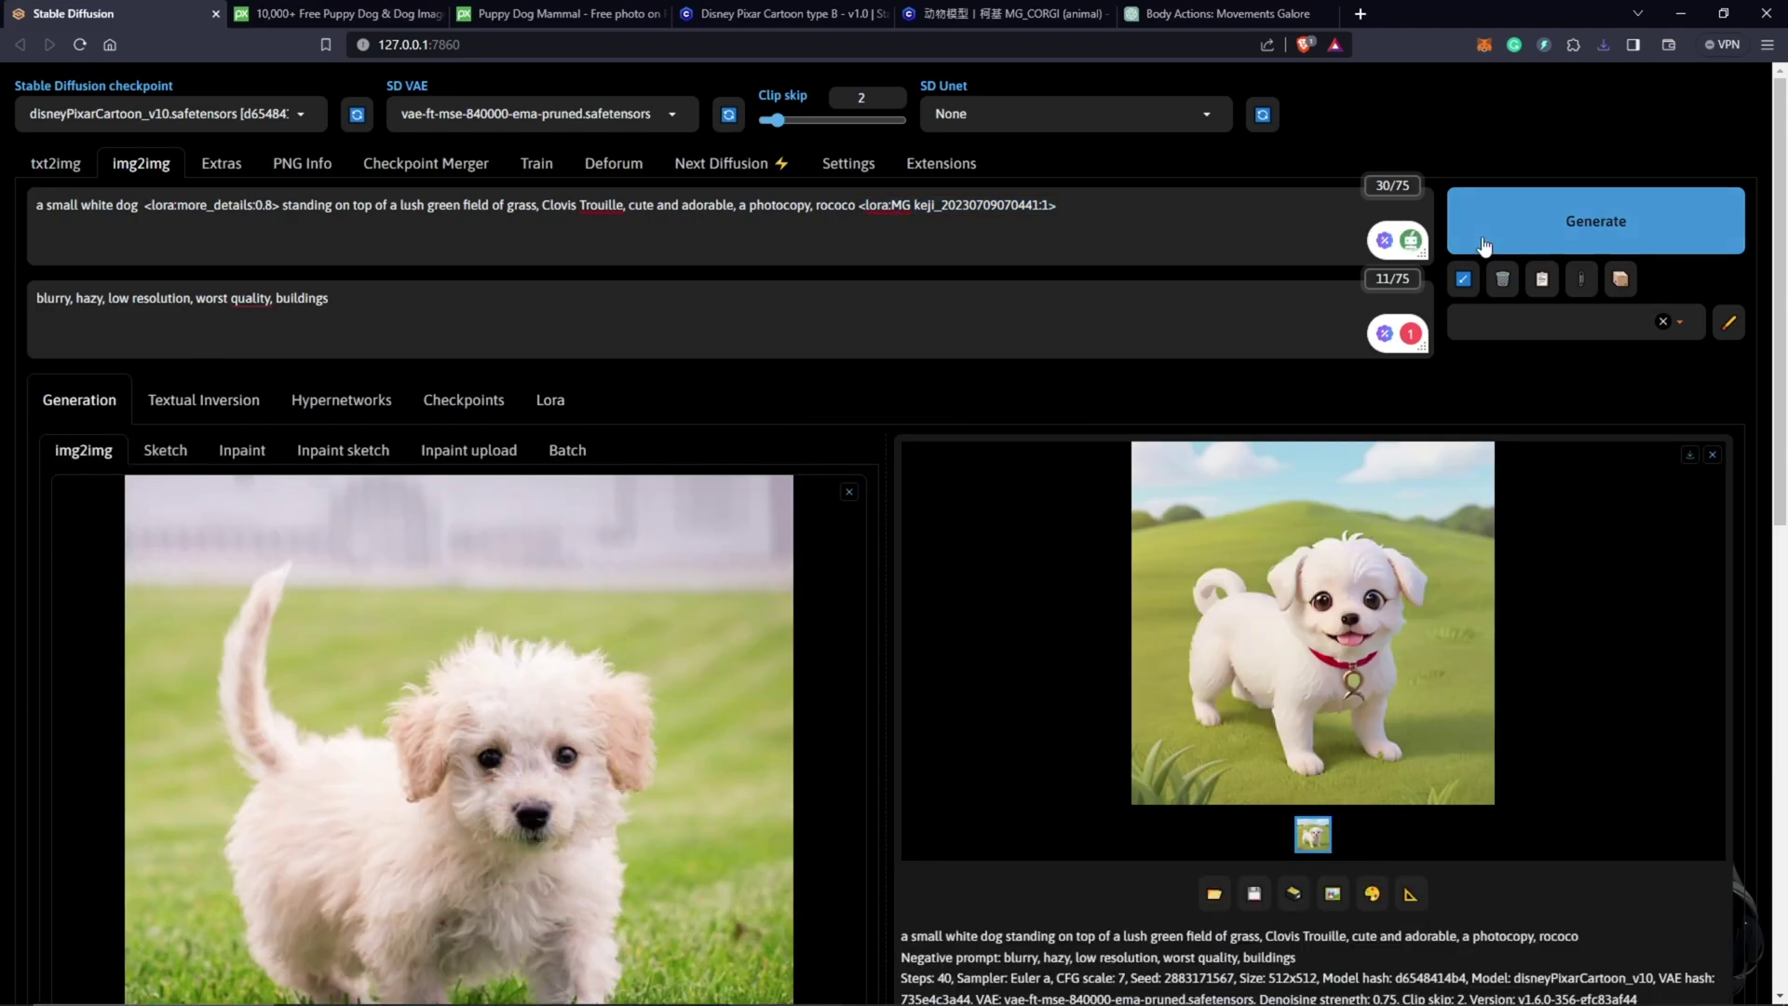
click(1602, 228)
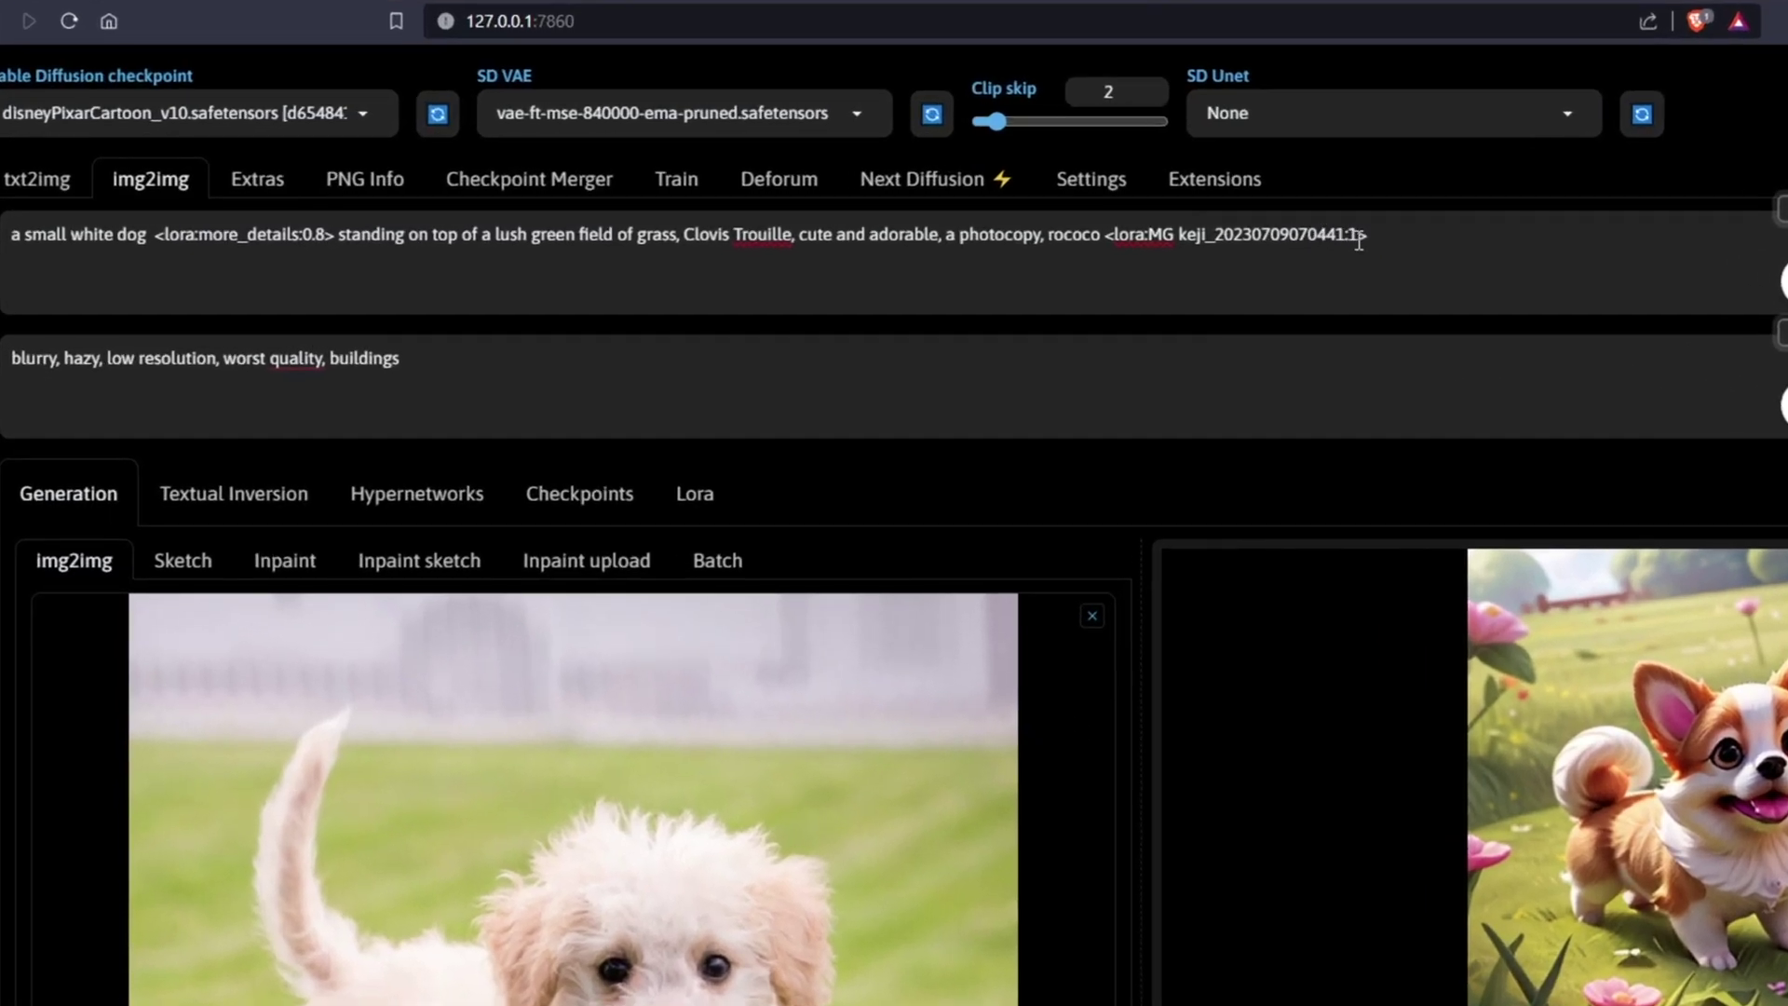
Set the weight of the MG keji LoRA in the prompt to 0.5 and generate the image again.
click(1359, 238)
key(BackSpace)
text(0.5)
click(1587, 233)
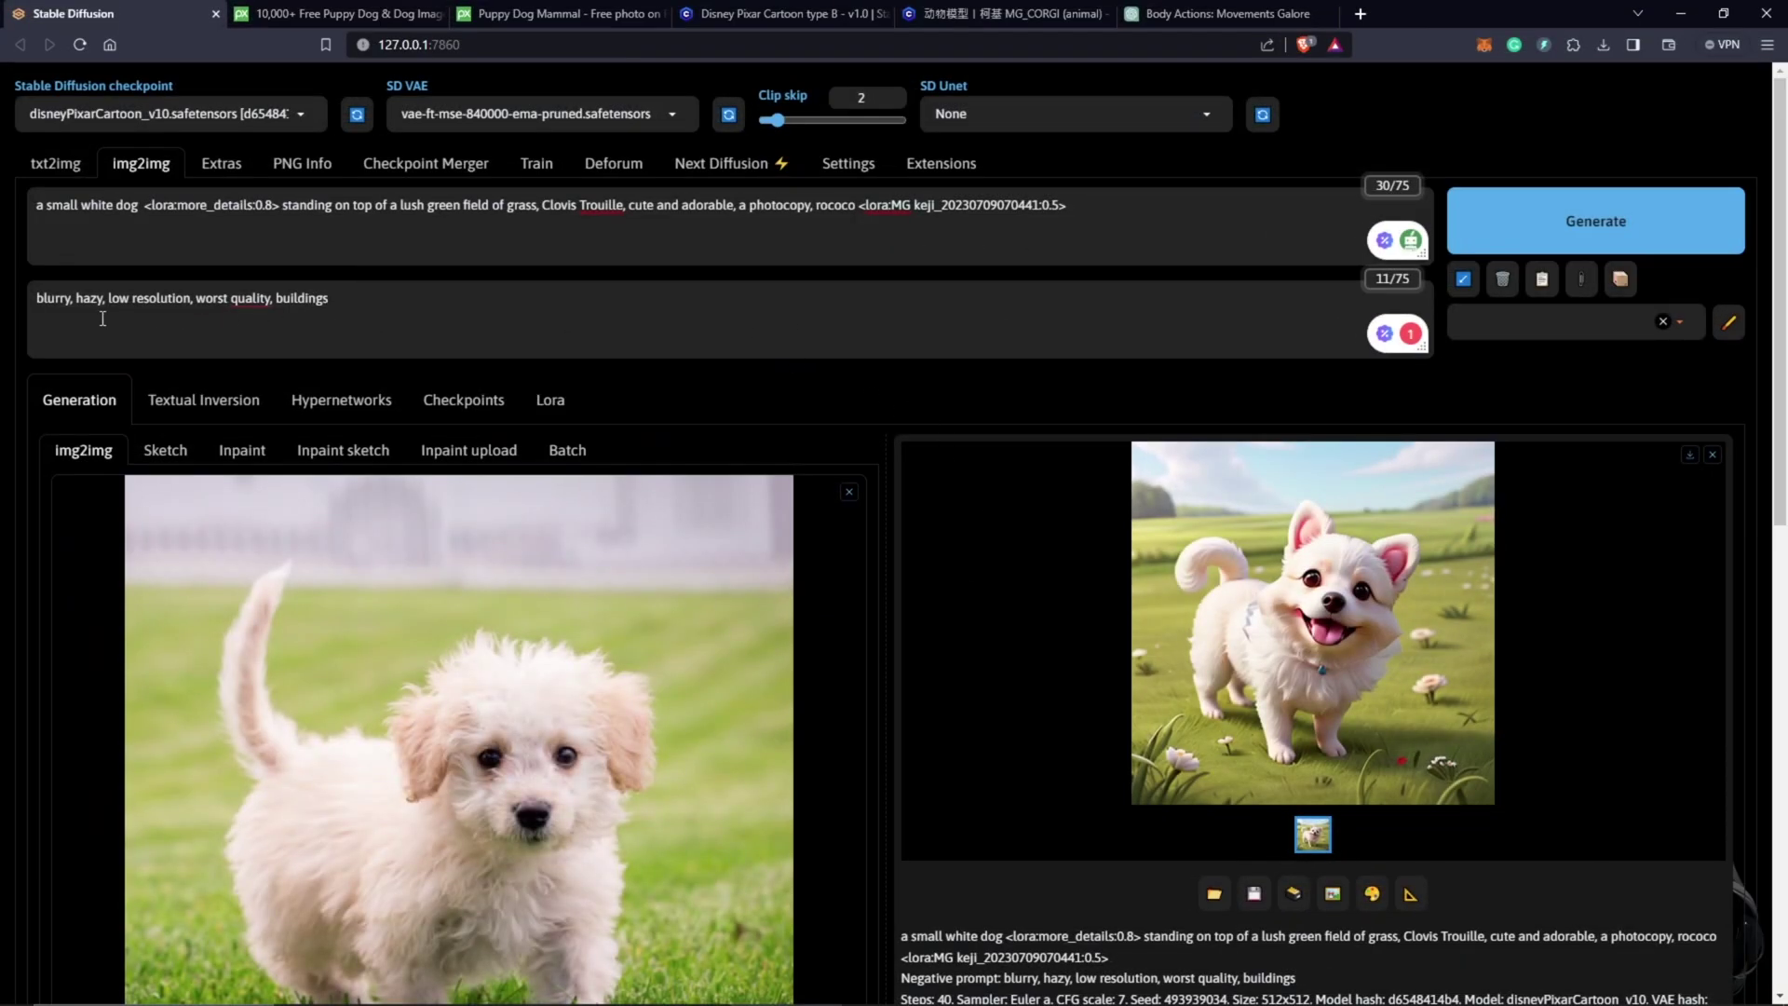
Load the list of available extensions from the AUTOMATIC1111 extension index.
click(935, 170)
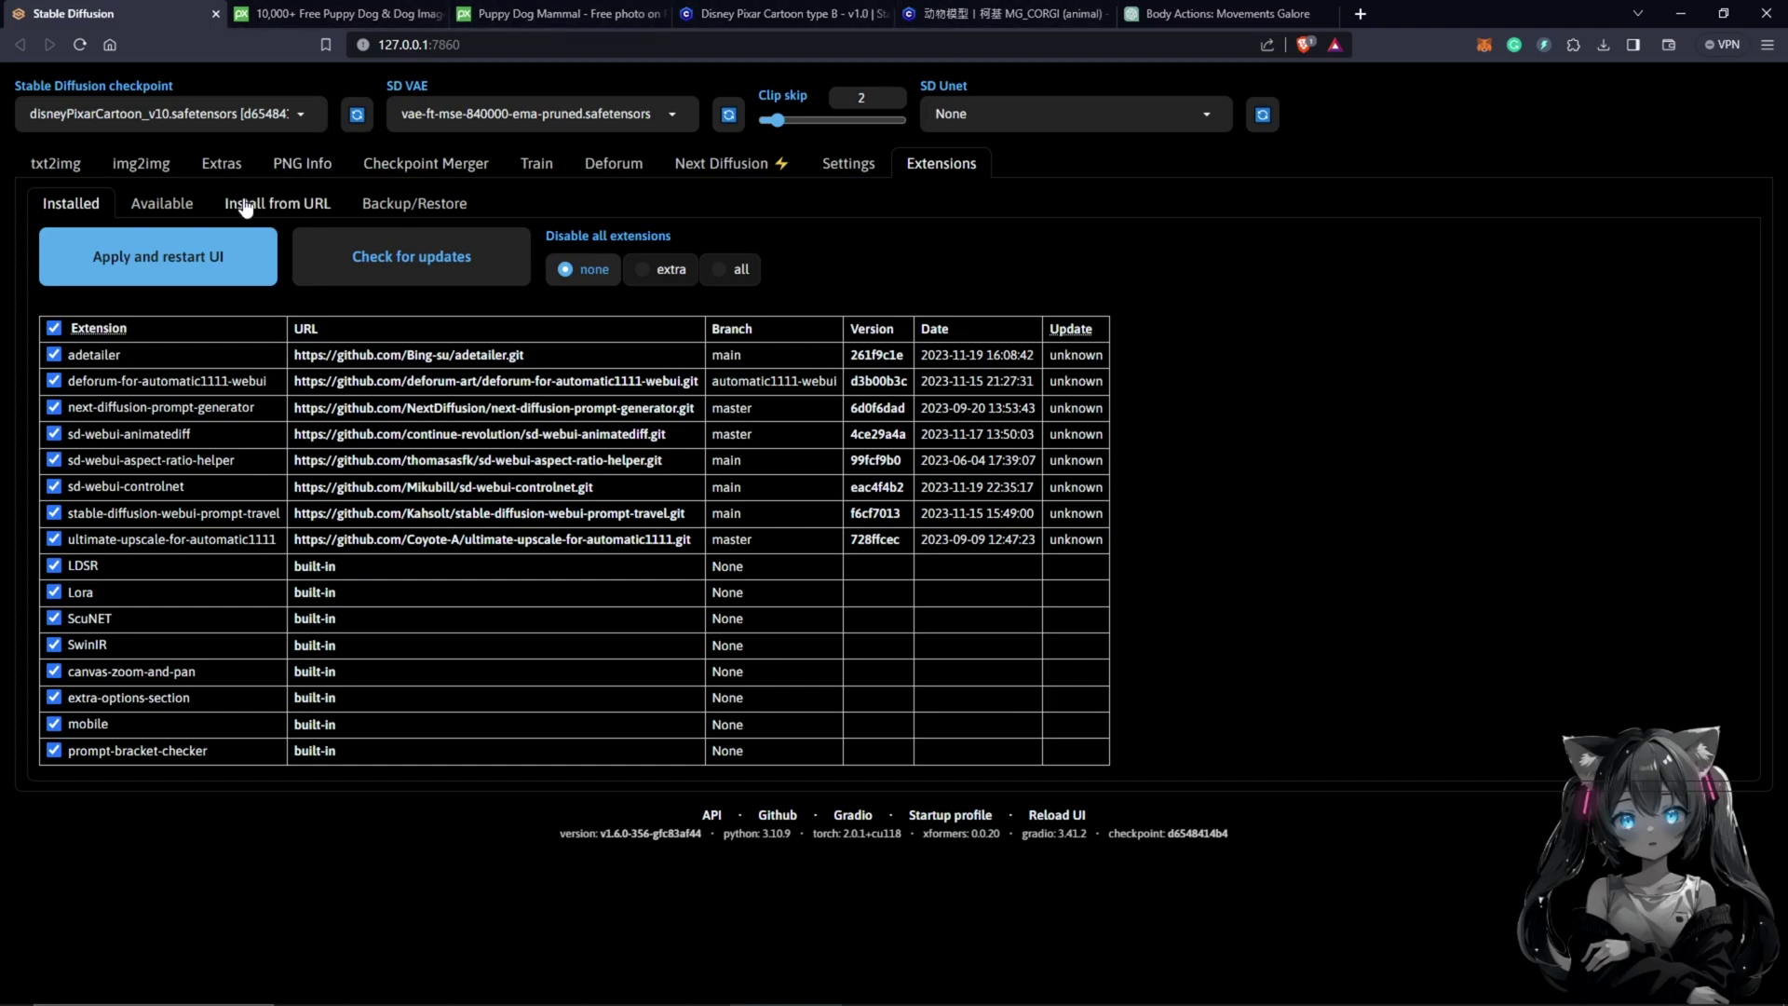
click(162, 203)
click(159, 244)
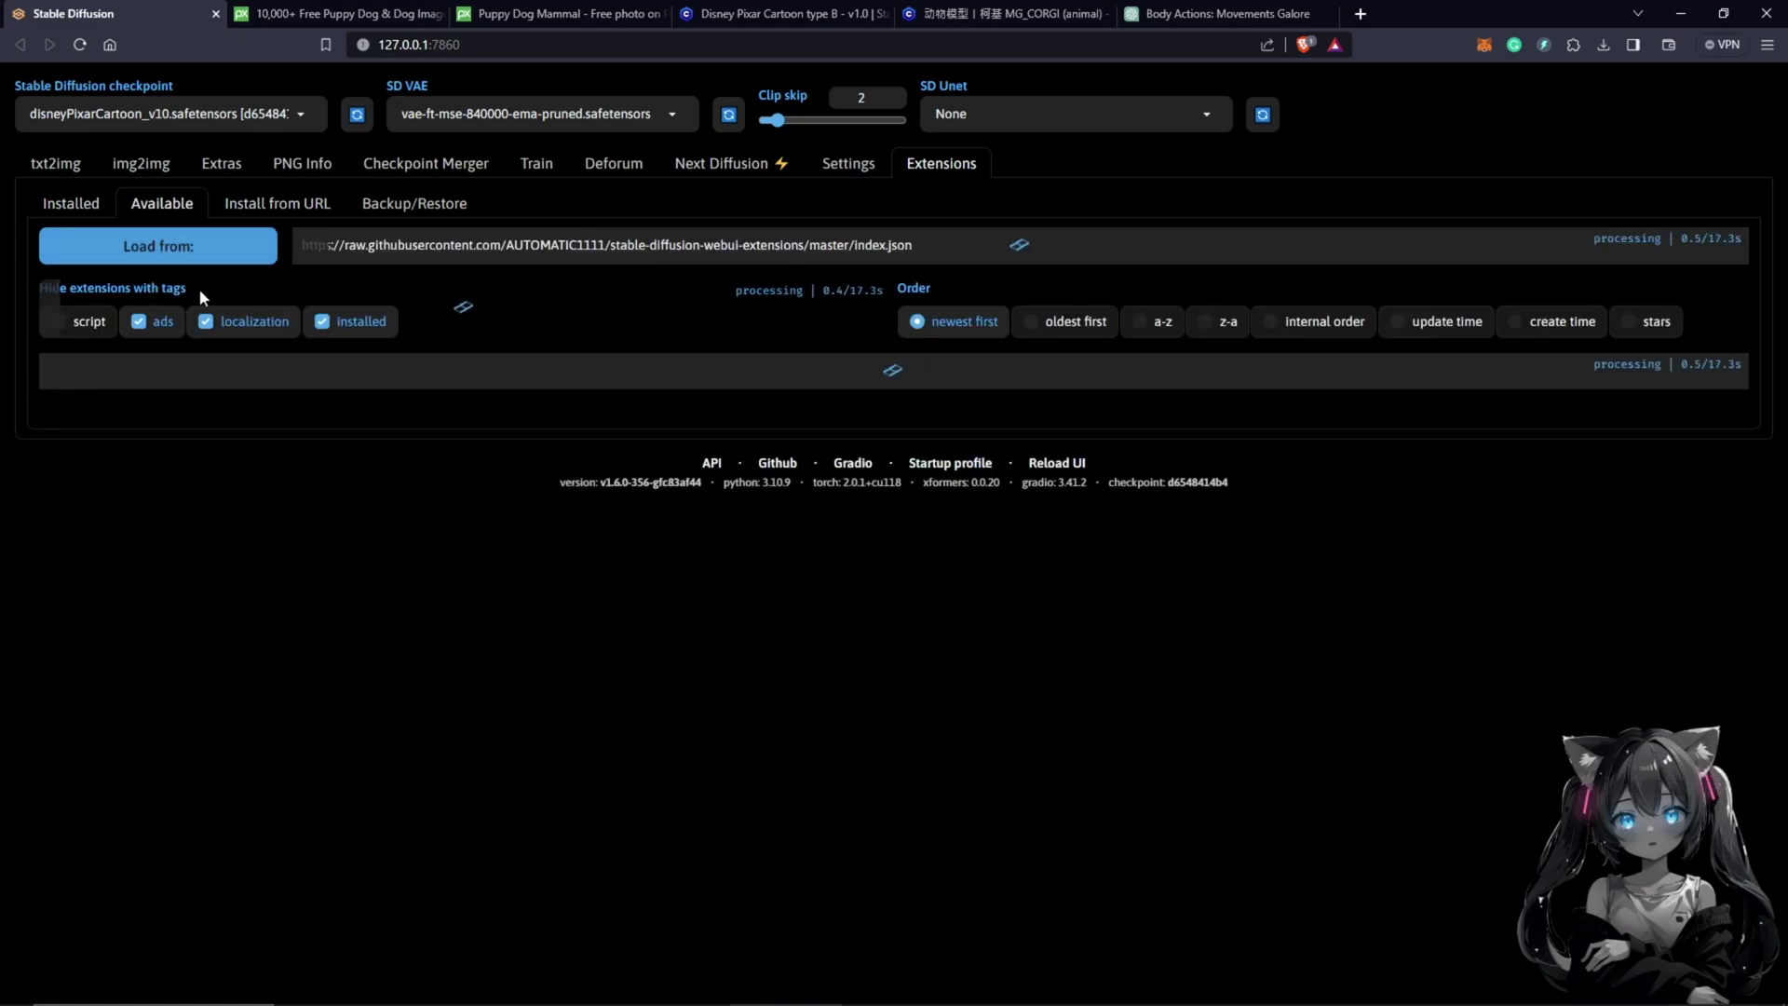
Search the available extensions, with installed ones included, for prompt travel and for Animate.
click(277, 402)
text(prompt travel)
click(494, 322)
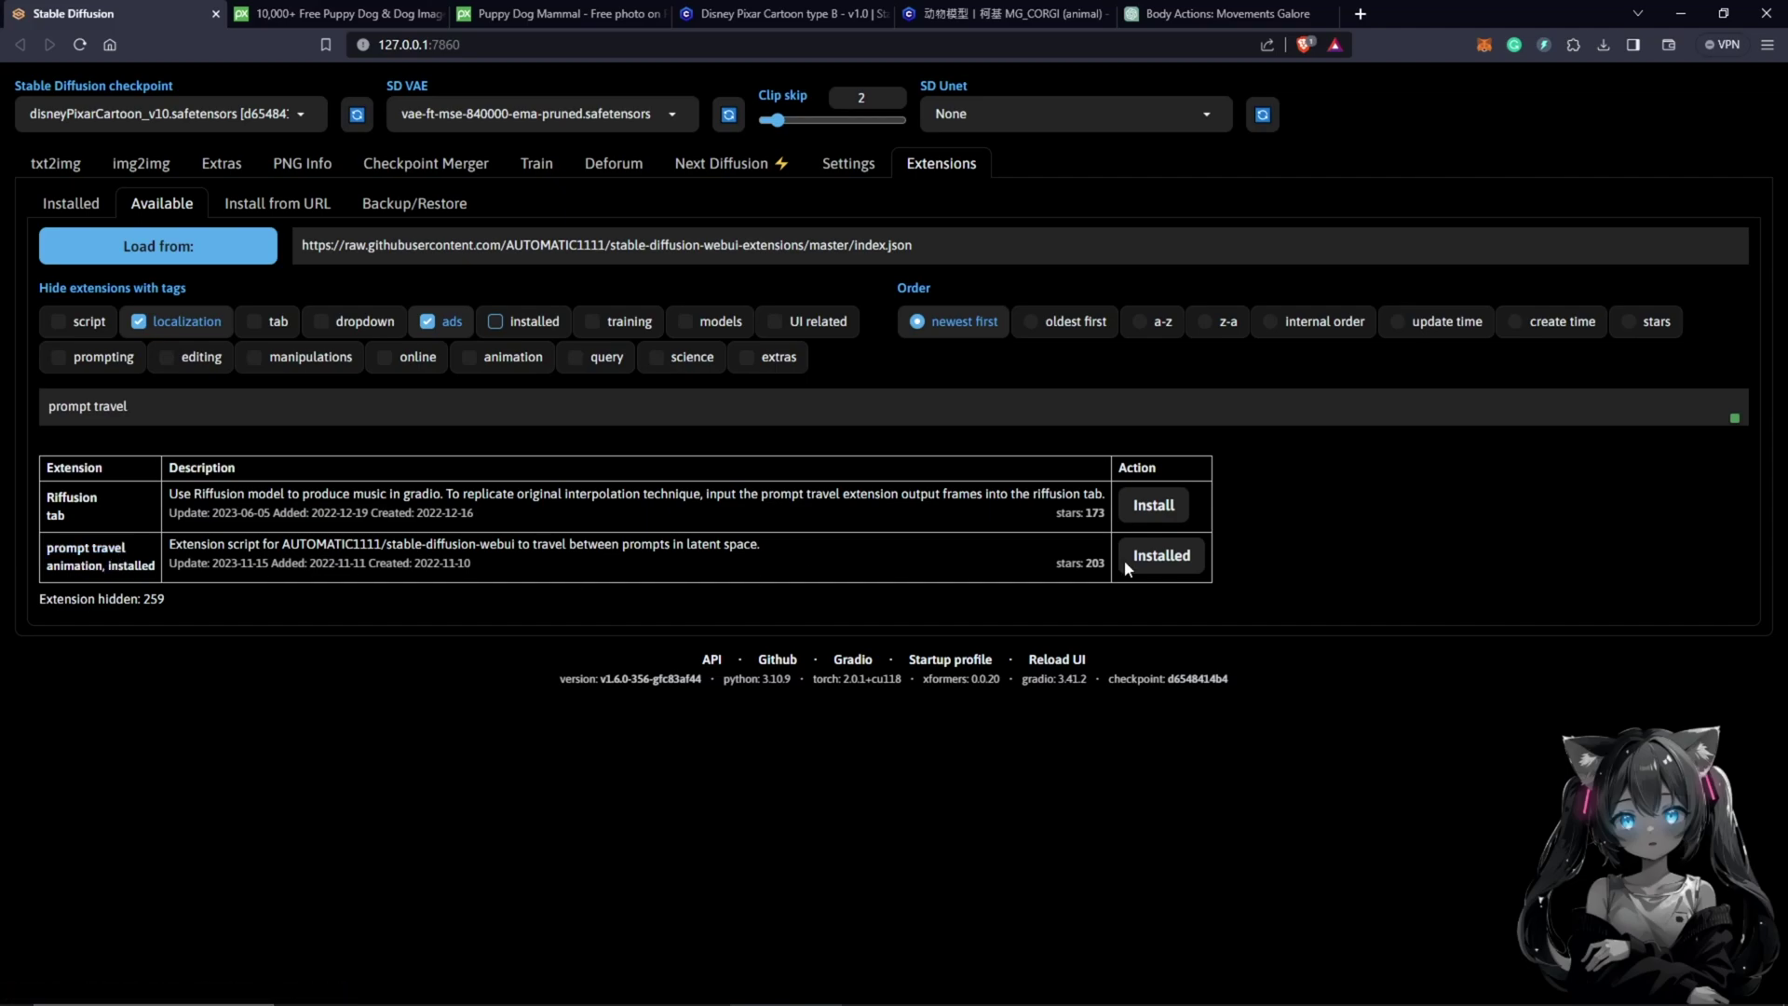
triple_click(141, 410)
text(Animate)
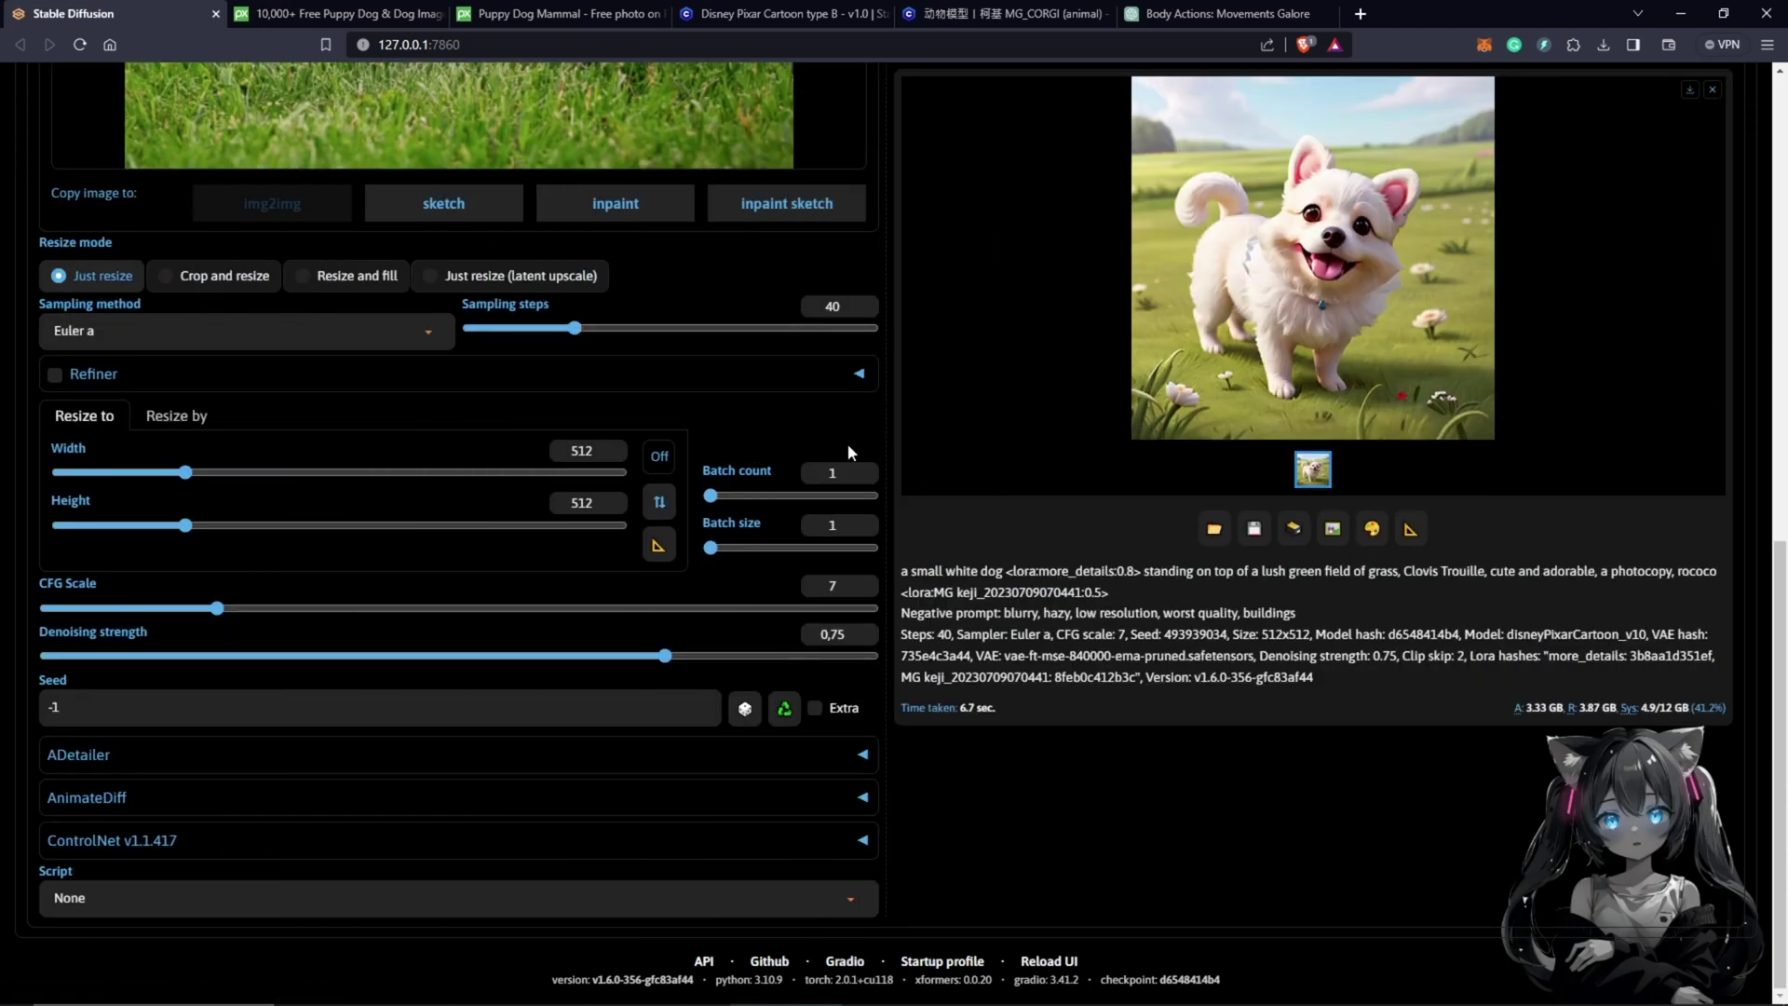
Return to the img2img settings and examine the available scripts and the AnimateDiff section.
scroll(937, 478, up, 7)
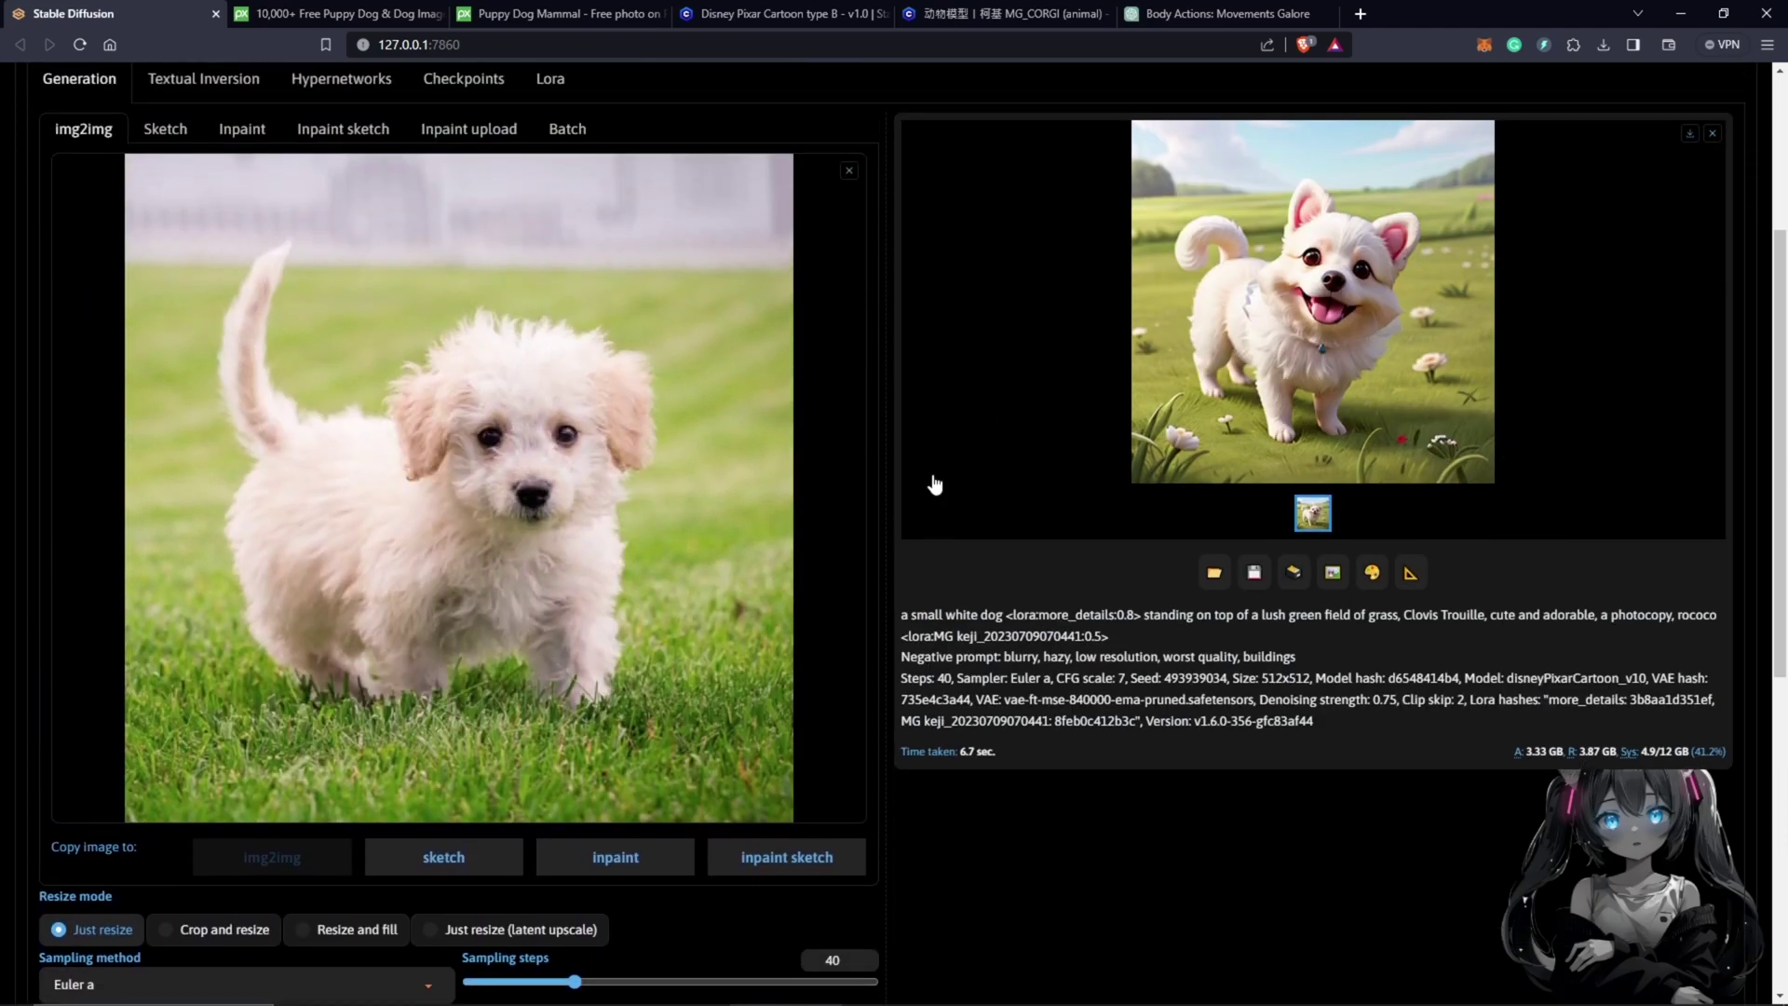
scroll(913, 456, up, 3)
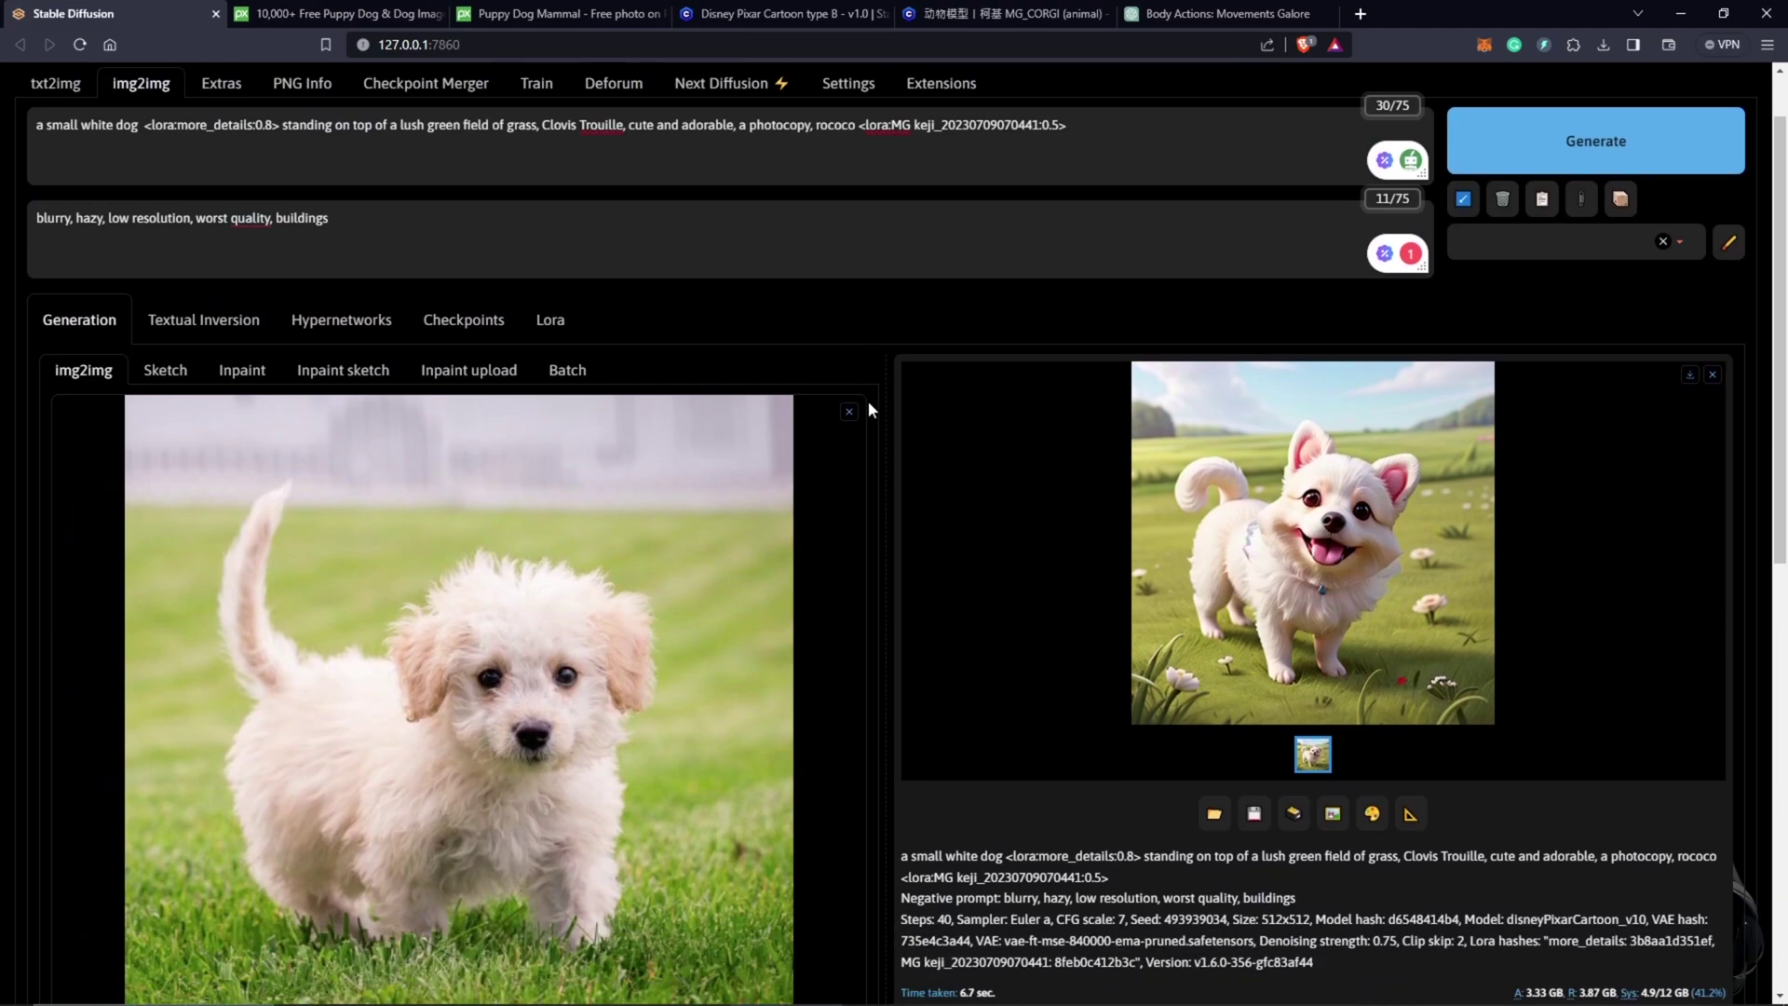
scroll(870, 404, down, 9)
scroll(875, 437, down, 2)
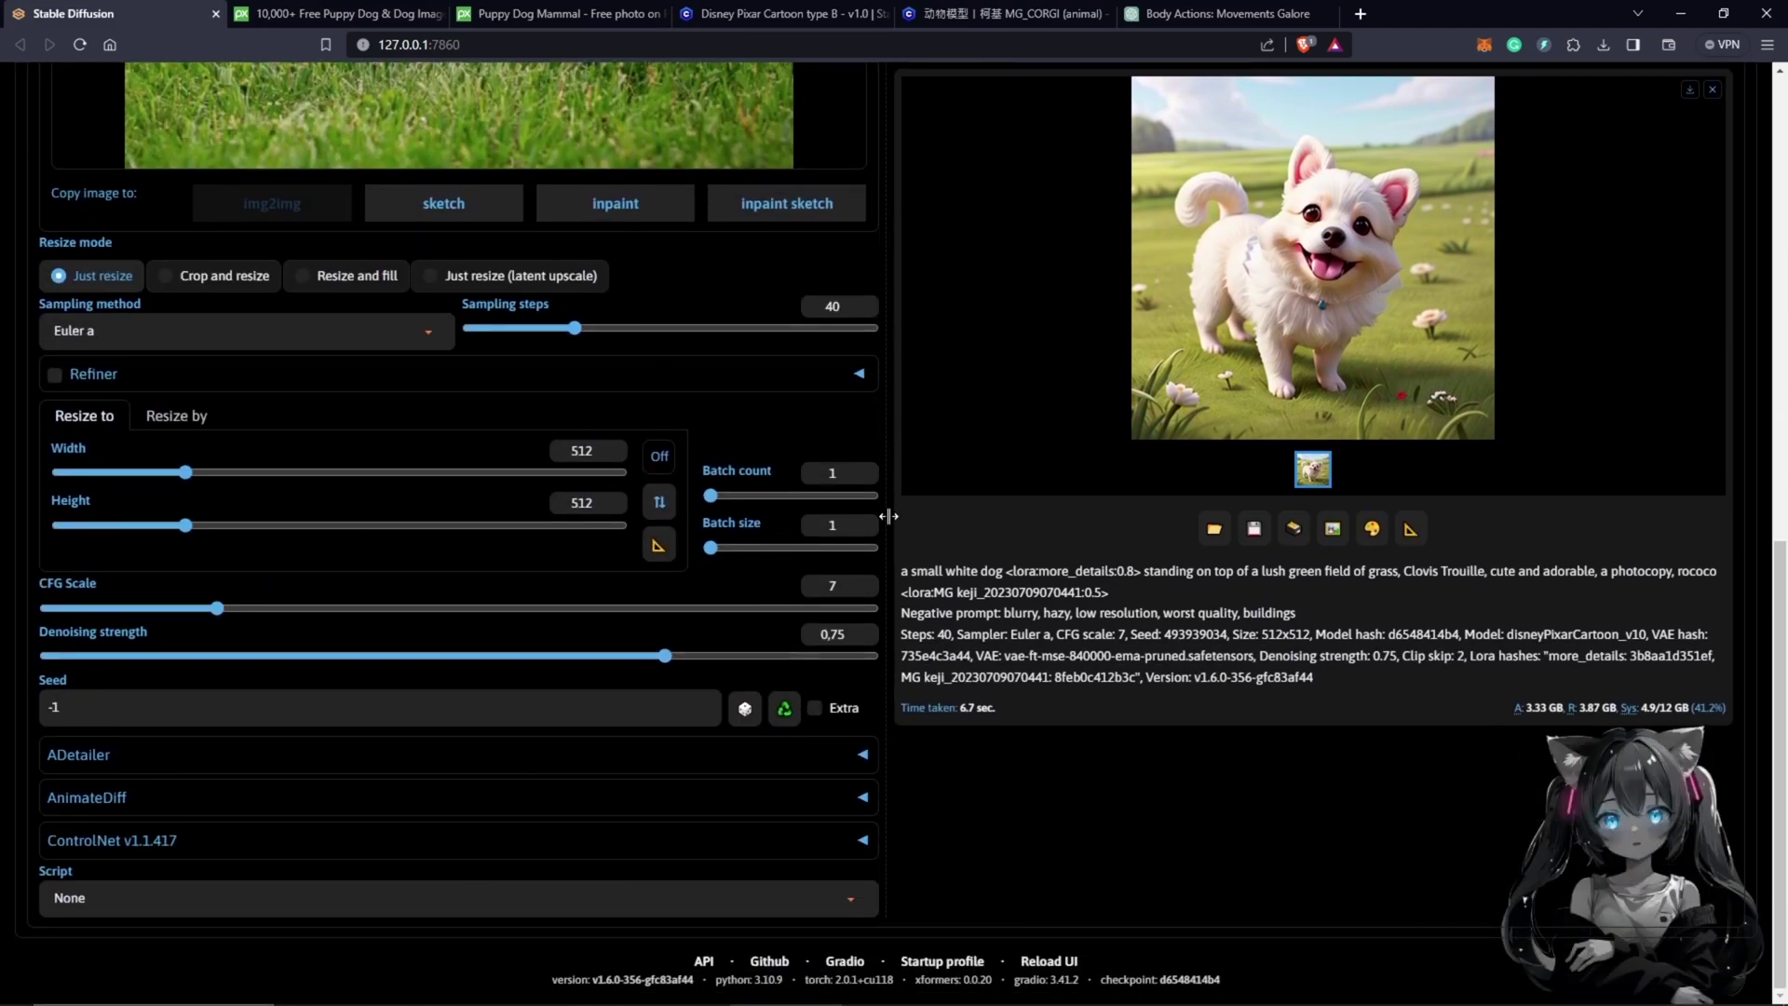
click(853, 900)
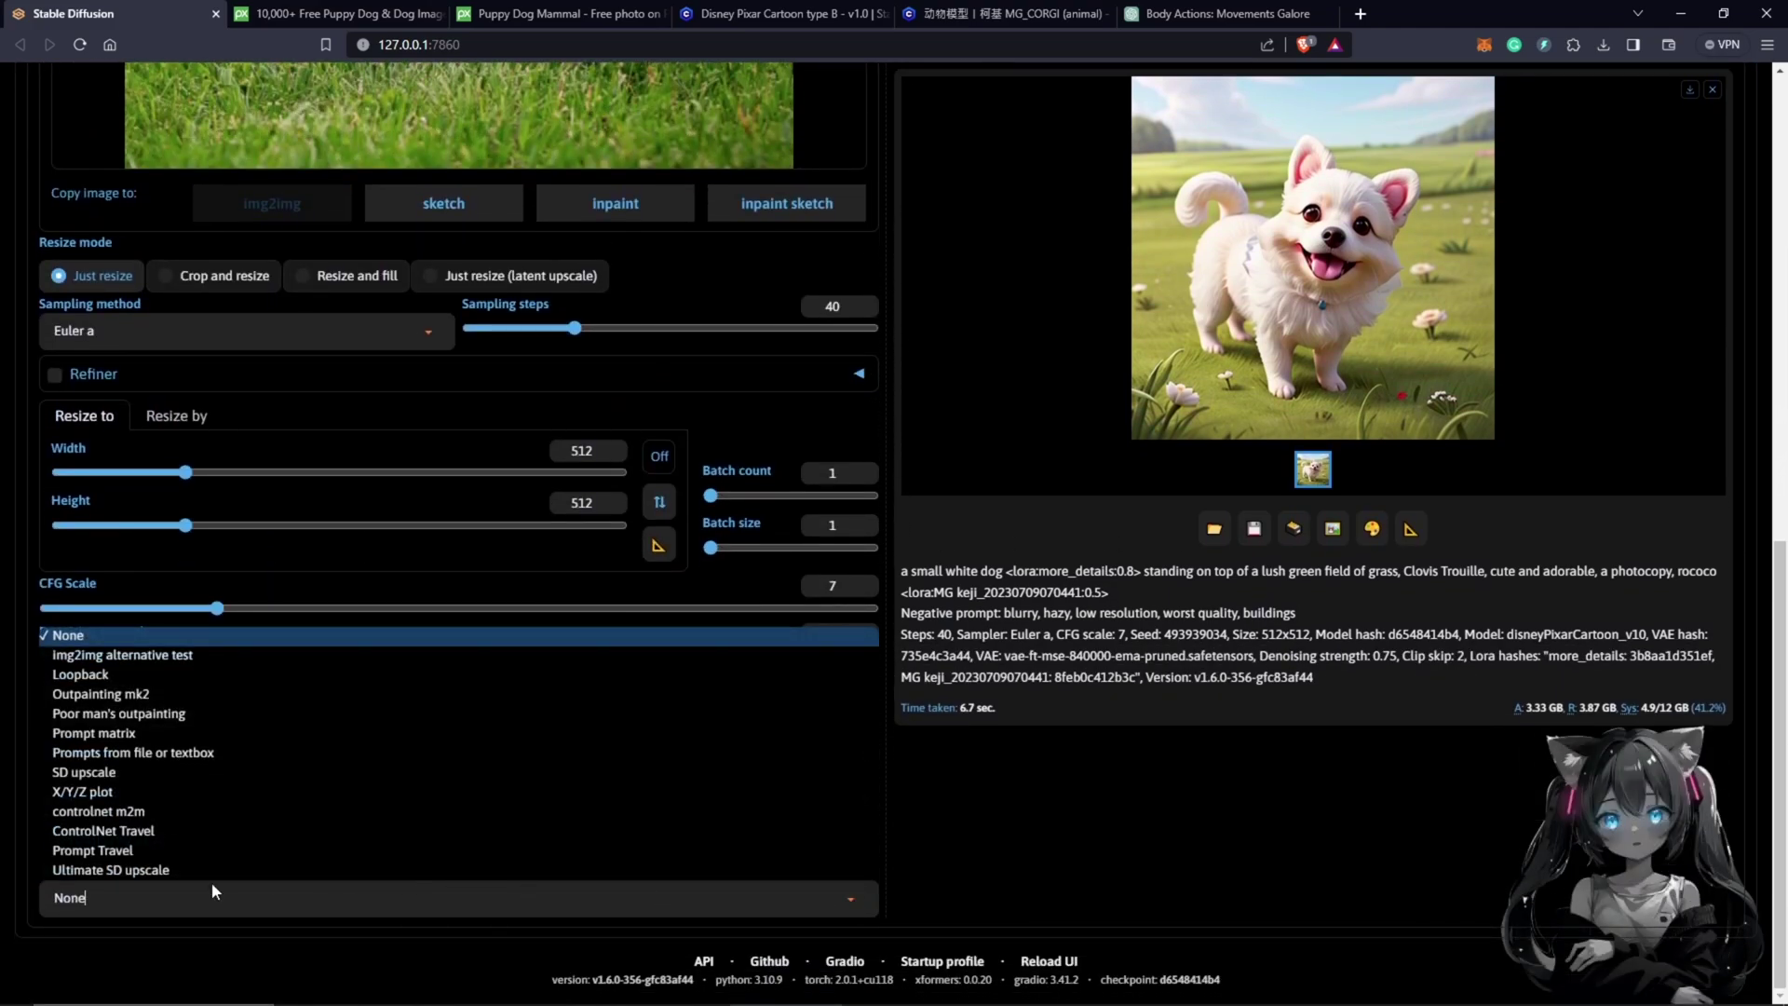
click(87, 956)
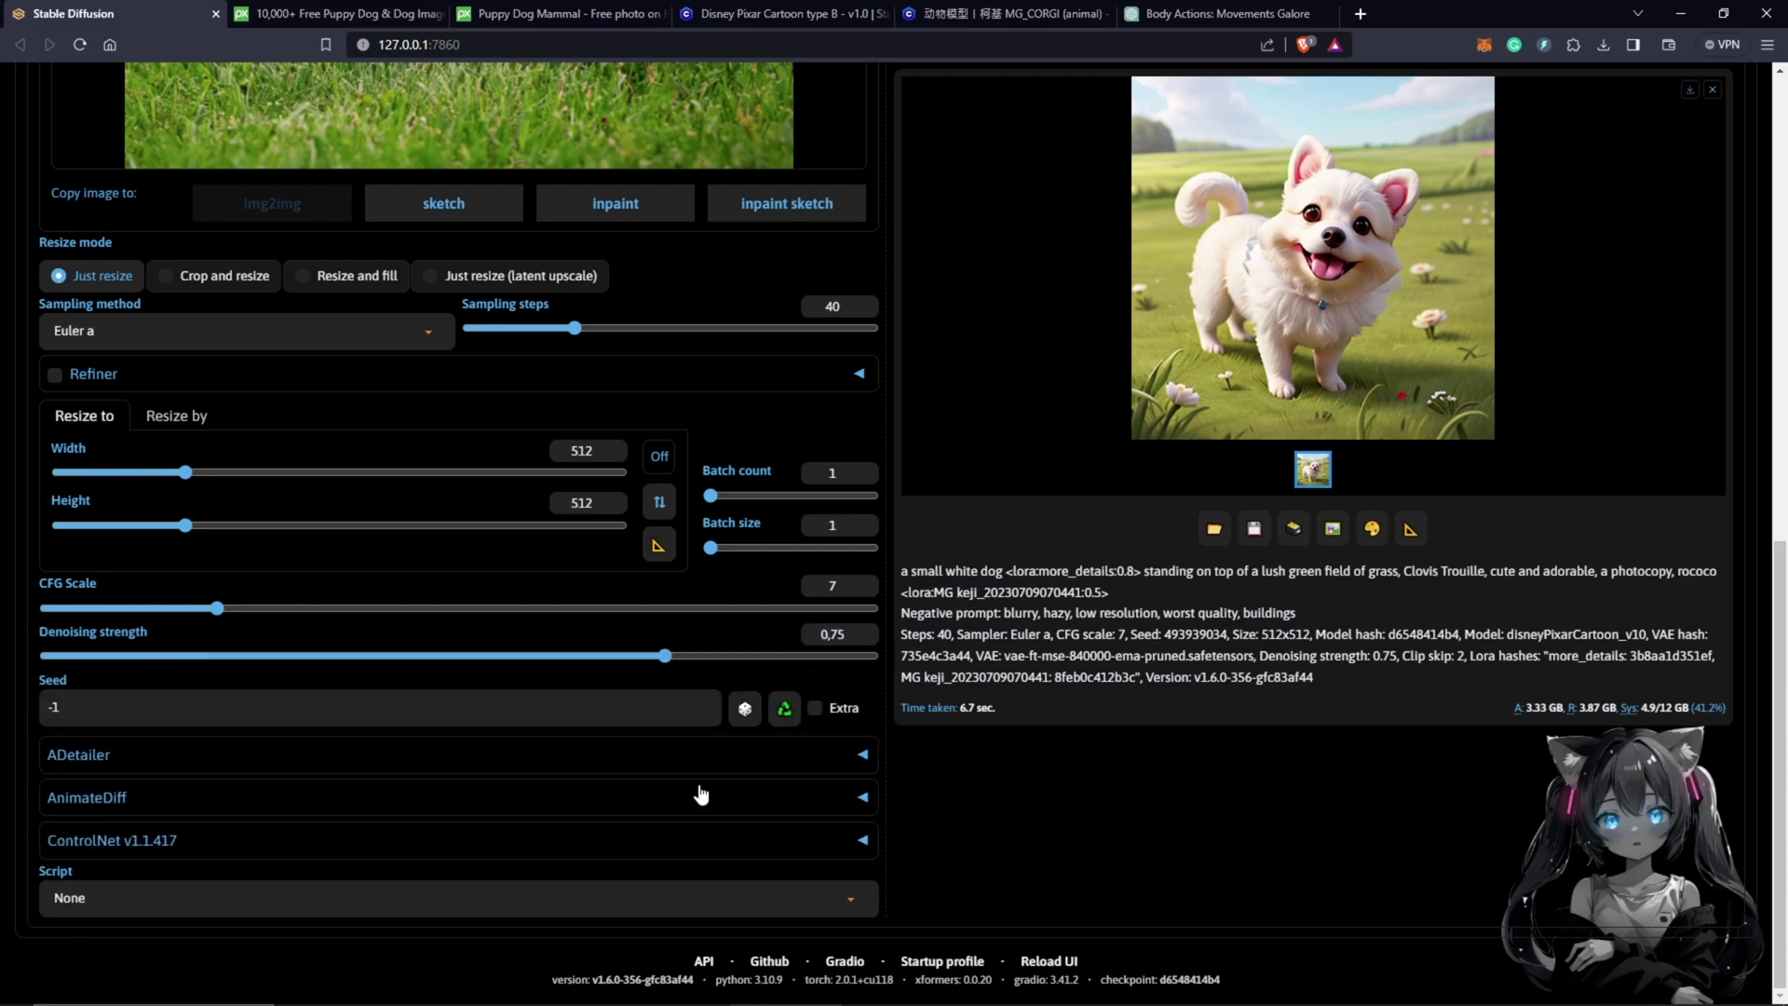
click(864, 799)
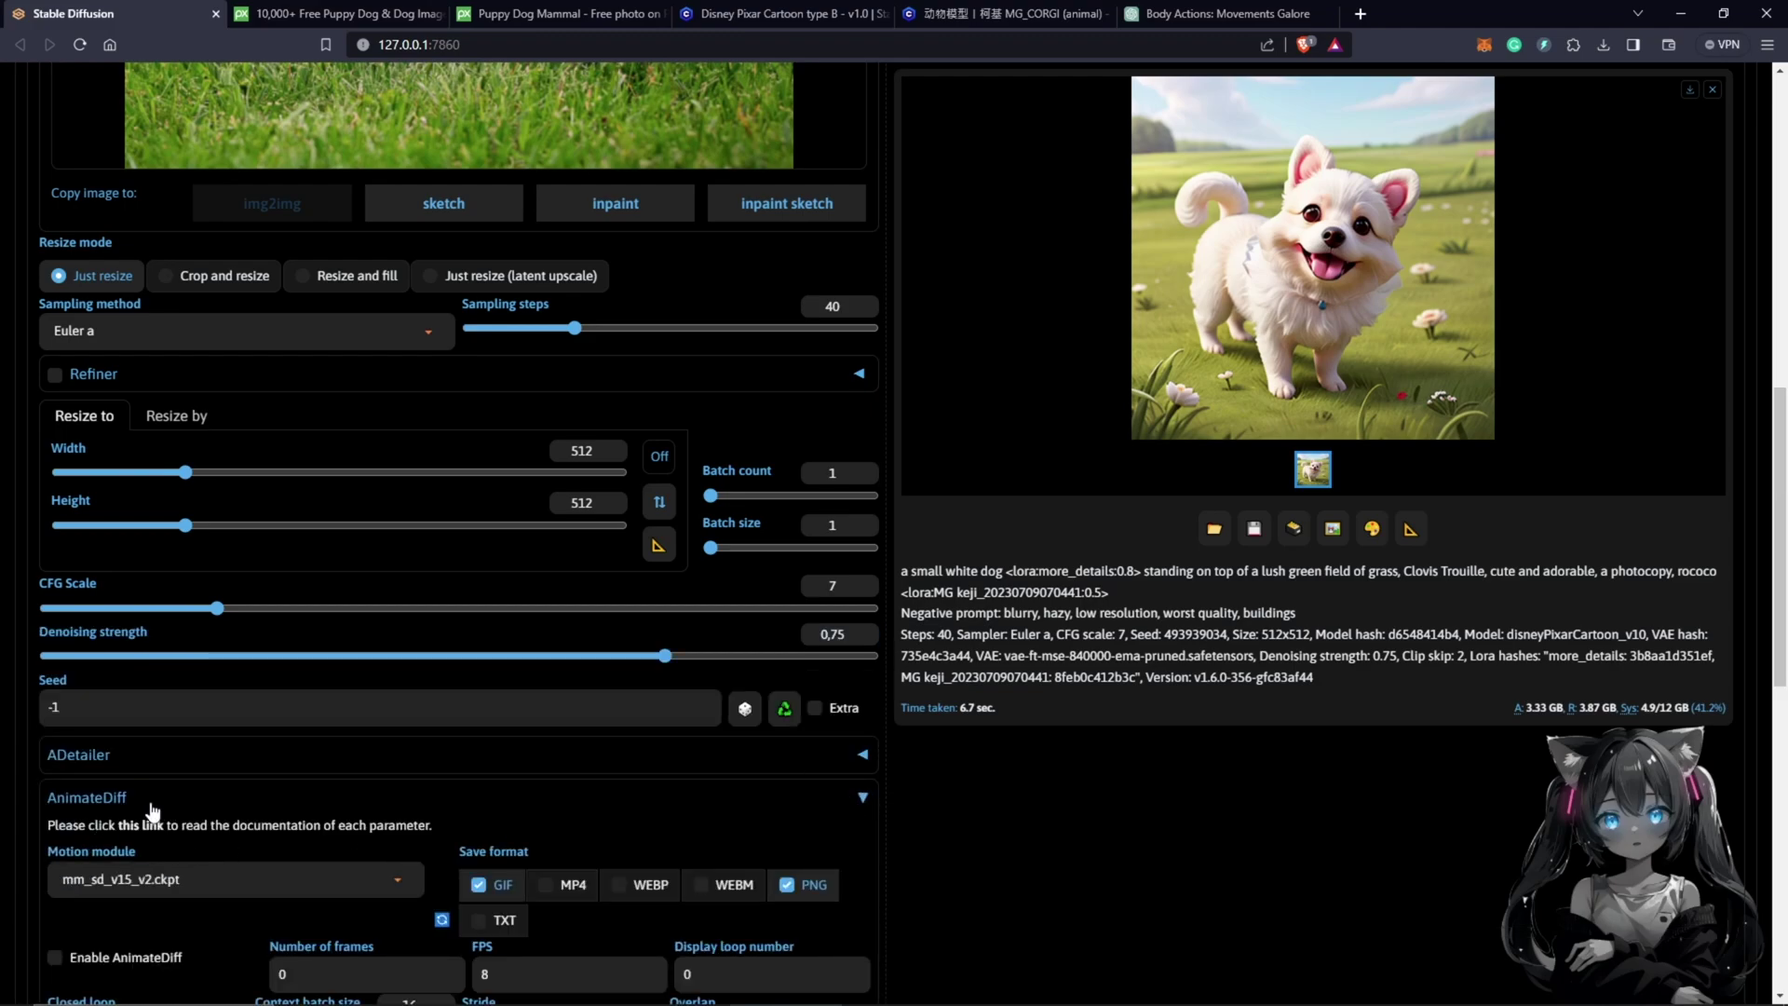
scroll(317, 651, up, 10)
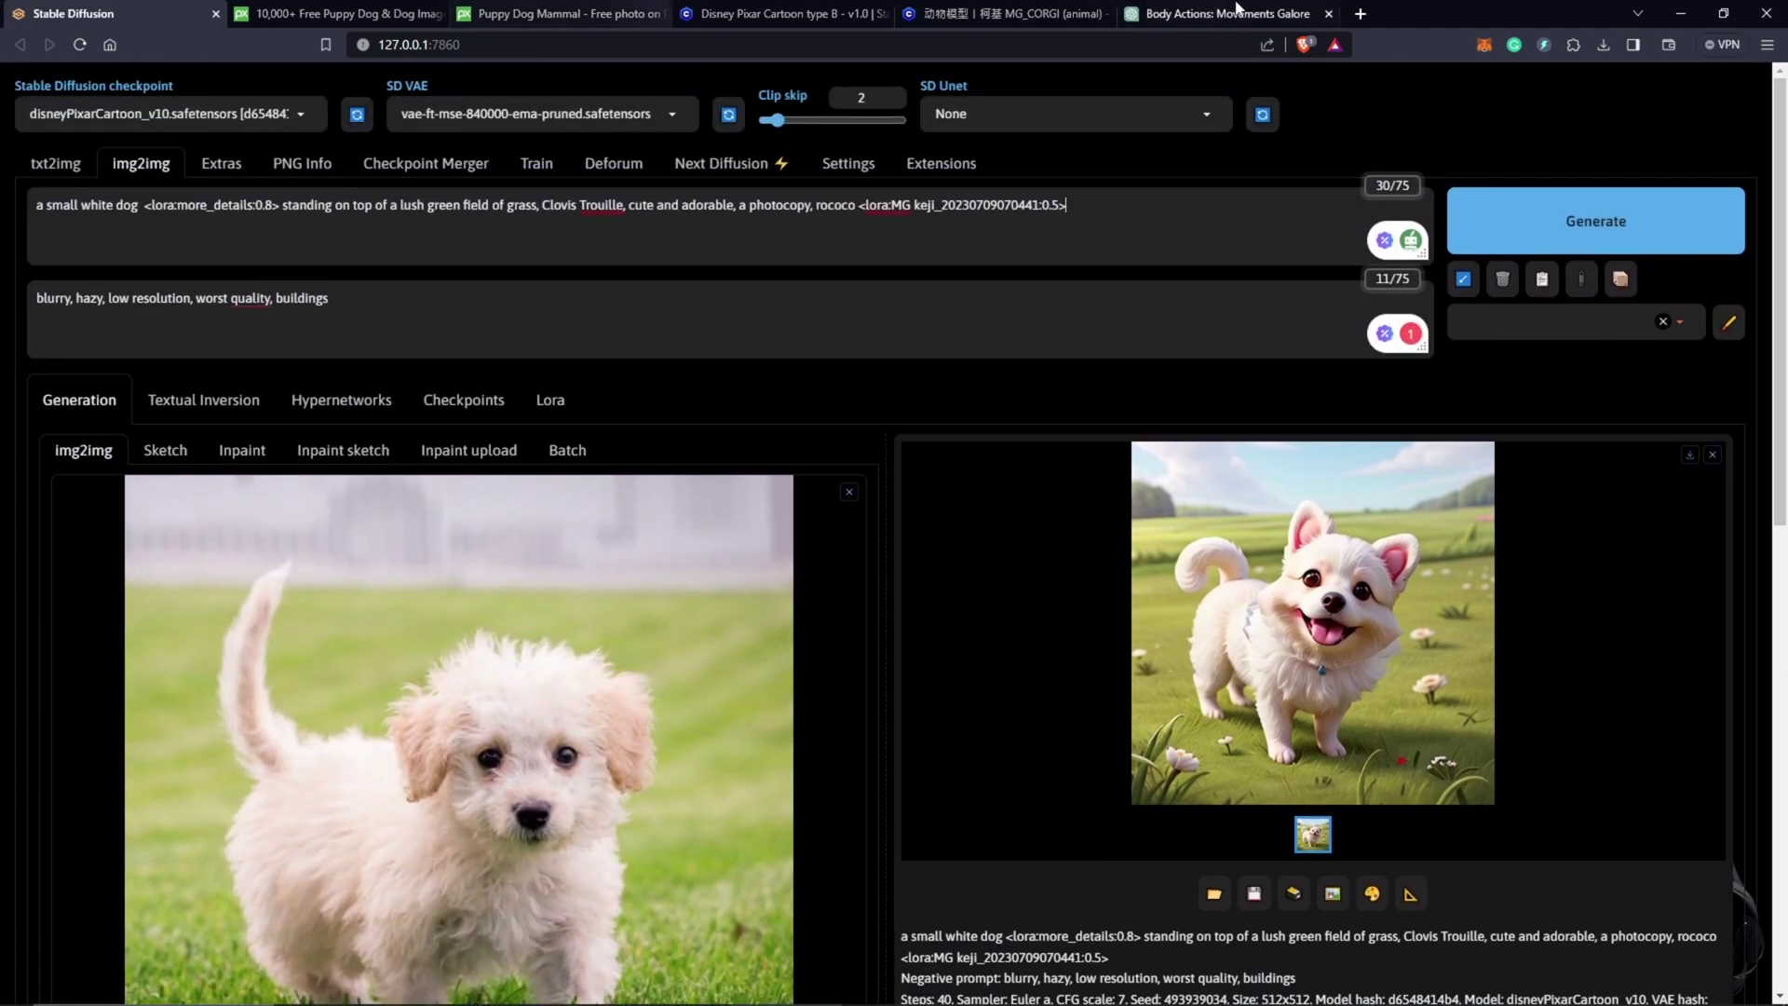
Switch to the ChatGPT conversation and review its list of 50 dog actions for suitable movements.
click(1220, 13)
scroll(888, 447, up, 6)
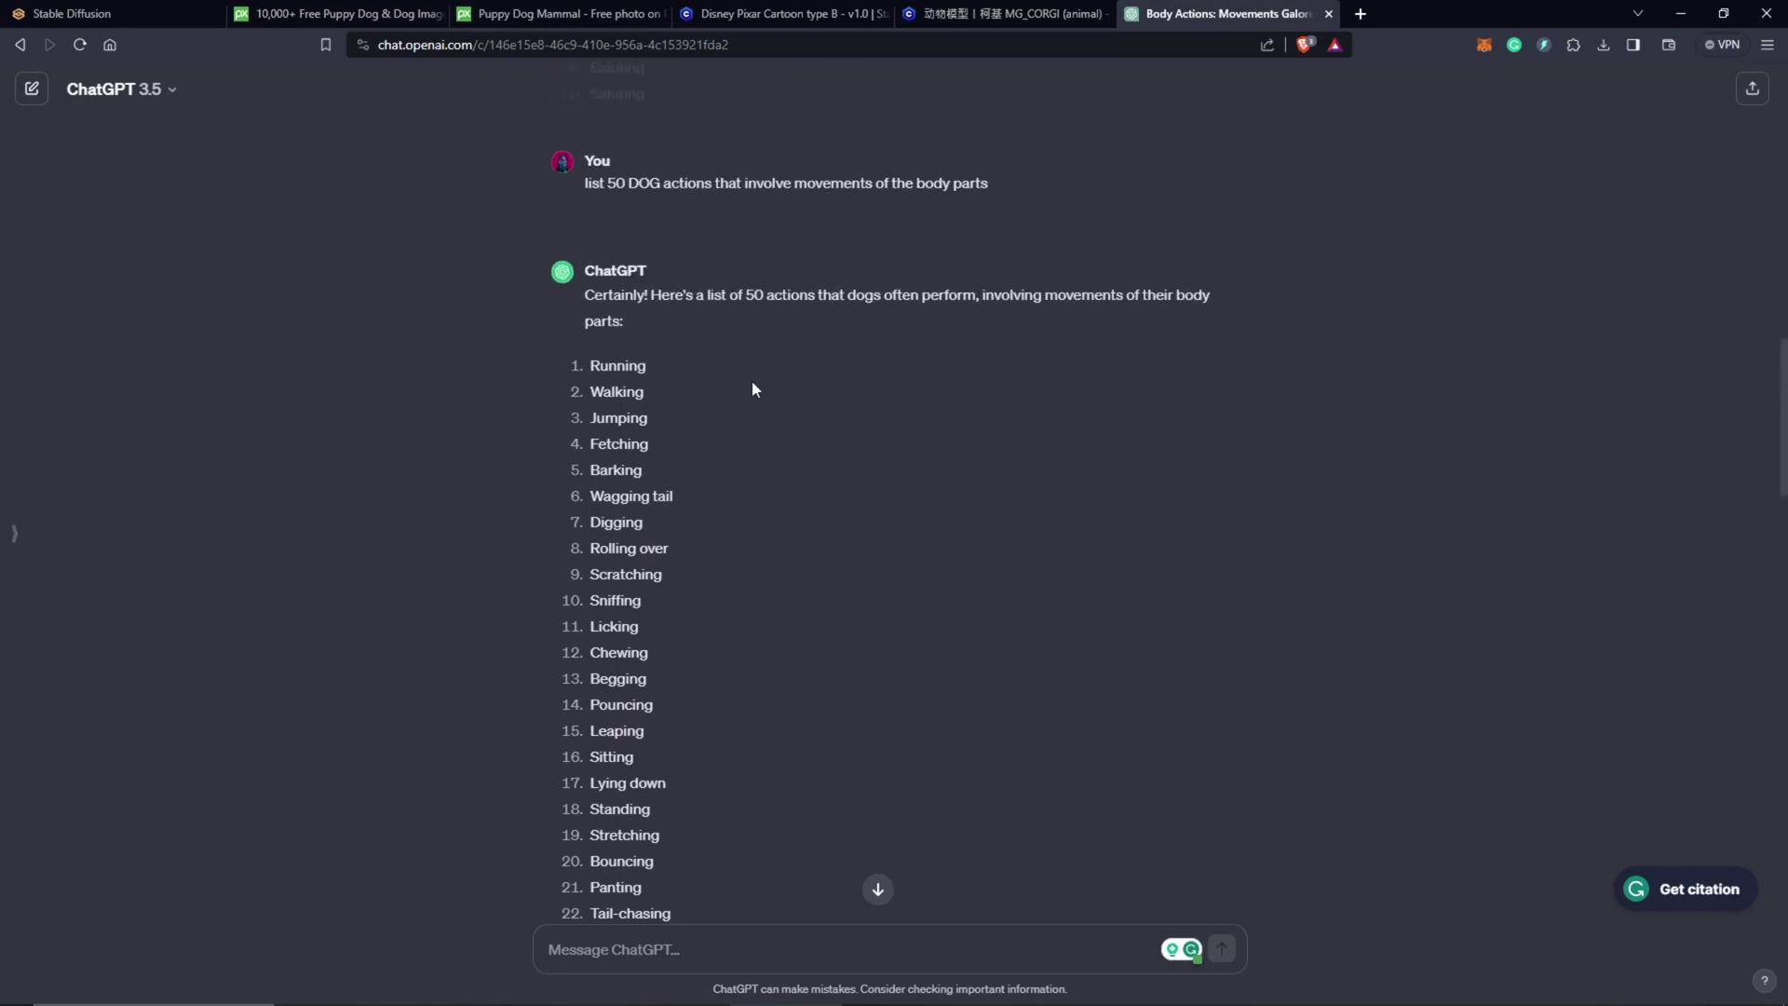
scroll(641, 298, down, 1)
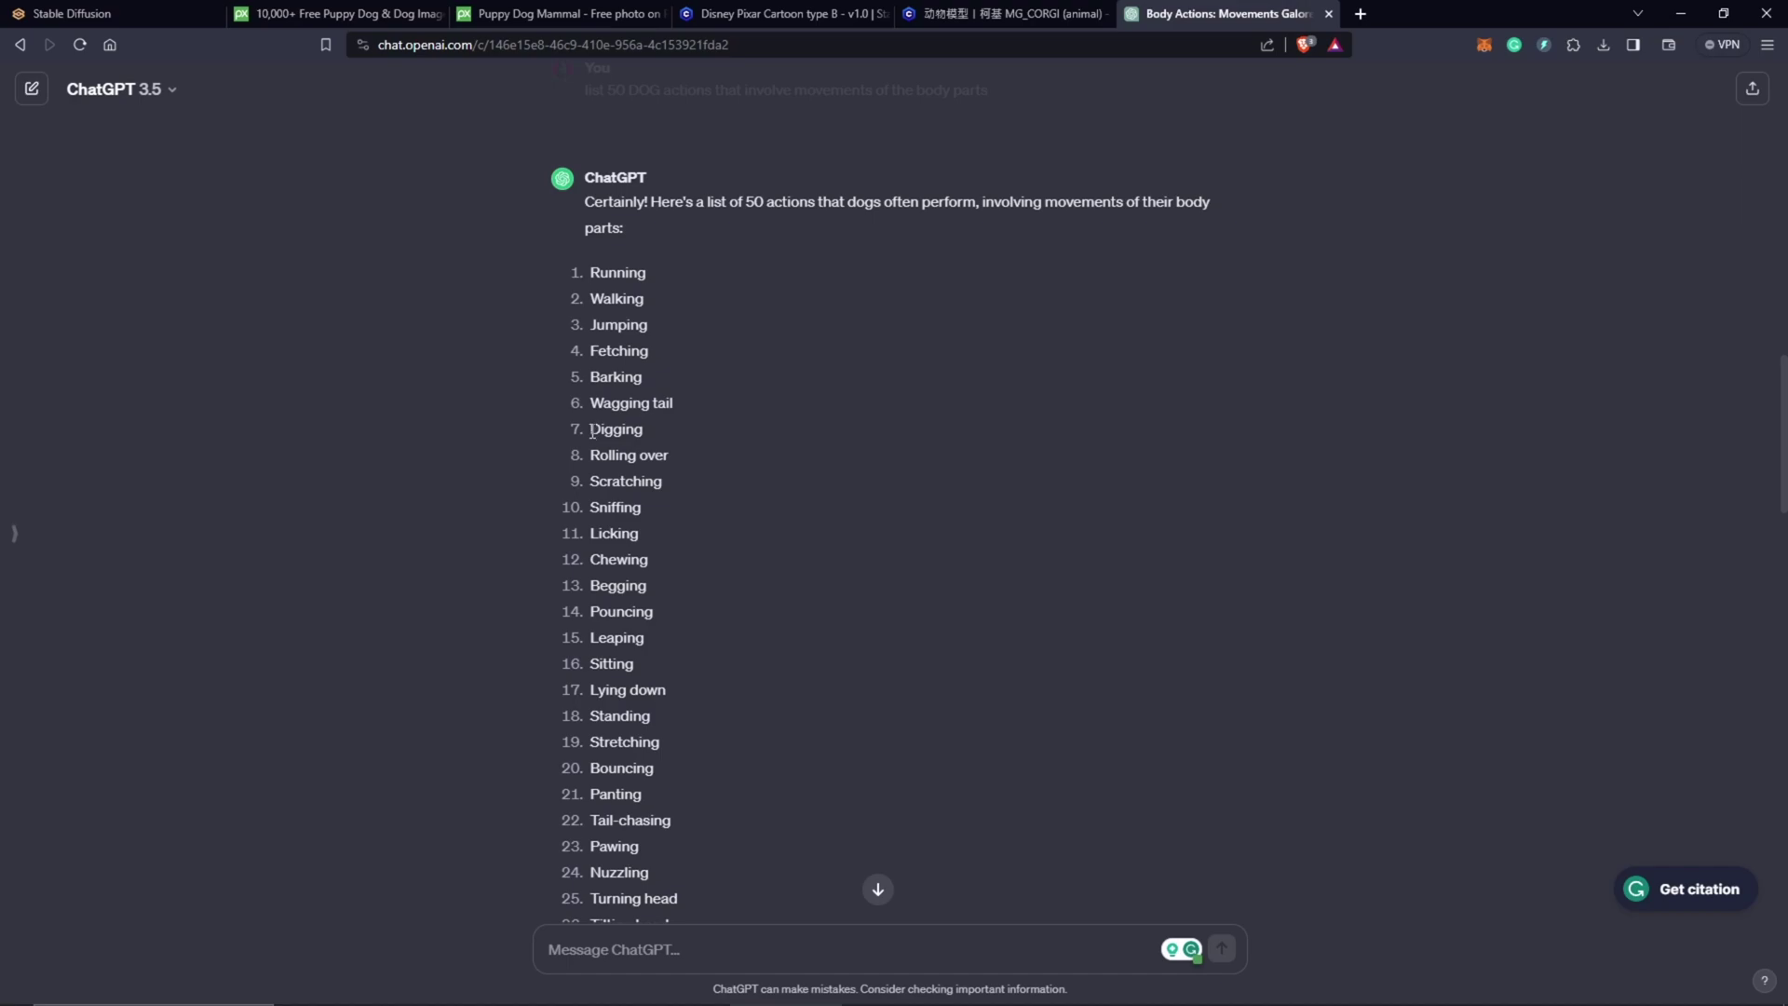
double_click(616, 298)
Switch back to Stable Diffusion and add the prompt travel lines "0: Walking" and "16: Digging" below the puppy prompt.
click(124, 13)
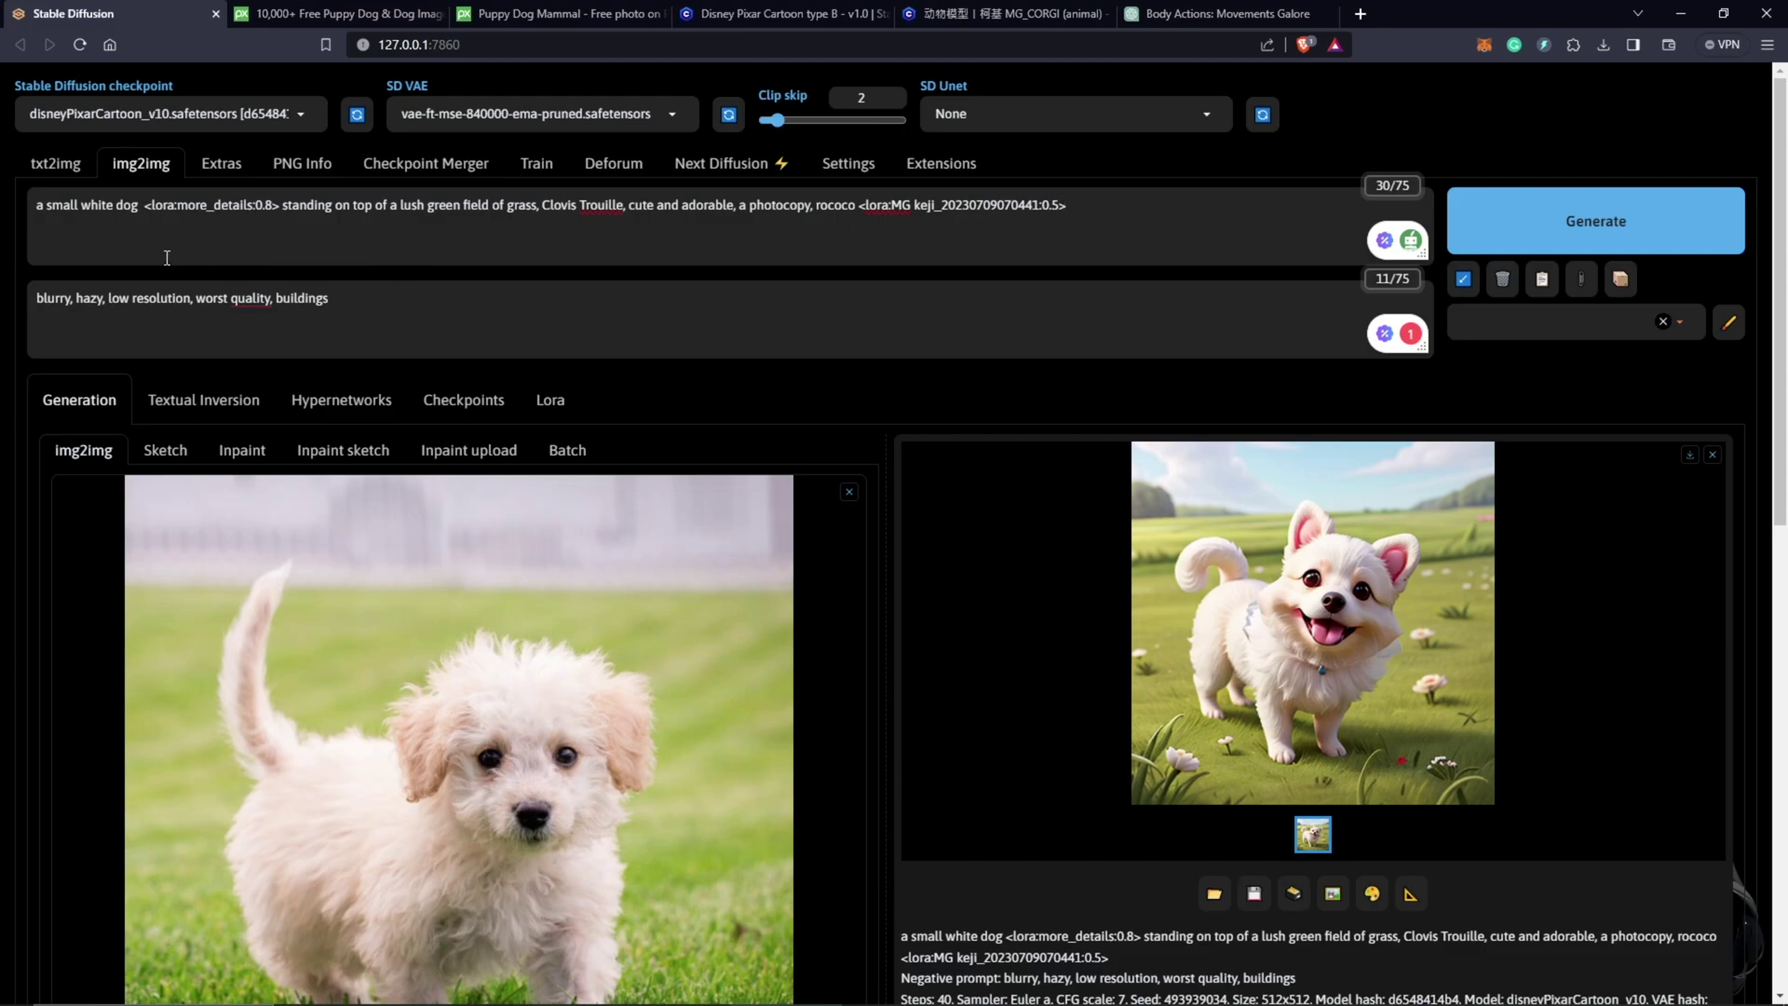
text(0)
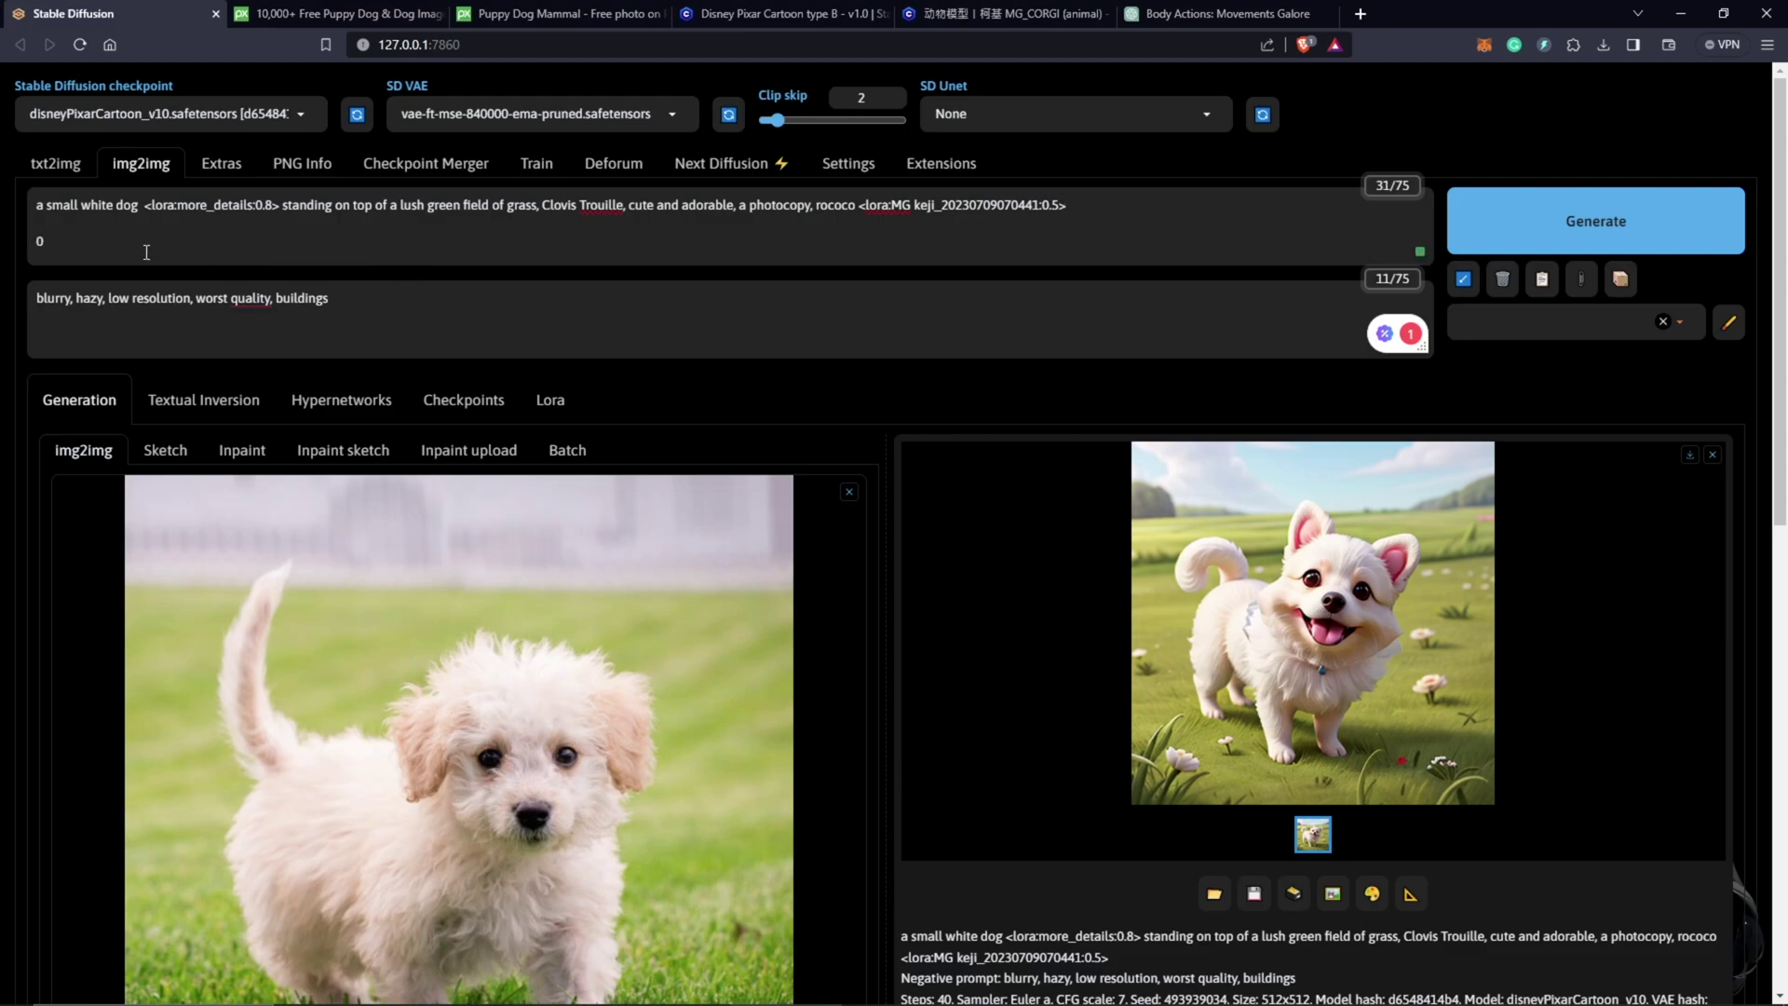
text(:)
key(Return)
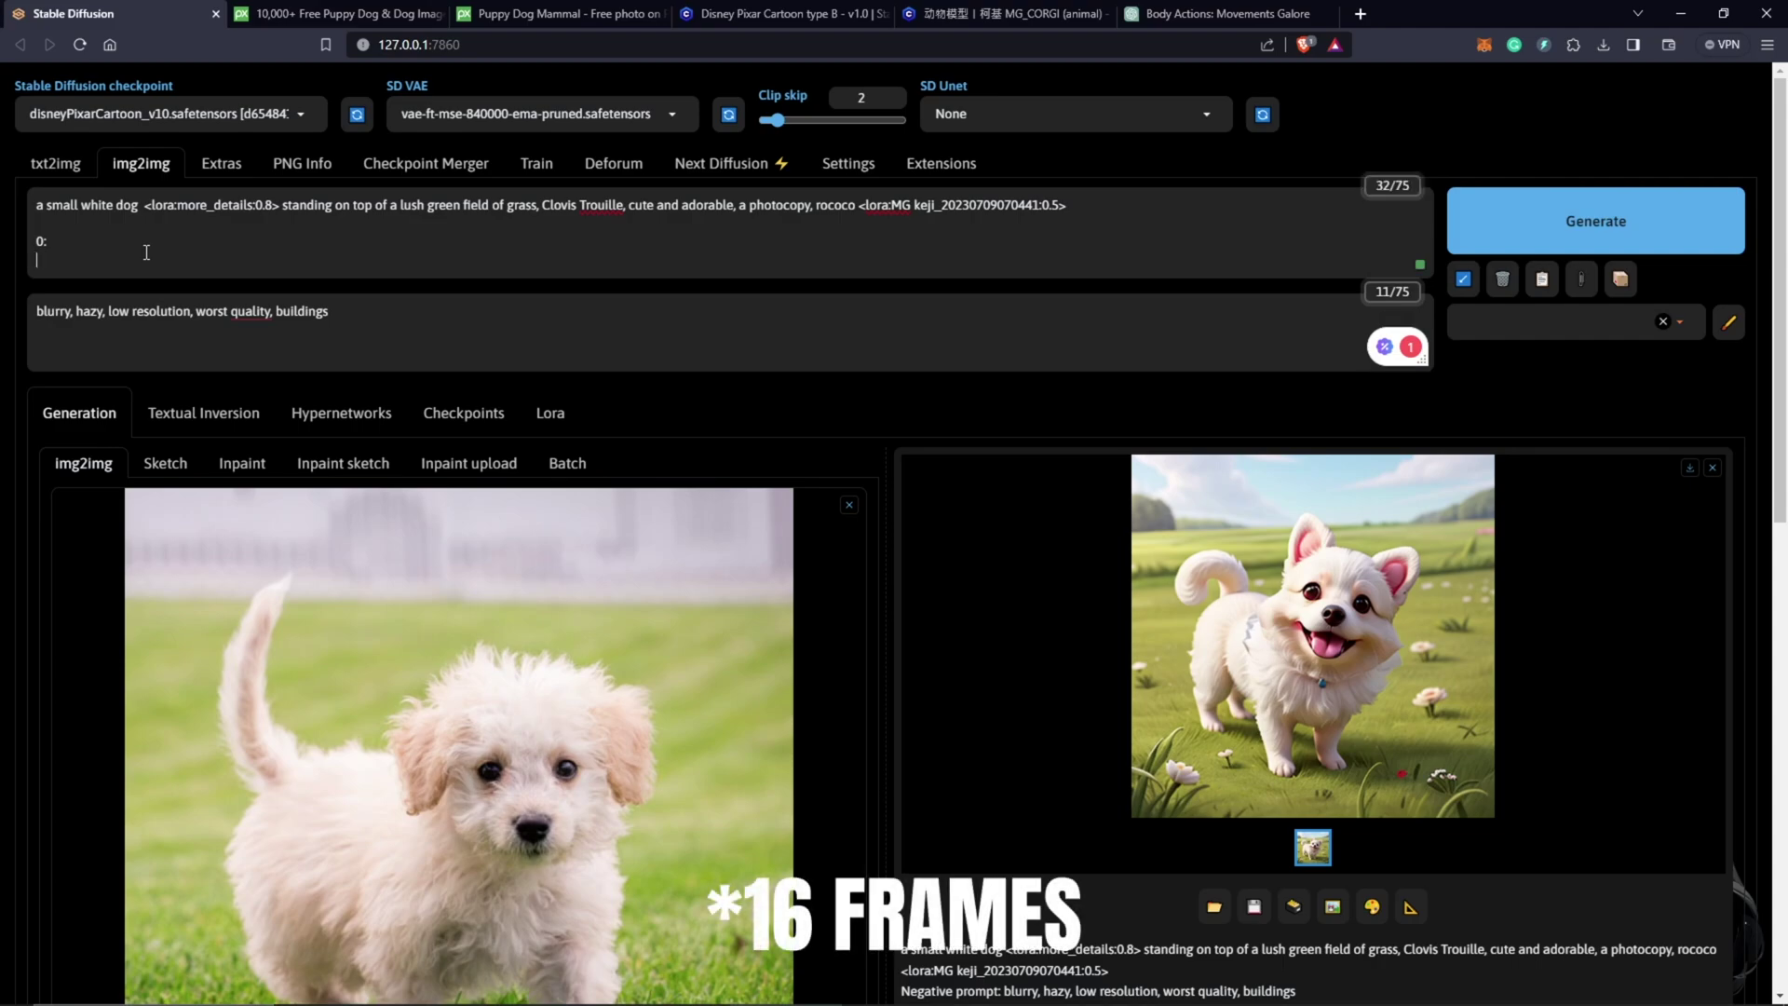
text(1)
text(6:)
click(111, 243)
text(Walking 16:)
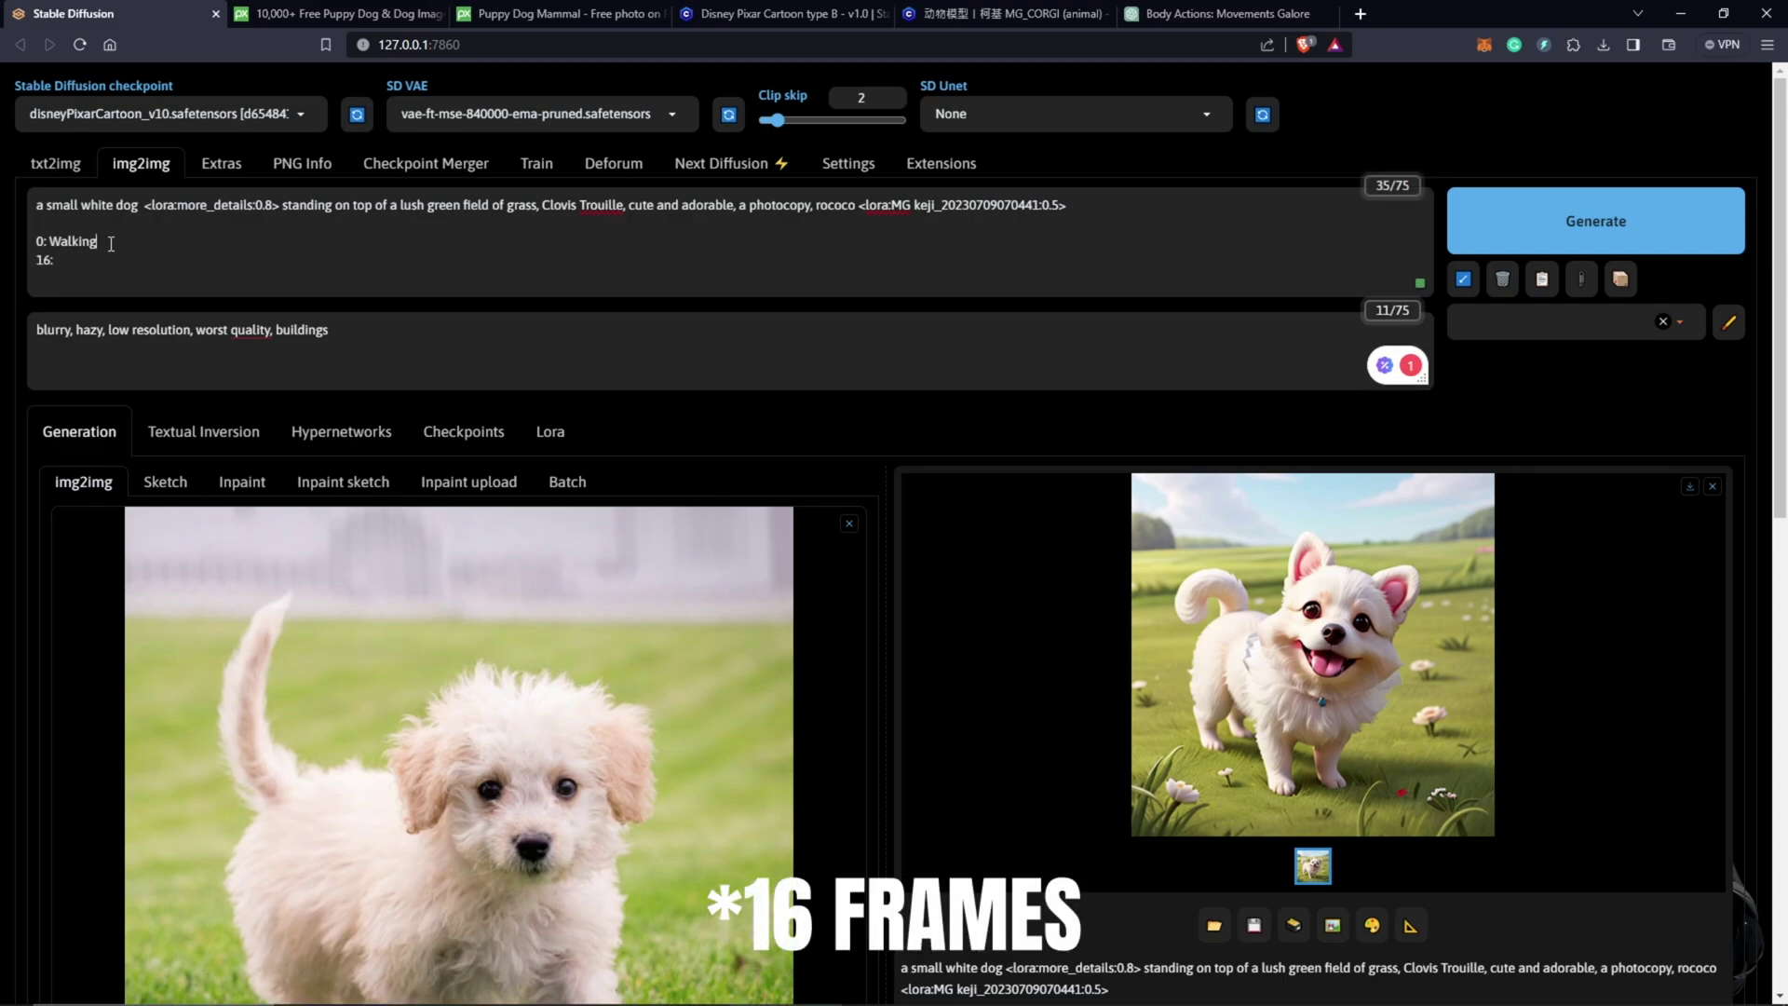
text( Digging)
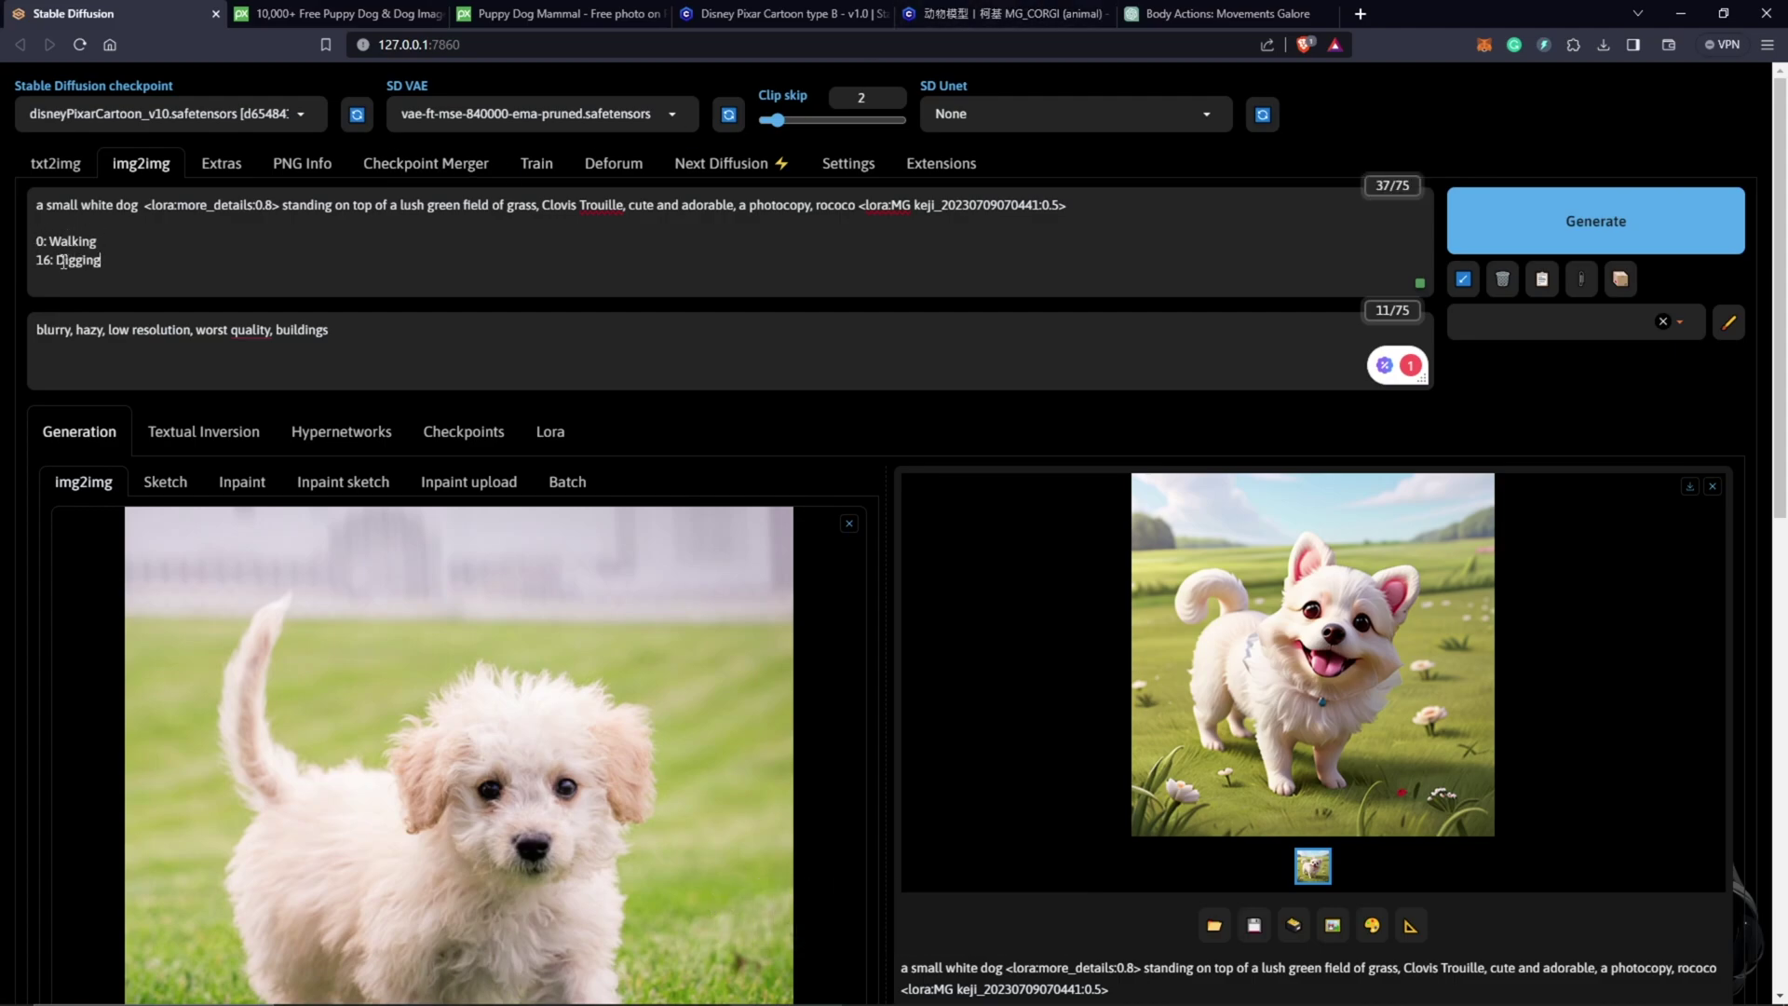
Set the AnimateDiff motion module to mm_sd_v14.ckpt.
scroll(878, 486, down, 8)
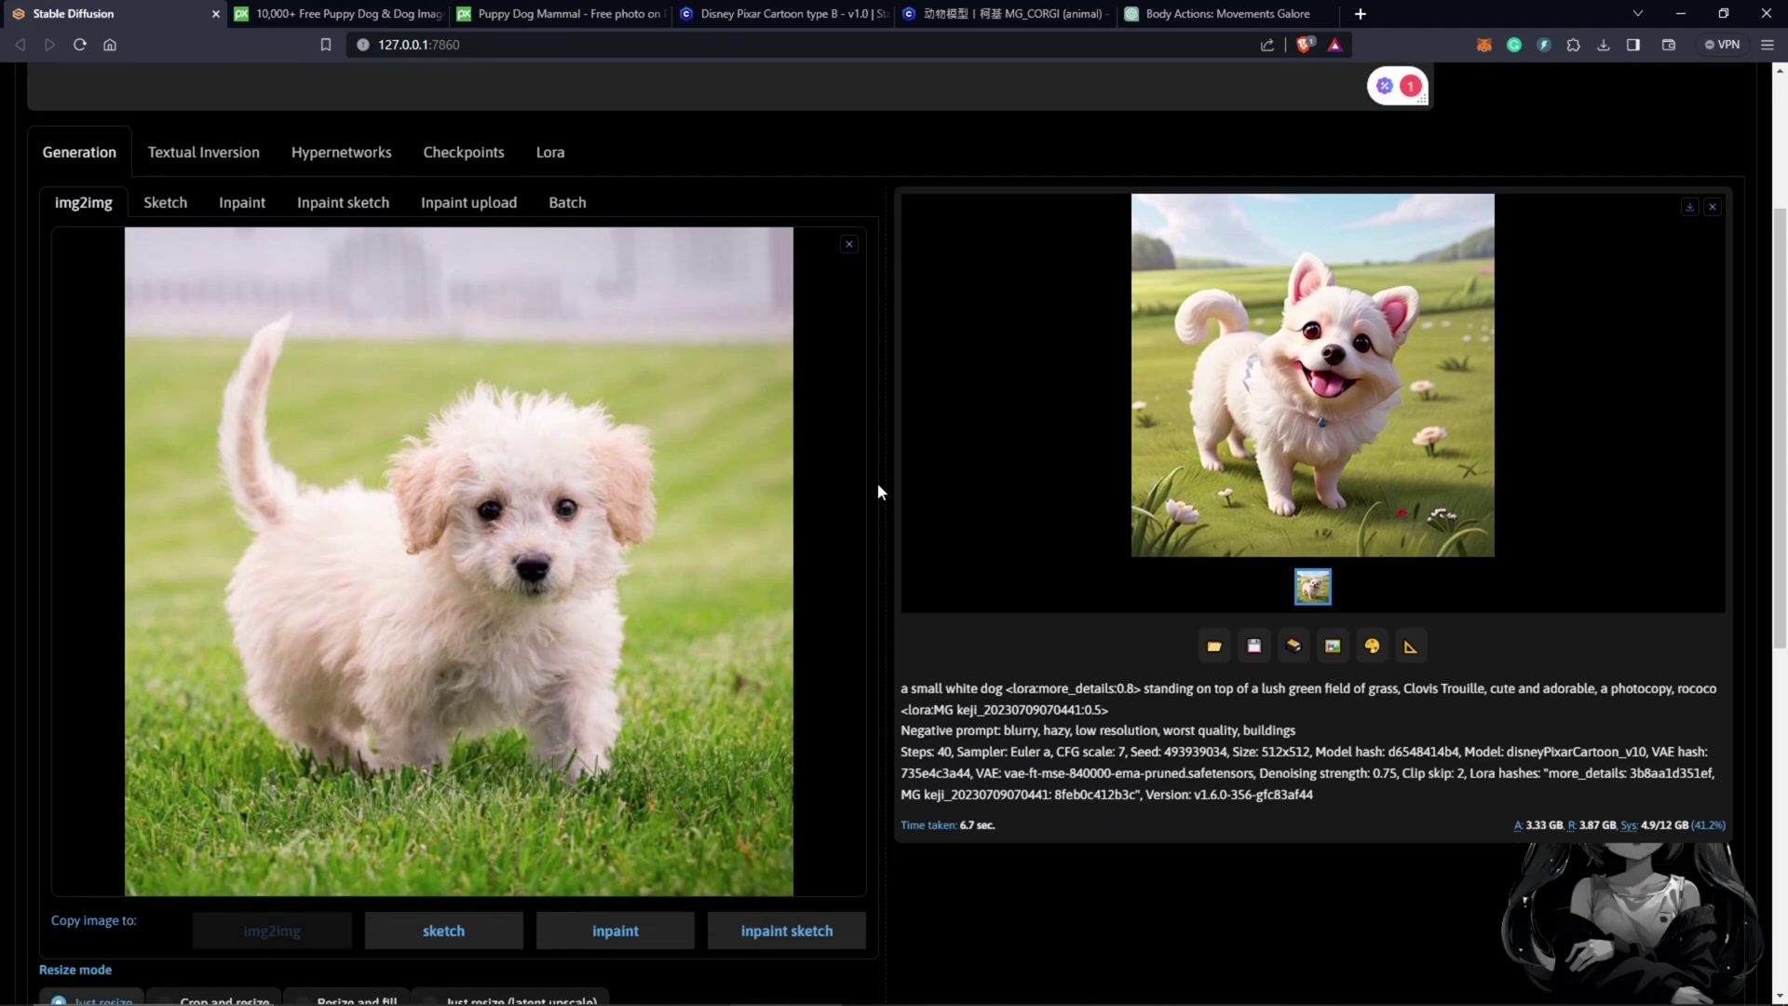
scroll(877, 482, down, 3)
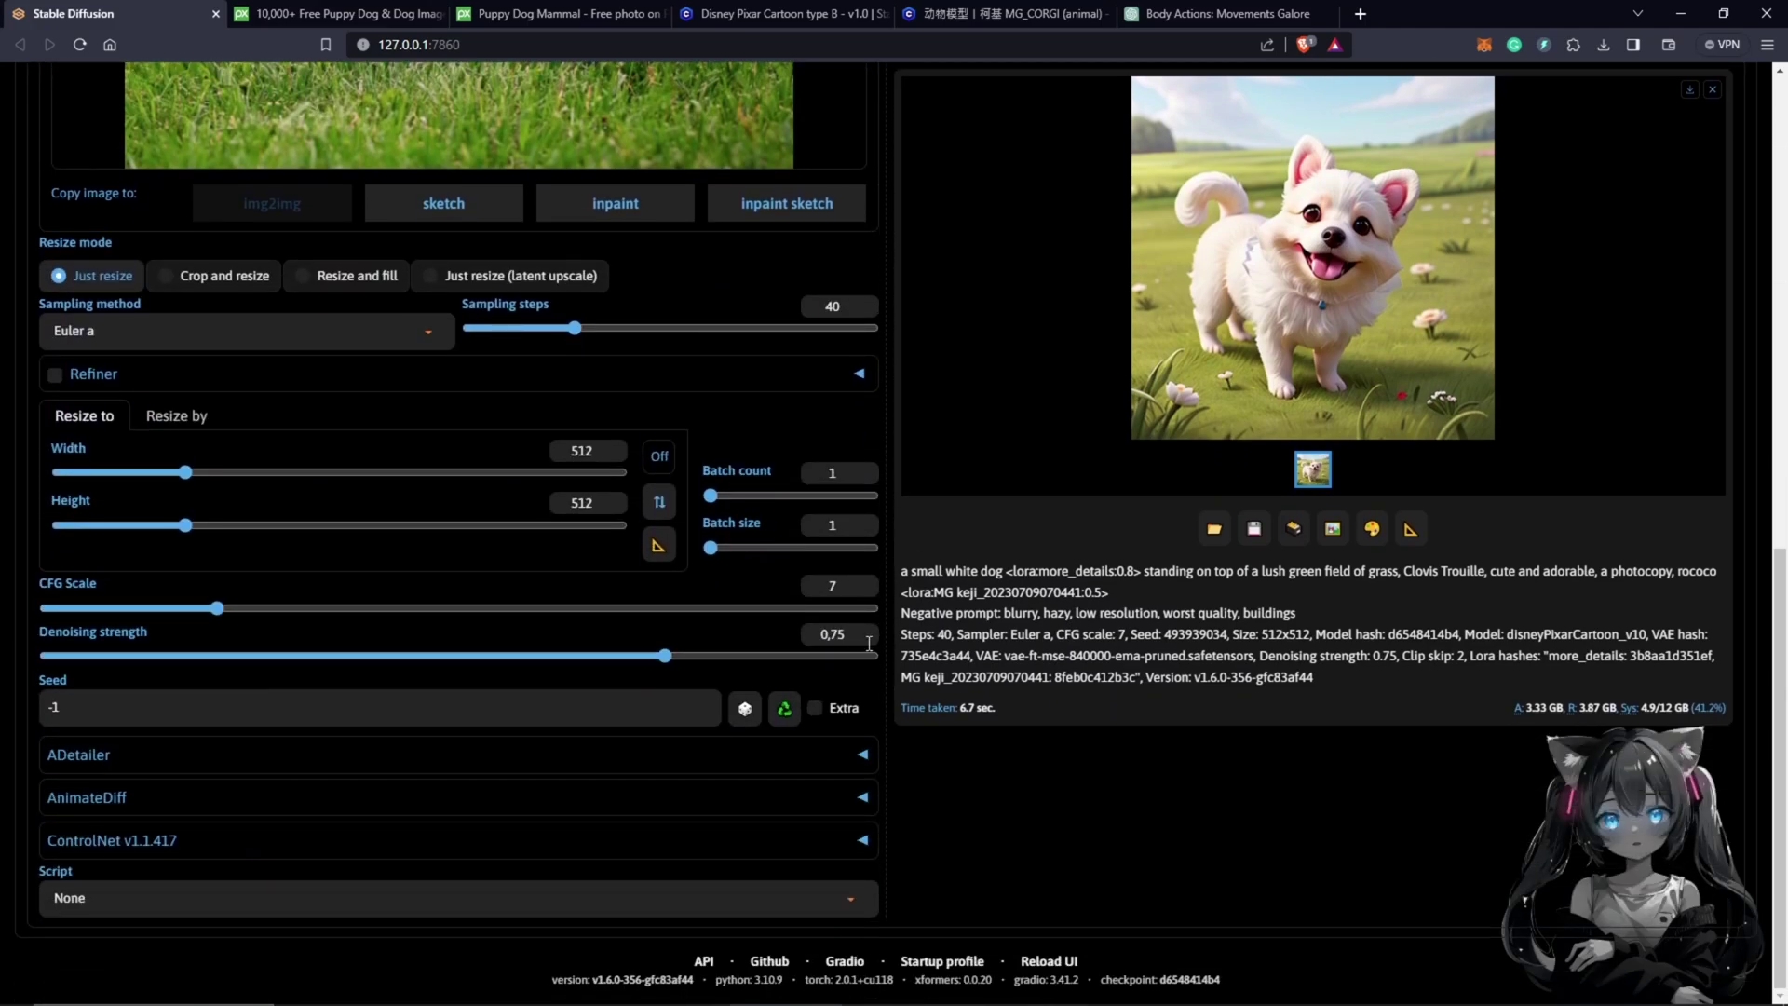
click(177, 897)
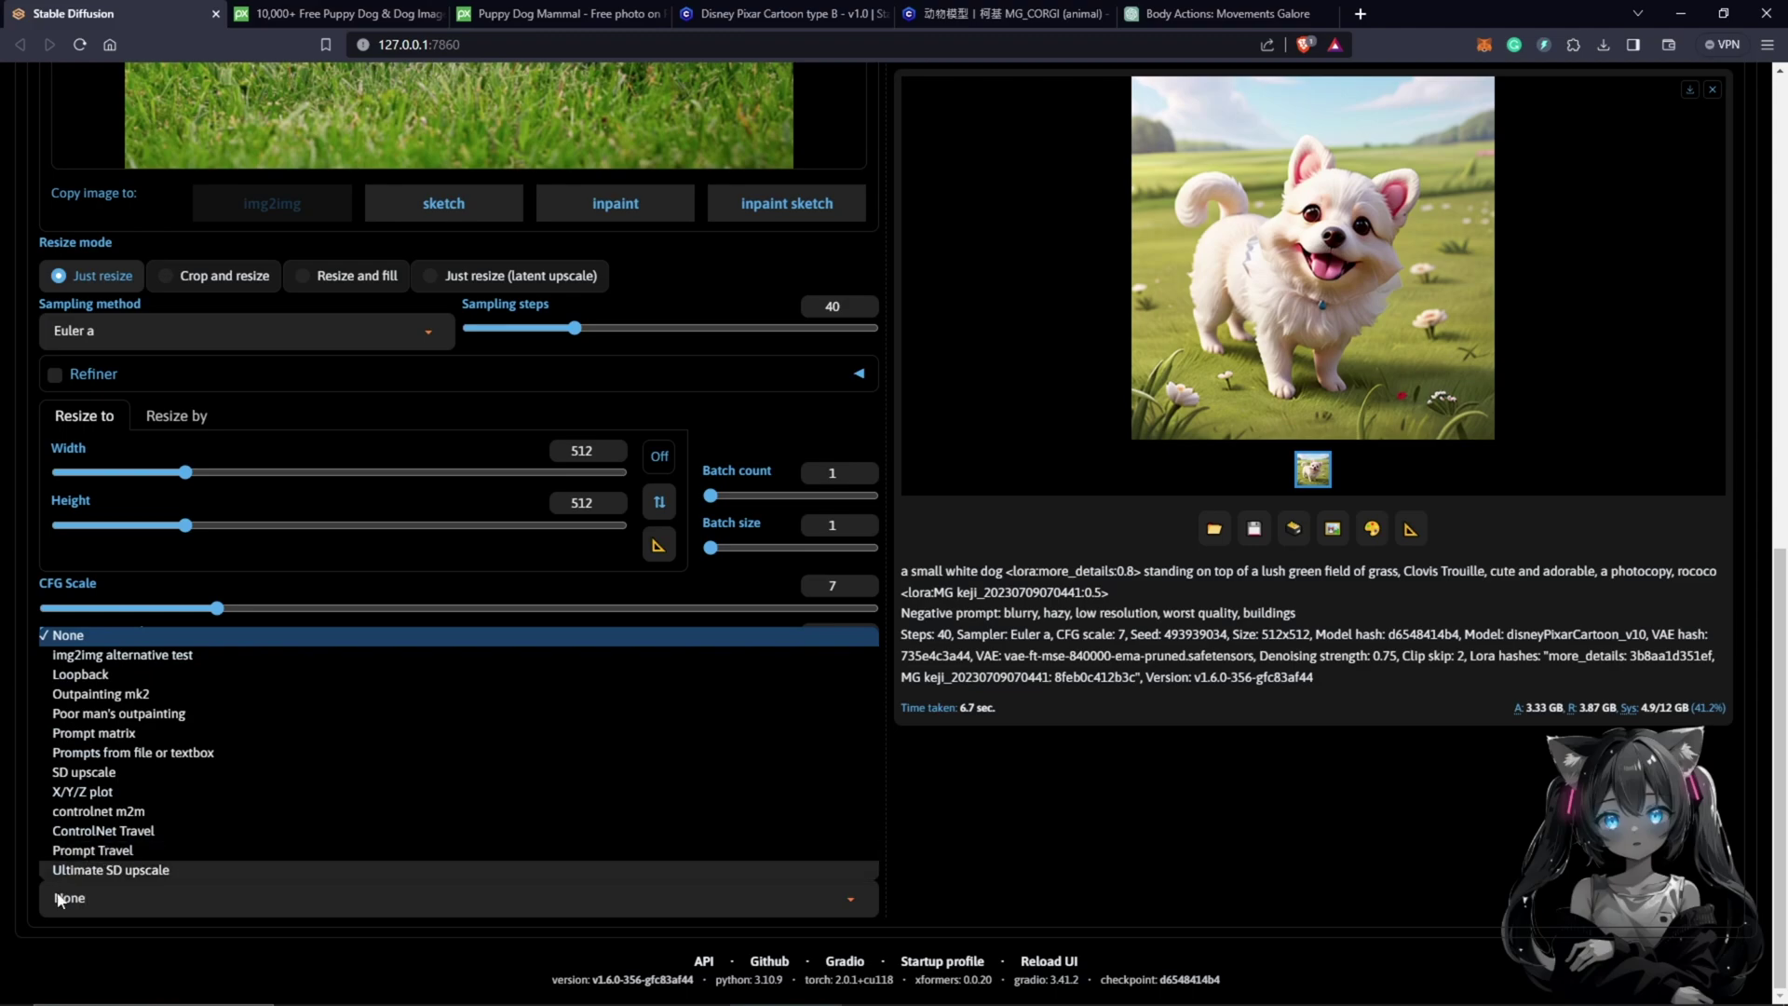
click(22, 965)
click(862, 800)
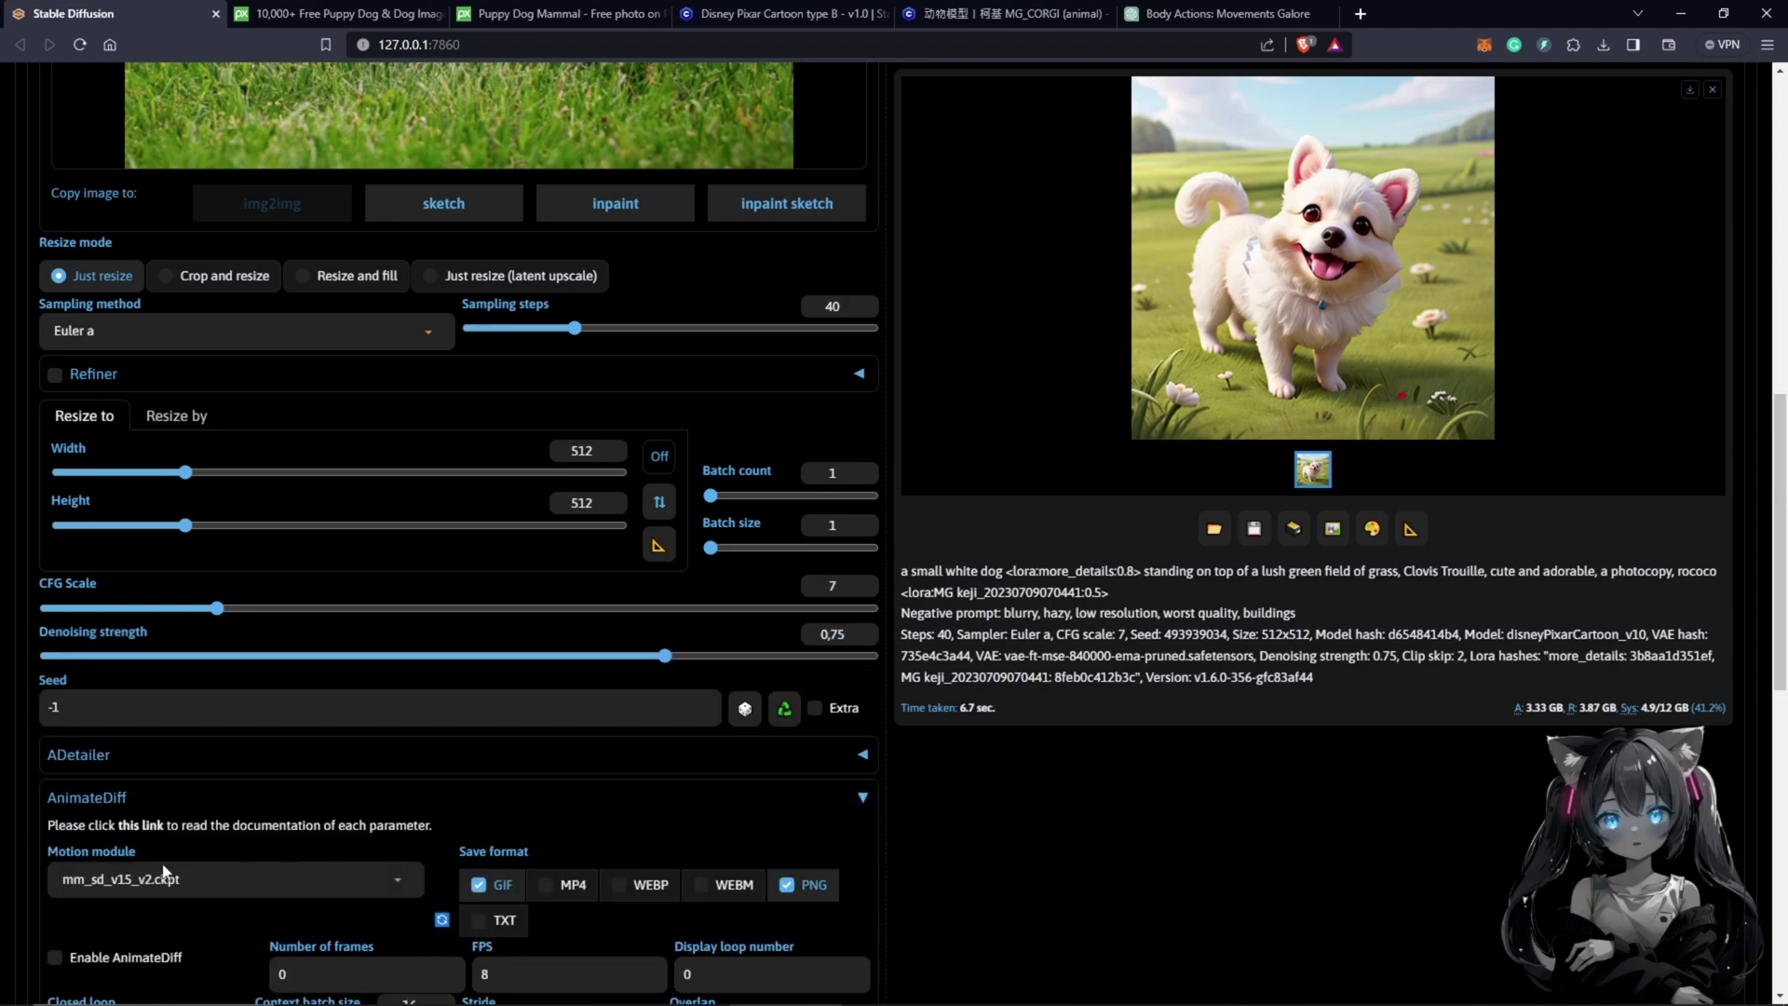
scroll(130, 825, down, 2)
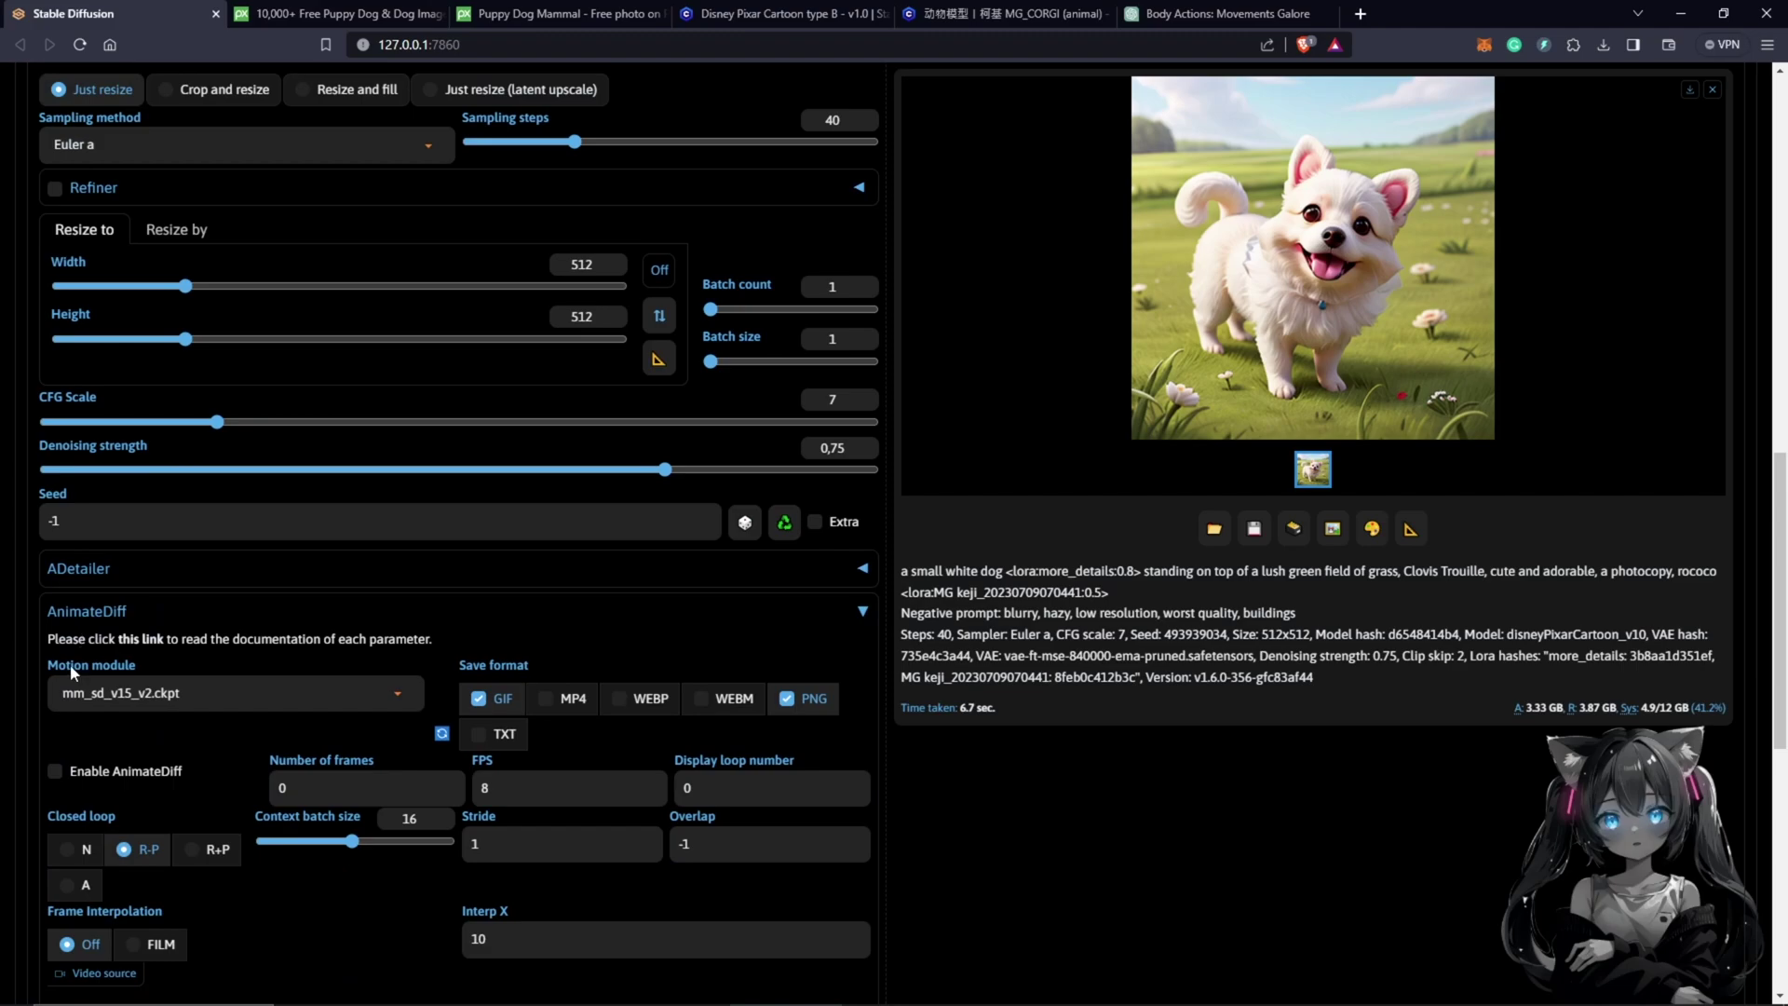
click(398, 697)
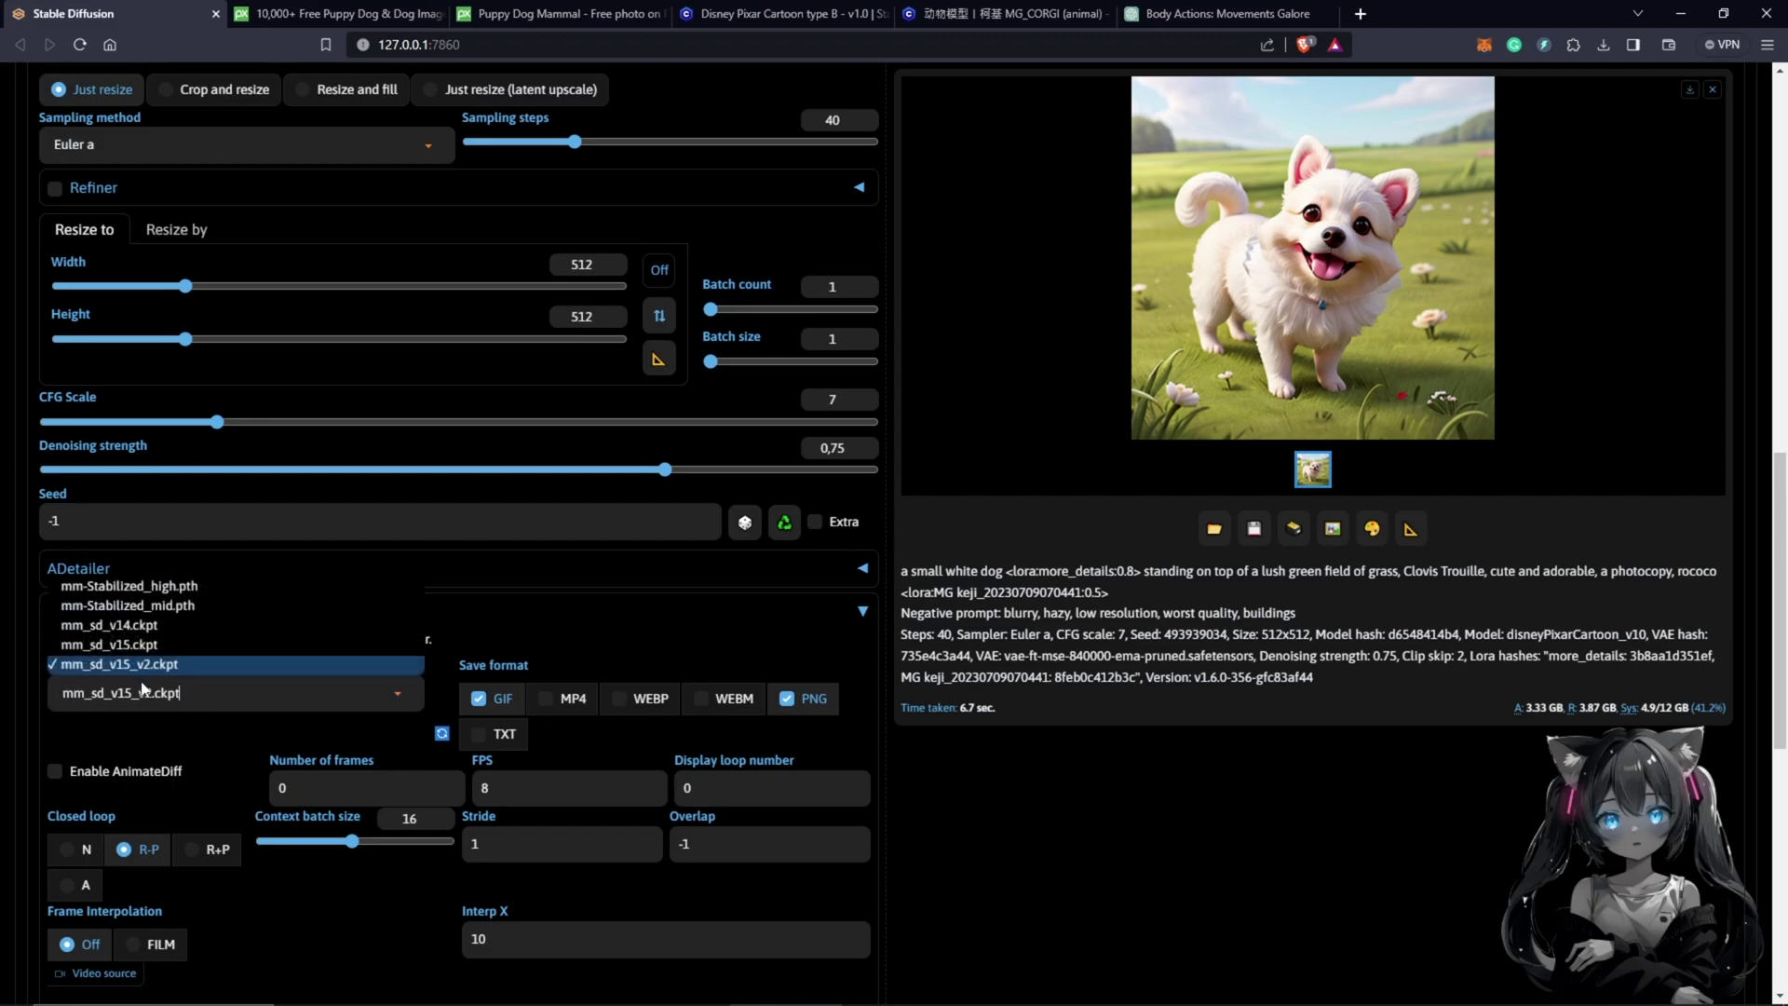
click(130, 627)
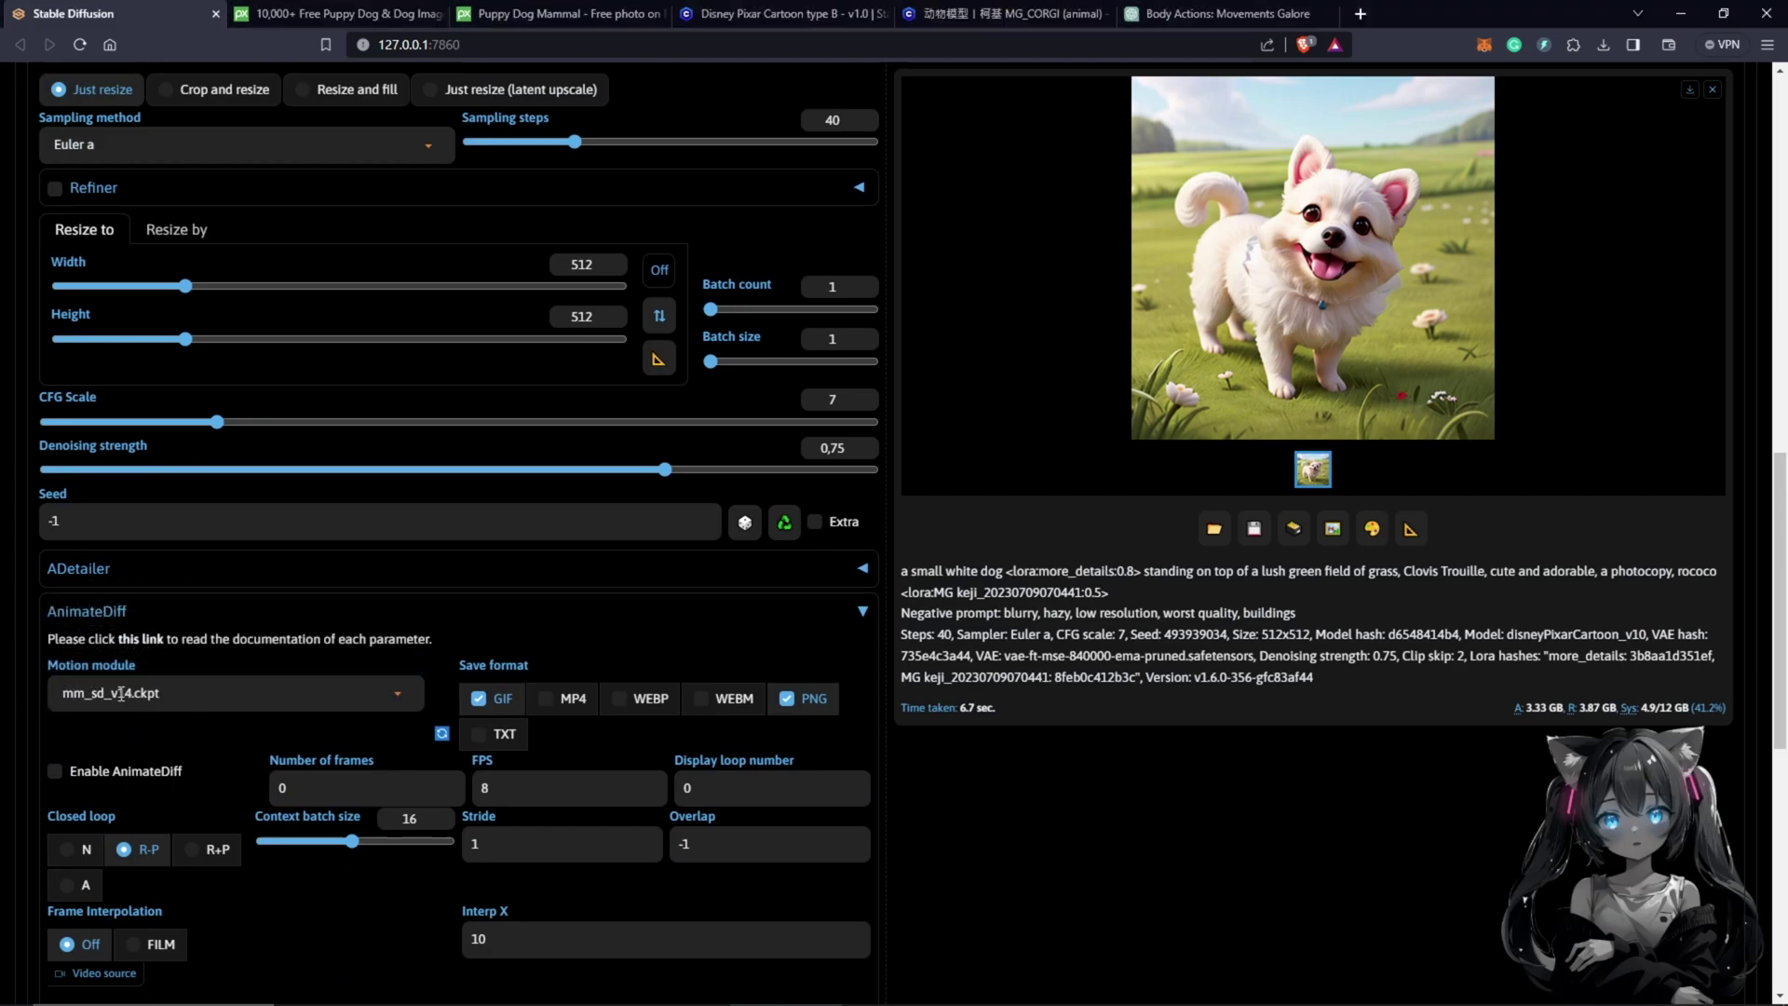
Enable AnimateDiff and set its number of frames to 32.
click(53, 770)
text(32)
scroll(424, 882, down, 3)
Generate the puppy animation and inspect the enlarged preview of its frames.
scroll(803, 858, up, 10)
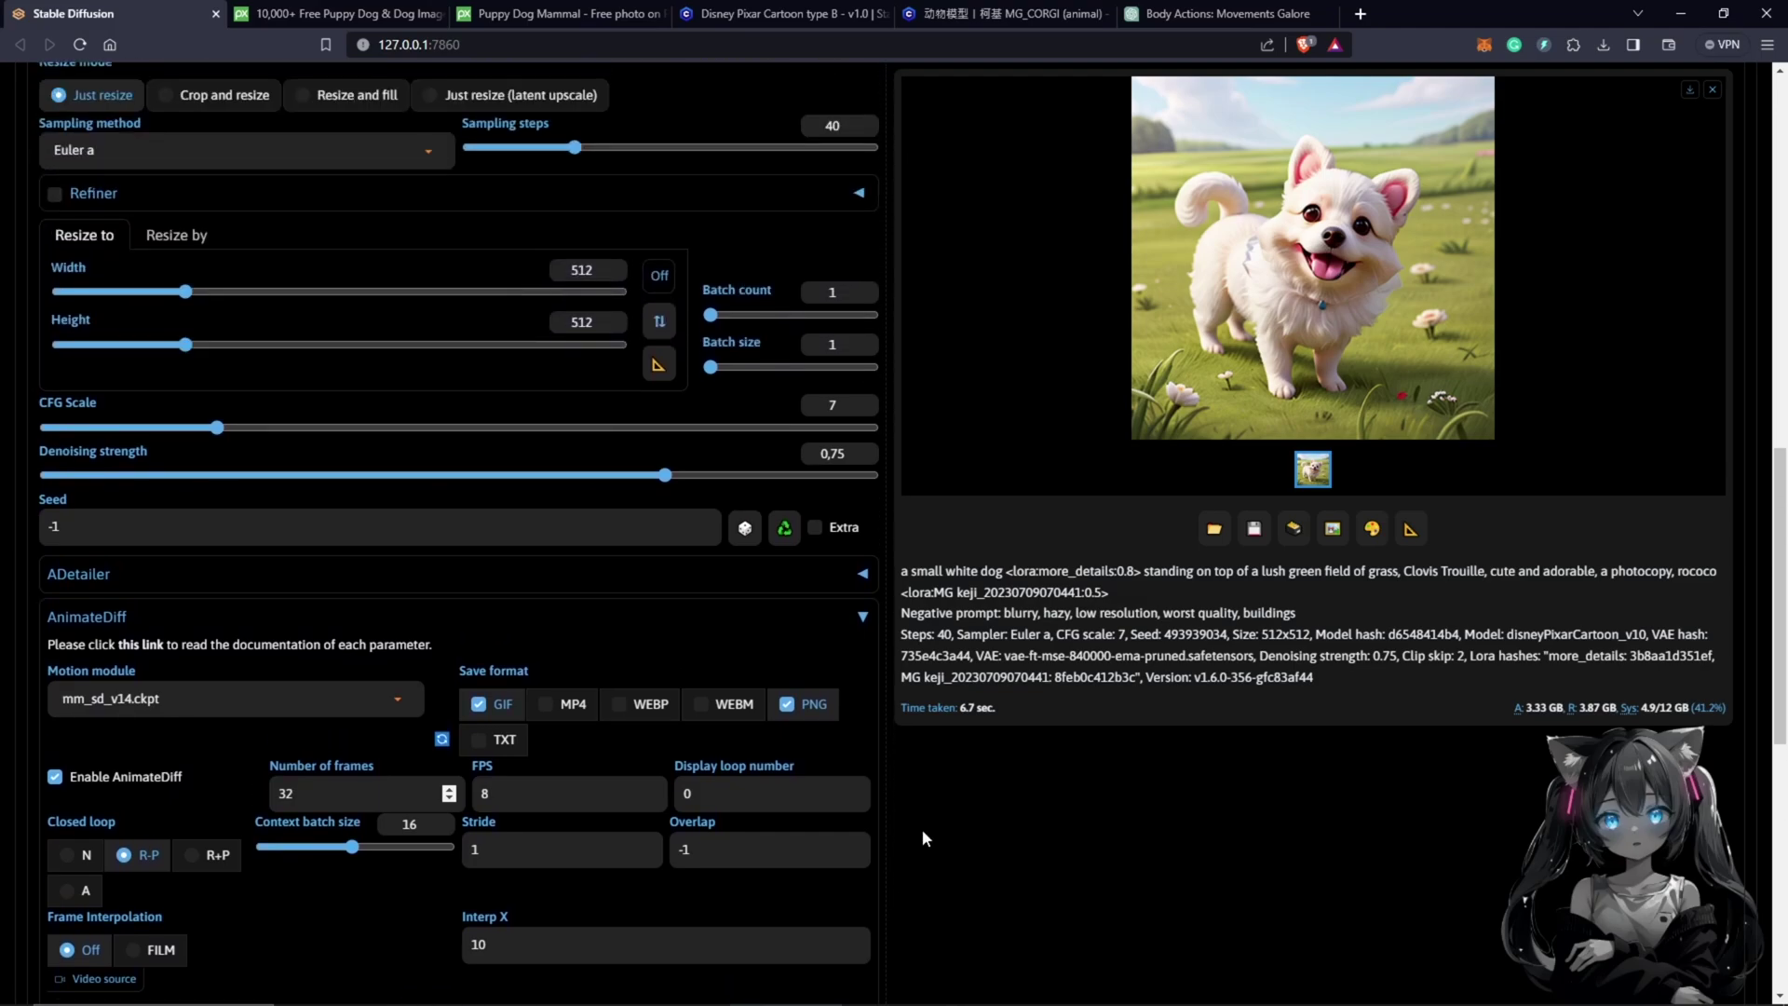
scroll(976, 843, up, 3)
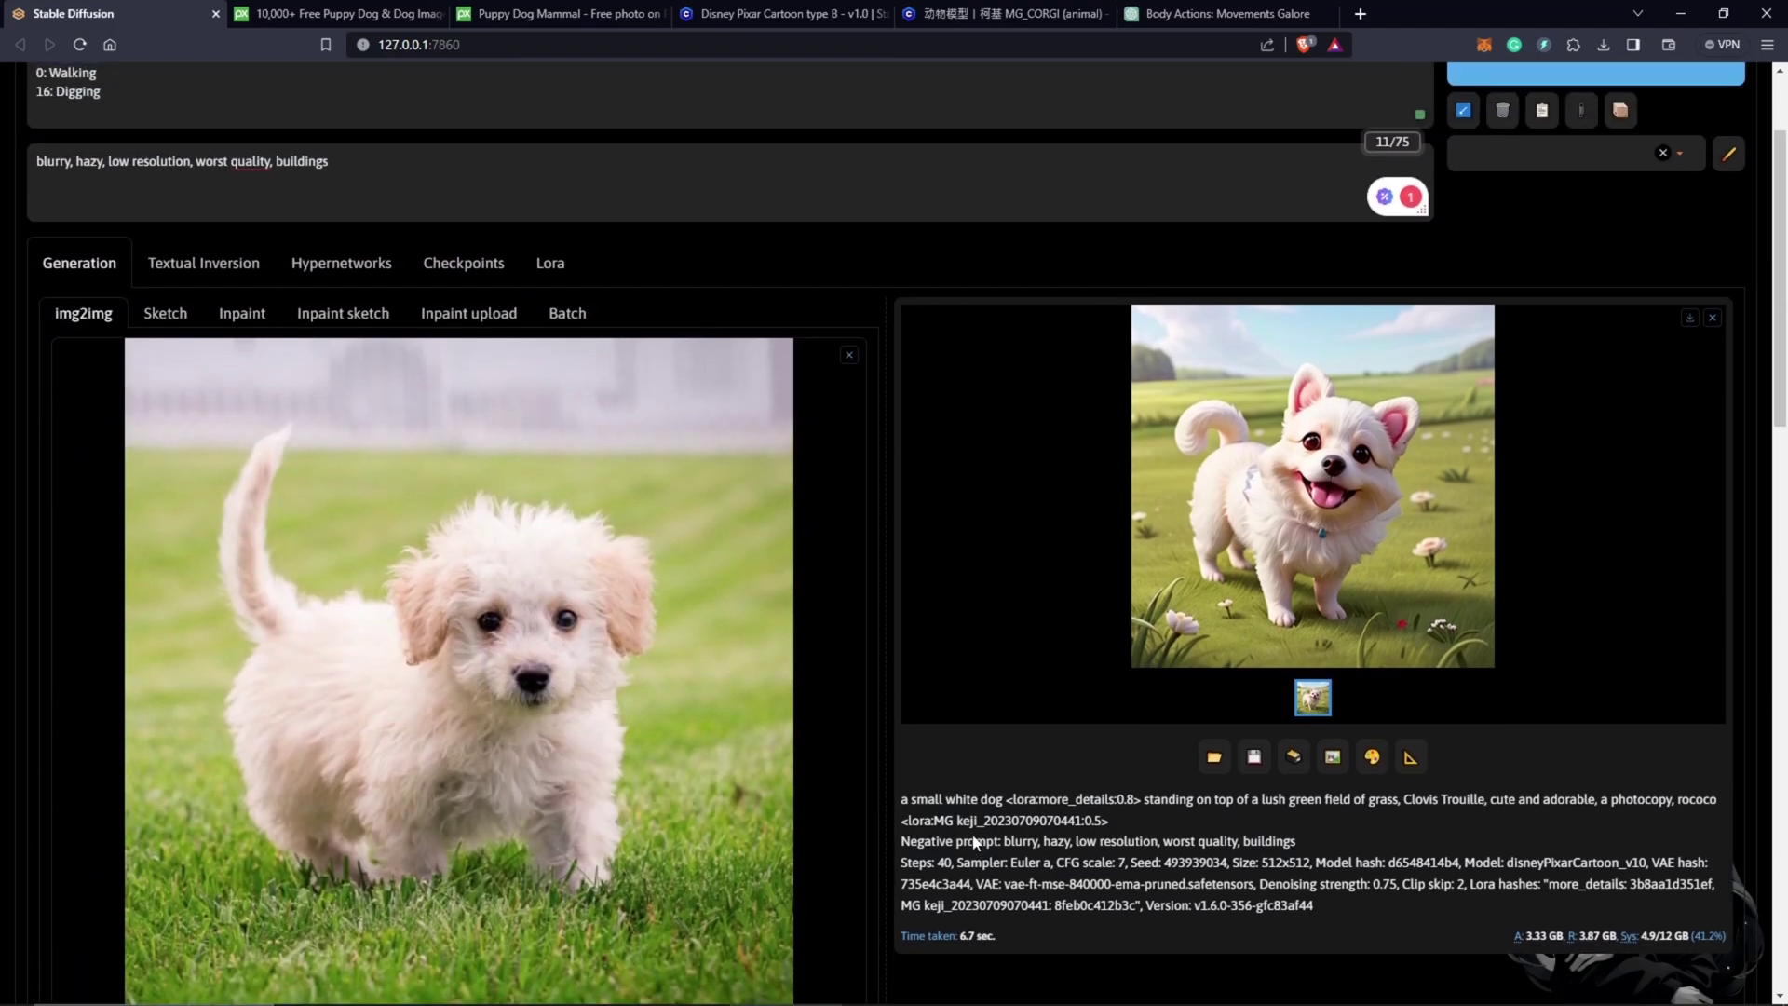
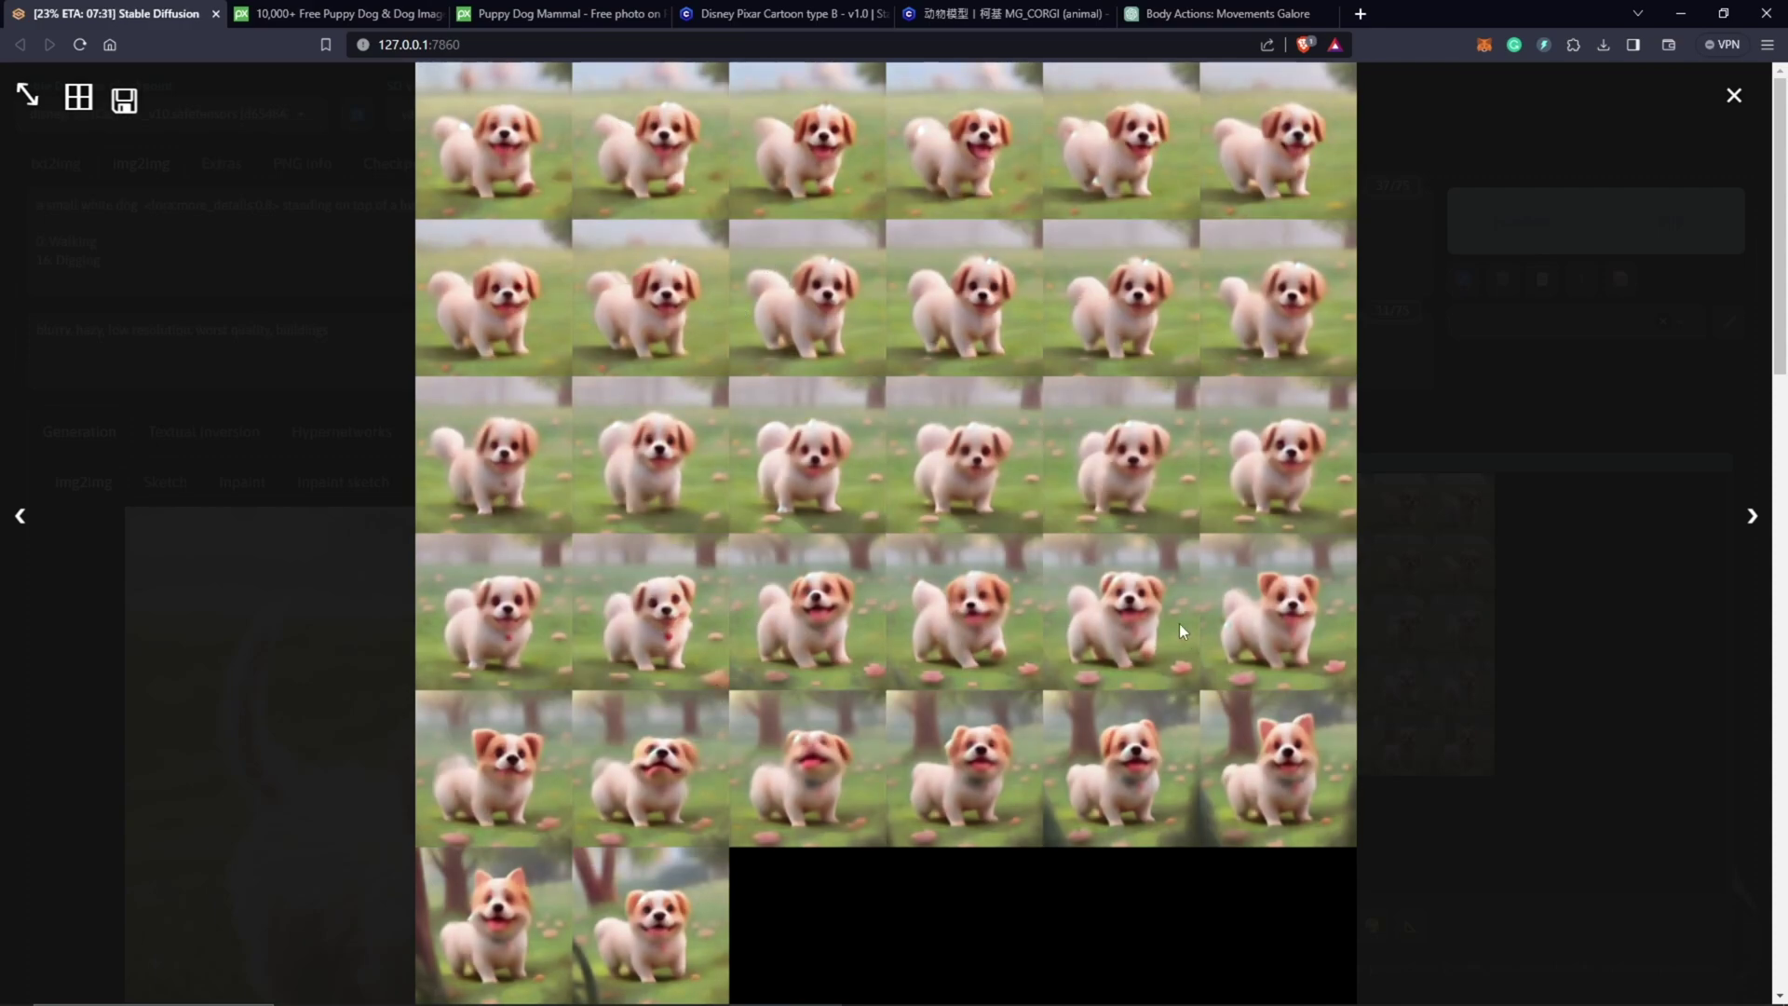
click(1537, 692)
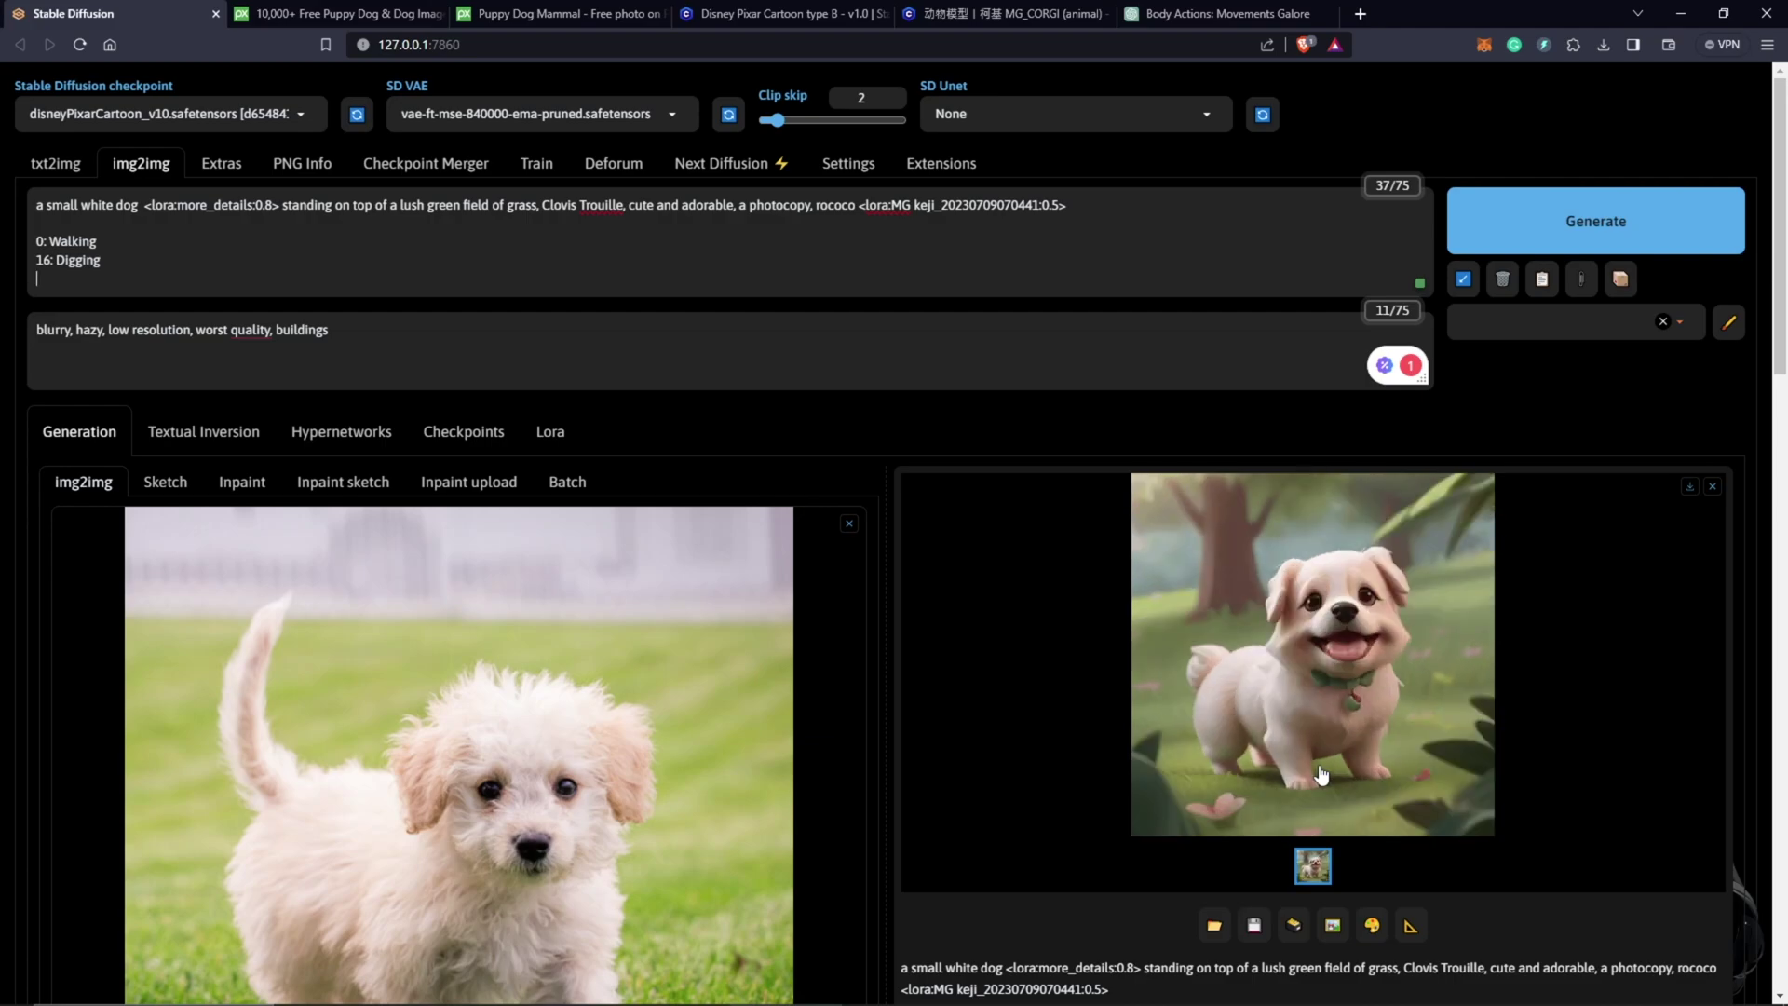
Set the weight of Digging in the frame 16 prompt line to 1.3.
double_click(60, 264)
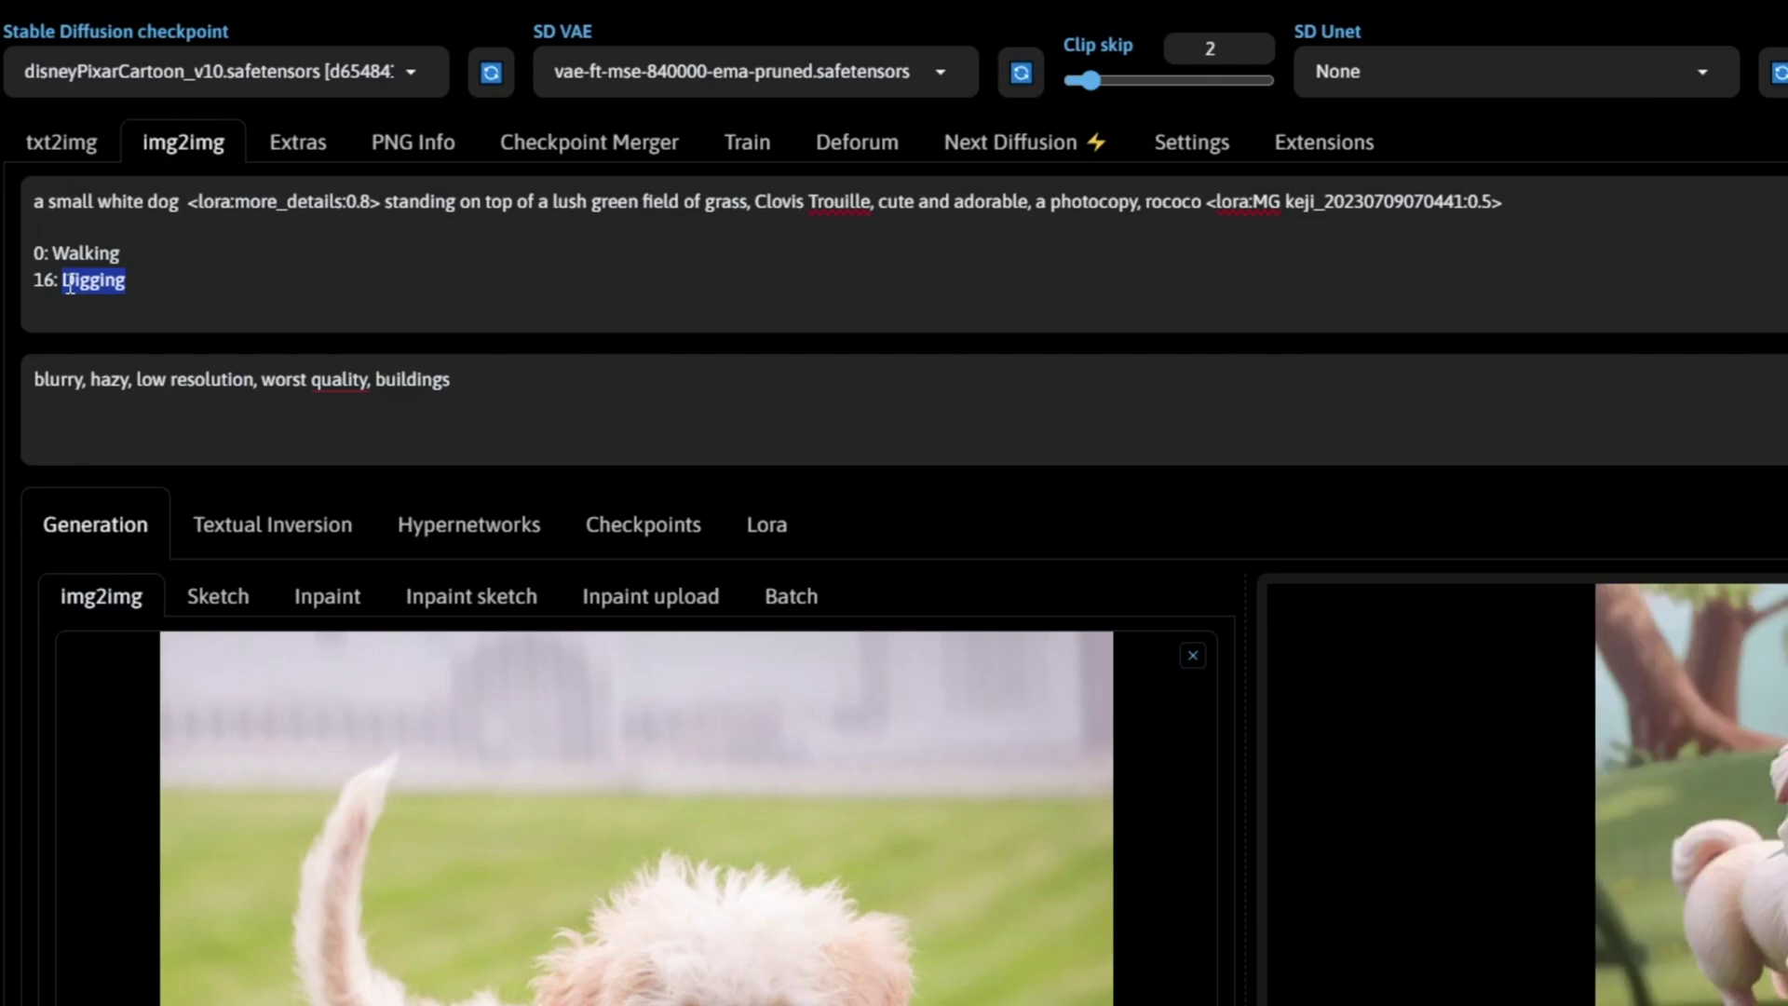
key(ctrl+Up)
key(ctrl+Up)
key(ctrl+Up)
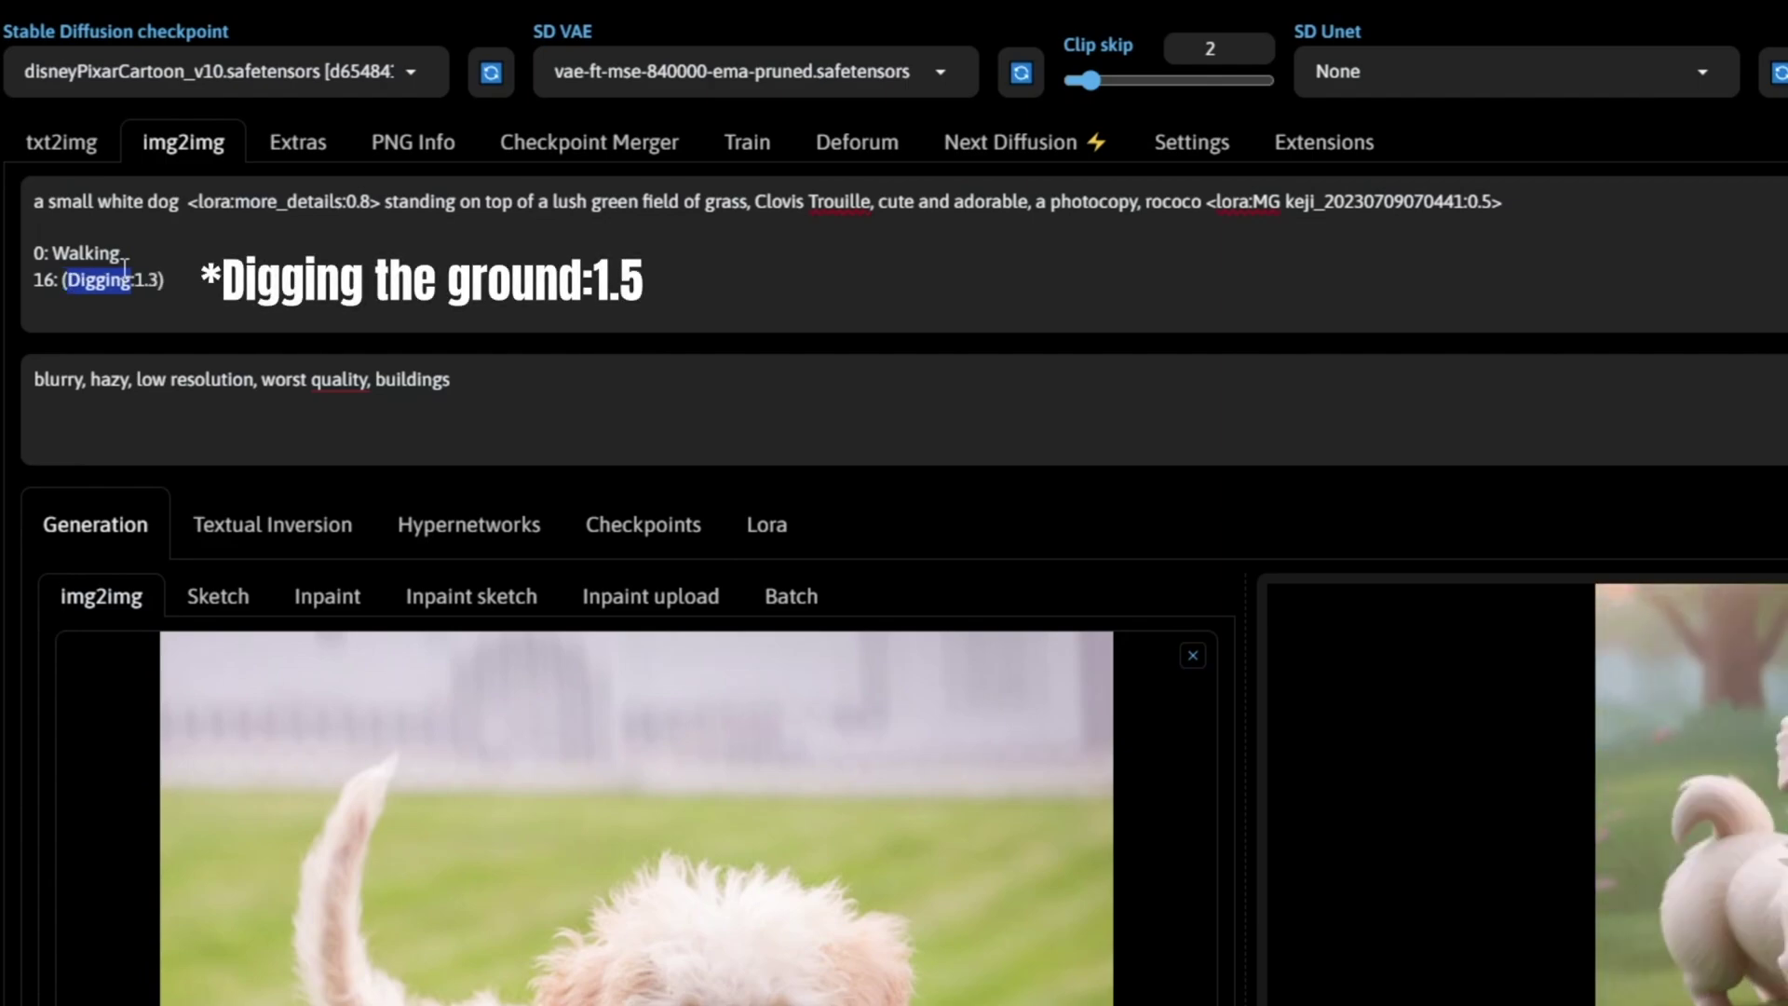
click(1248, 535)
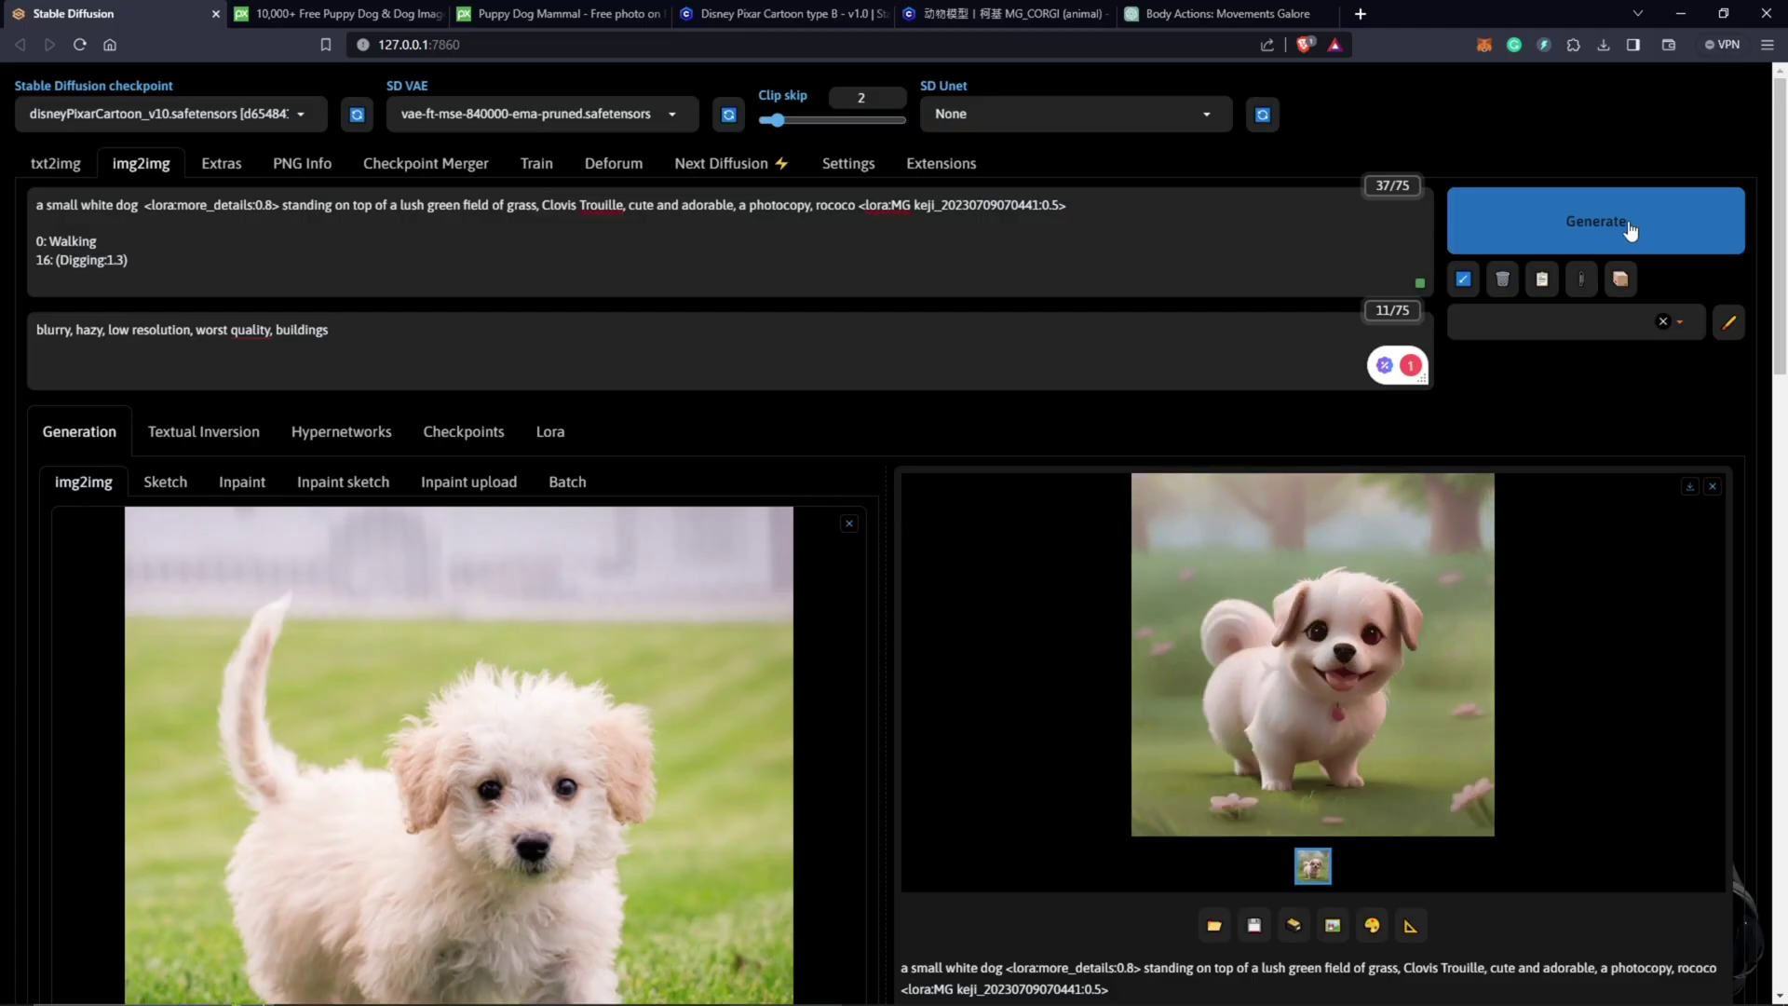
Change the frame 16 prompt to (Digging the ground:1.5), regenerate the animation and inspect its enlarged frame preview.
click(1626, 225)
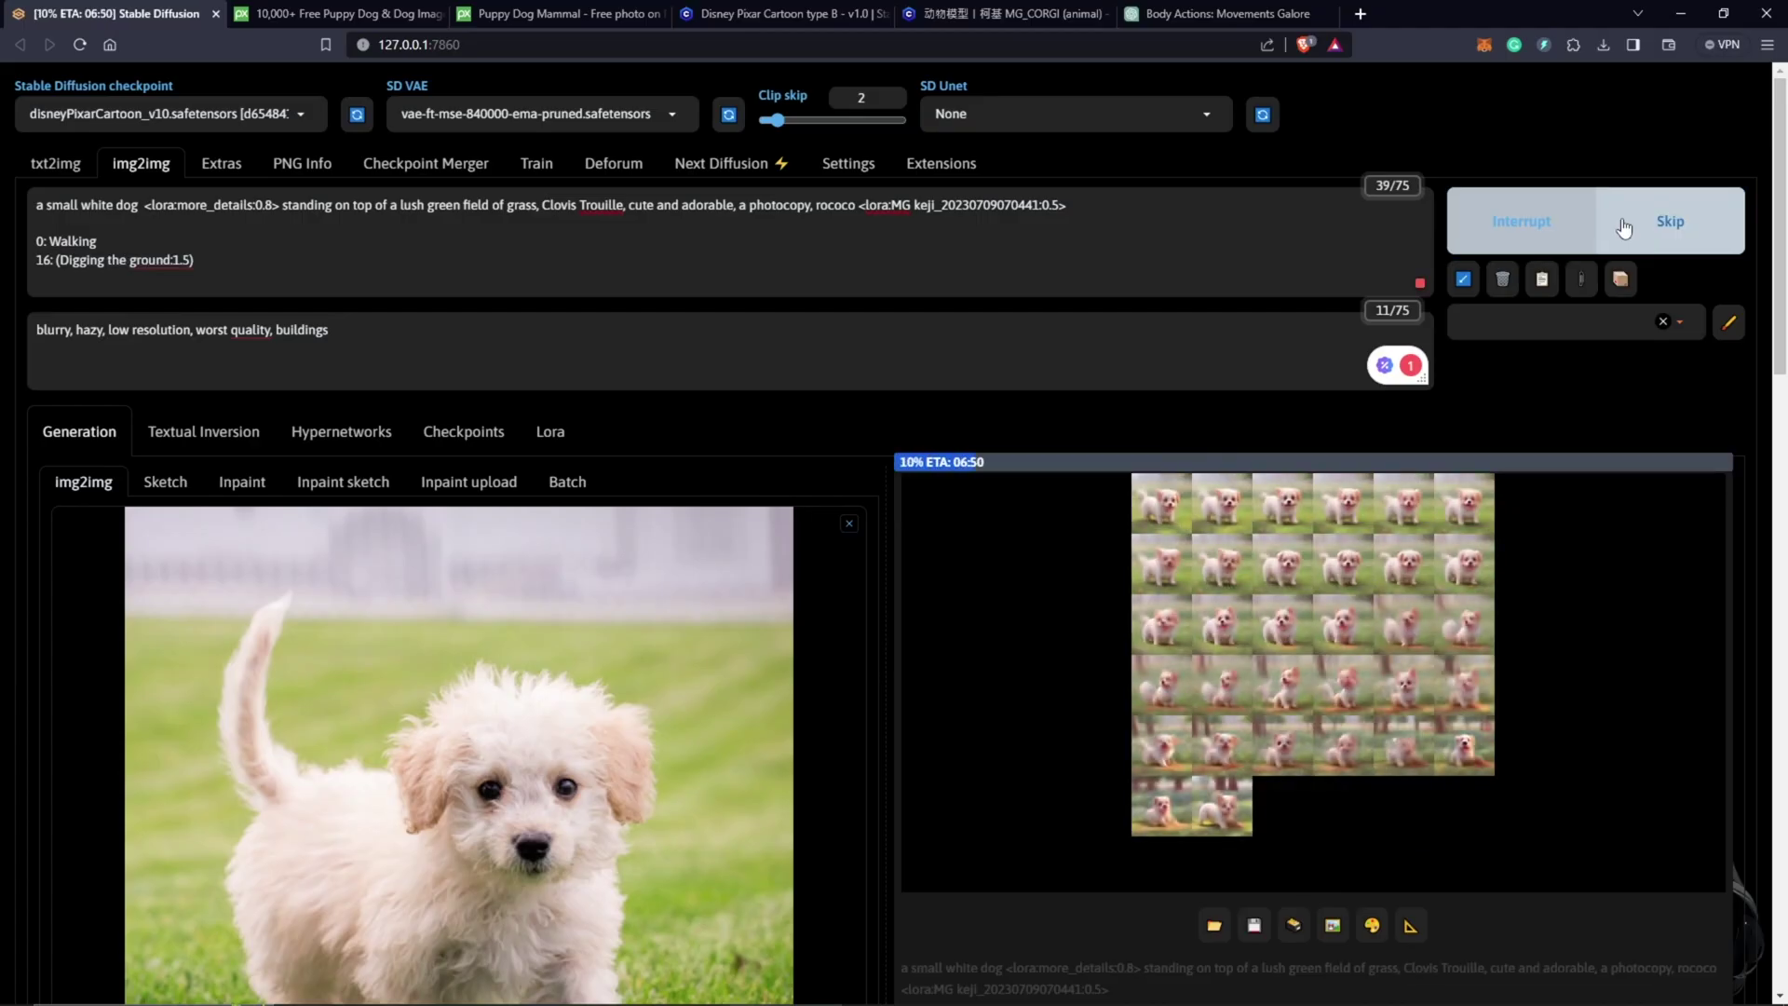
click(1283, 568)
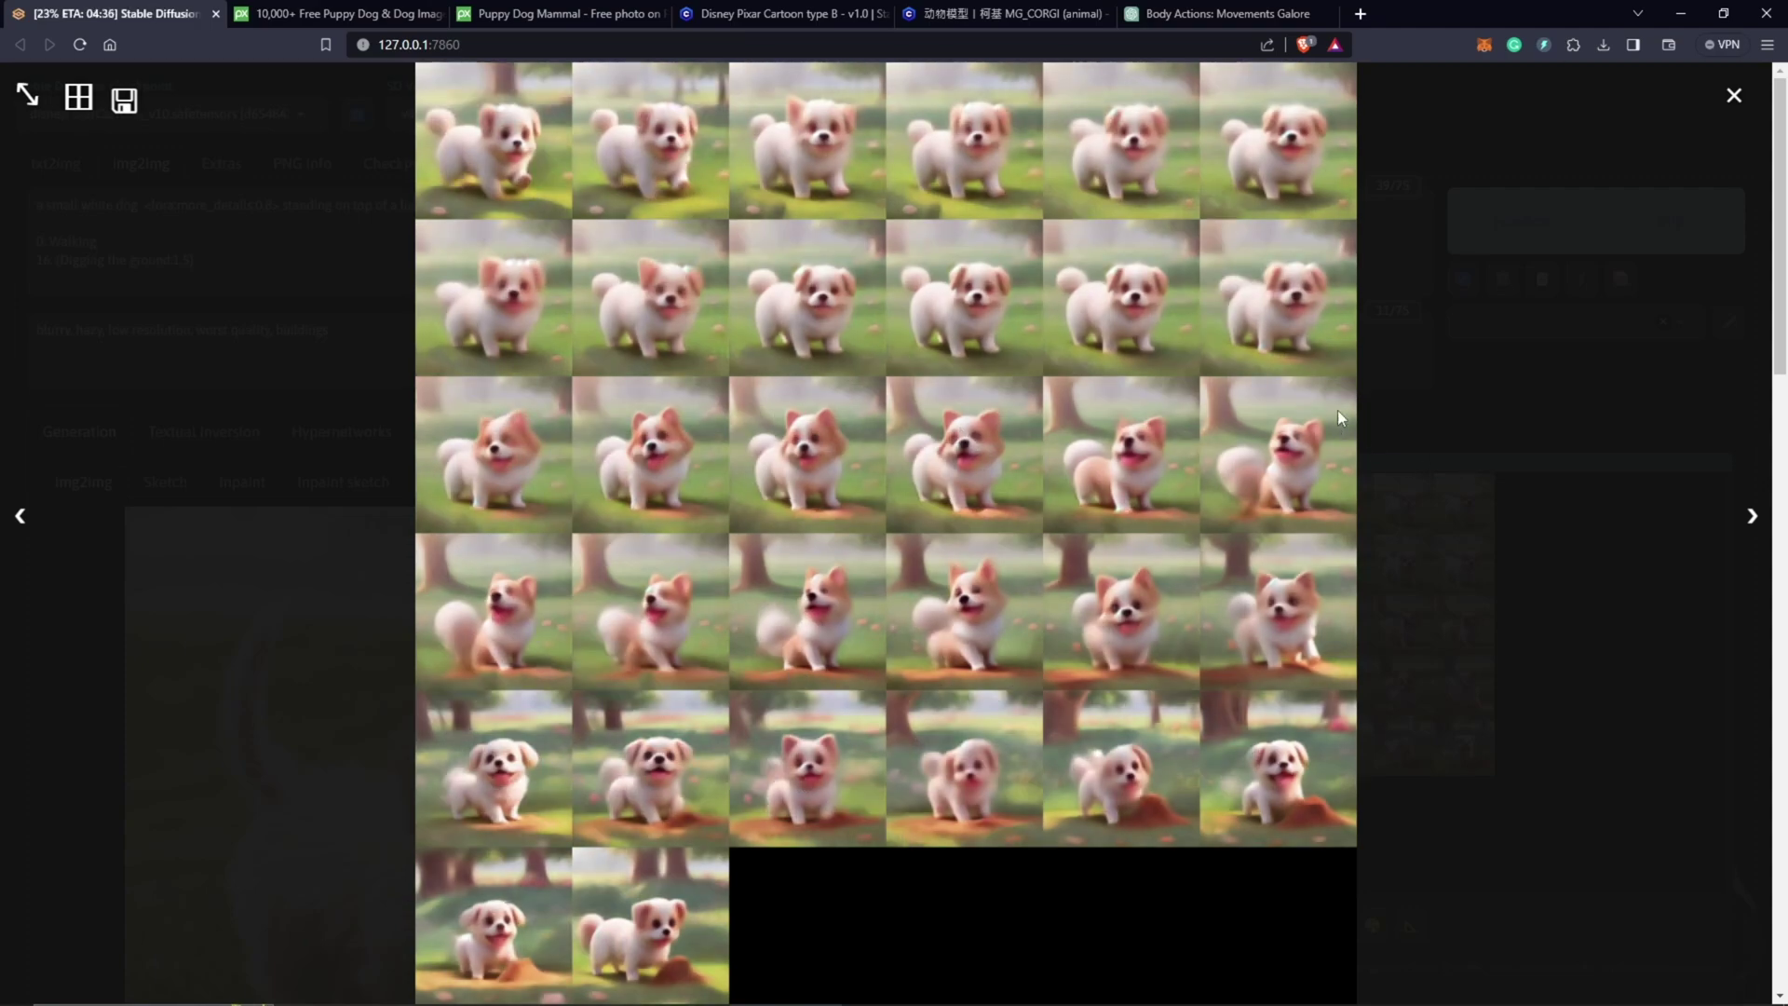
click(1534, 681)
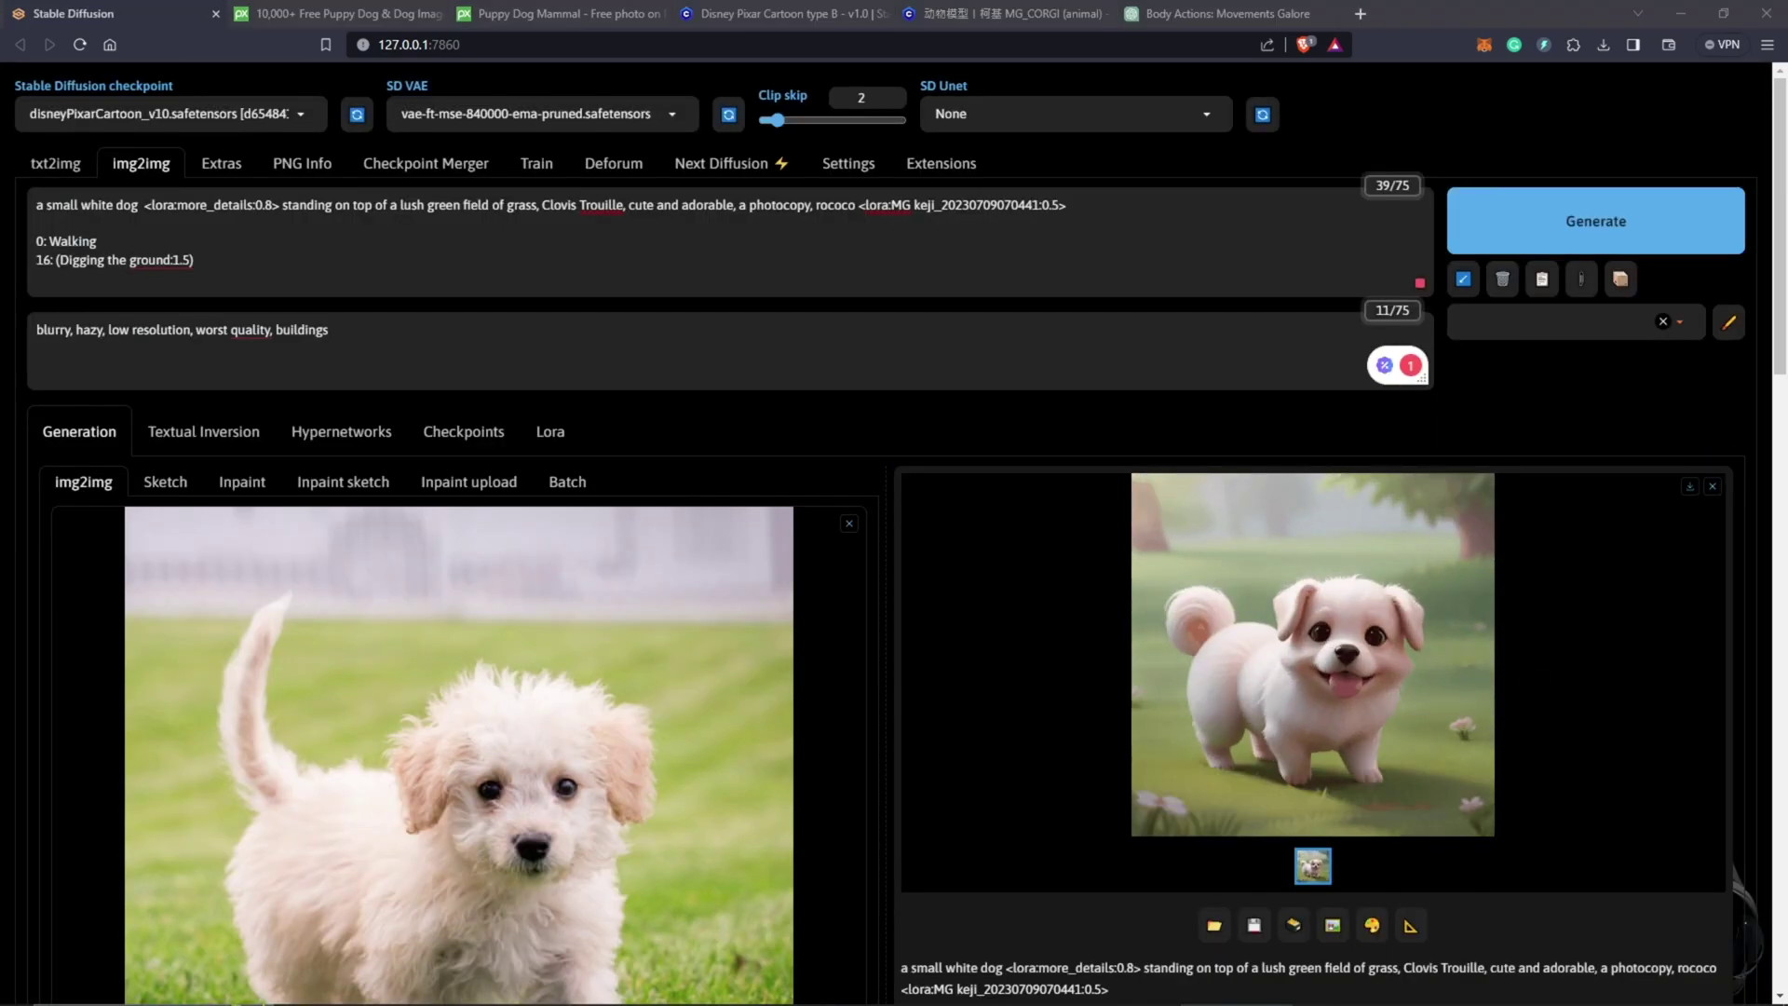
Open the img2img-images output folder for the generated animation.
click(1253, 683)
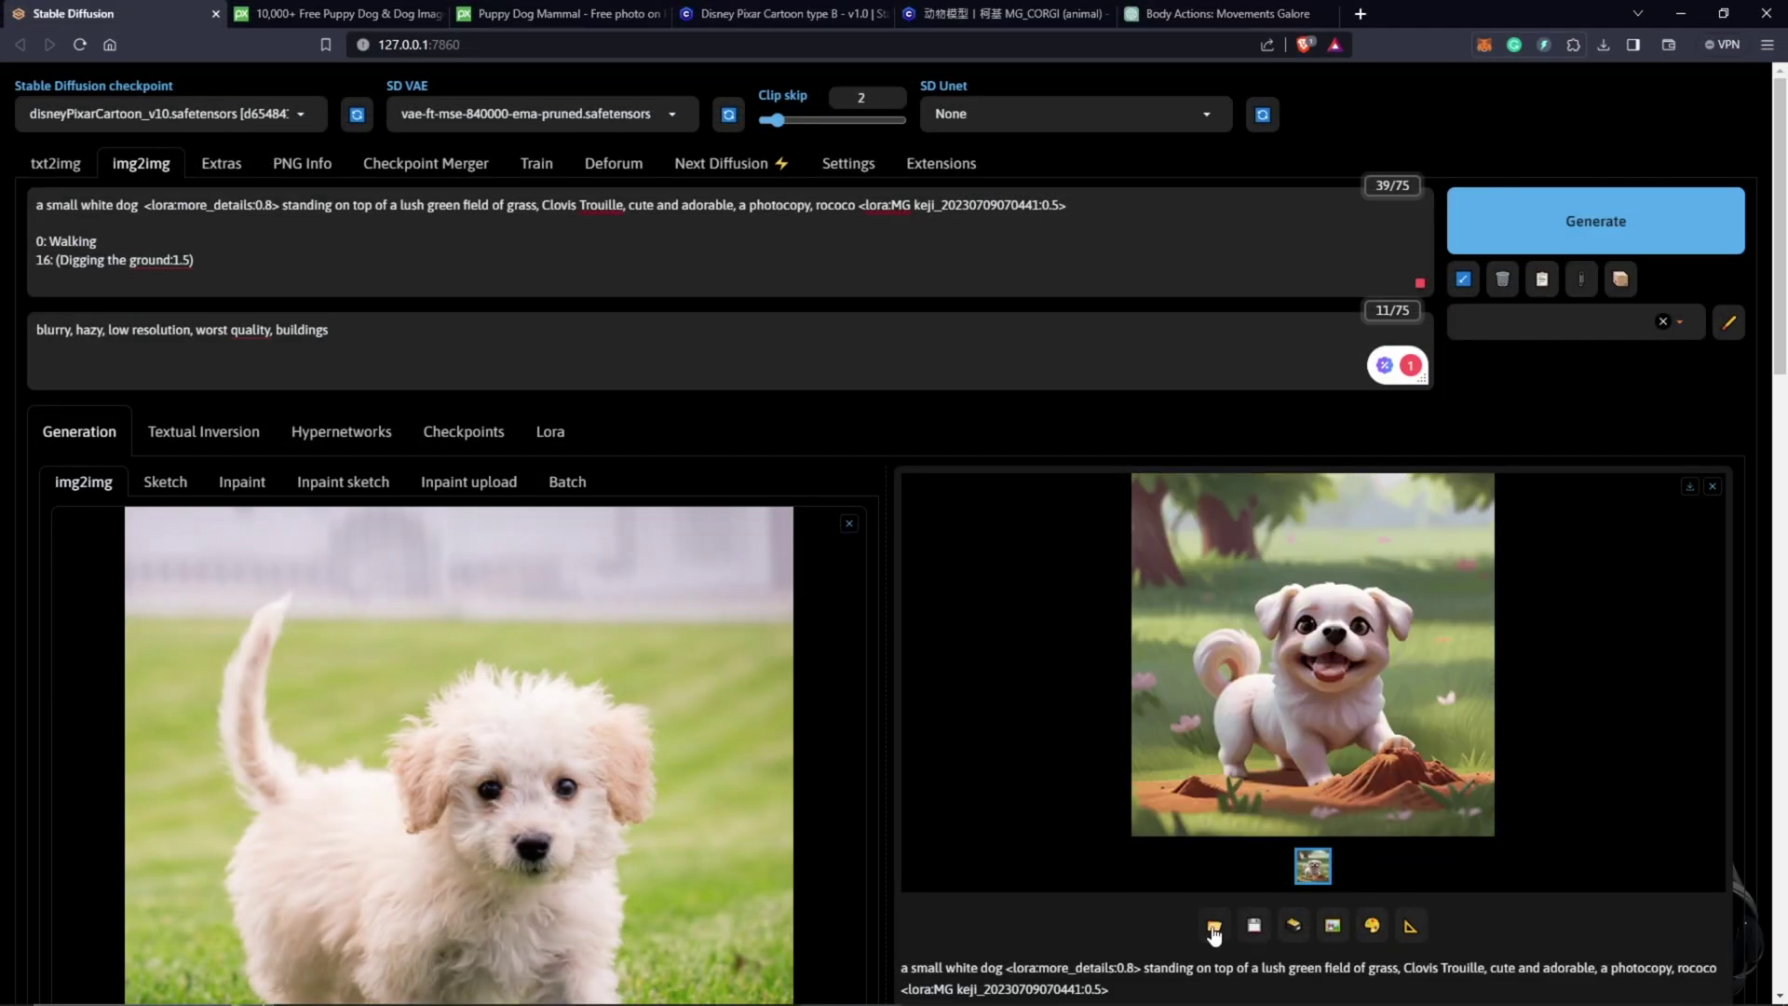
click(1213, 927)
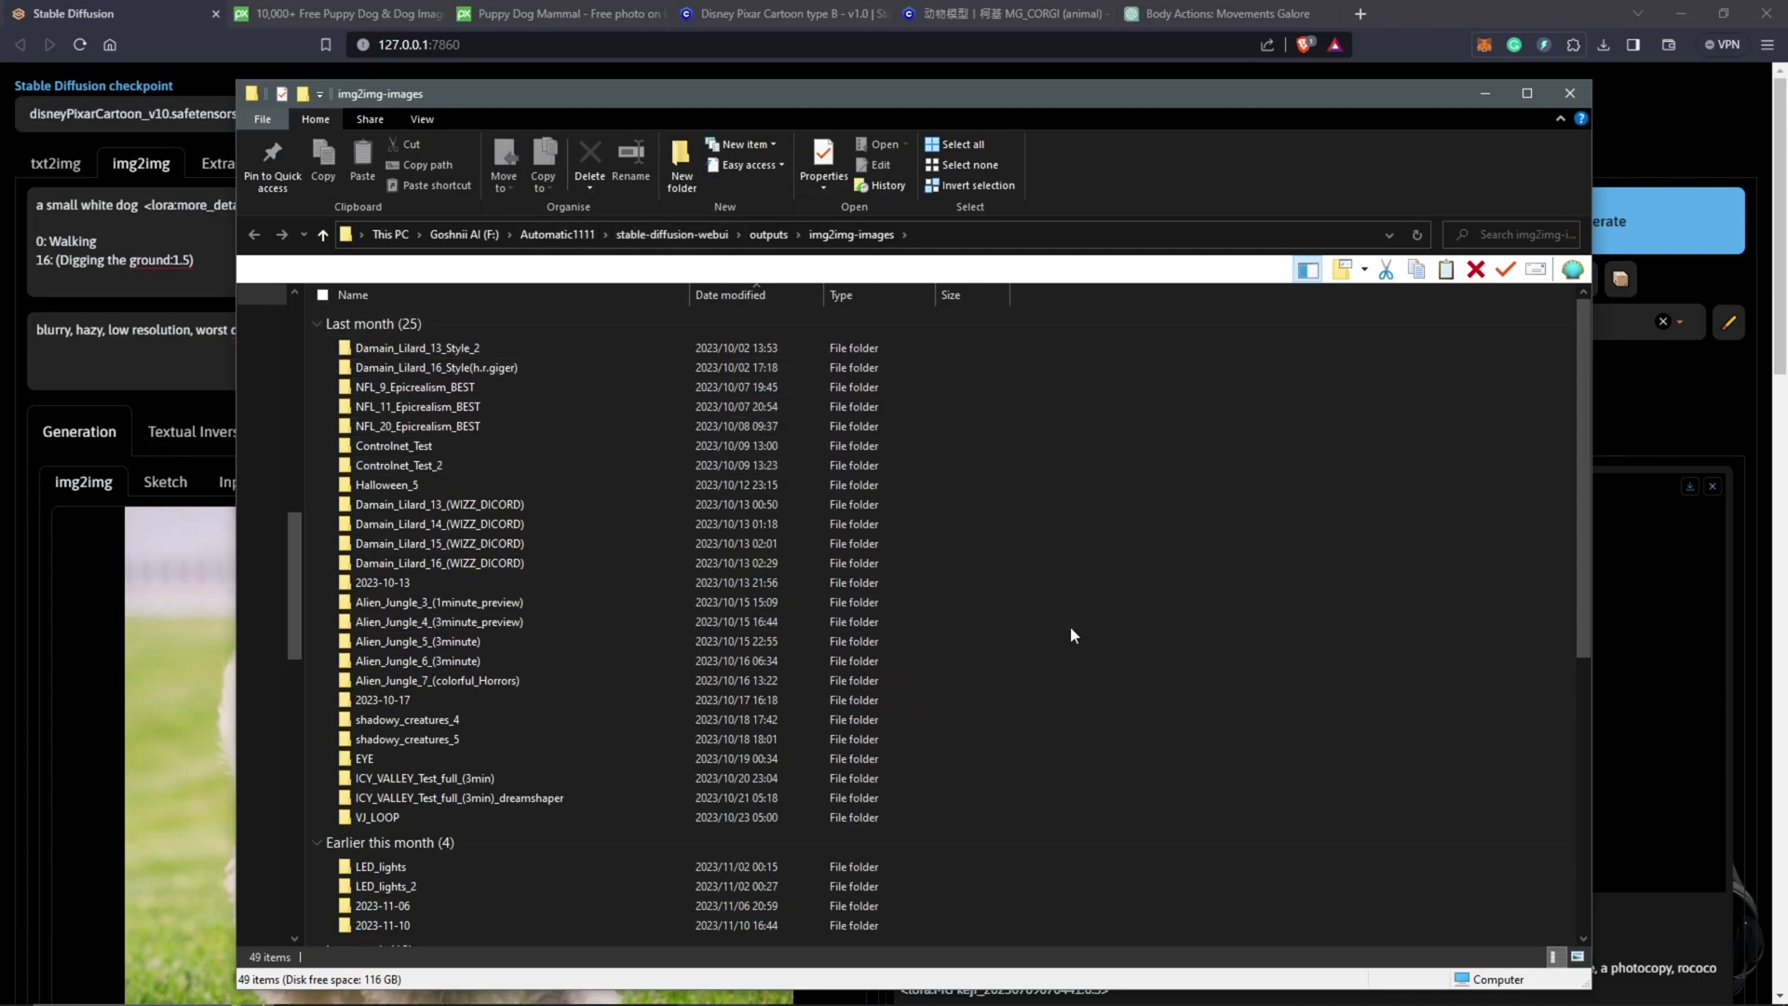
Go up to the stable-diffusion-webui folder, open its outputs folder and narrow the window.
scroll(1071, 624, down, 9)
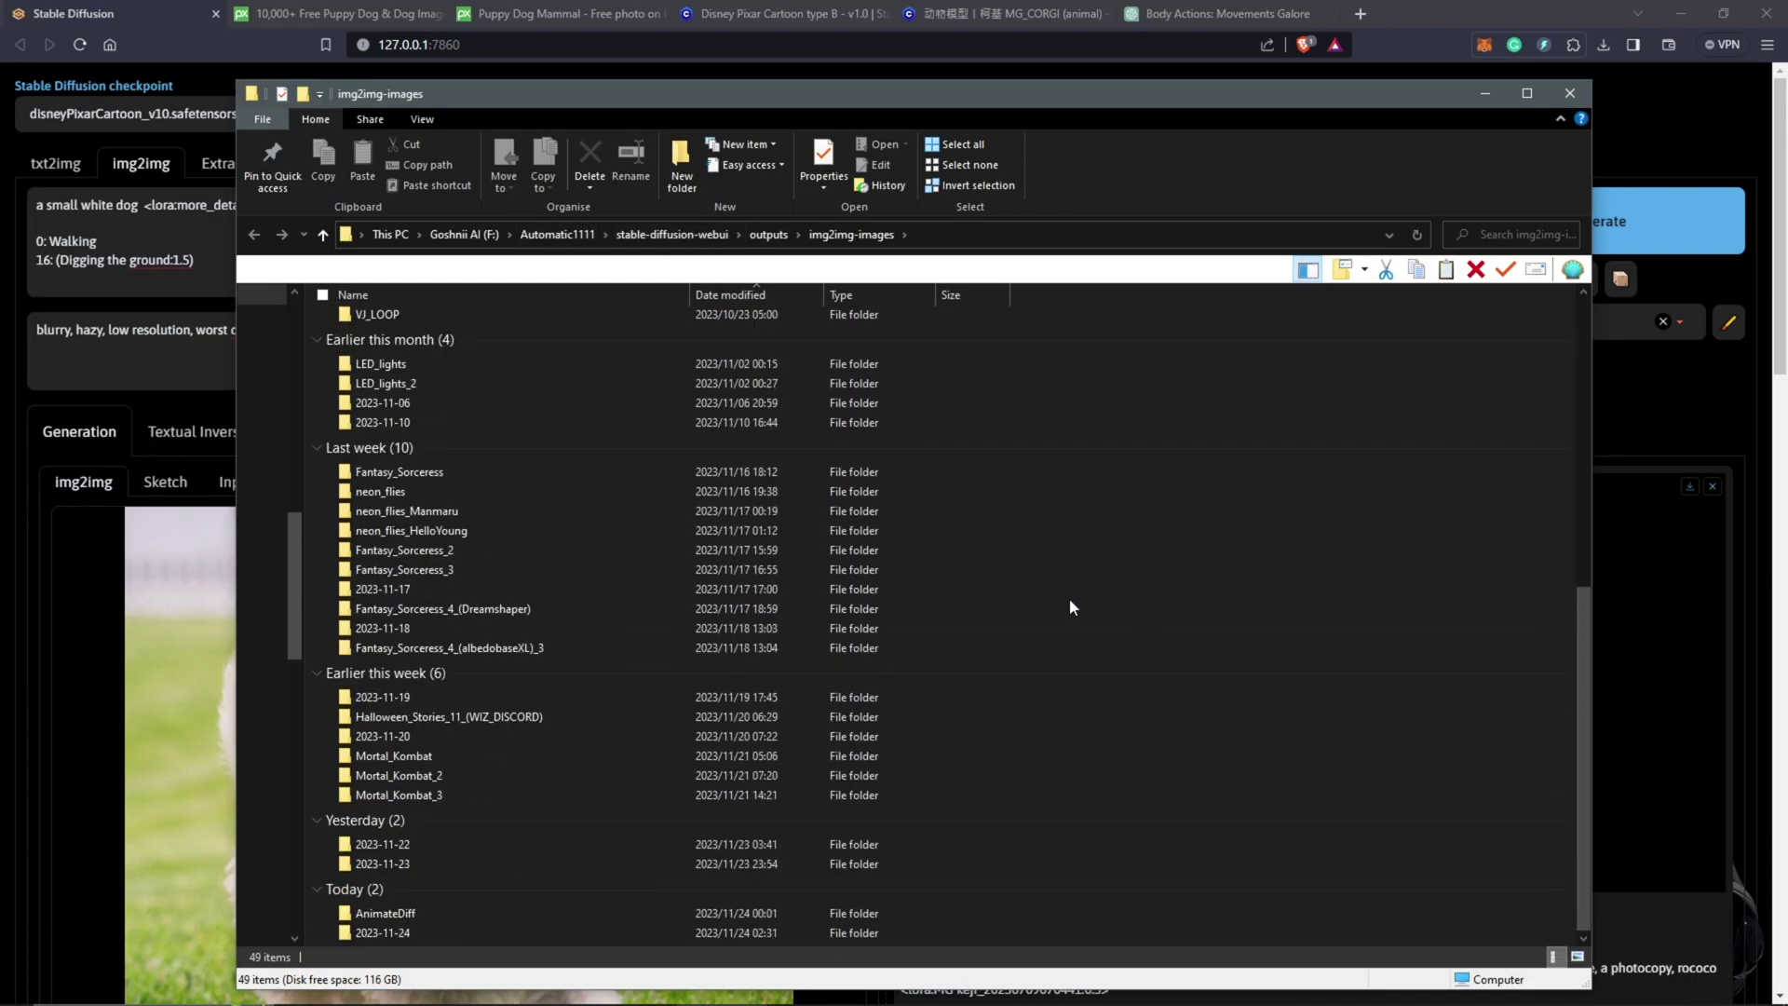
scroll(1069, 597, up, 9)
scroll(1069, 598, down, 9)
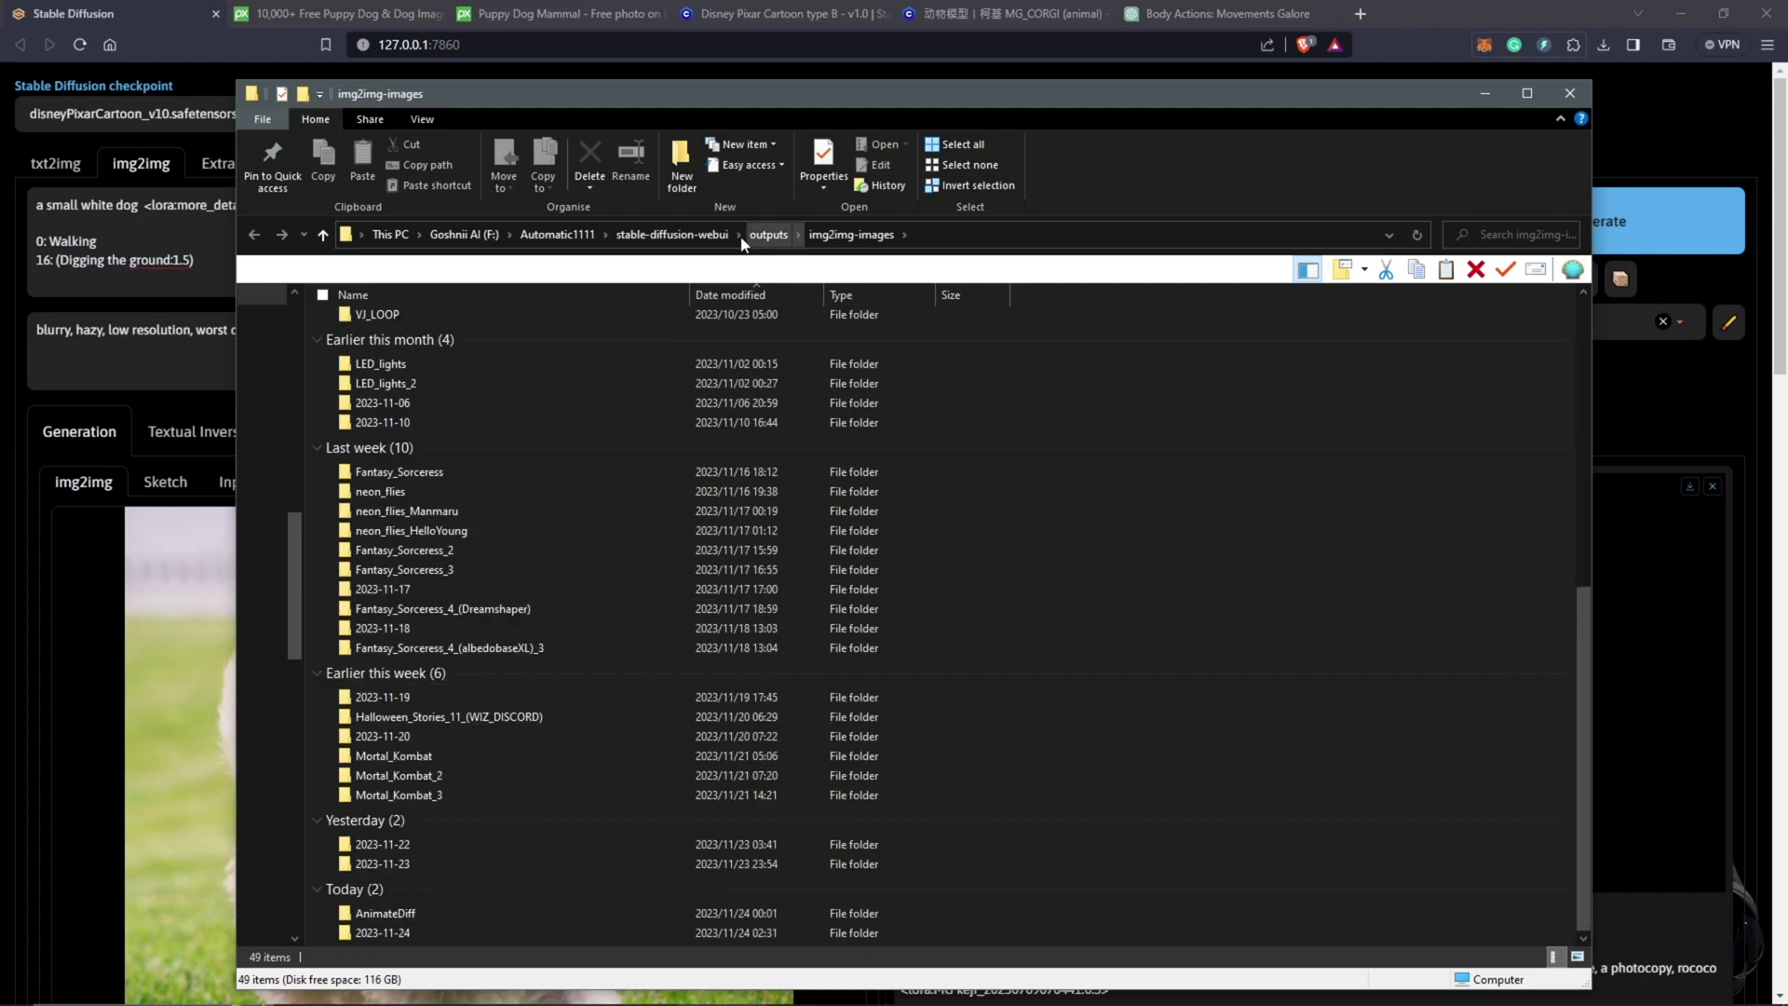
click(675, 233)
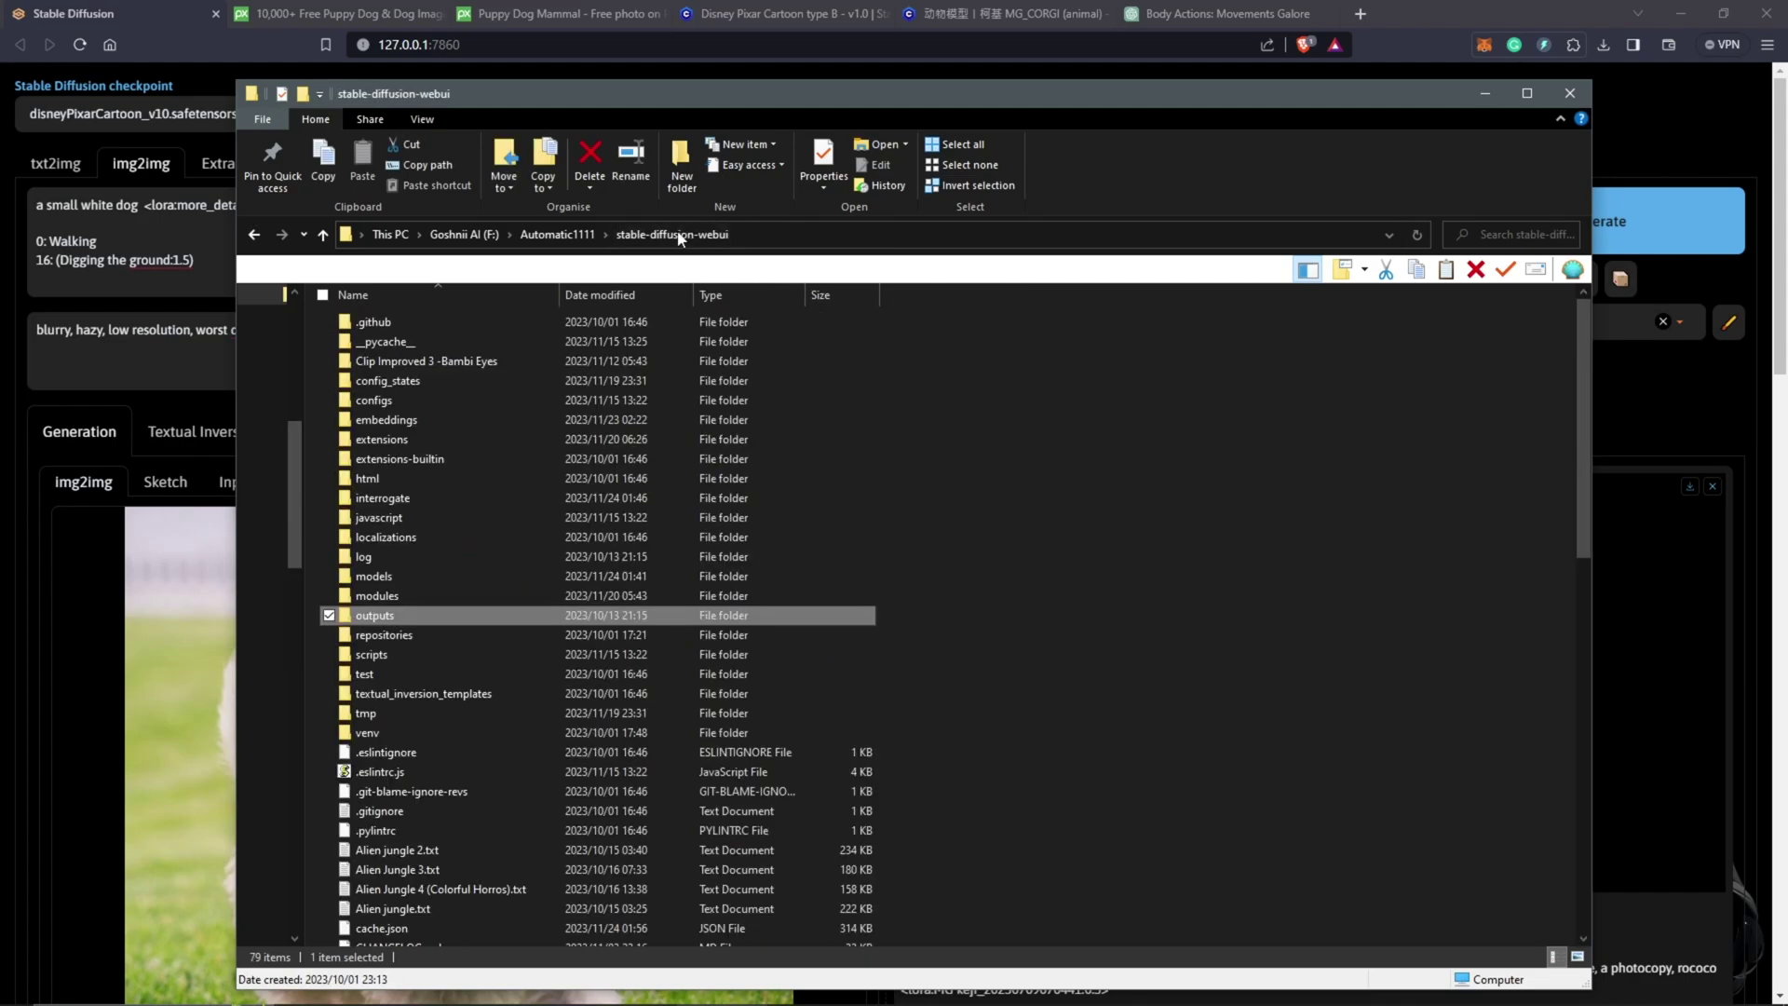
double_click(376, 618)
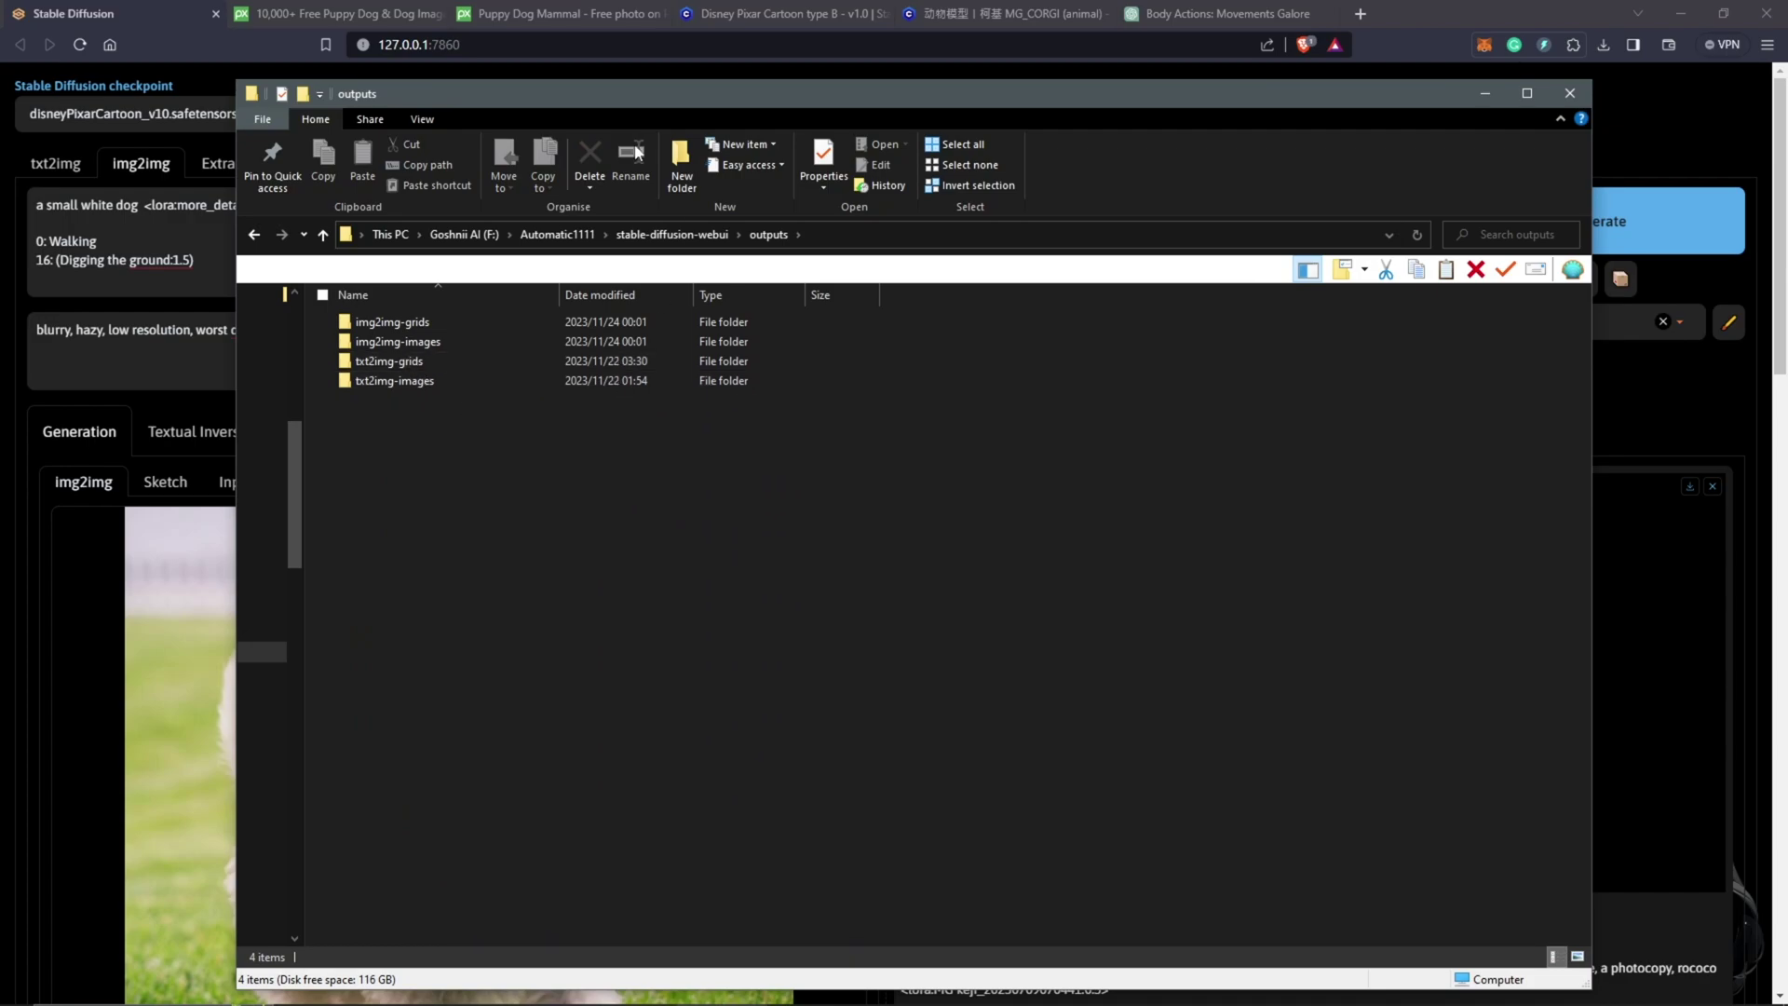
drag(1591, 526, 1086, 526)
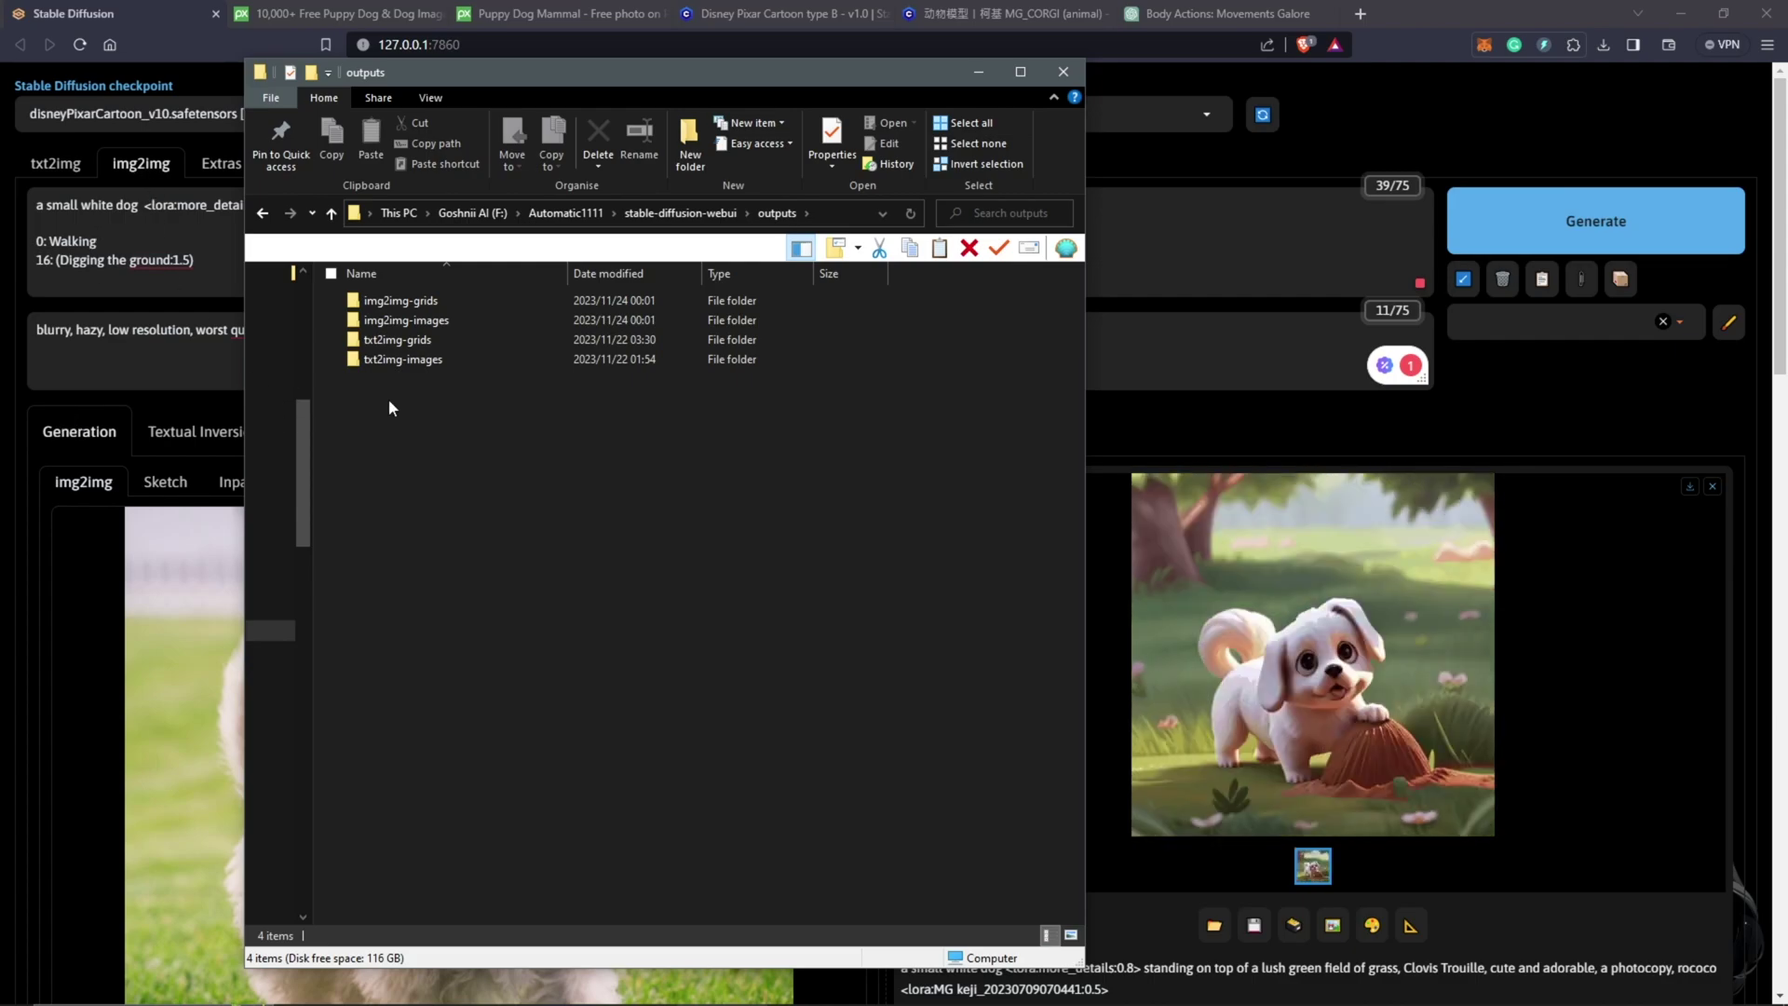
Open the 2023-11-24 folder in img2img-images and look through the generated puppy frames.
click(444, 324)
double_click(444, 326)
scroll(494, 634, down, 9)
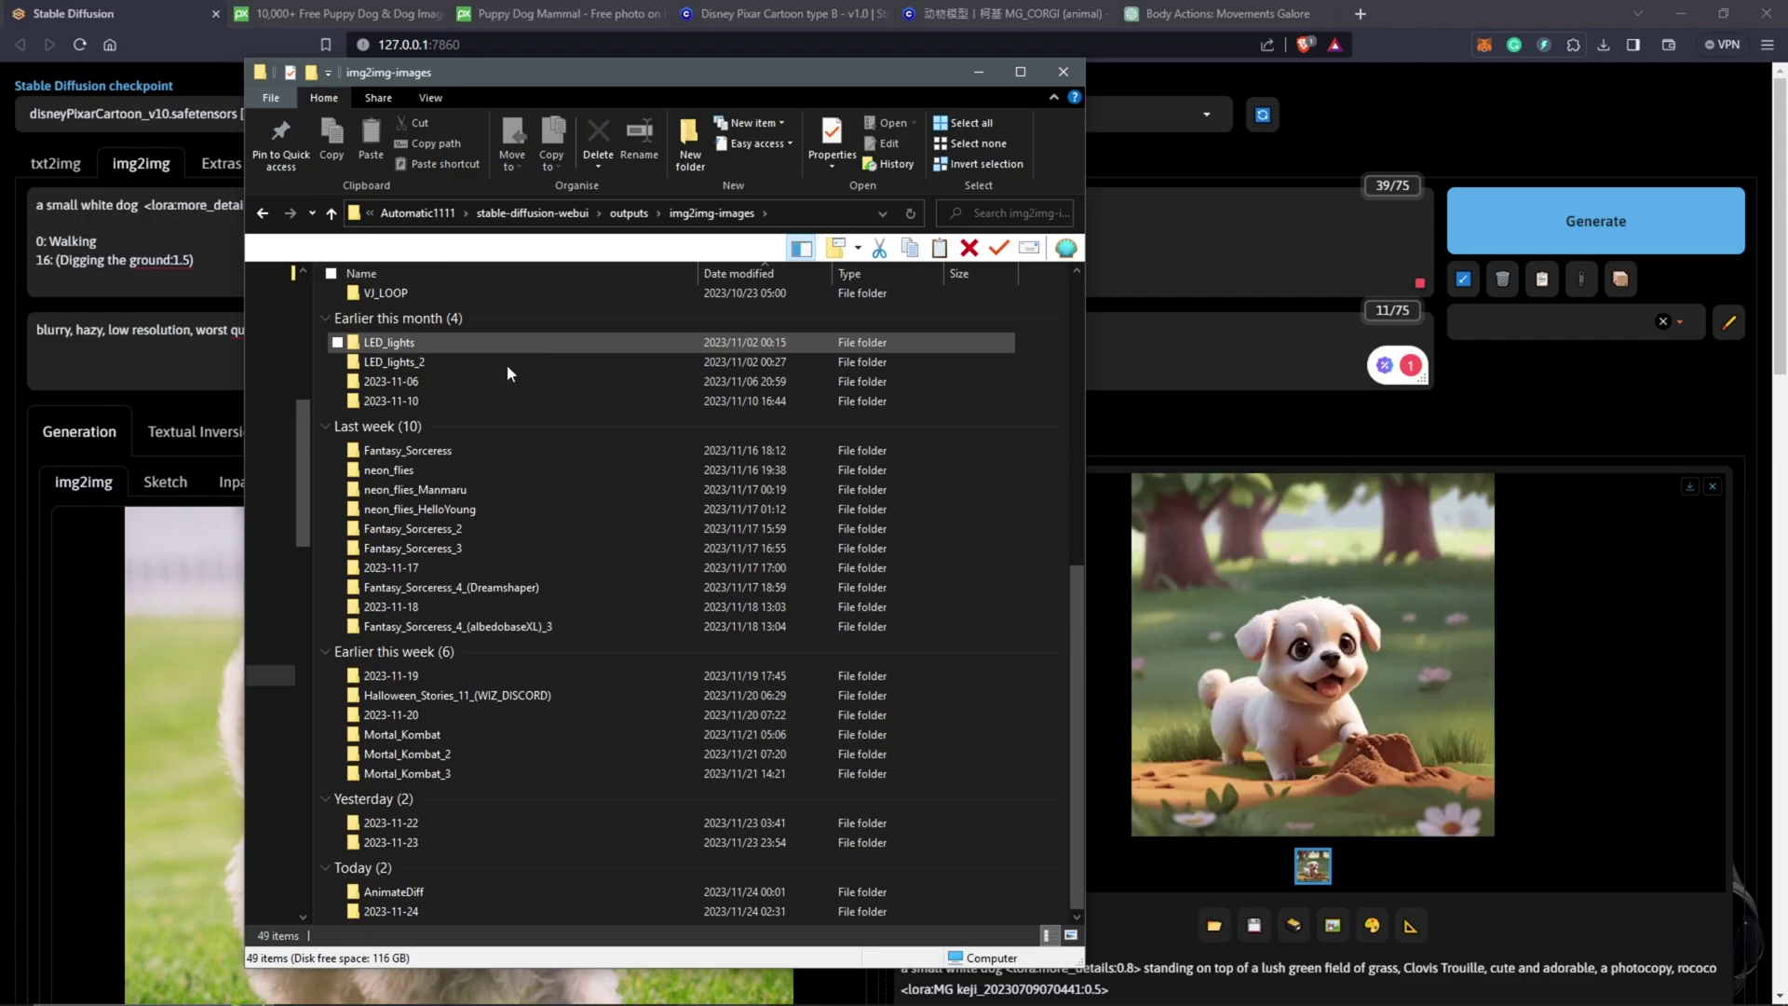
double_click(387, 910)
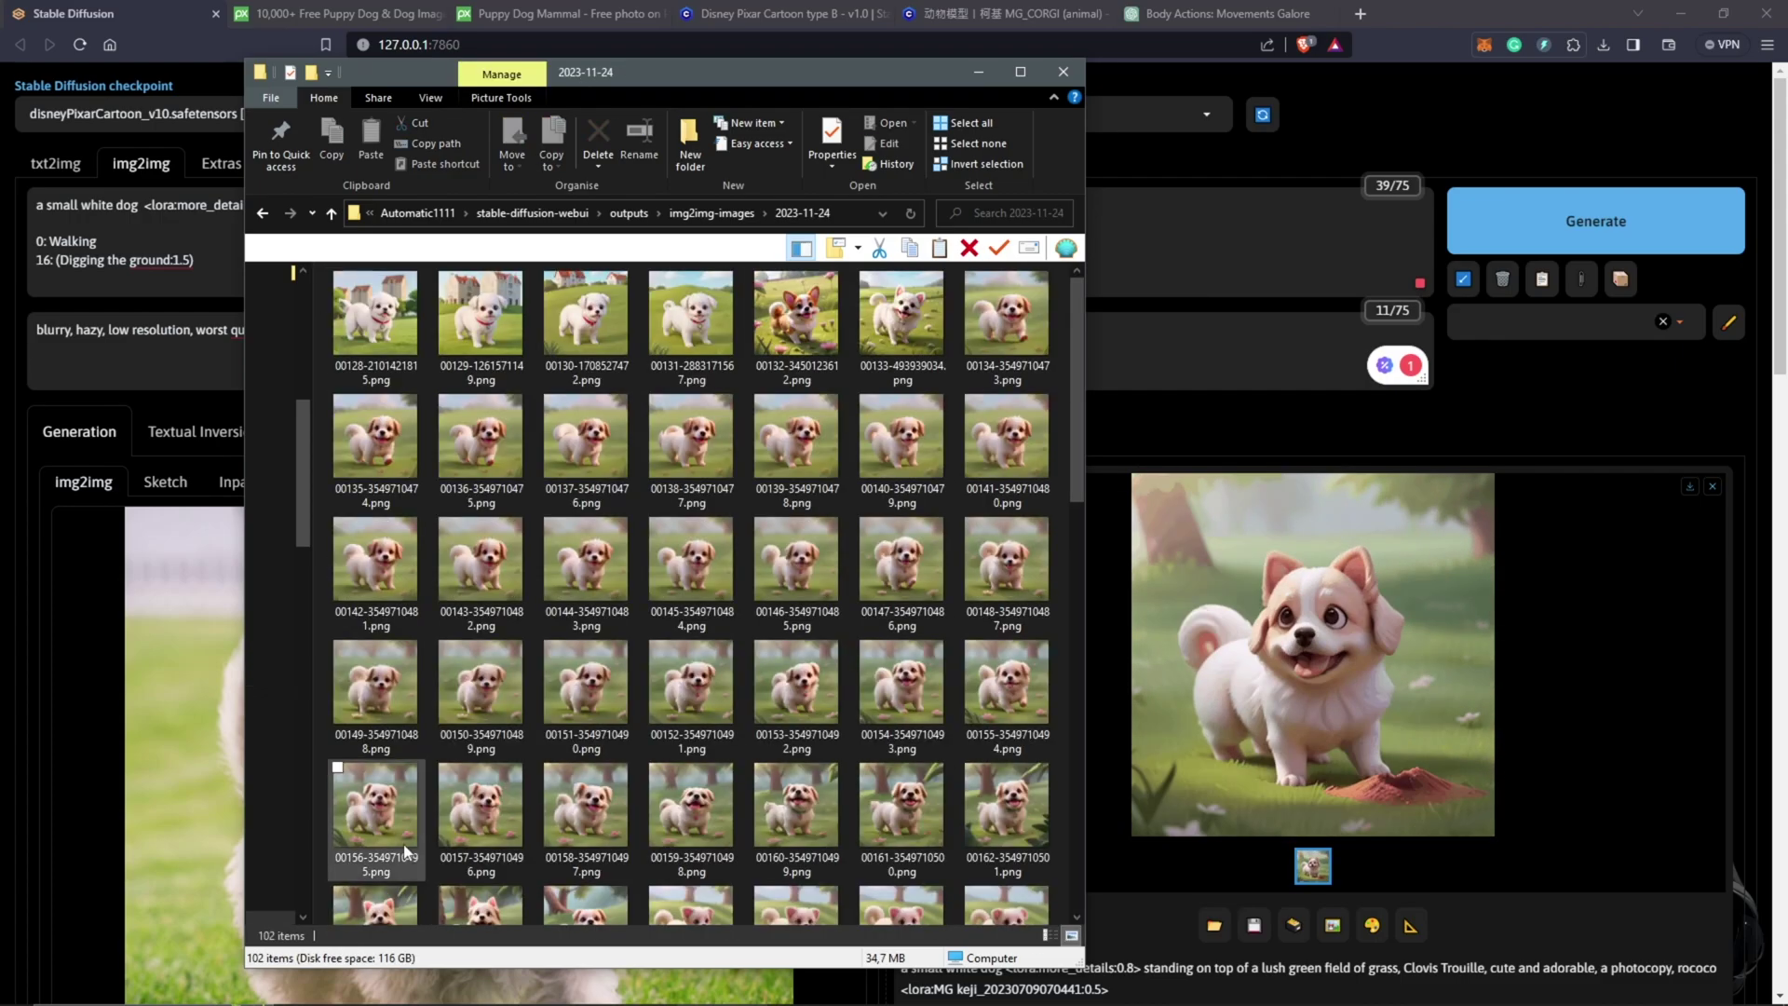
scroll(959, 601, down, 10)
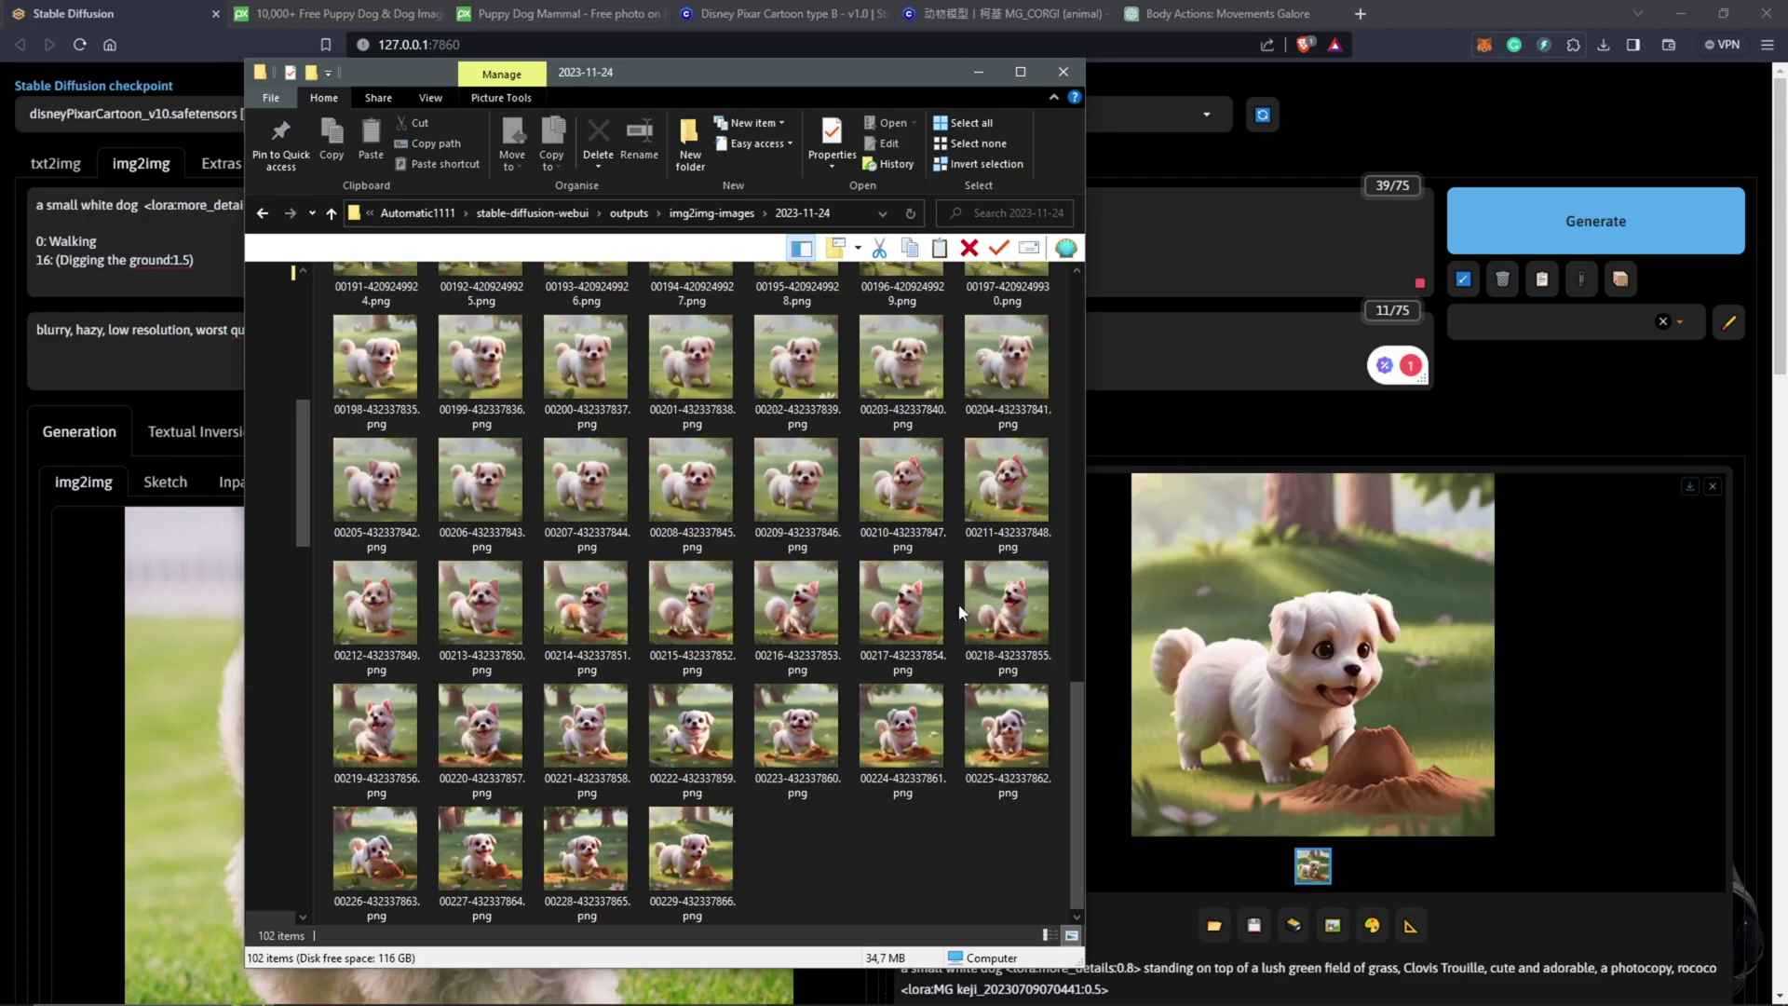
View the txt2img-images AnimateDiff output folder for 2023-11-22, then return to the outputs folder.
click(630, 215)
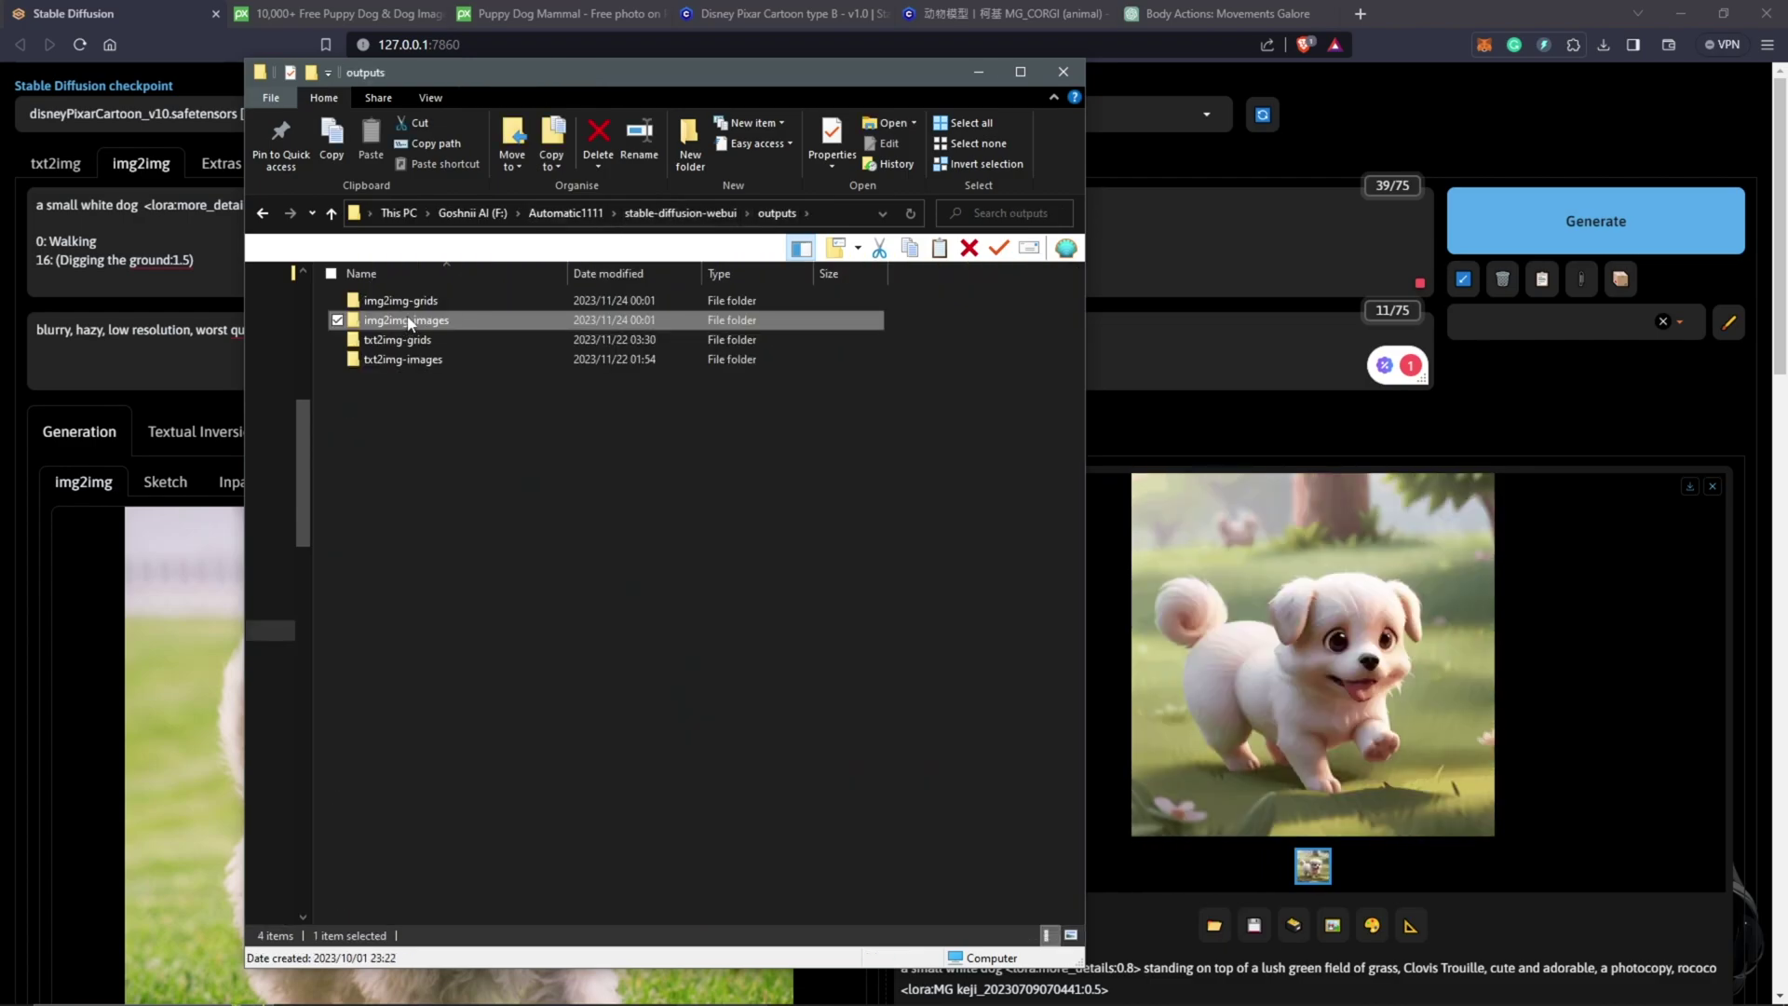
double_click(421, 360)
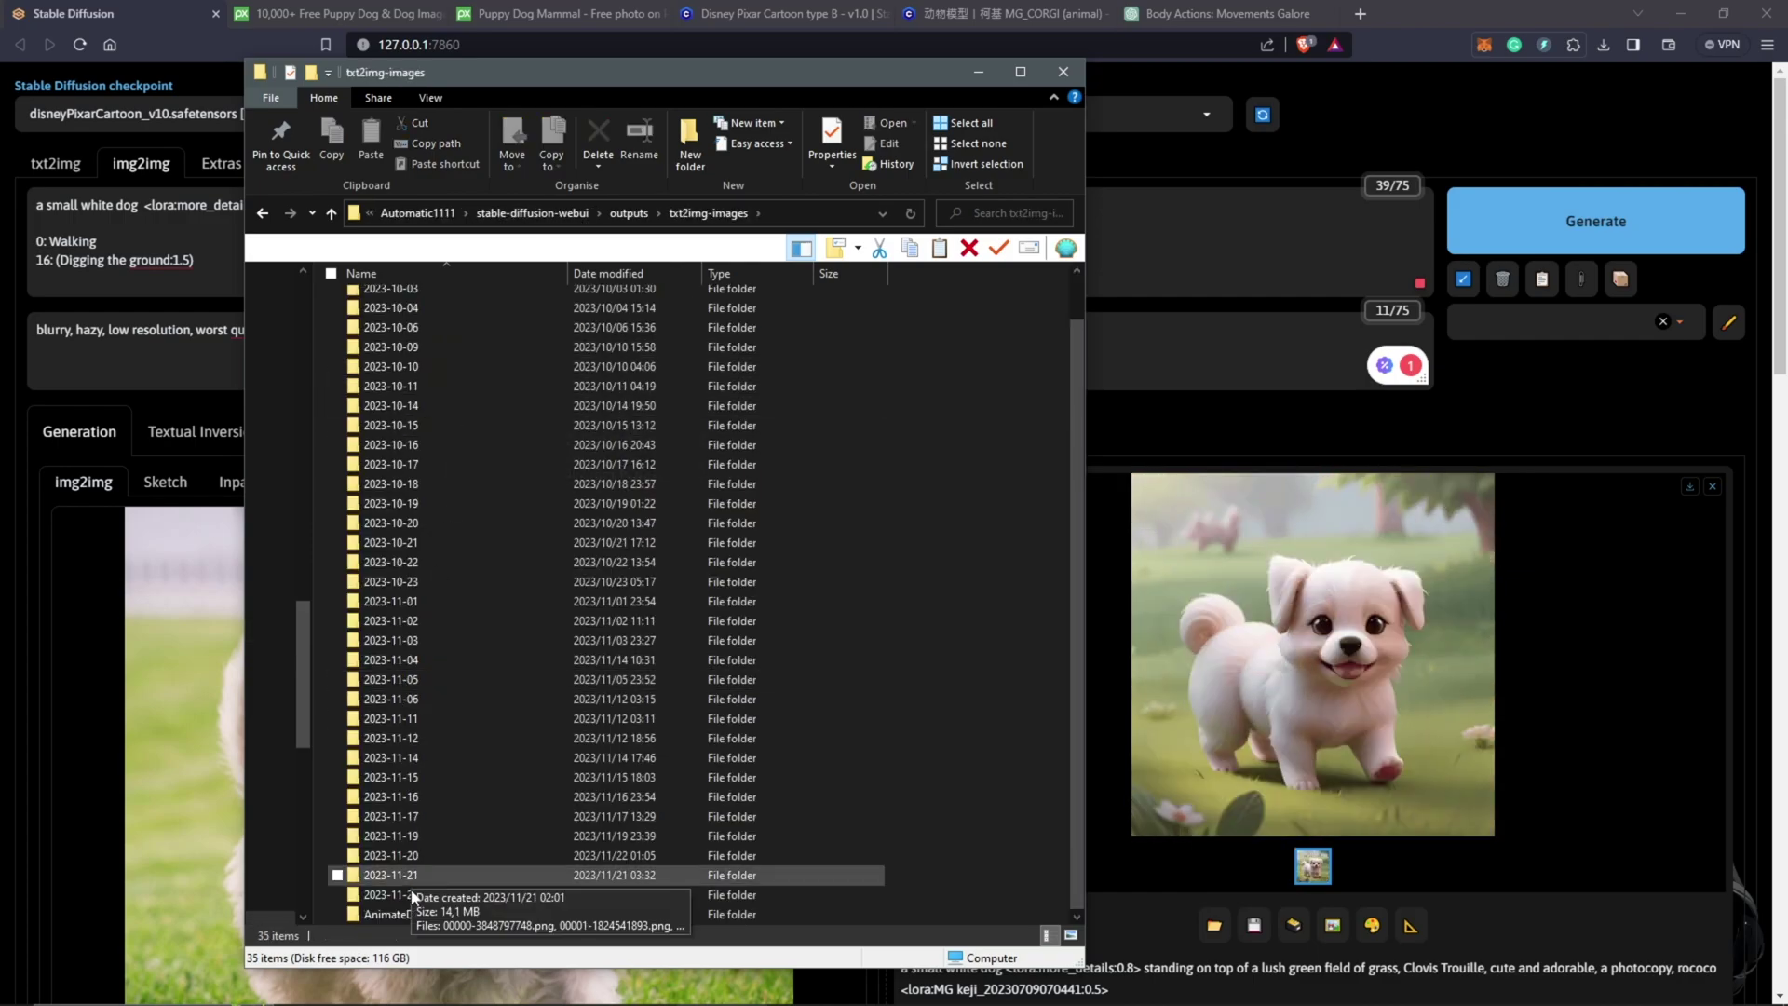
scroll(405, 917, down, 1)
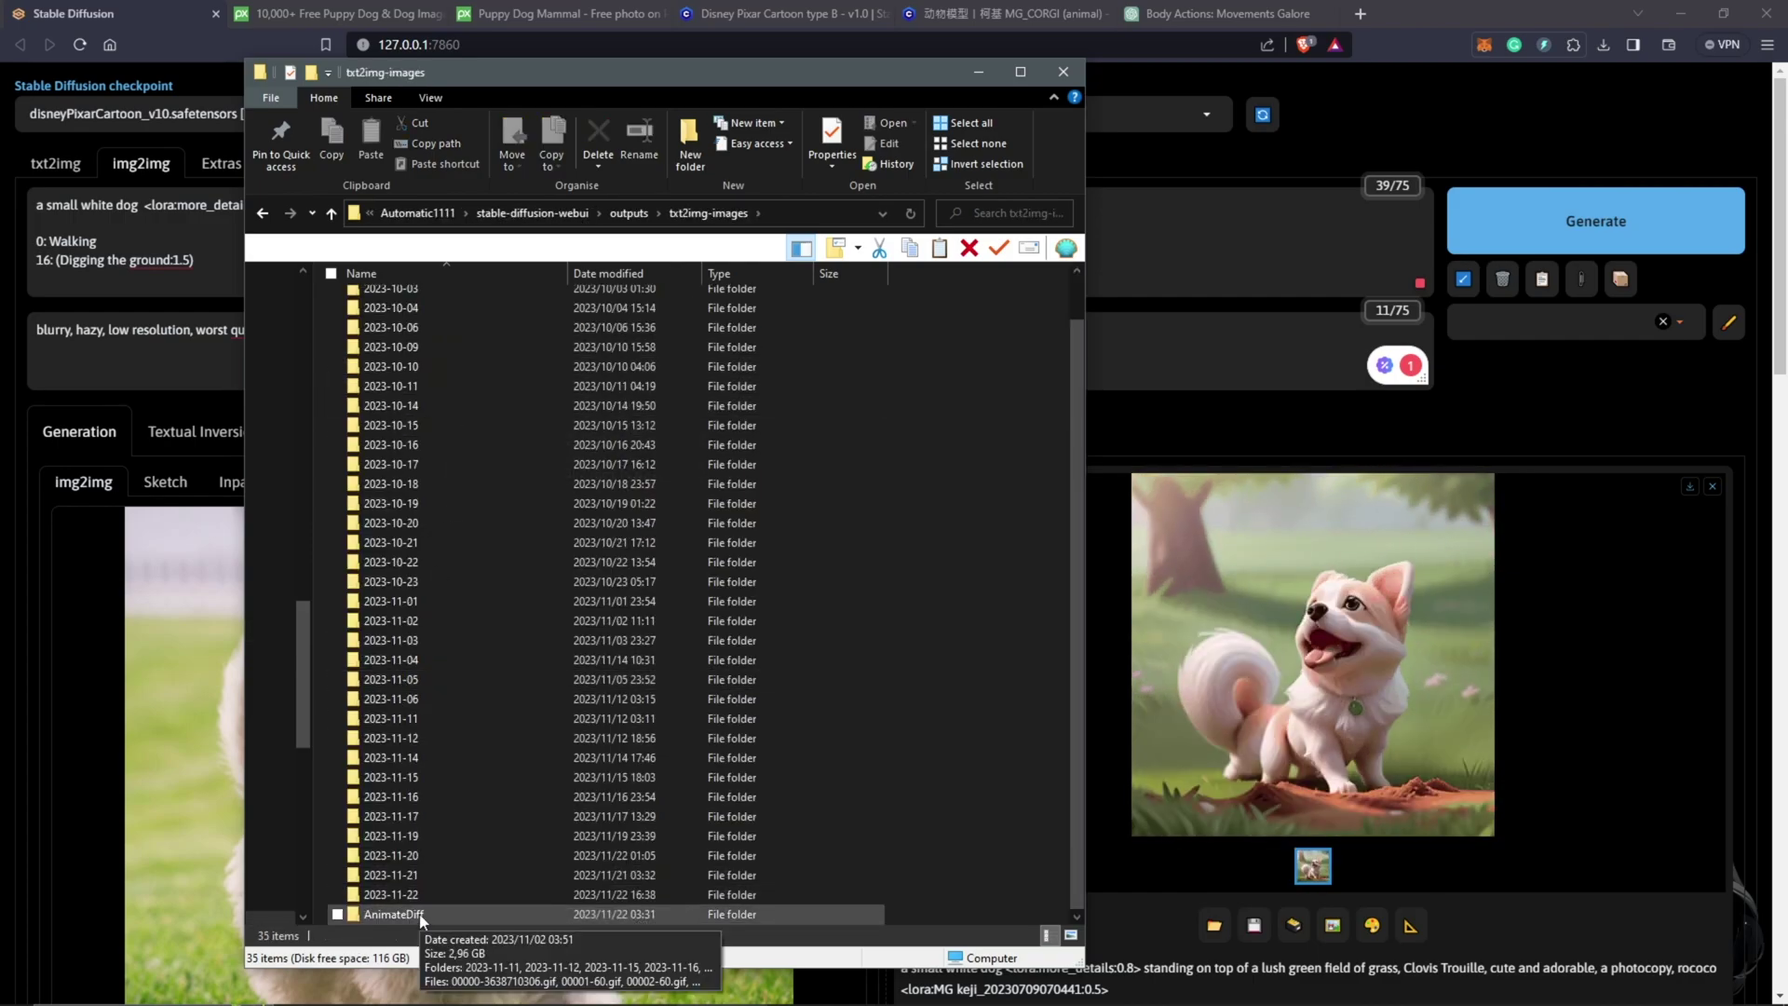
double_click(421, 914)
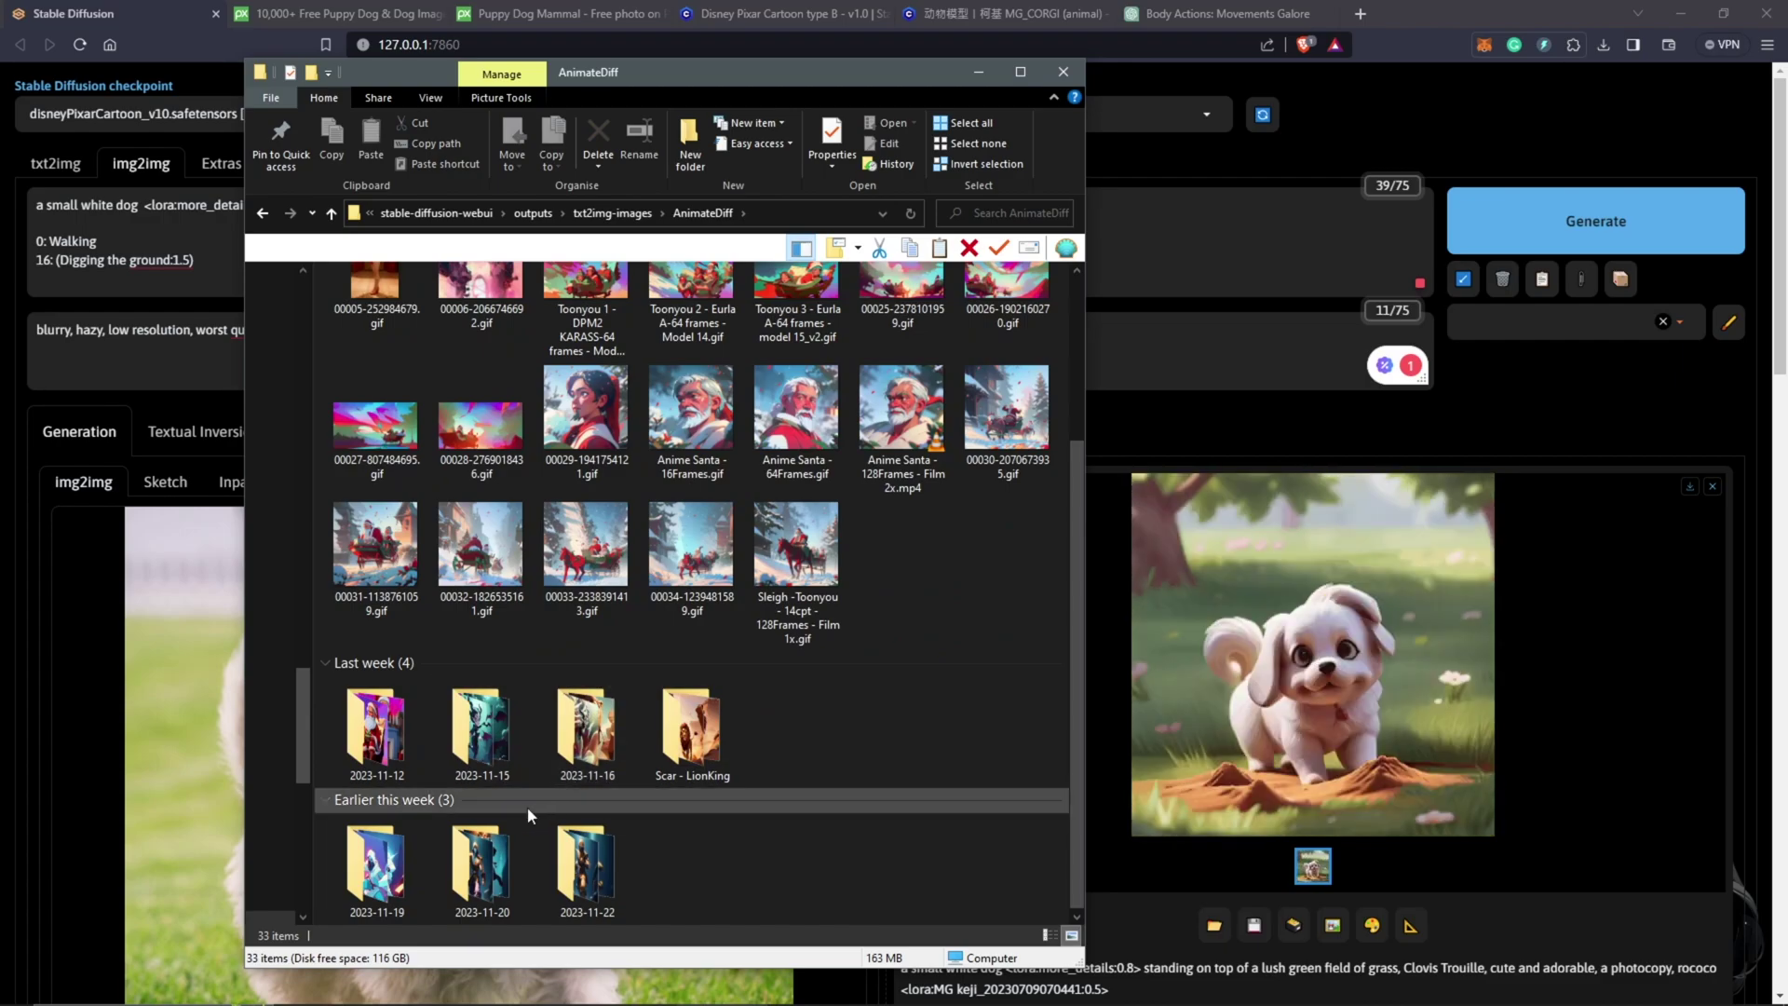
double_click(596, 858)
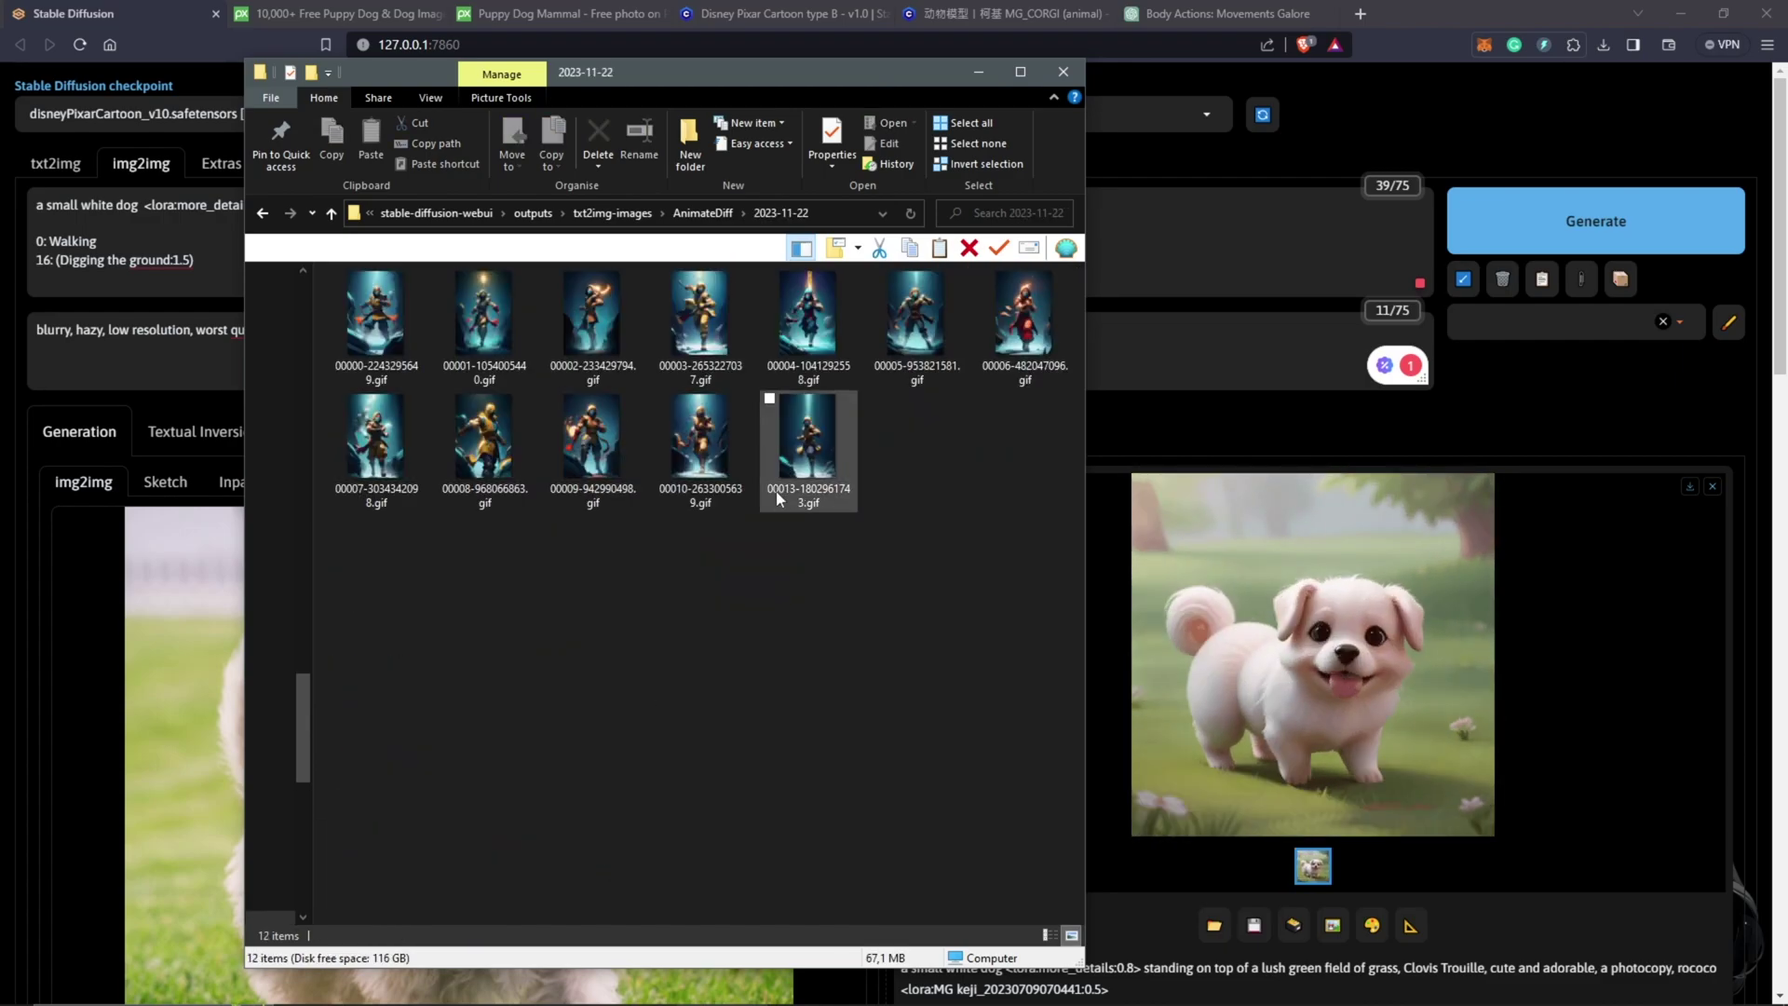
click(533, 212)
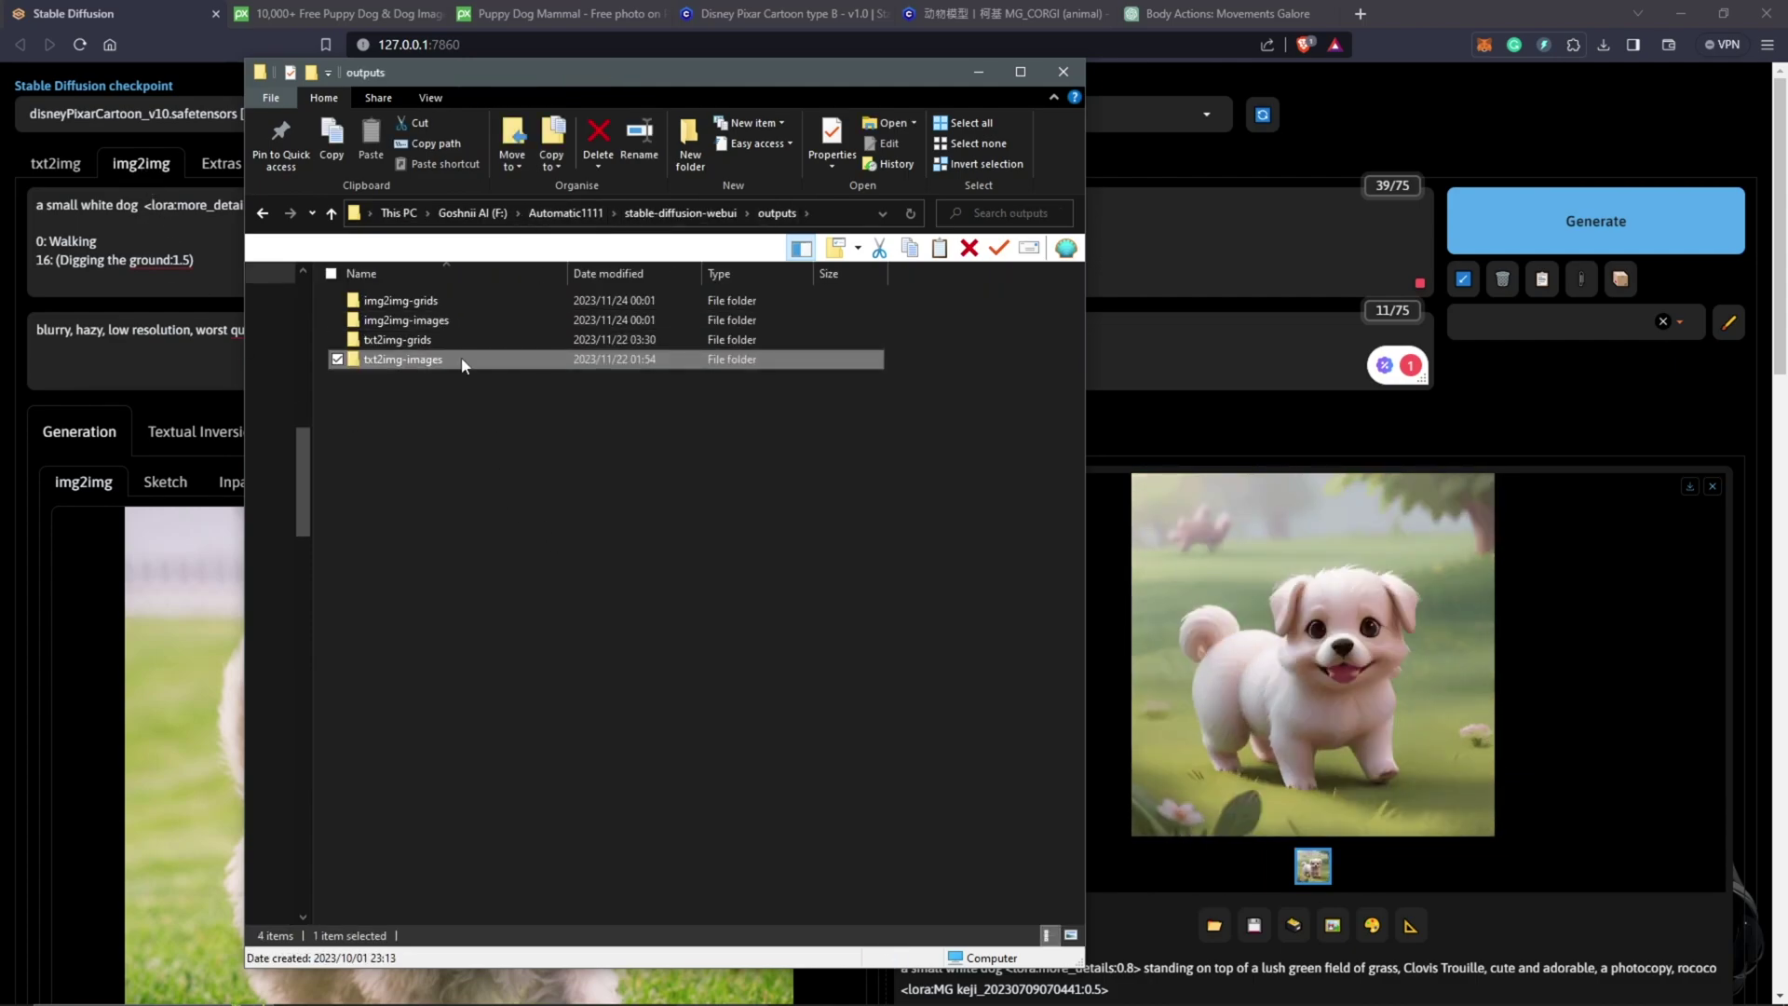
Reopen the 2023-11-24 folder inside img2img-images and bring its most recent puppy frames into view.
double_click(434, 317)
scroll(522, 522, down, 5)
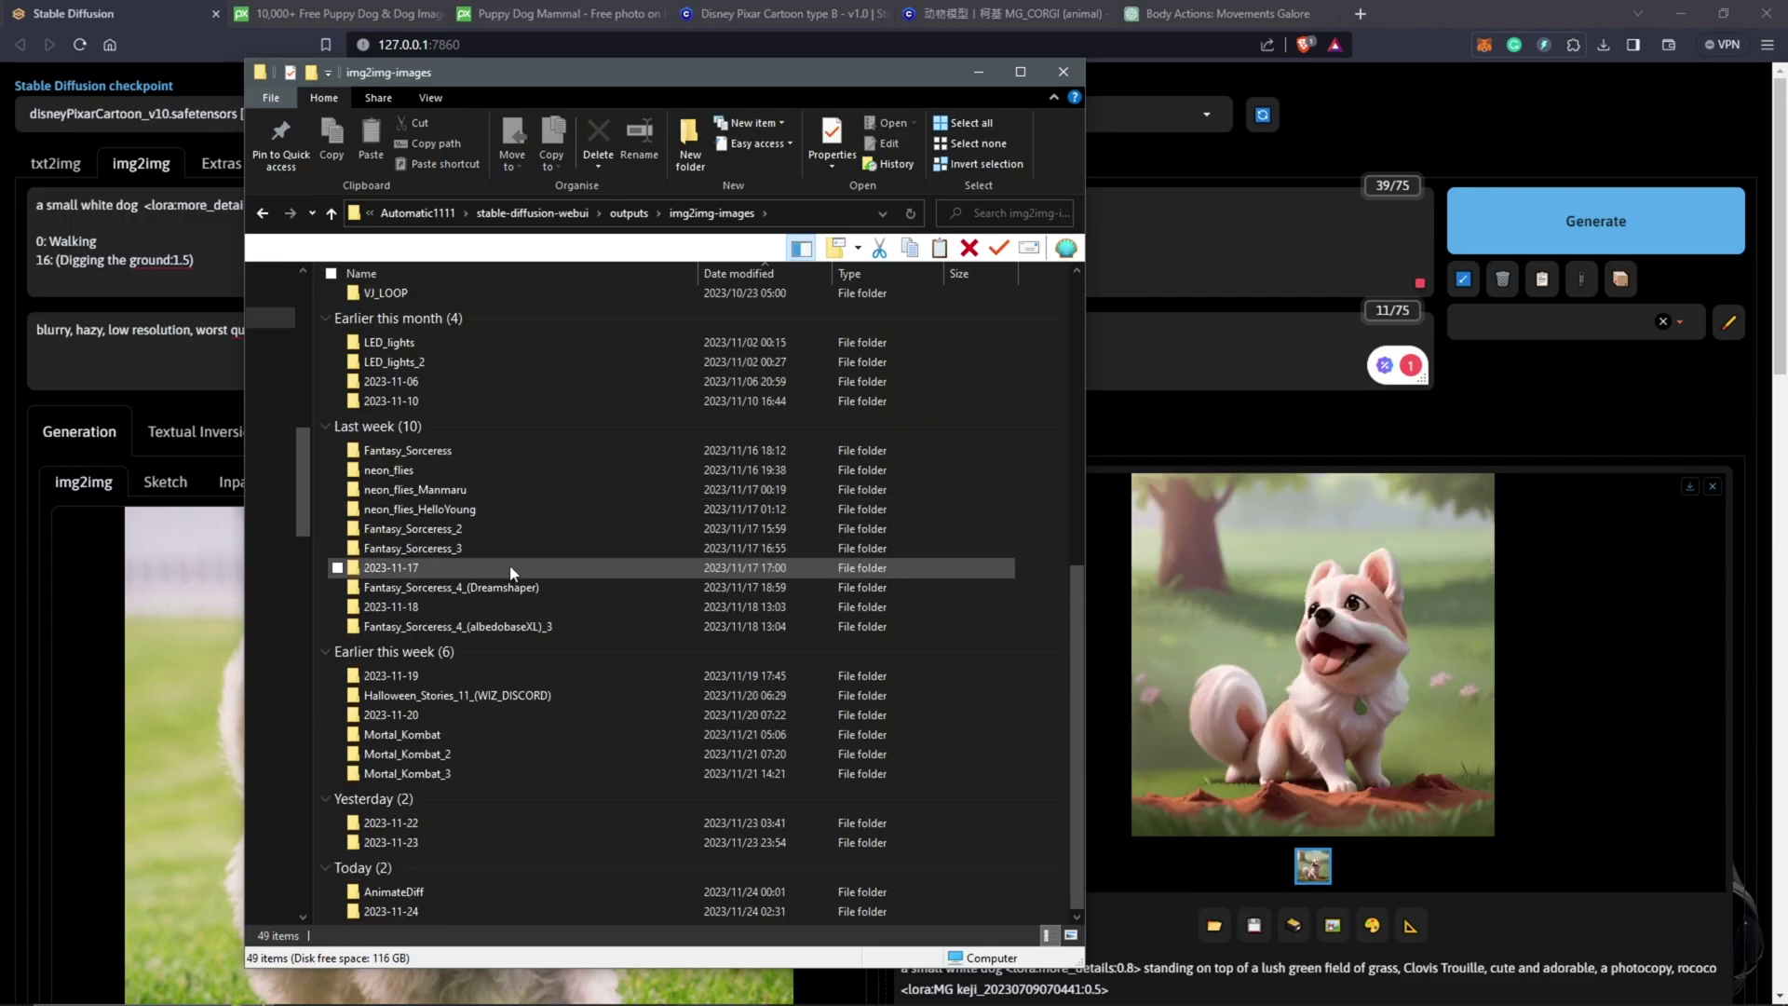
double_click(421, 910)
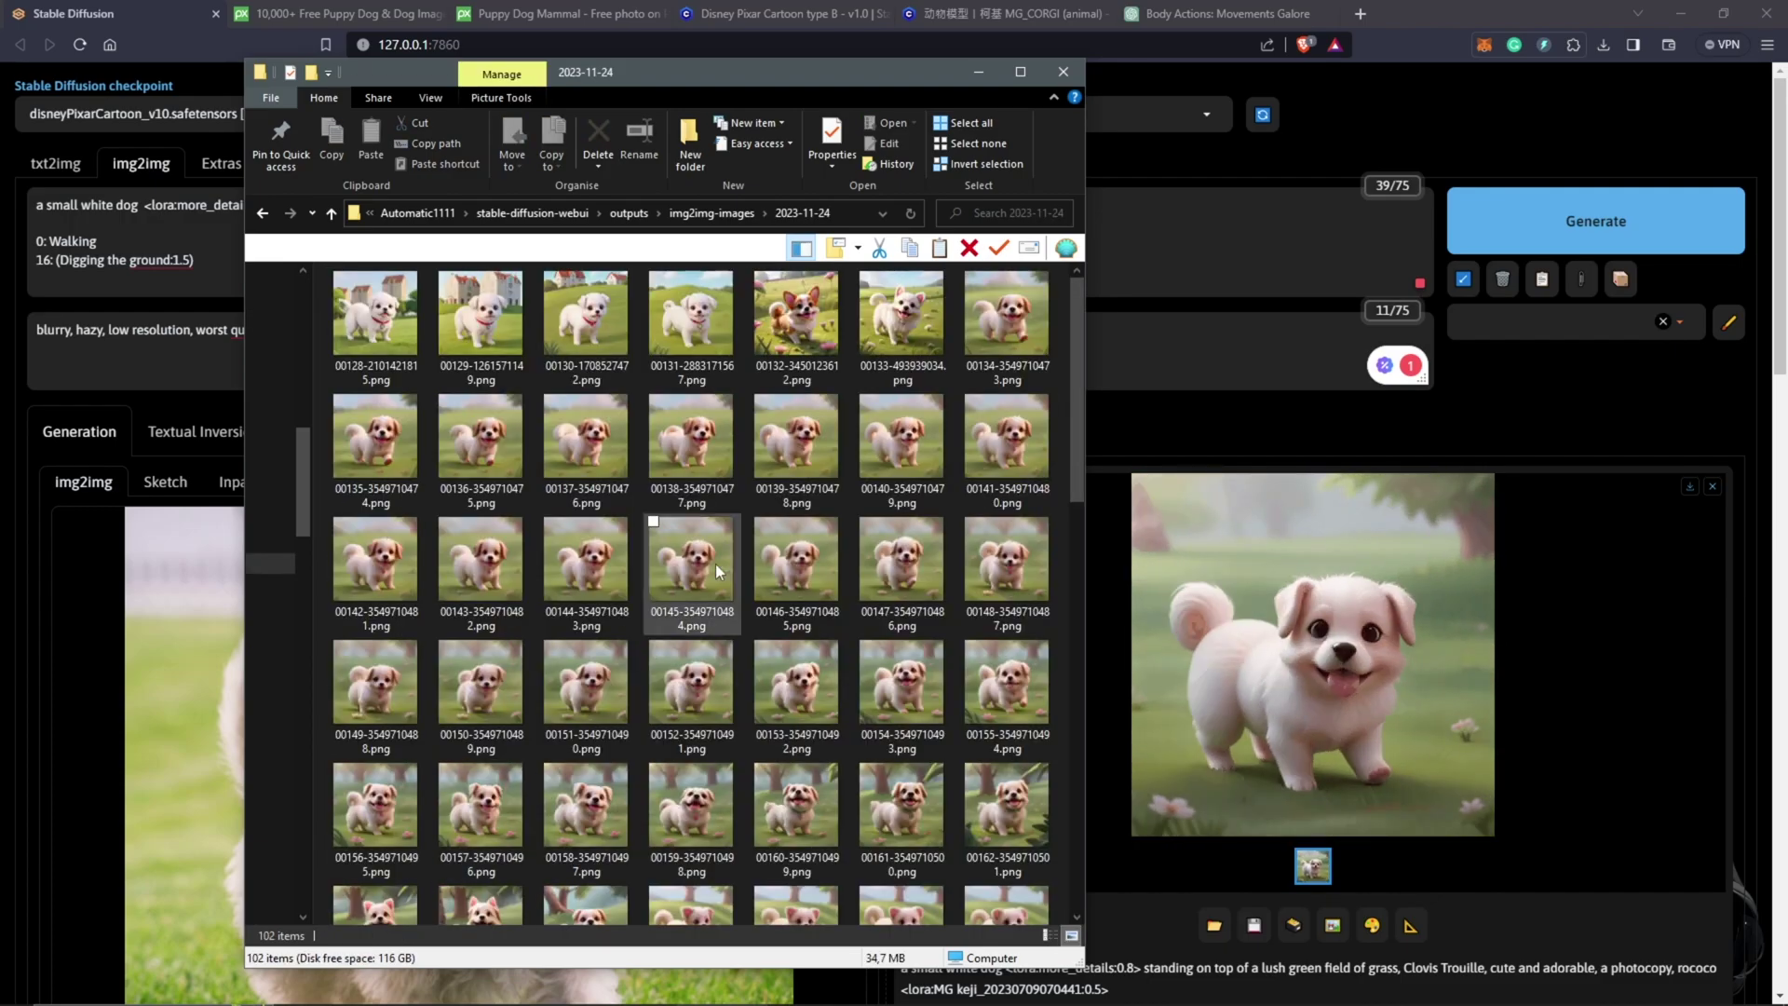
scroll(673, 612, down, 5)
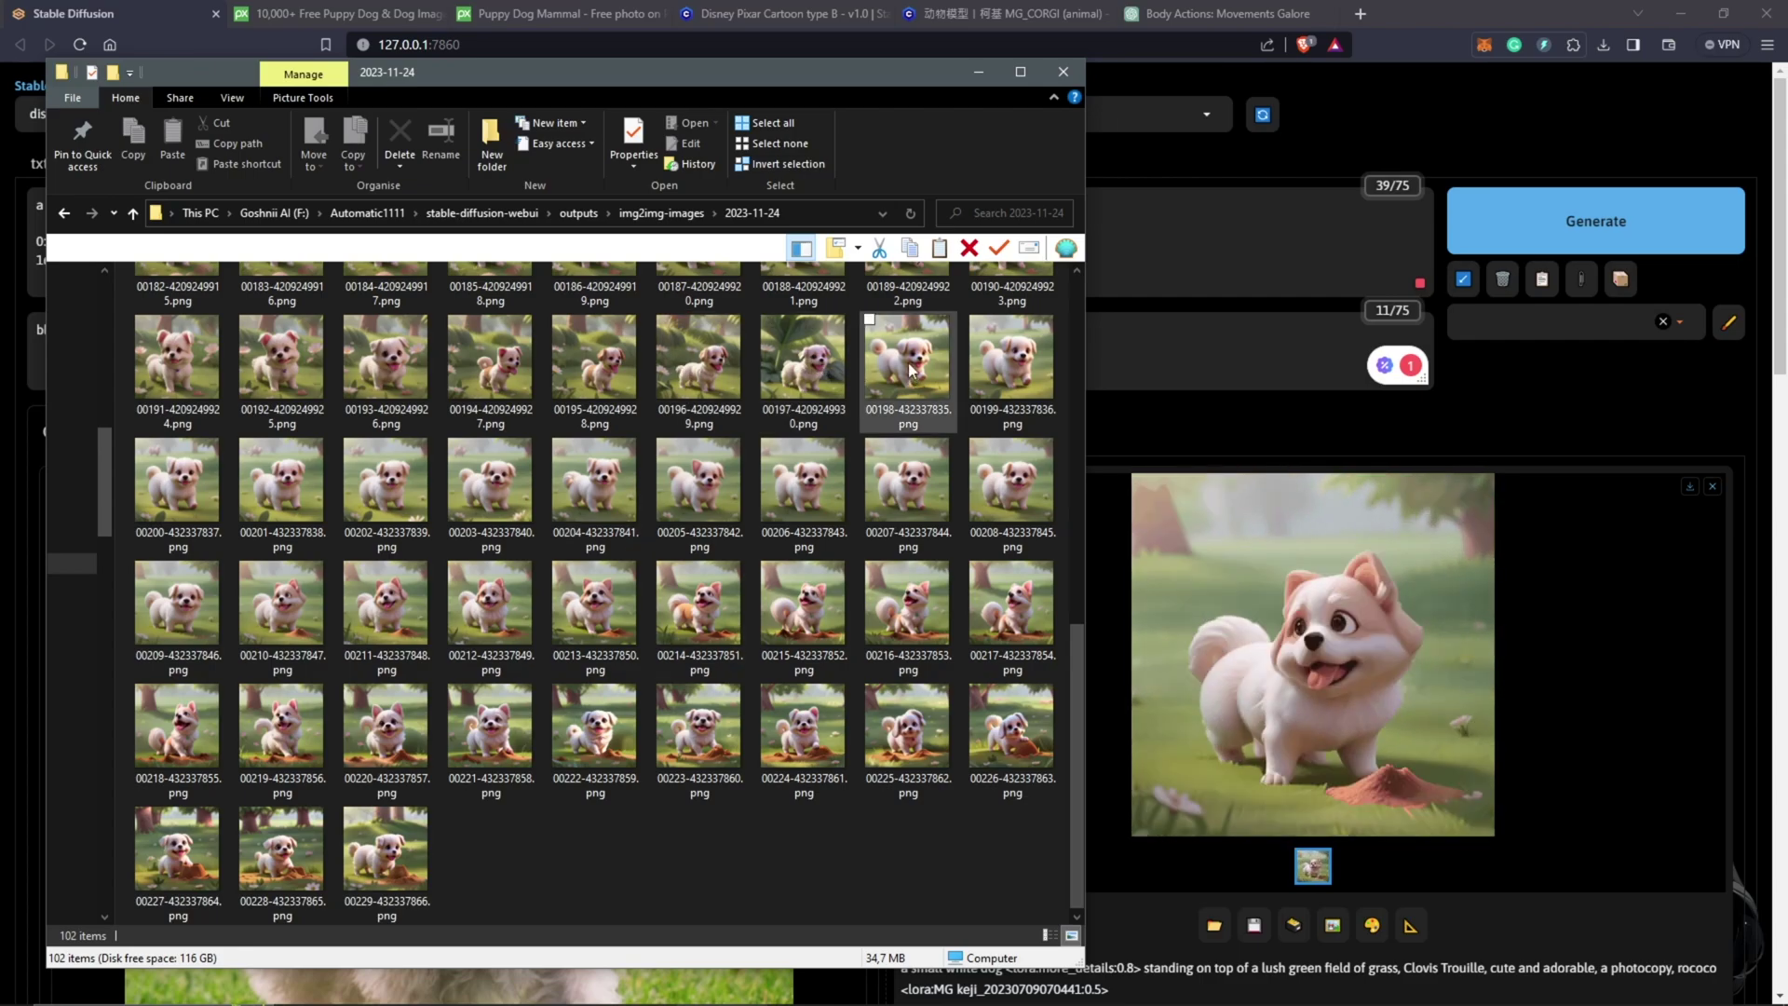
Cut the puppy frames from 00198-432337835.png through 00229-432337866.png.
mouse_move(911, 370)
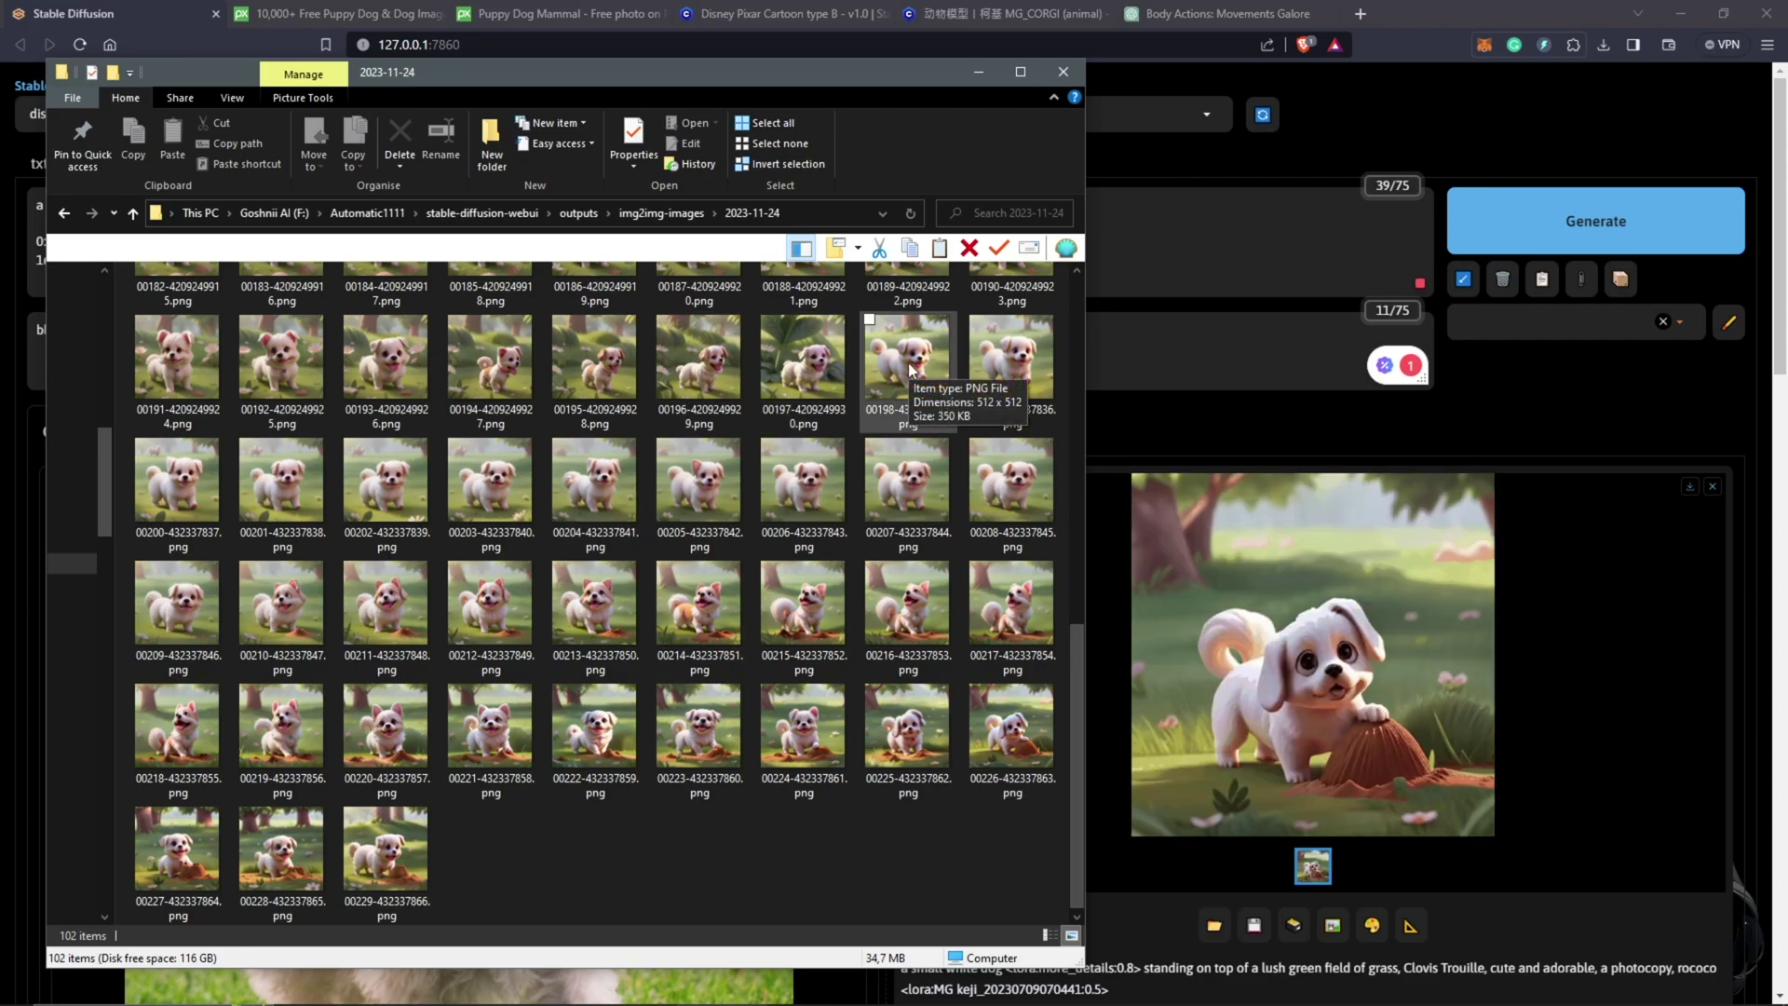
click(911, 370)
shift+click(386, 847)
right_click(885, 337)
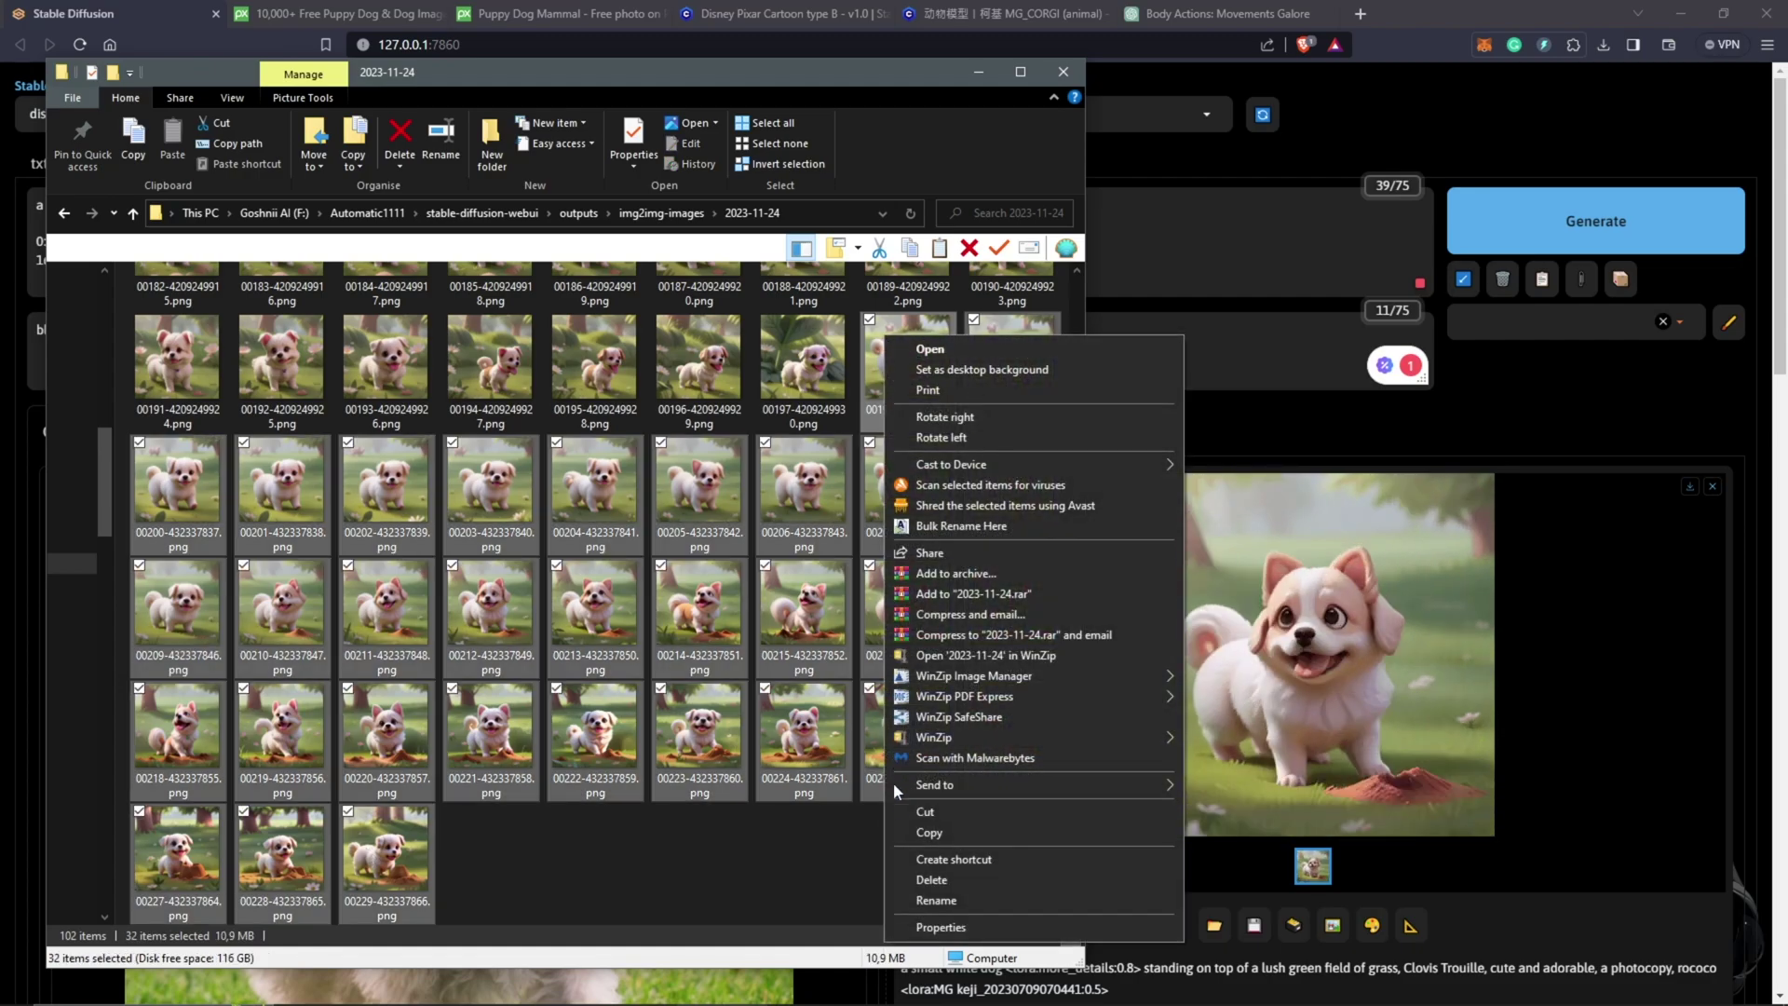
click(932, 879)
Create a new folder named puppy frames inside the 2023-11-24 folder.
right_click(721, 879)
mouse_move(860, 837)
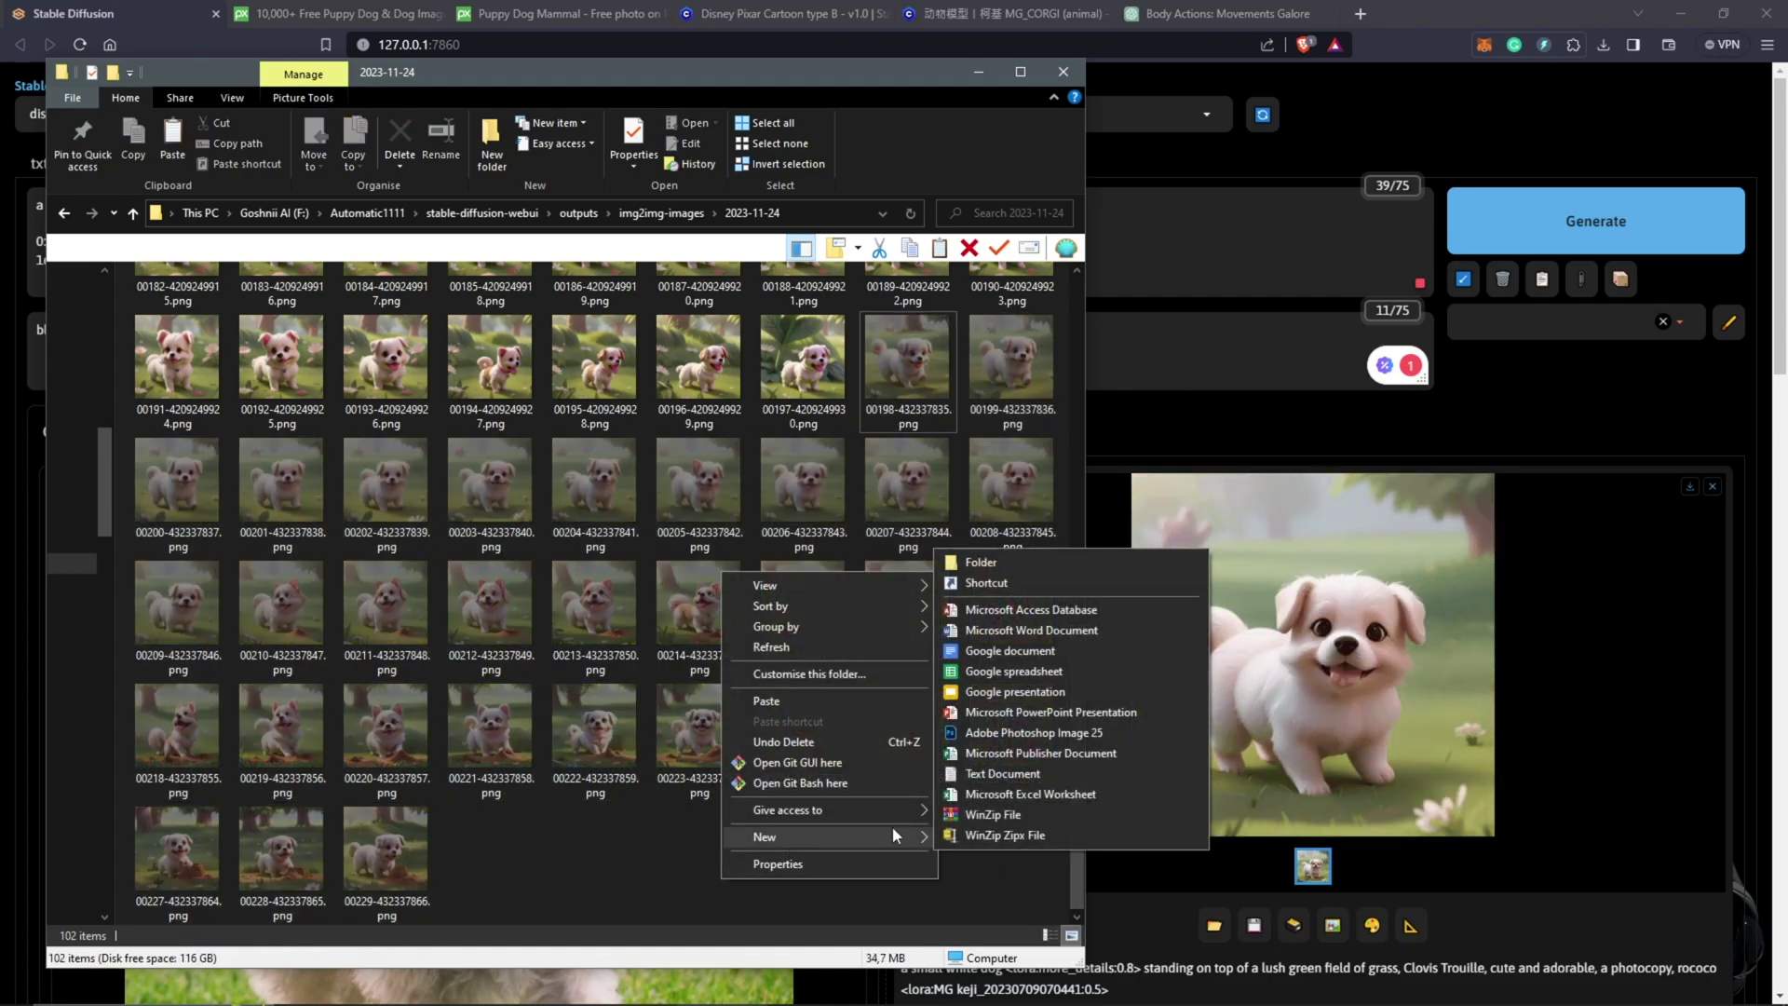
click(987, 563)
text(puppy frames)
key(Return)
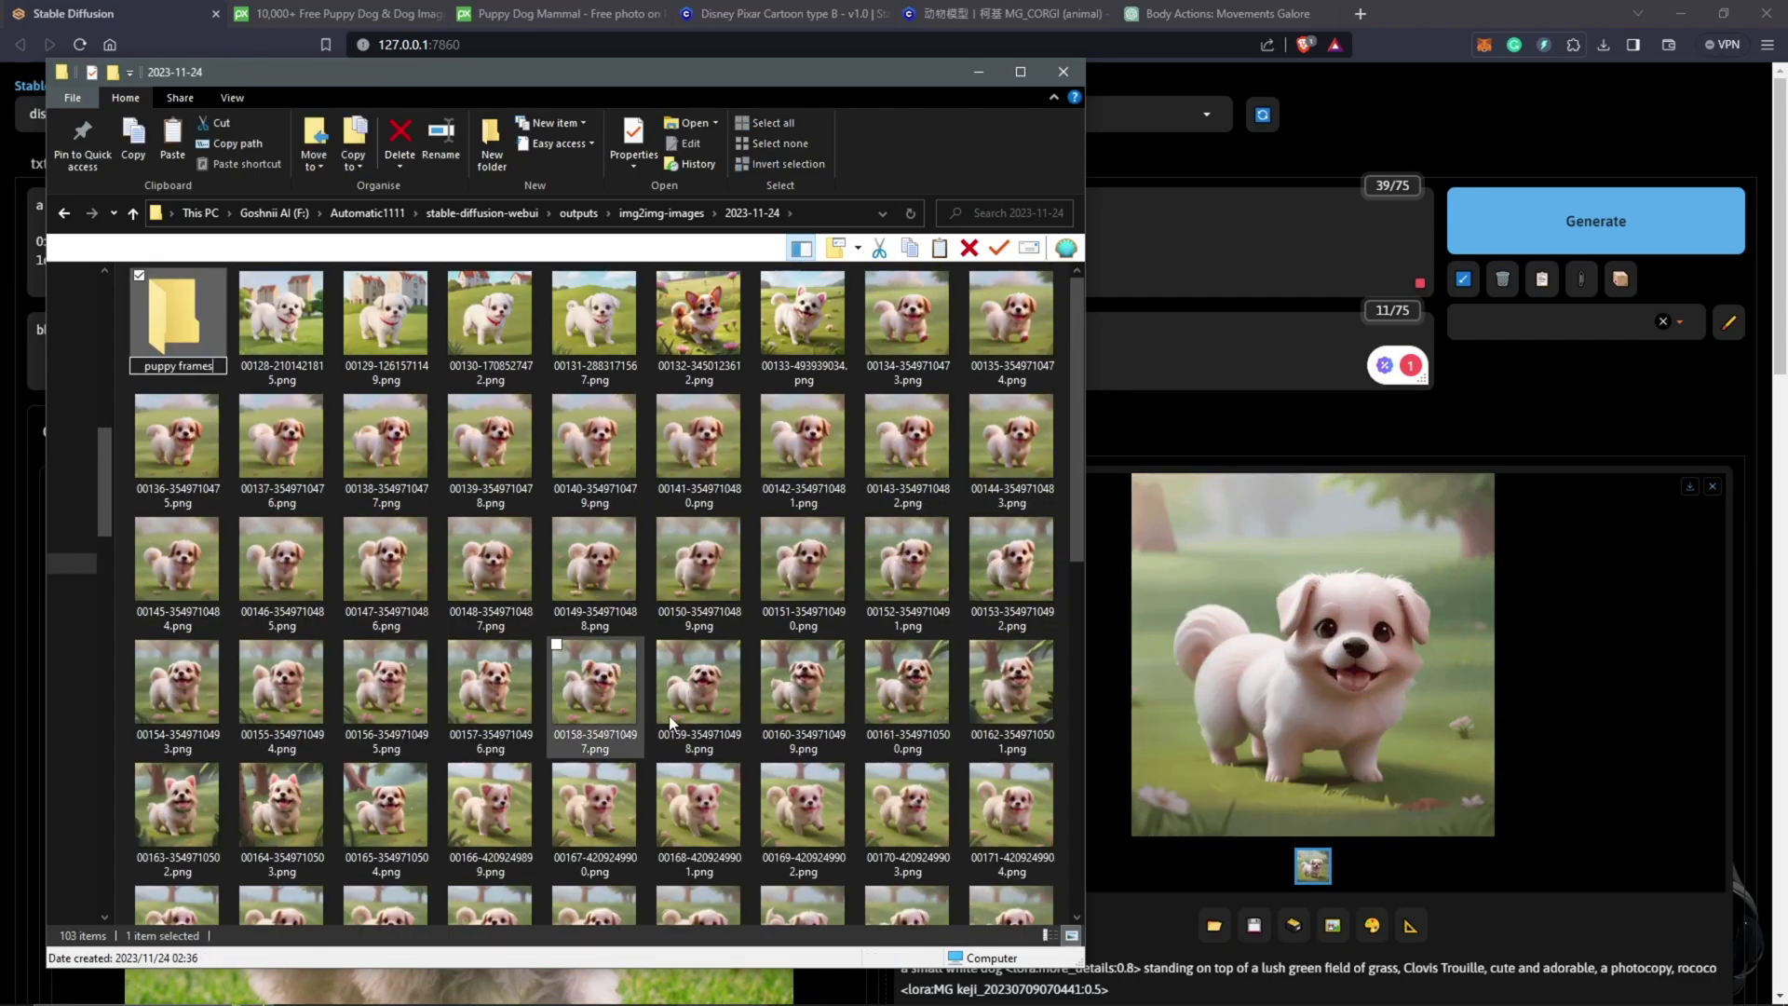
Paste the cut frames into the puppy frames folder and show them as large thumbnails.
key(Return)
right_click(509, 461)
click(570, 591)
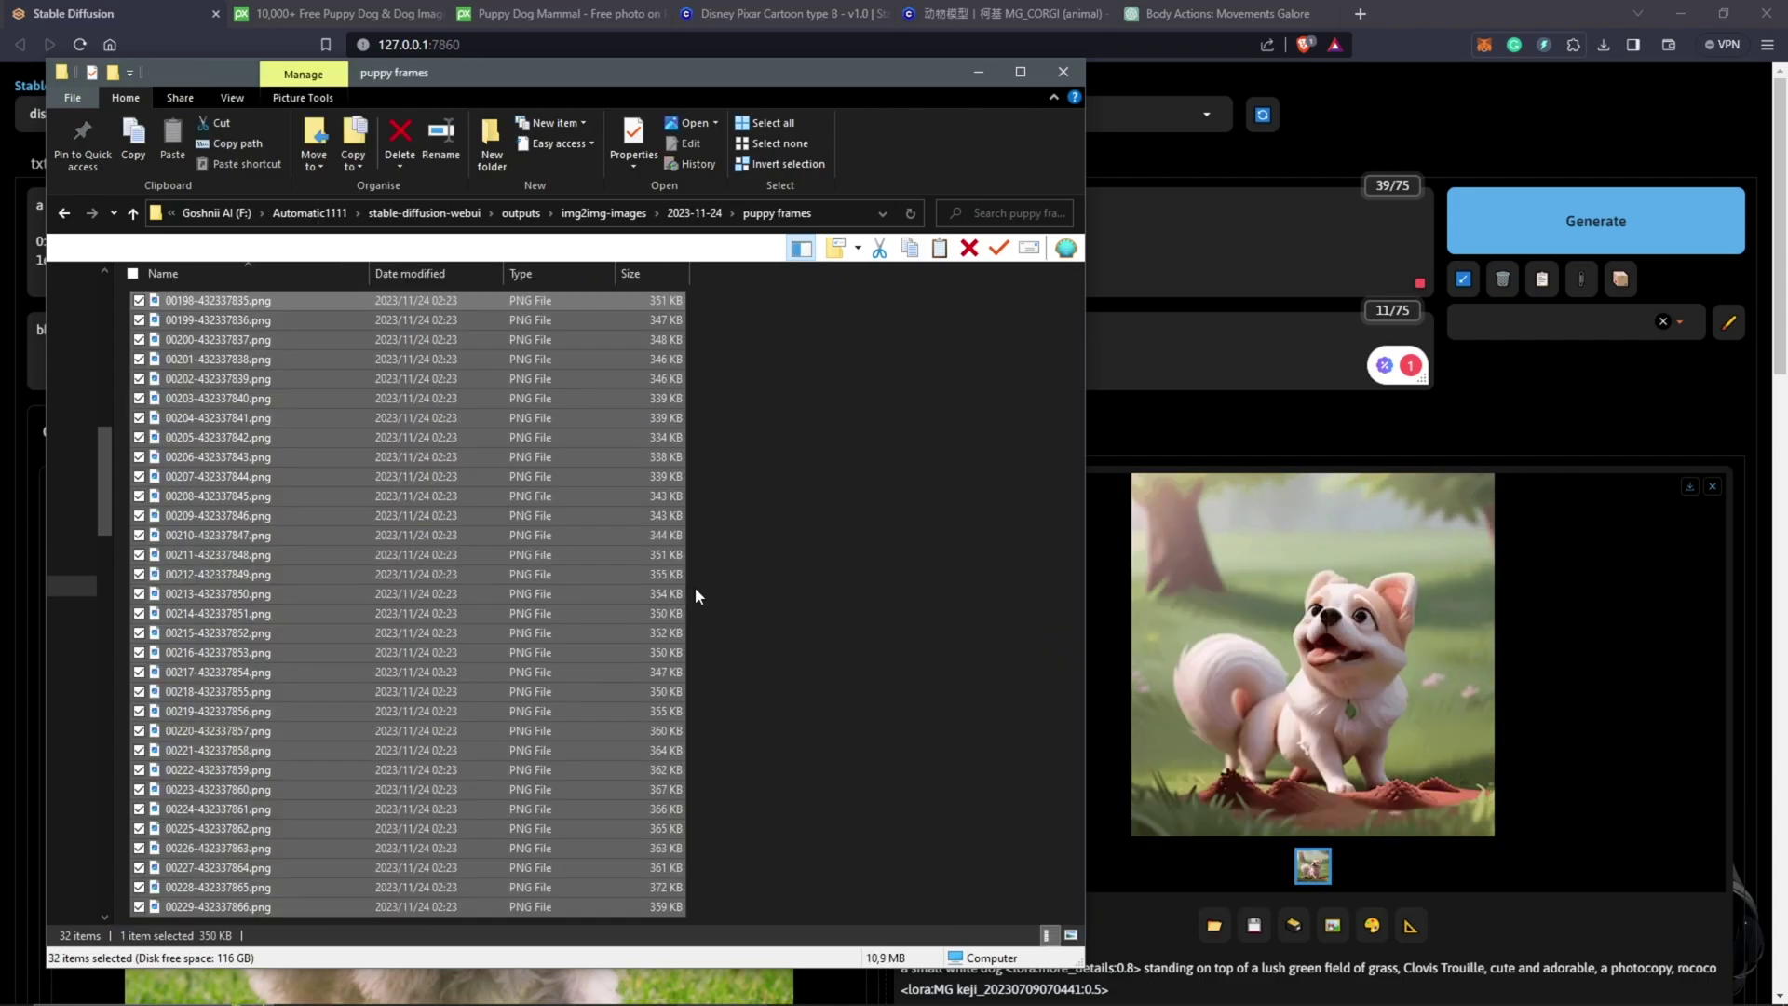
click(1071, 934)
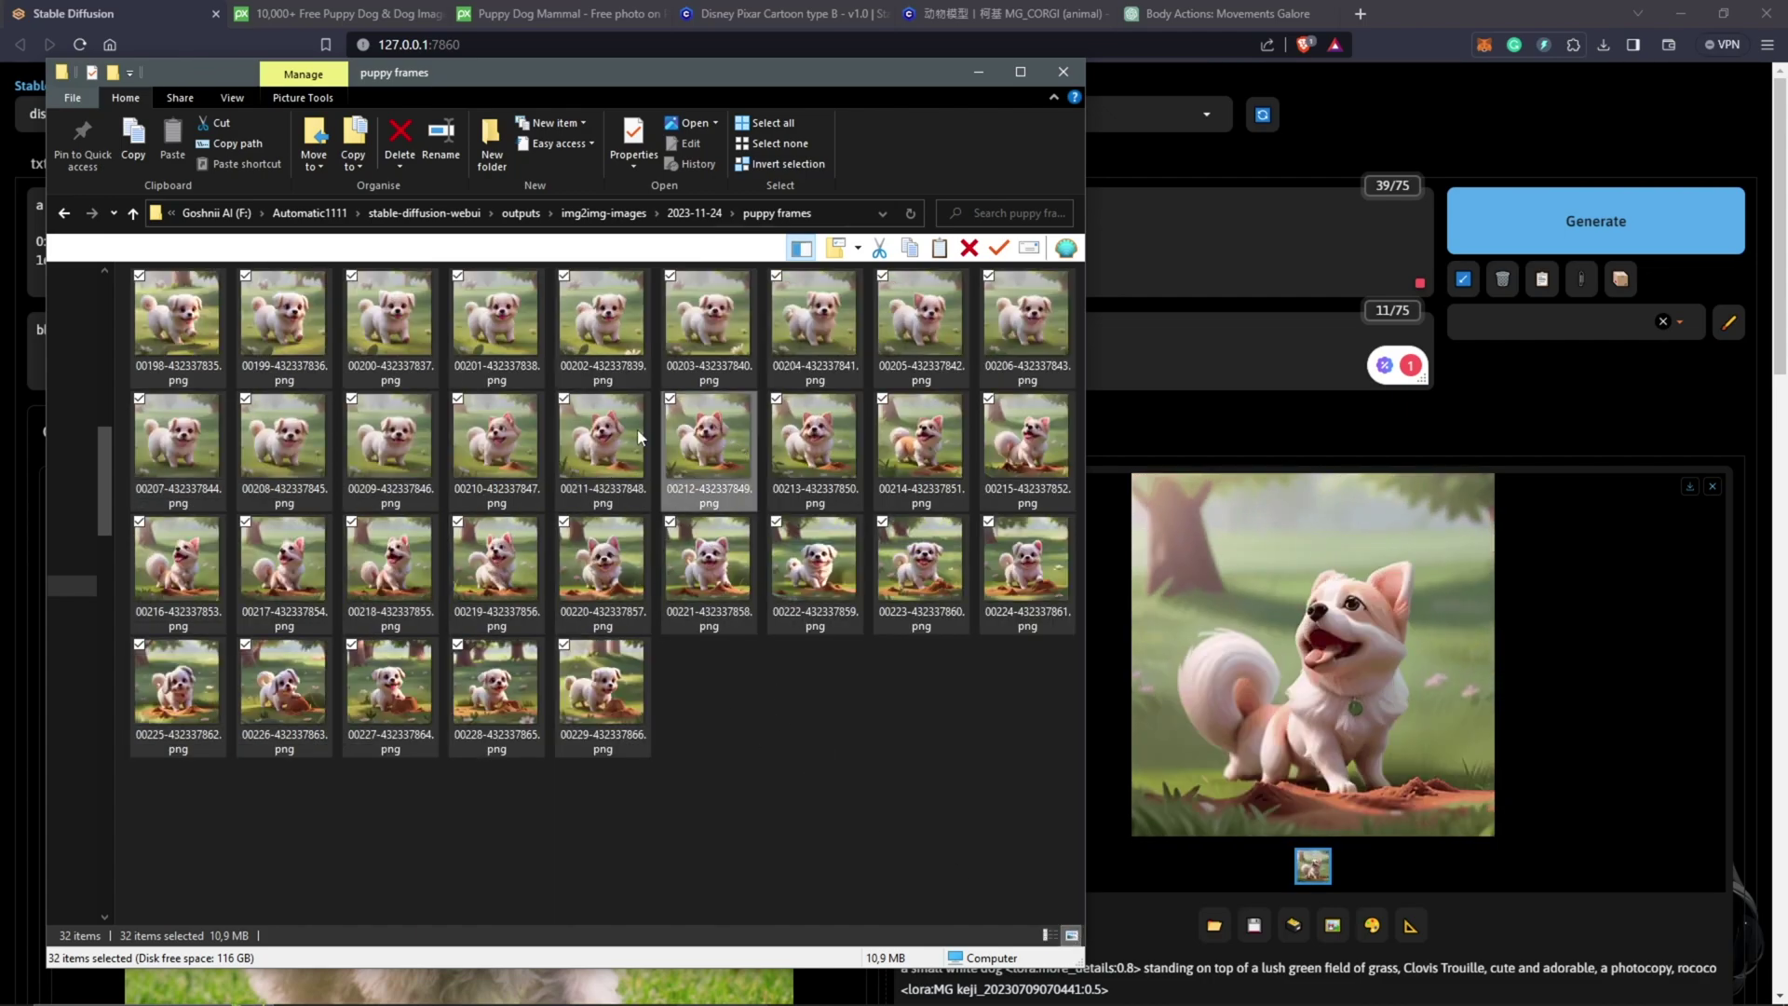
click(192, 337)
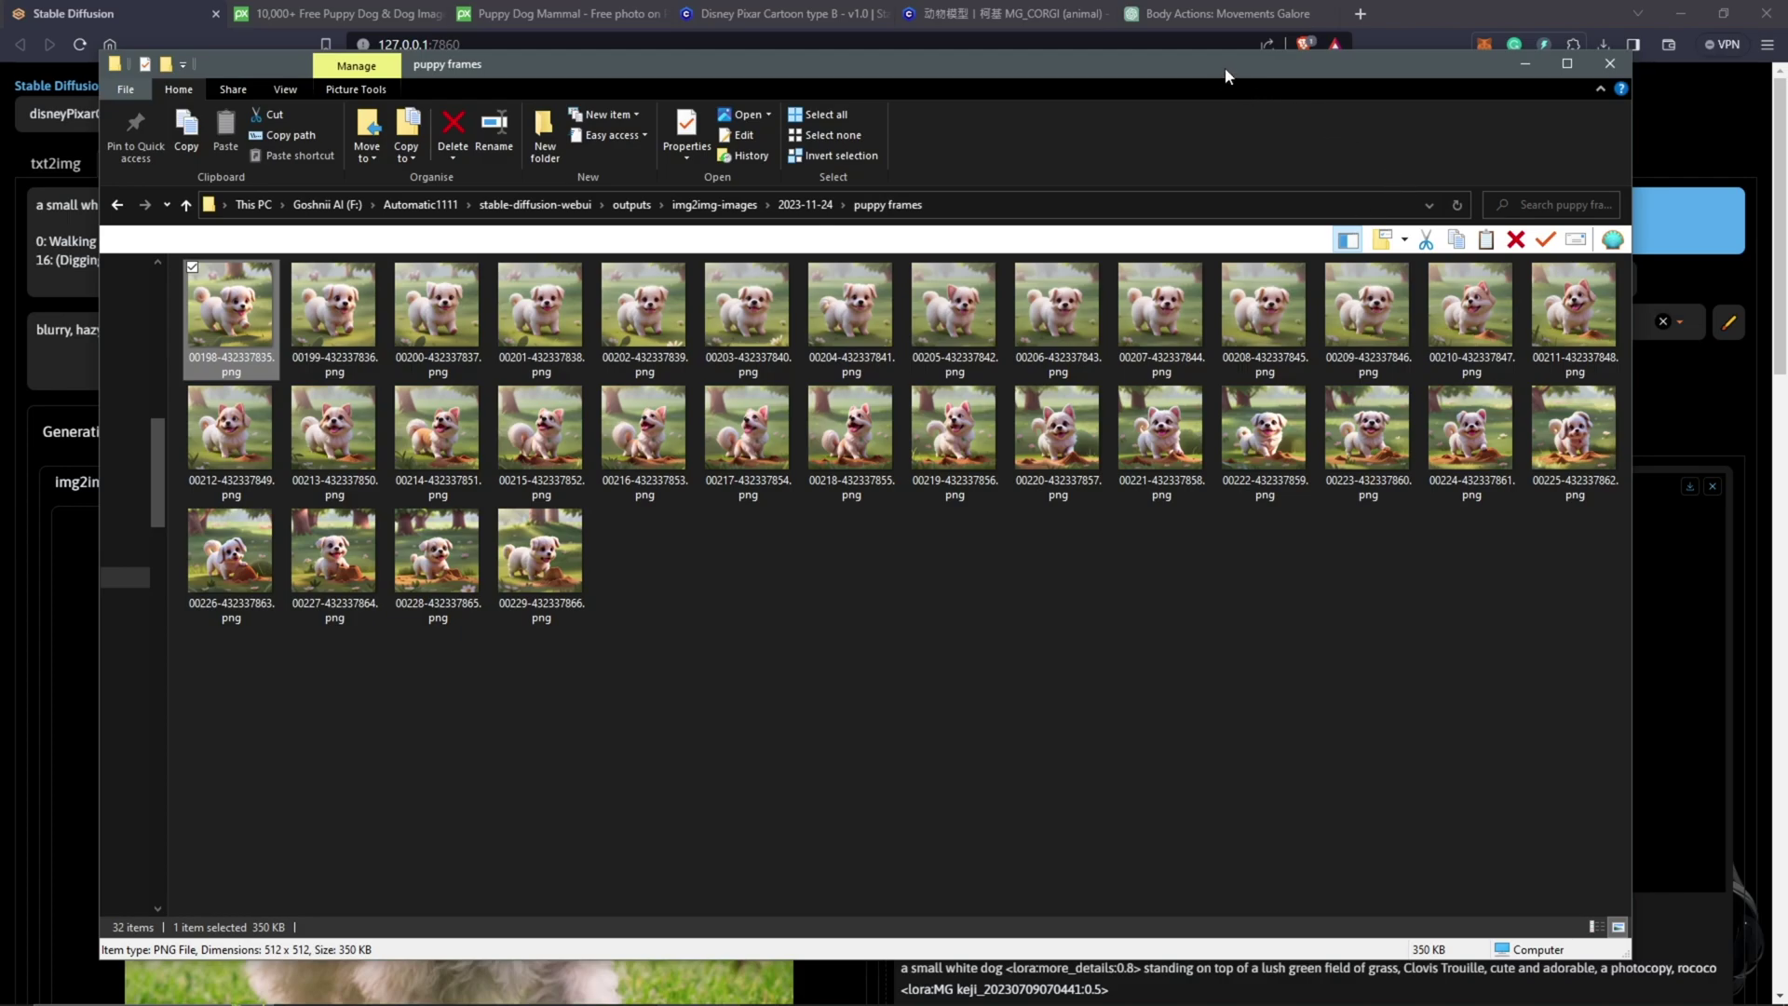
Switch to Bulk Rename Utility and load the puppy frames folder using its path from File Explorer.
drag(1226, 77, 1226, 69)
click(1360, 989)
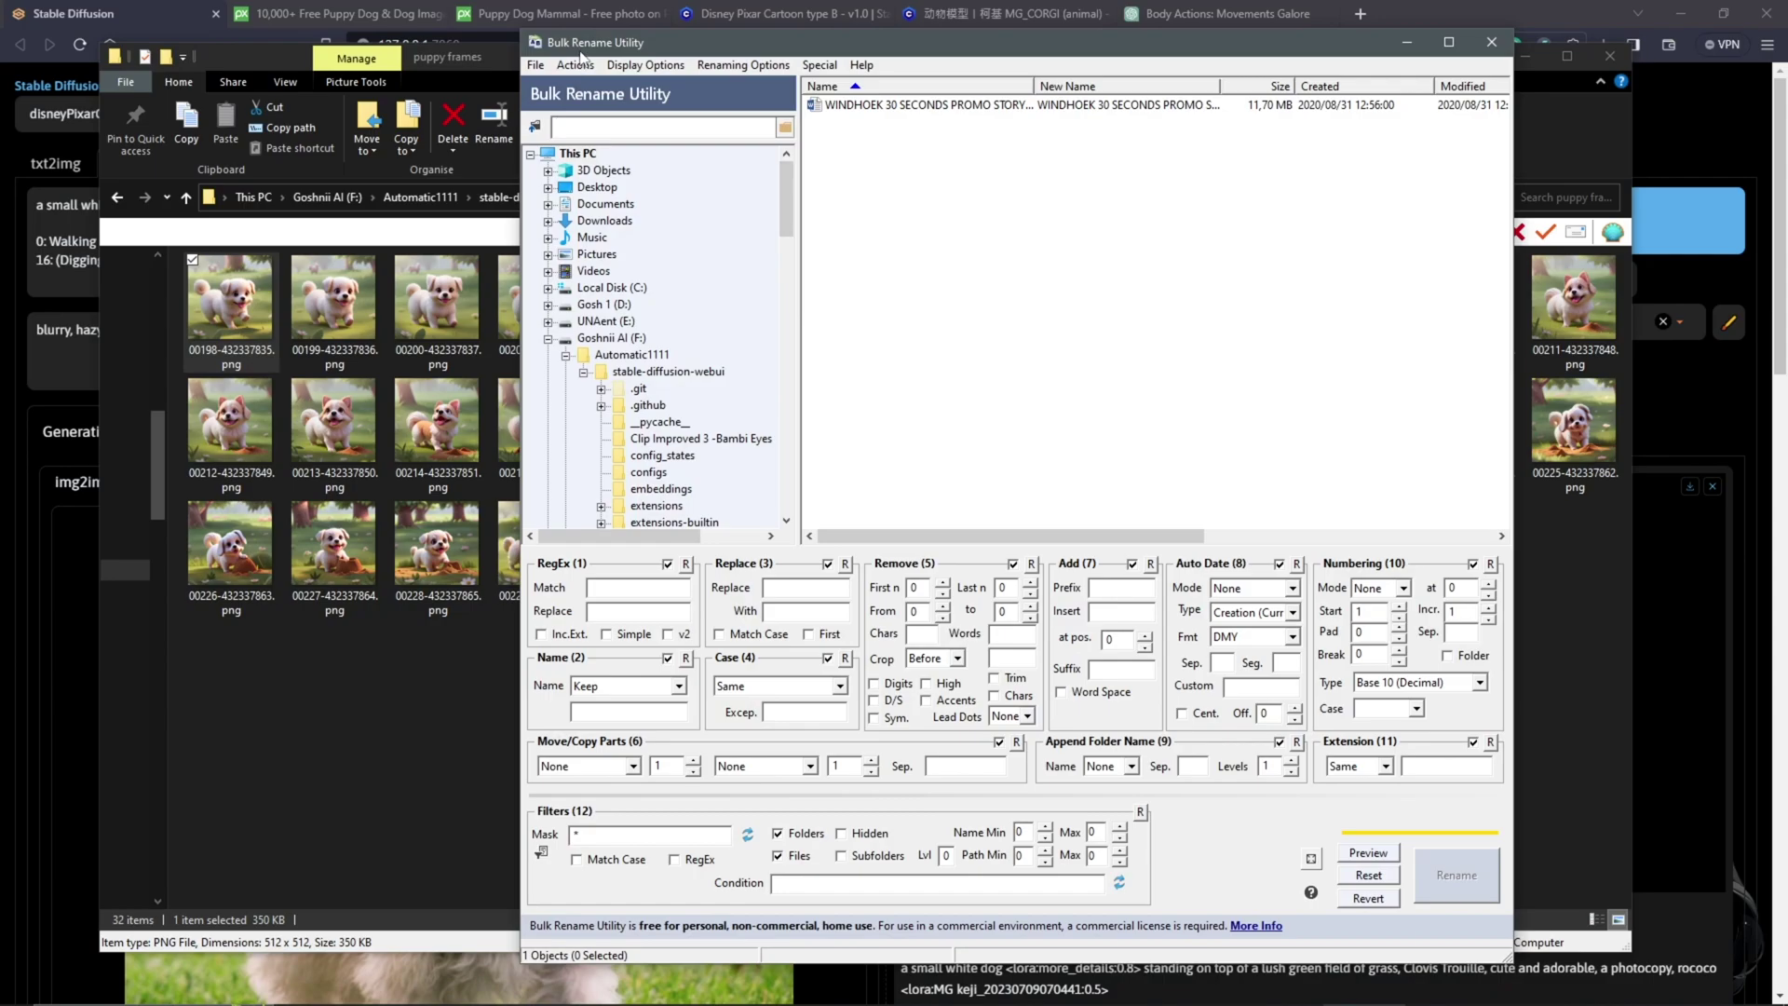
drag(692, 47, 895, 55)
click(518, 189)
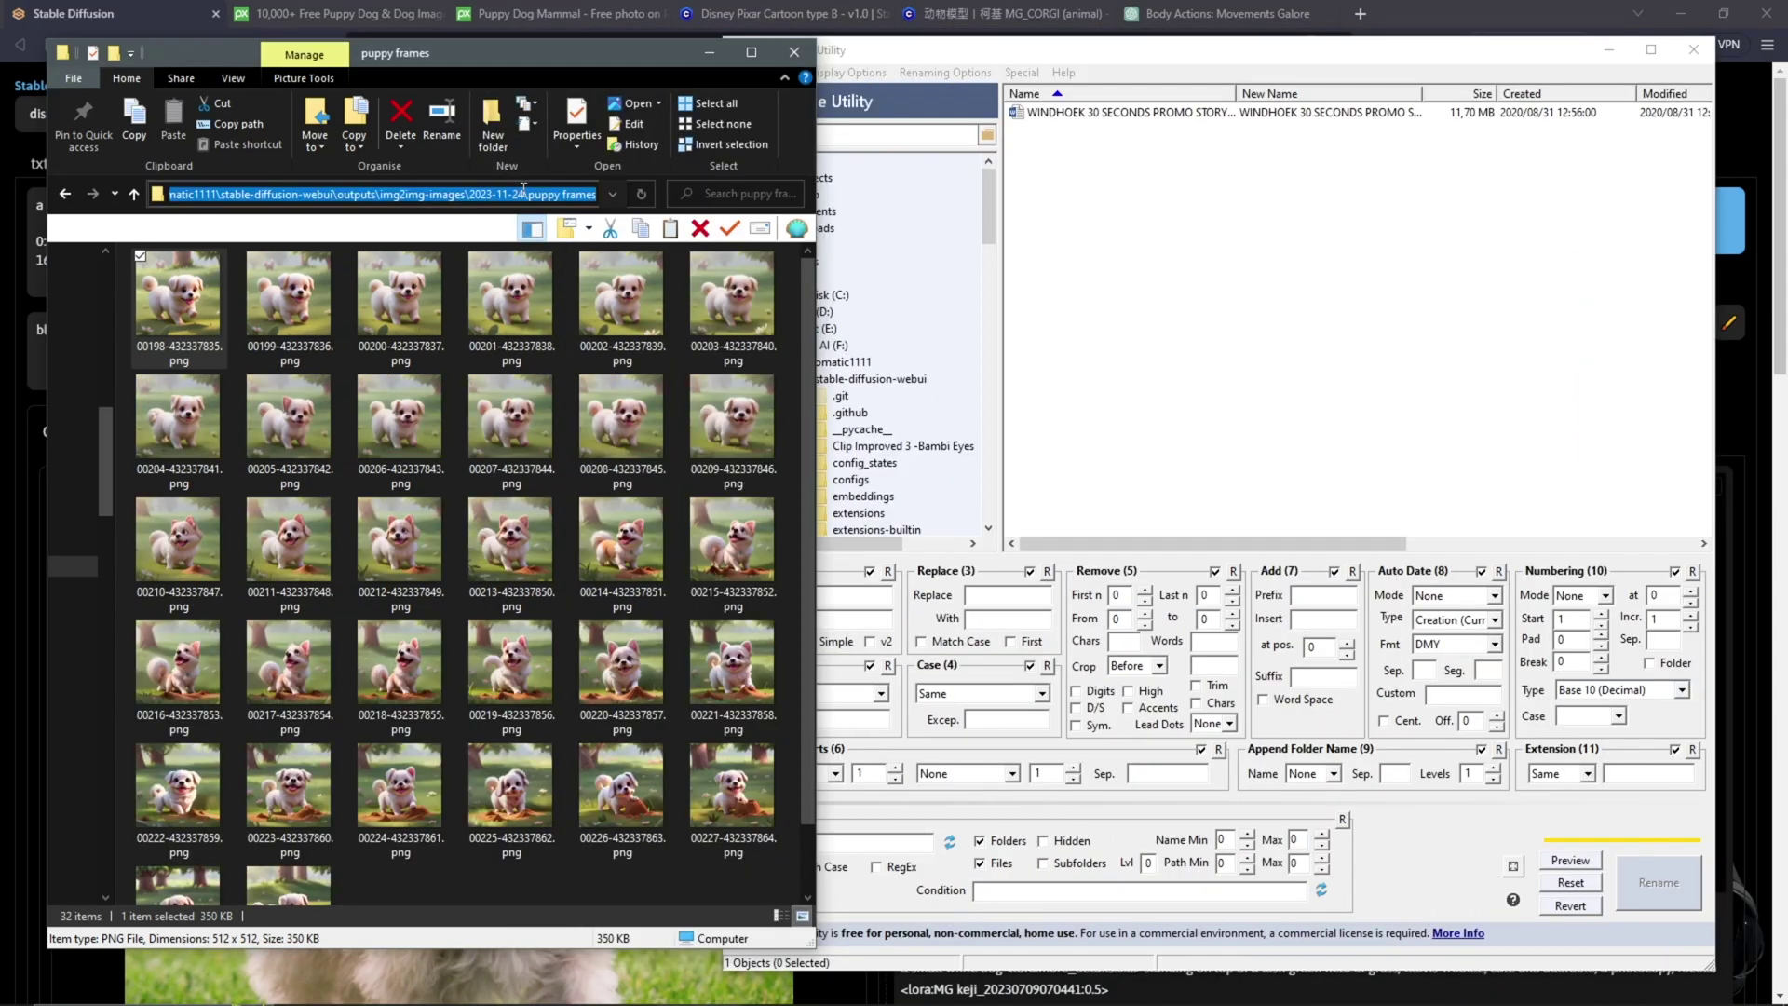
click(841, 133)
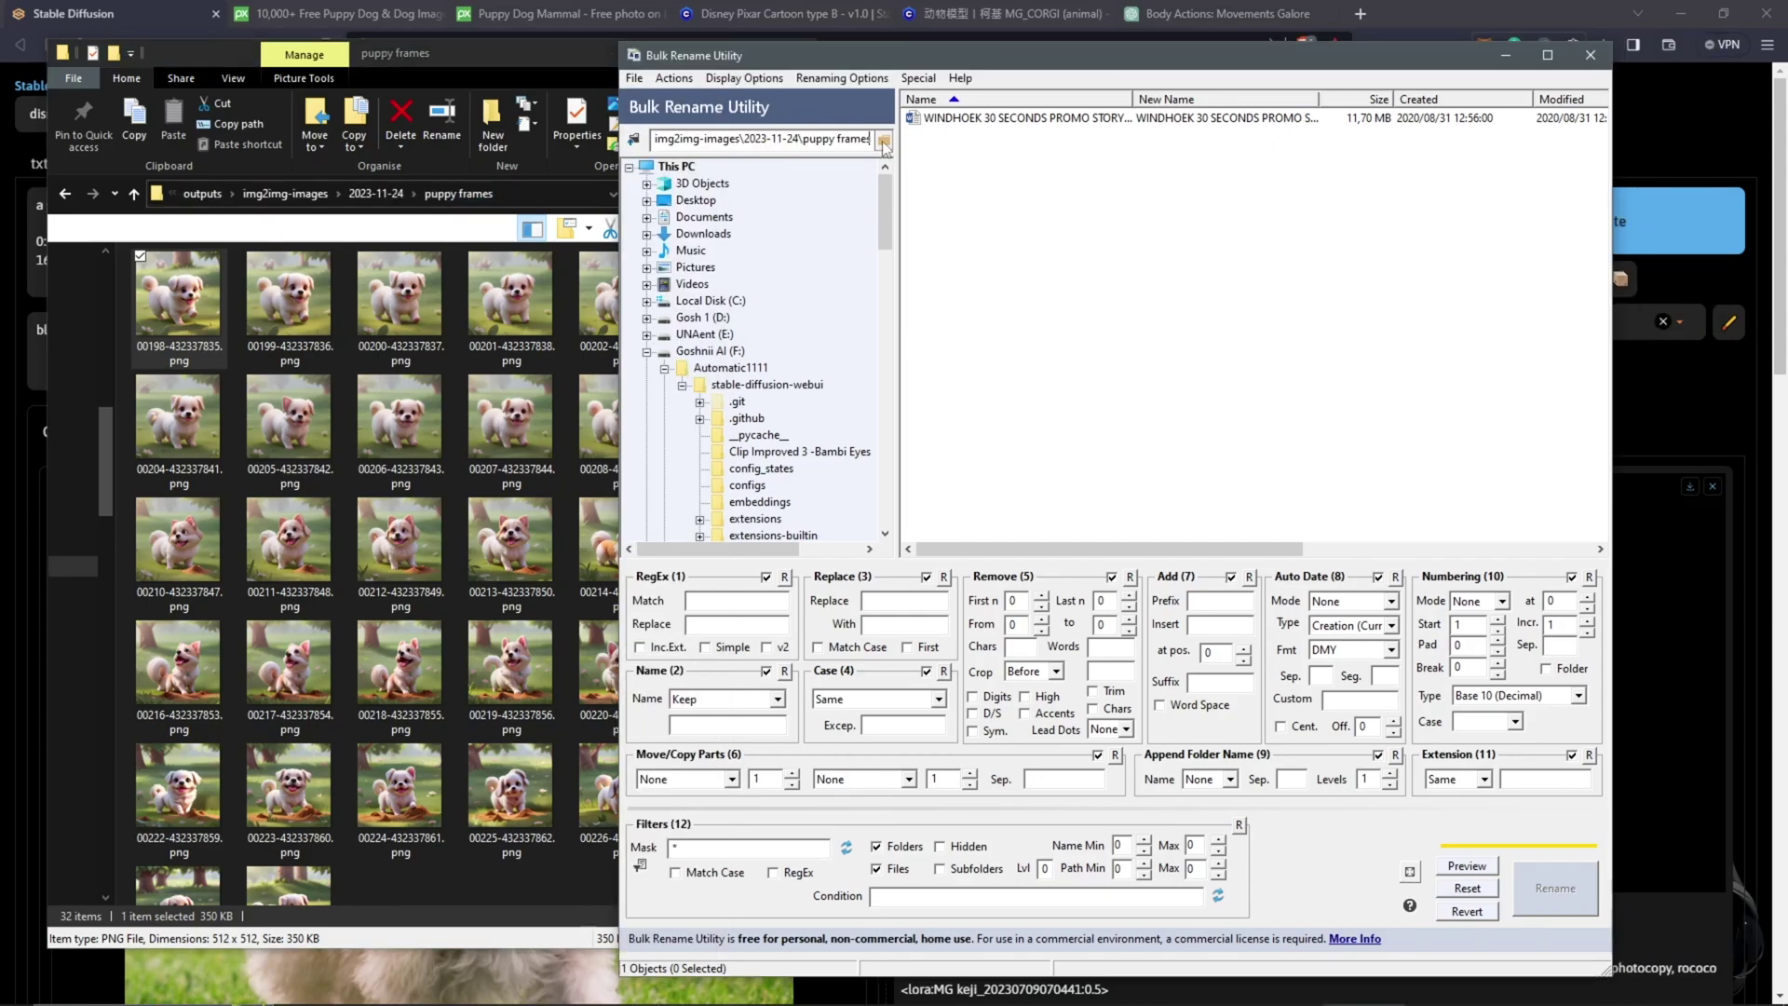
click(883, 140)
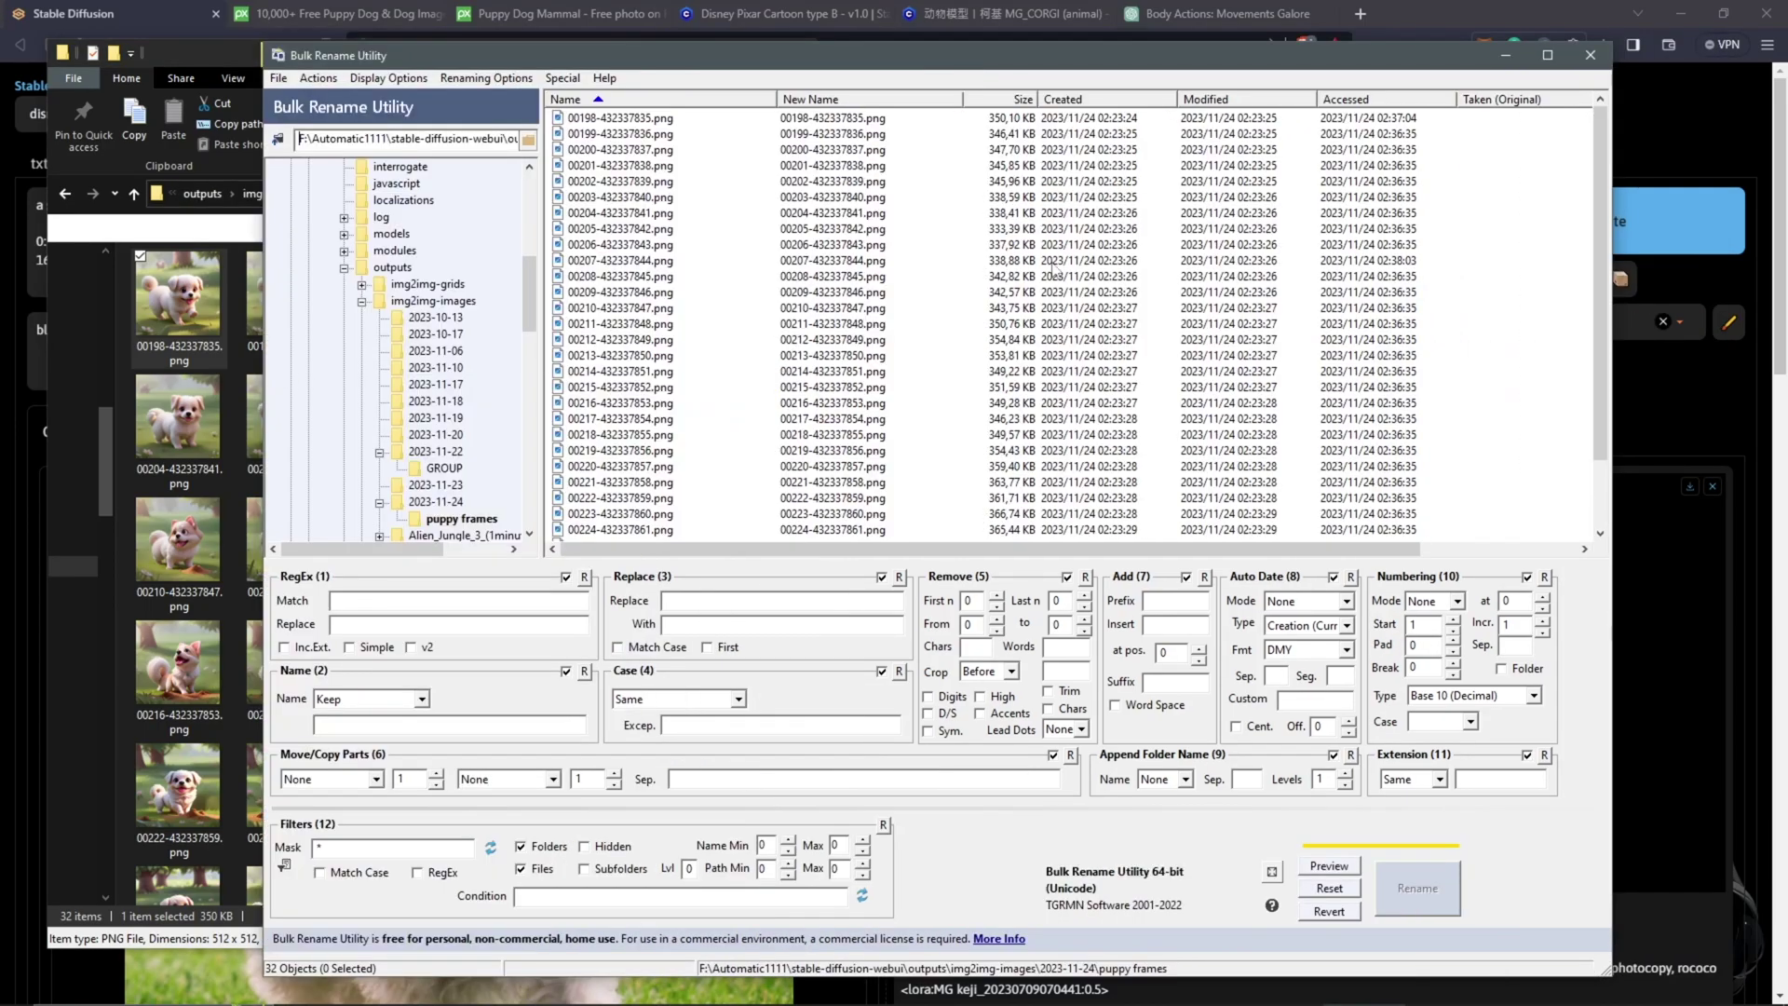
Maximize Bulk Rename Utility, select all listed puppy frames and set the removal of the first 15 characters from their names.
click(1545, 56)
click(368, 72)
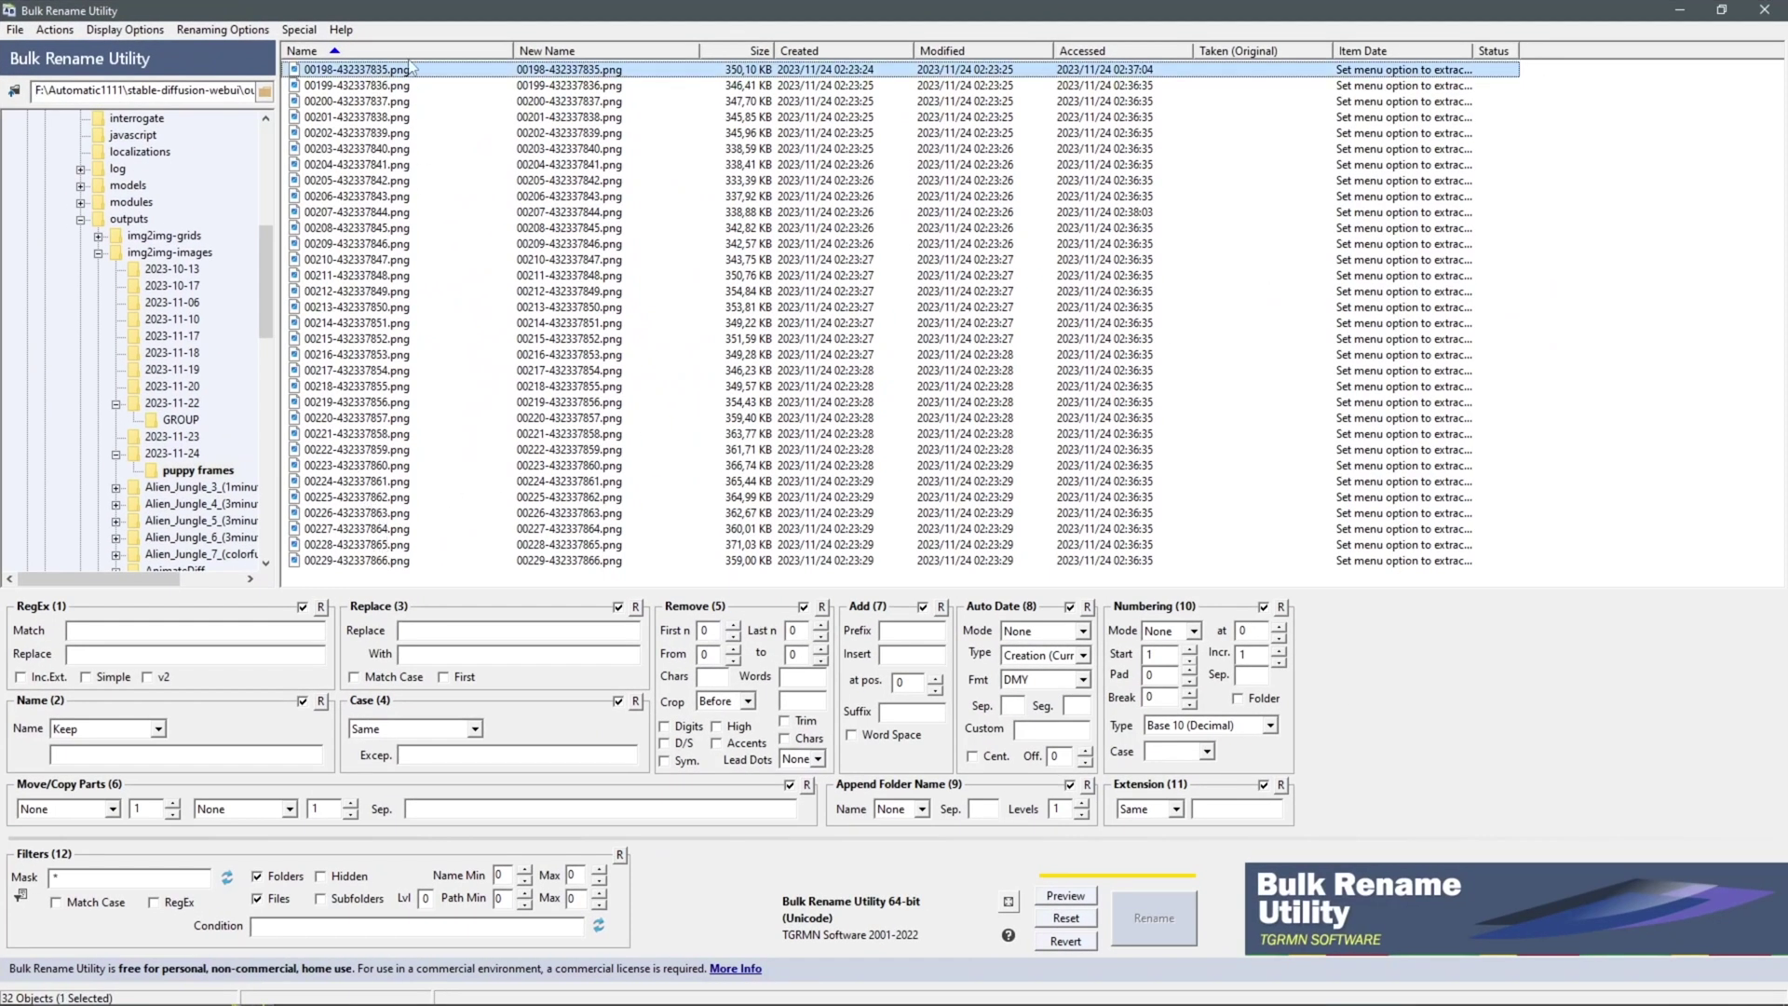
shift+click(337, 561)
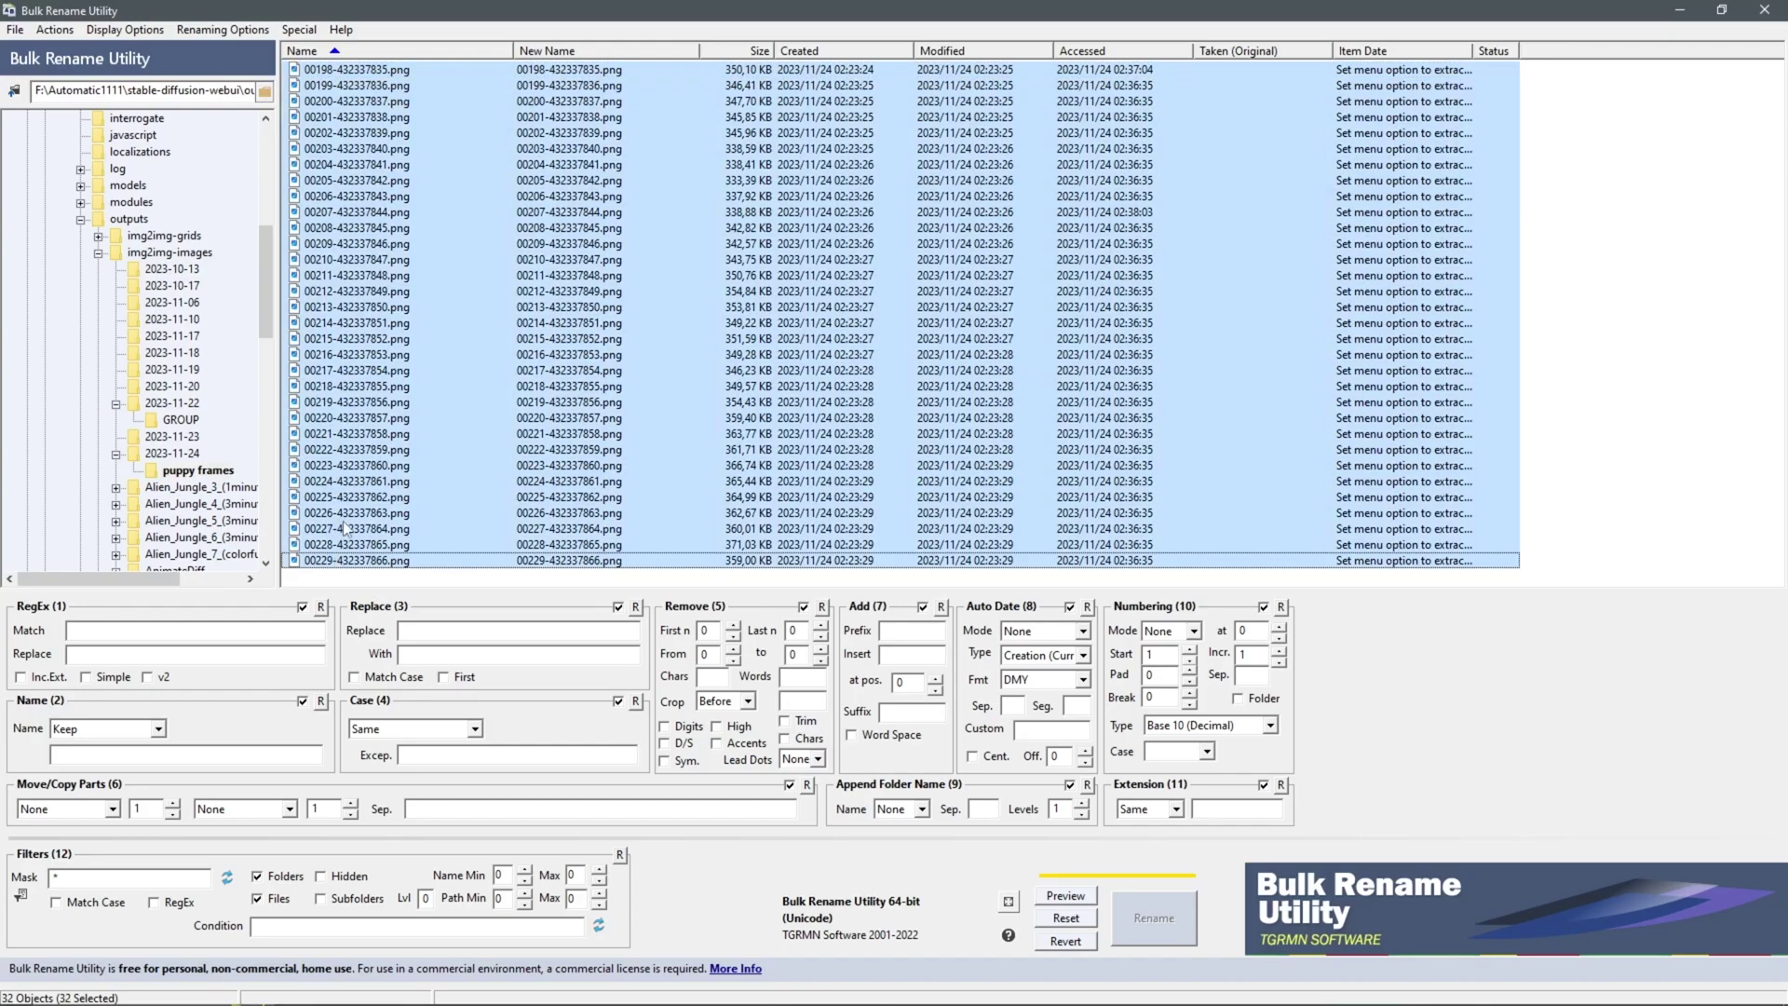
click(734, 626)
click(733, 626)
click(734, 627)
click(734, 627)
click(733, 627)
drag(734, 627, 733, 627)
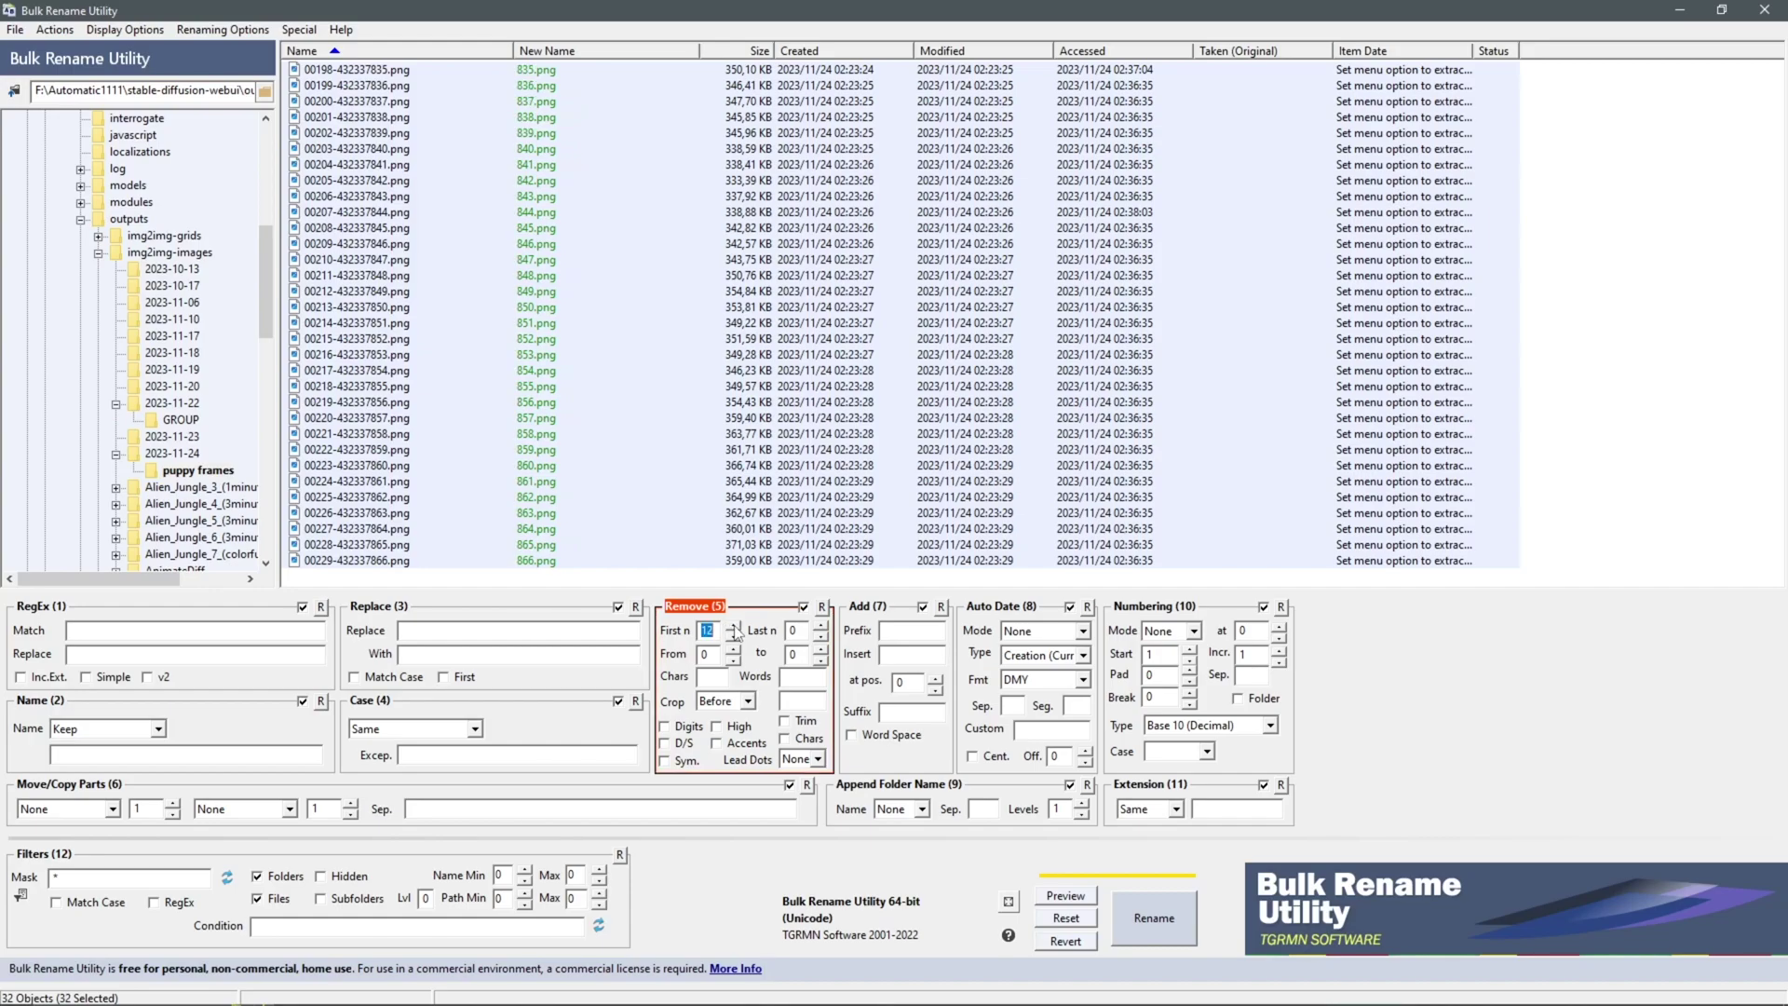
Add the prefix "image." to the new file names and set the numbering mode to Suffix.
text(im)
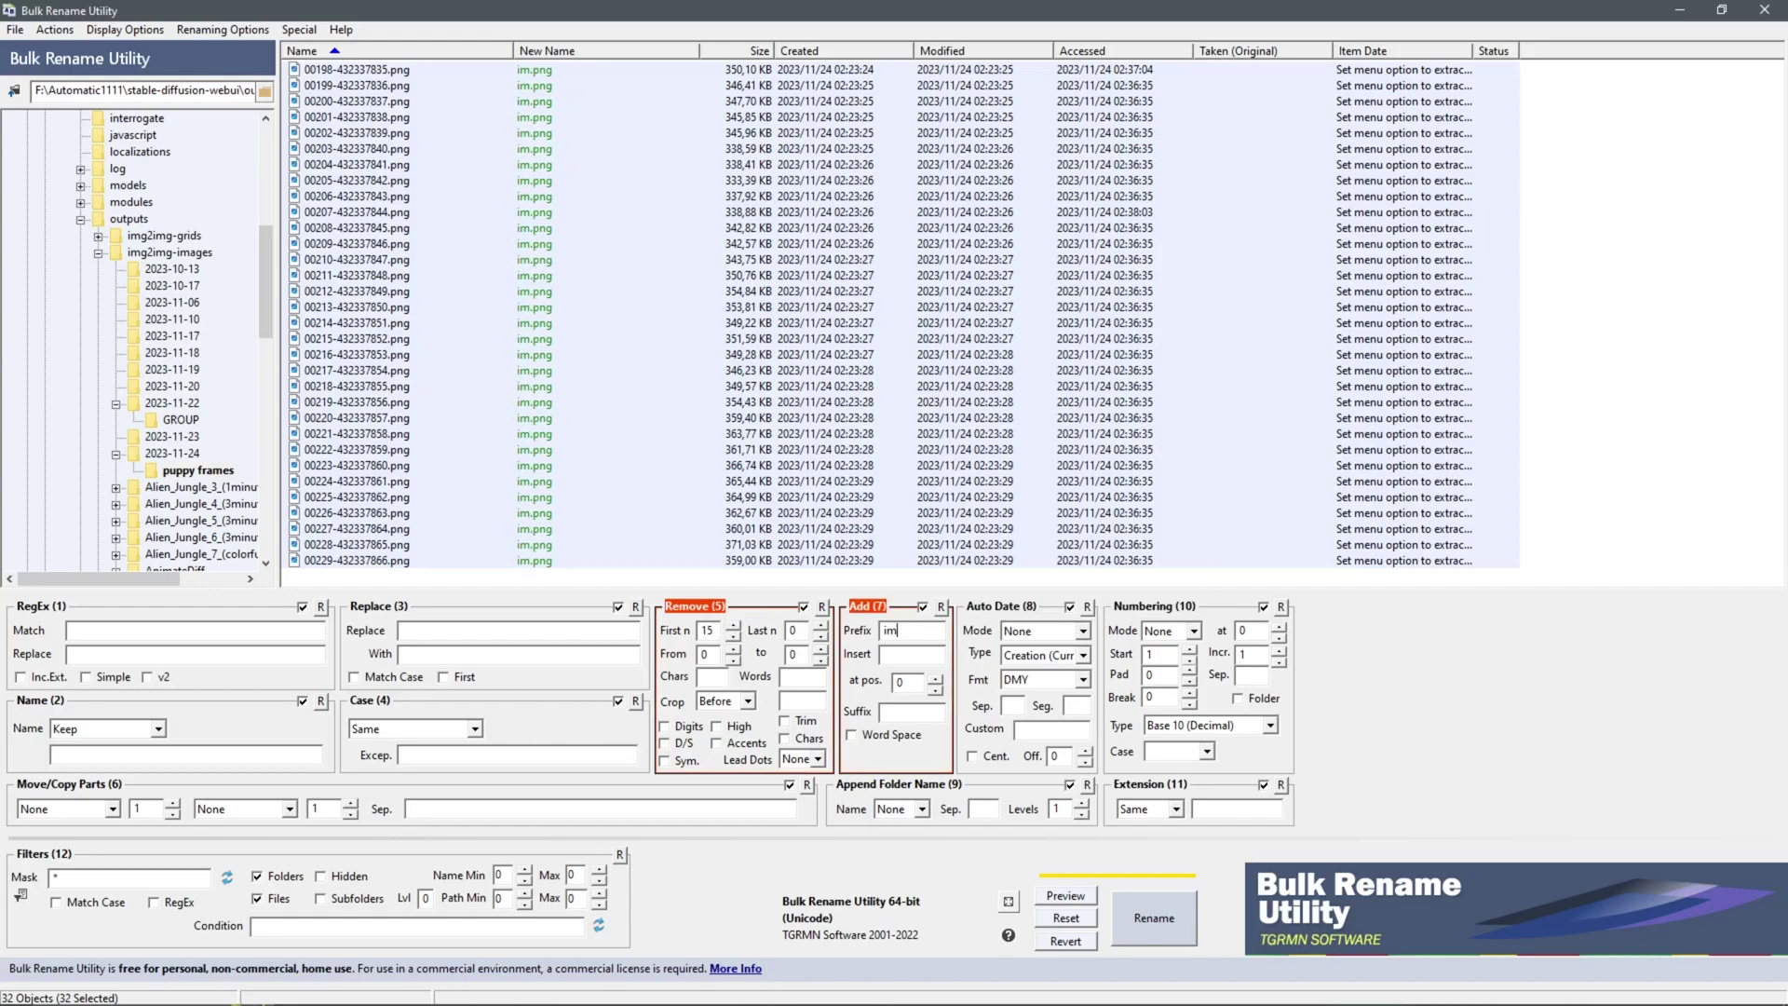
text(a)
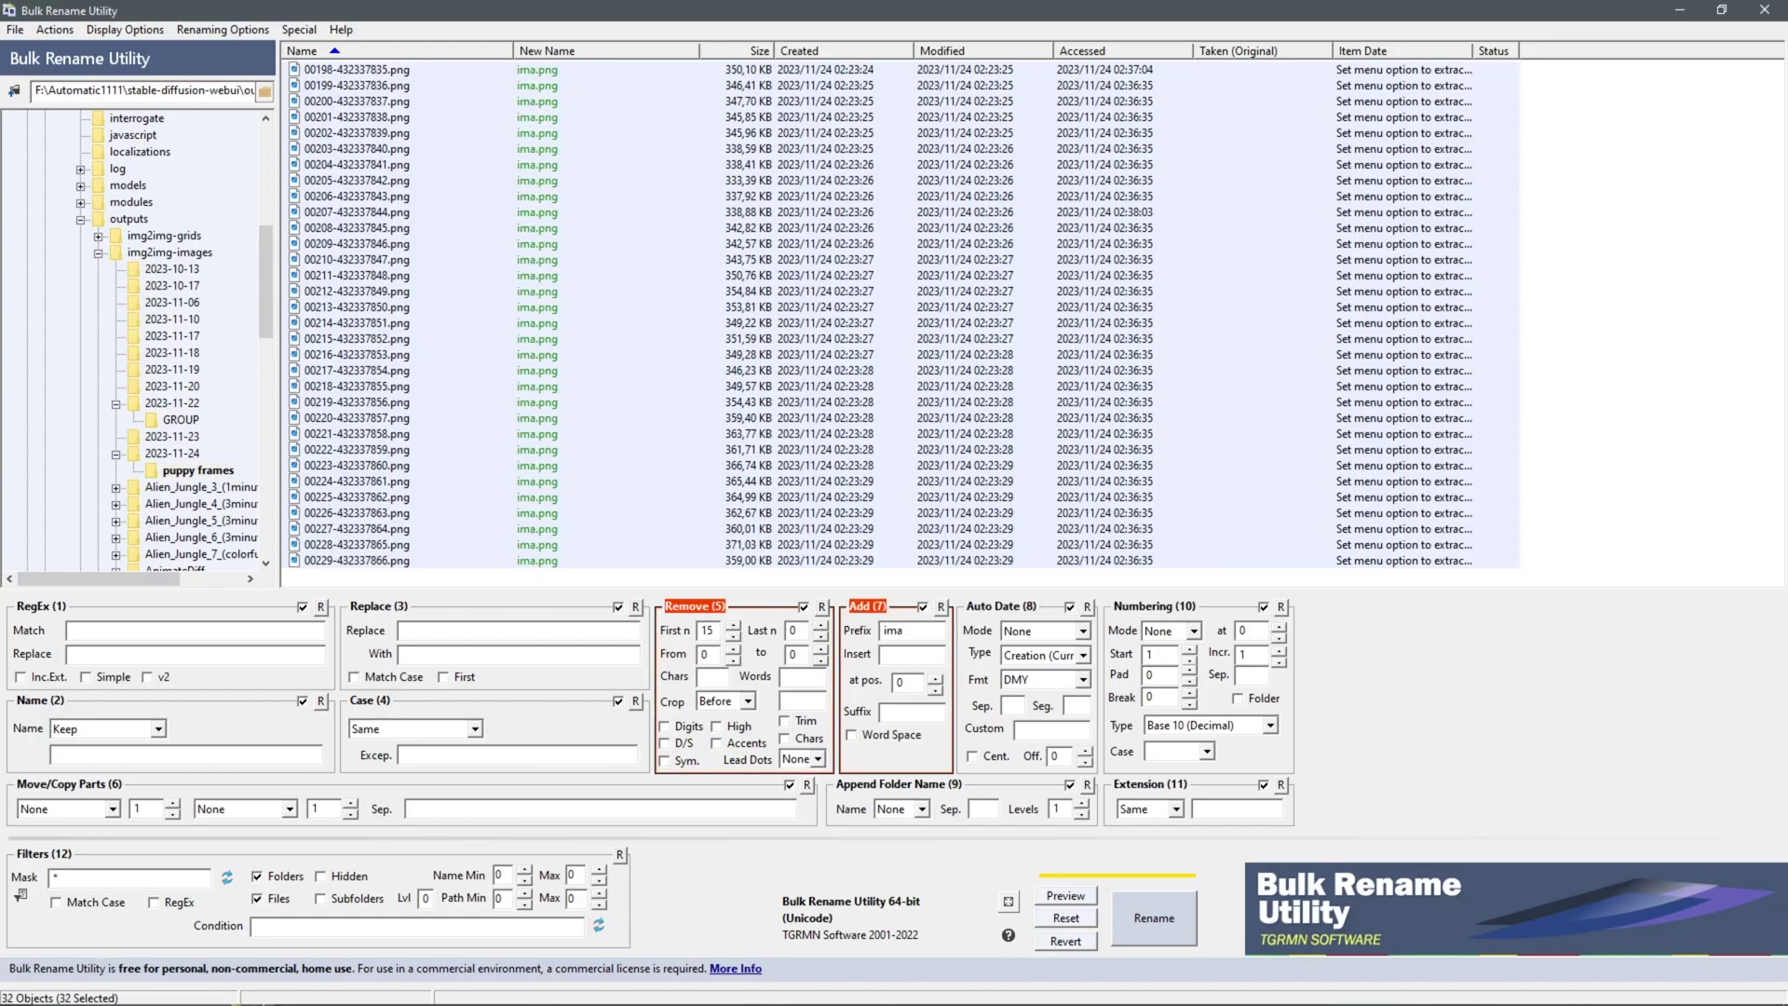
text(ge.)
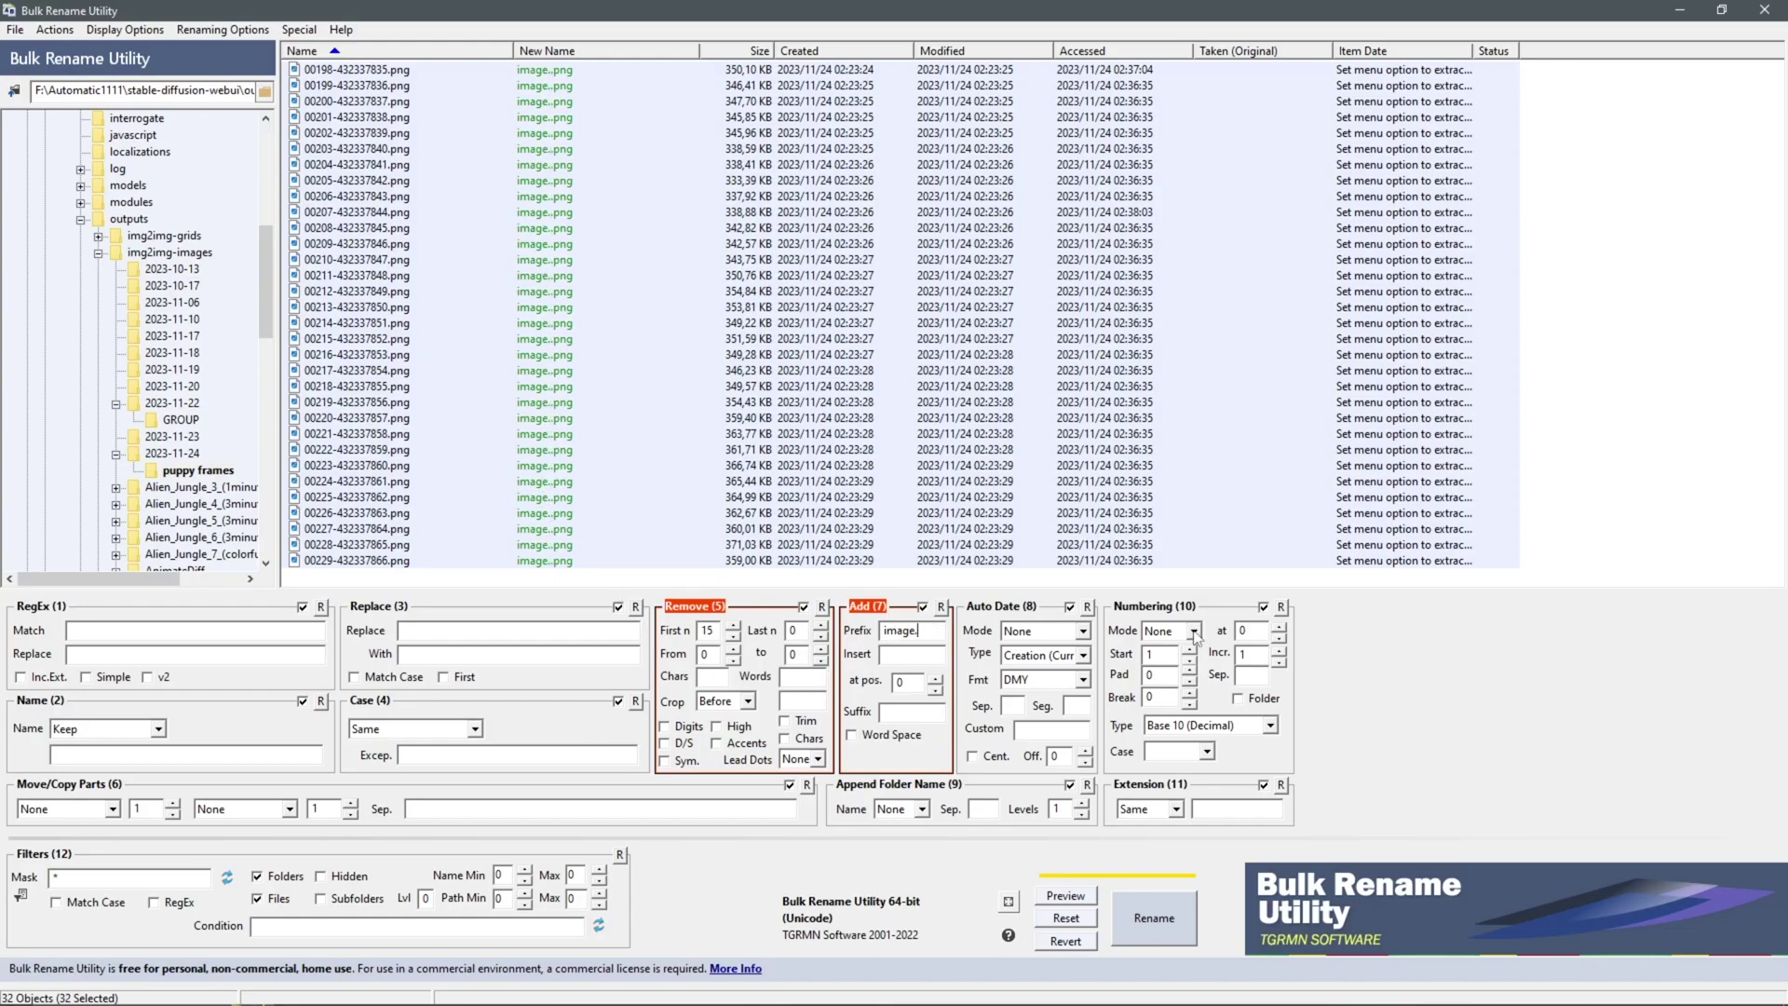
click(1181, 681)
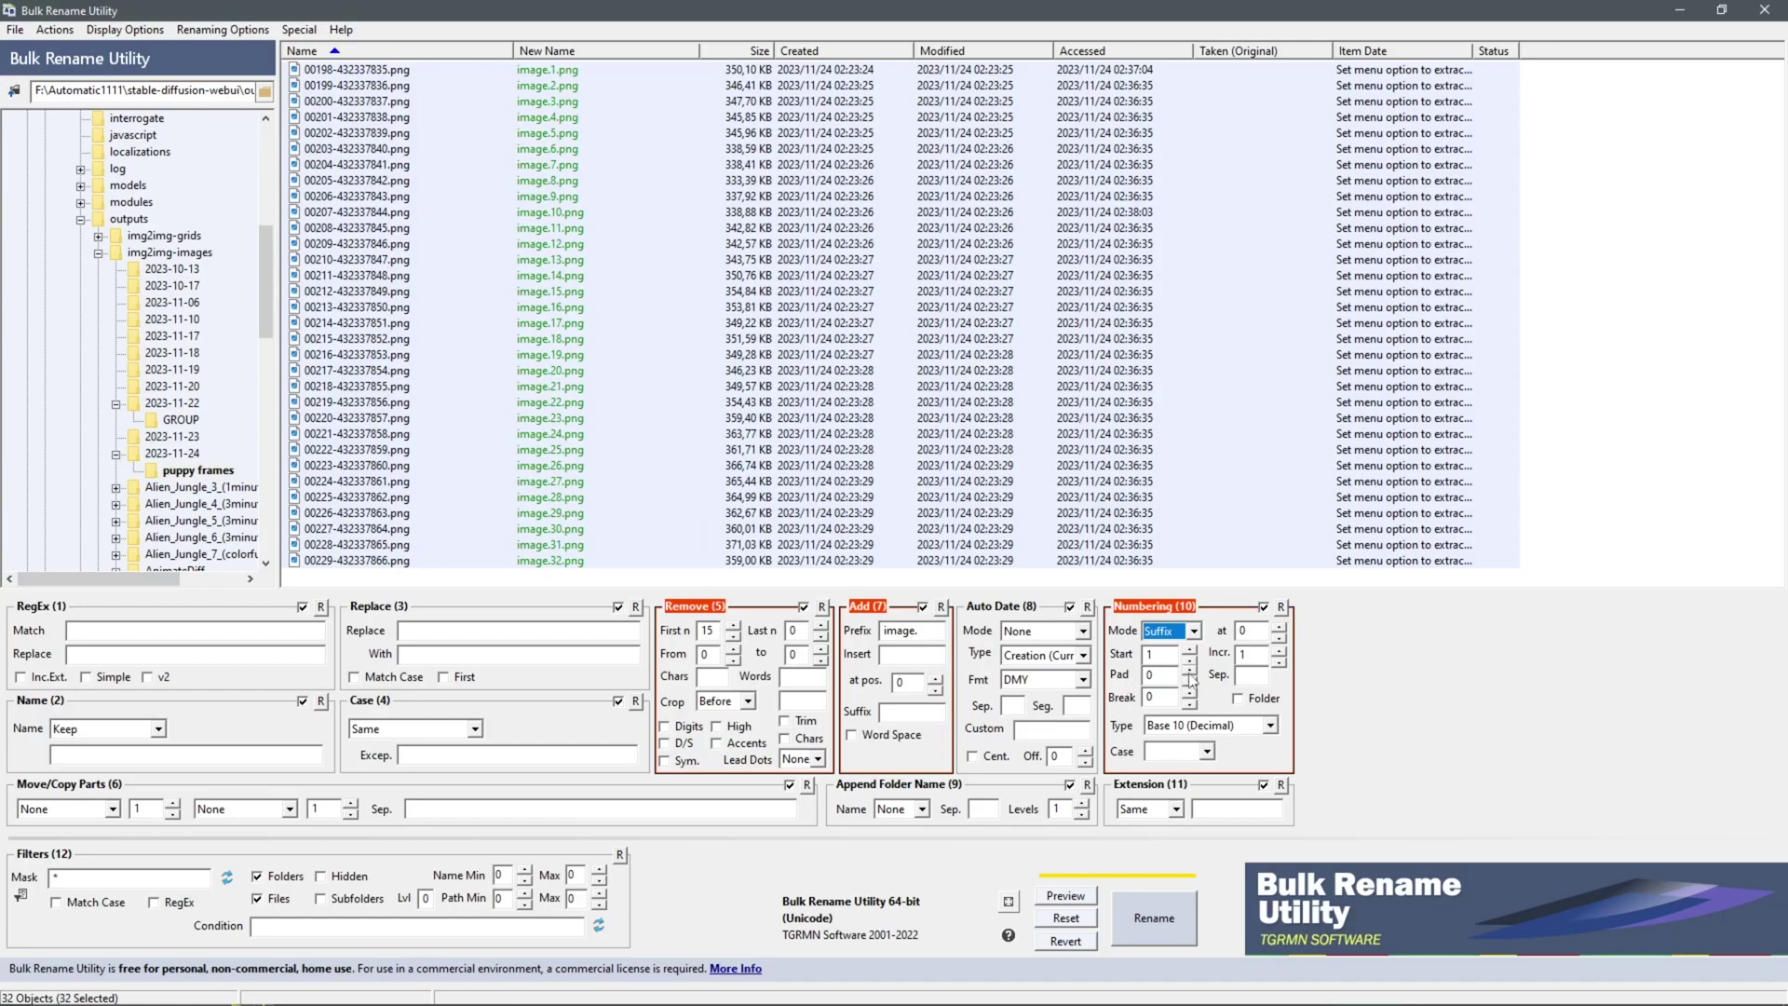
Set the numbering padding of the new puppy frame names to 5.
click(1189, 671)
click(1190, 671)
click(1189, 670)
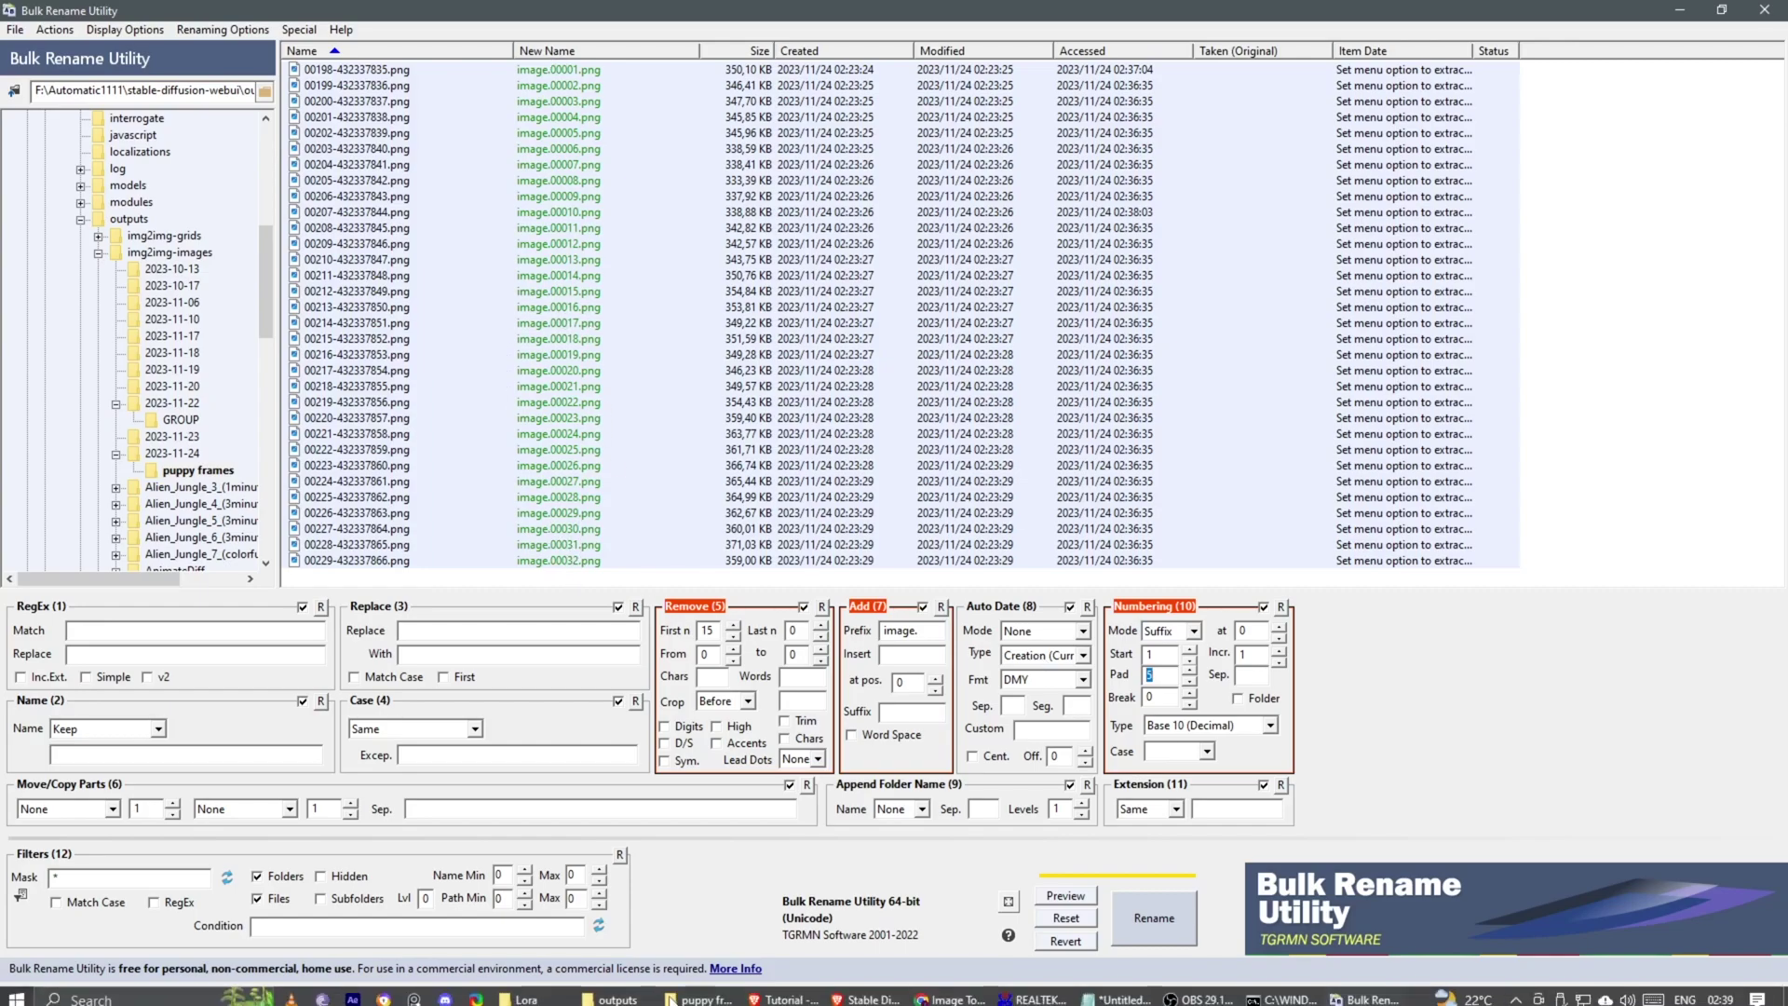
click(854, 995)
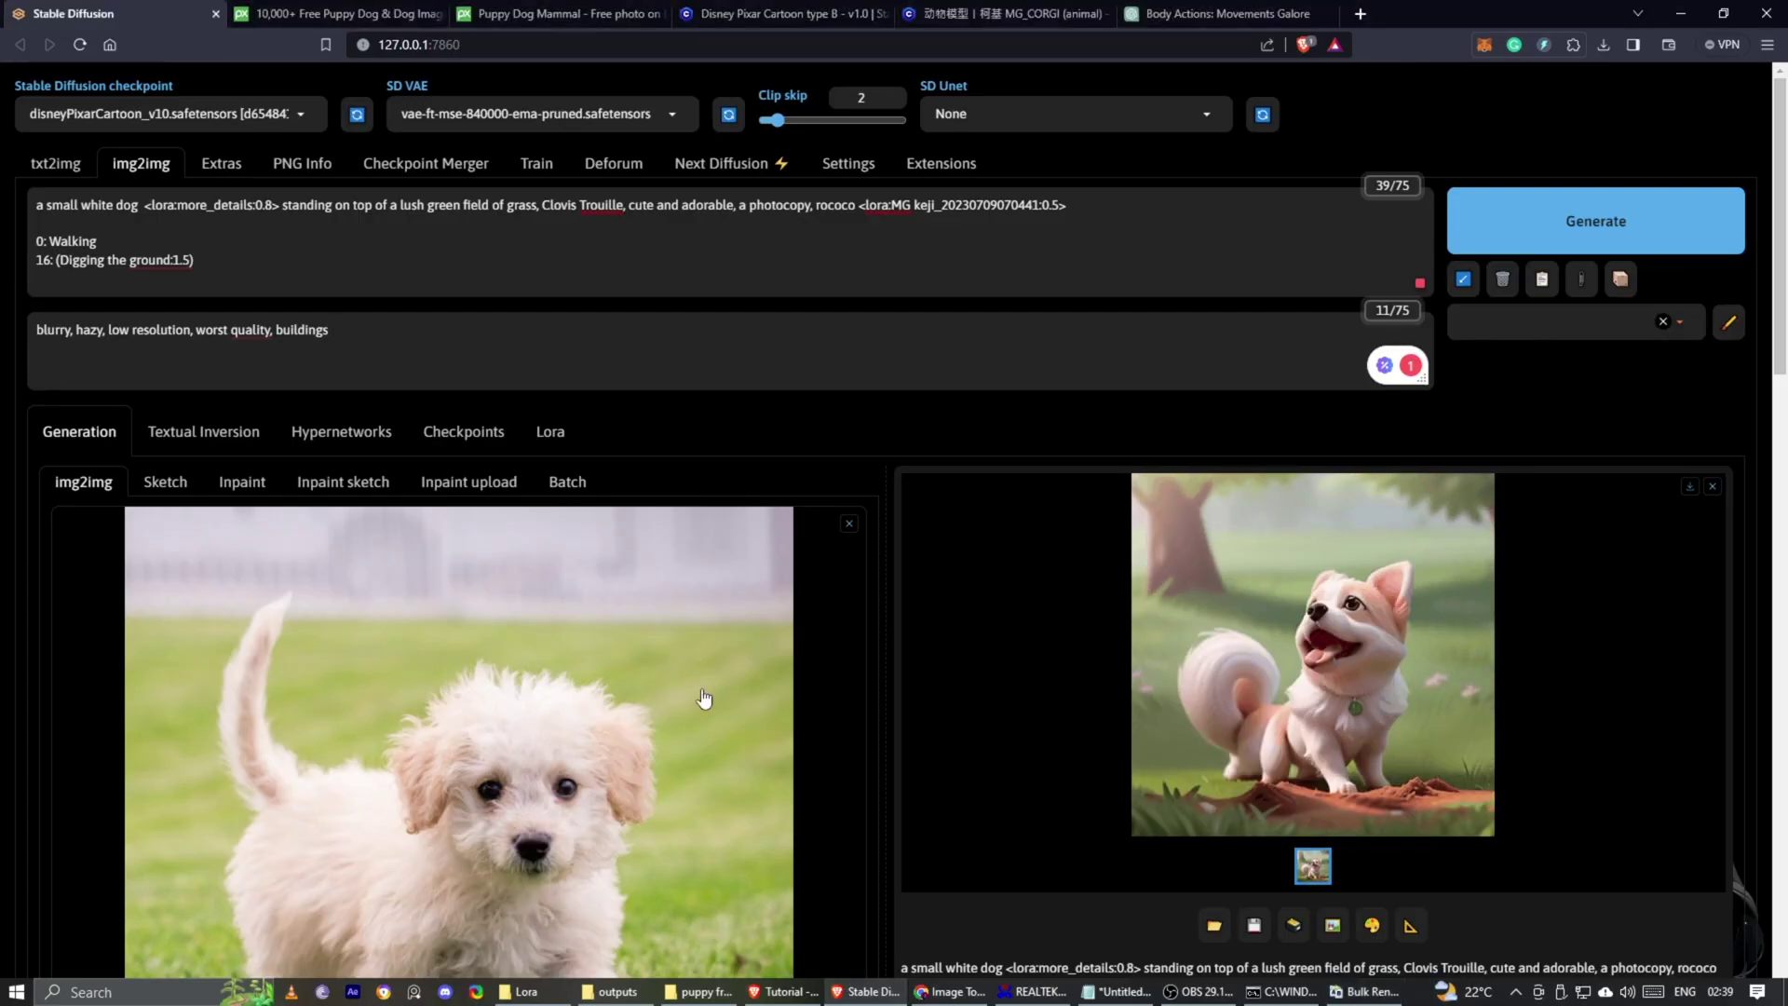
scroll(846, 689, down, 8)
scroll(845, 691, down, 6)
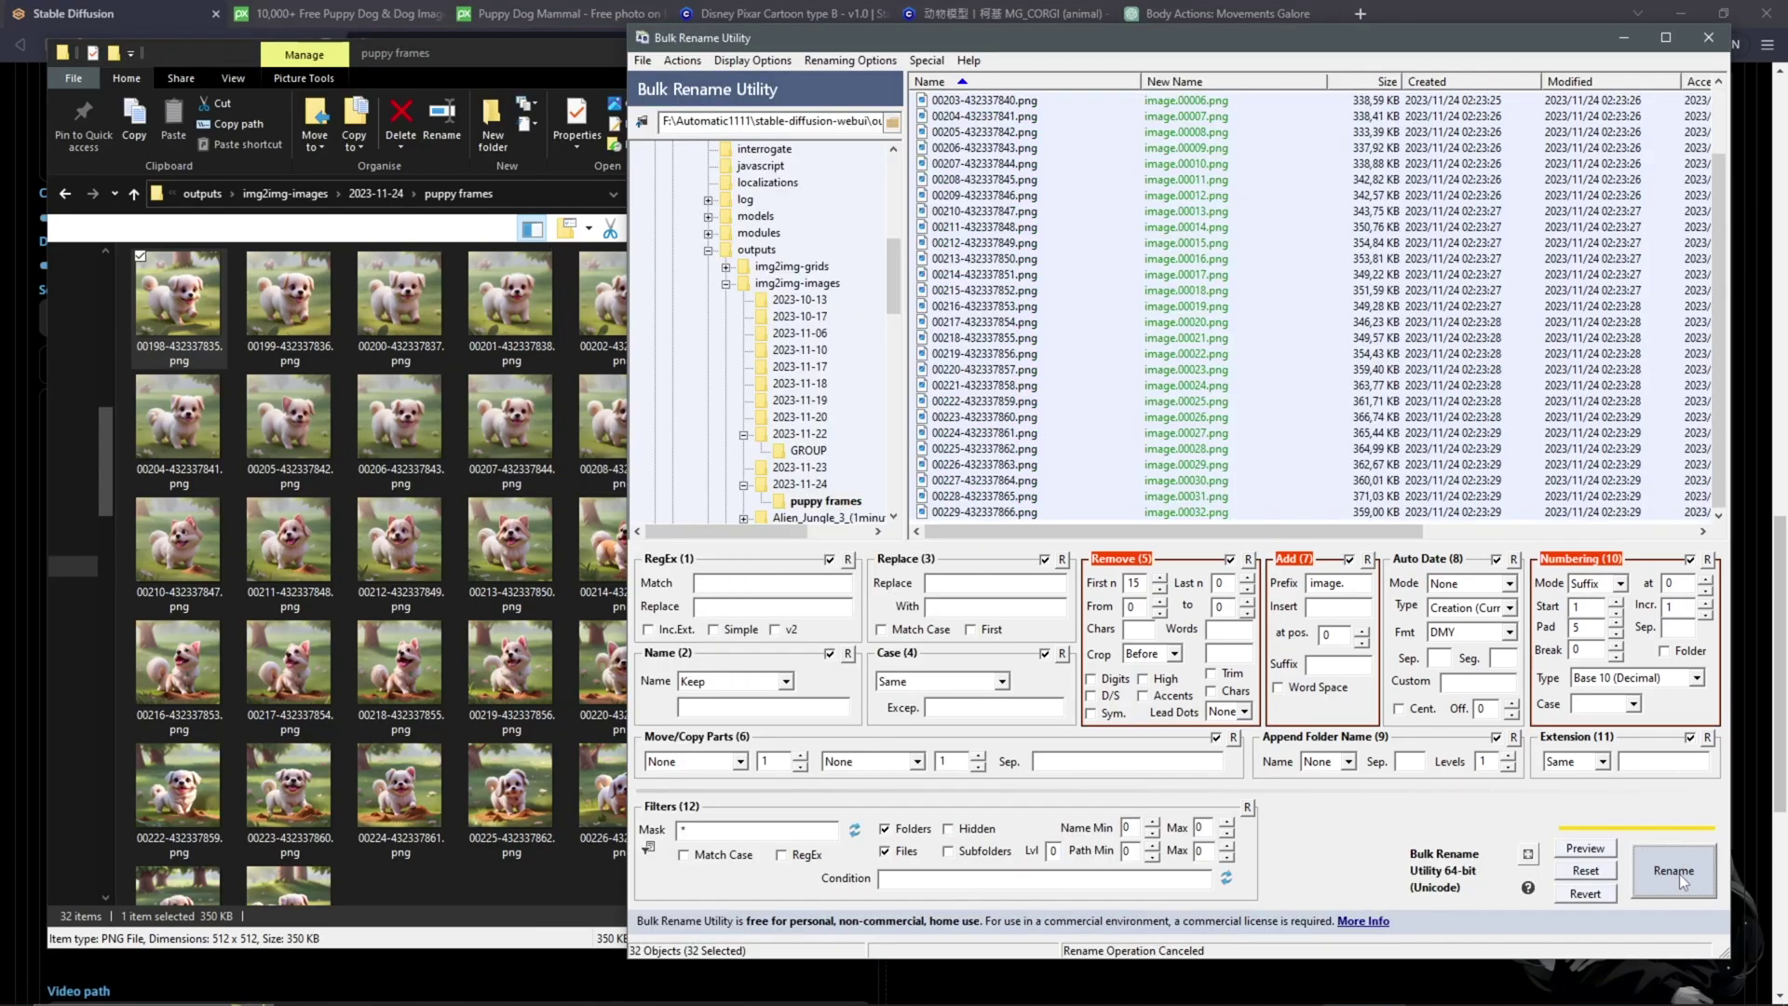
Rename all selected puppy frames, confirm the operation and check the renamed files in the puppy frames folder.
click(1679, 873)
click(1195, 599)
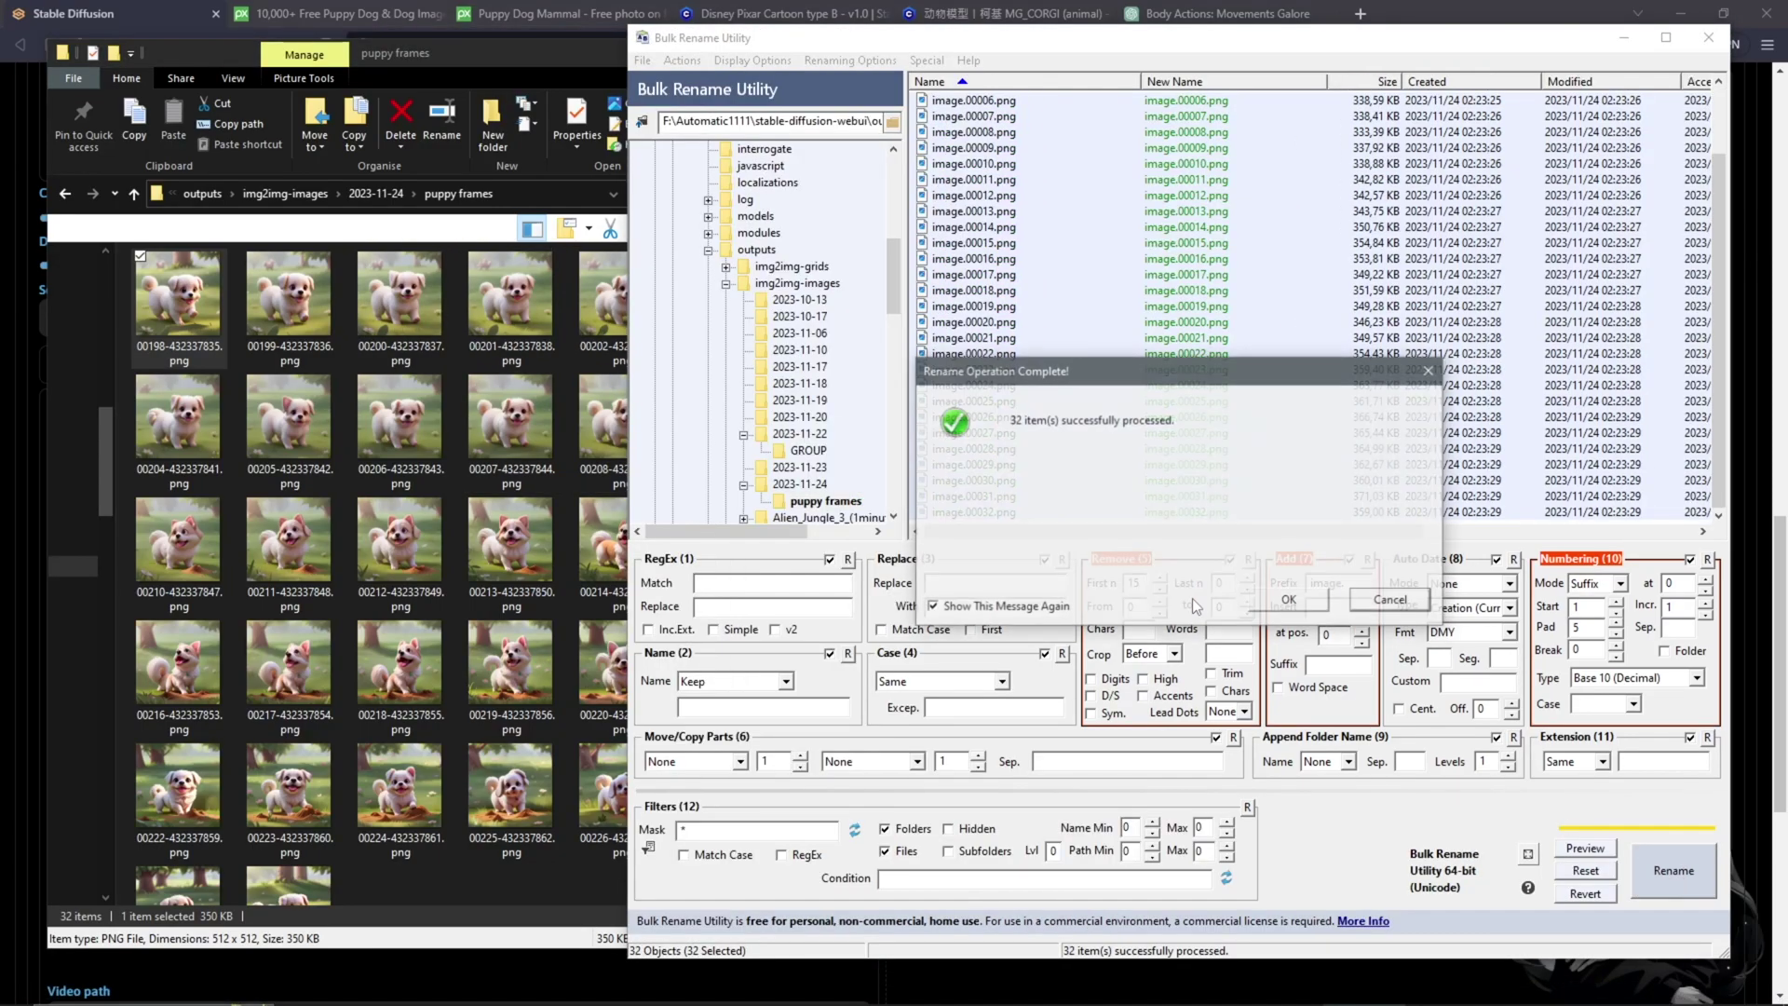
click(1288, 599)
click(189, 349)
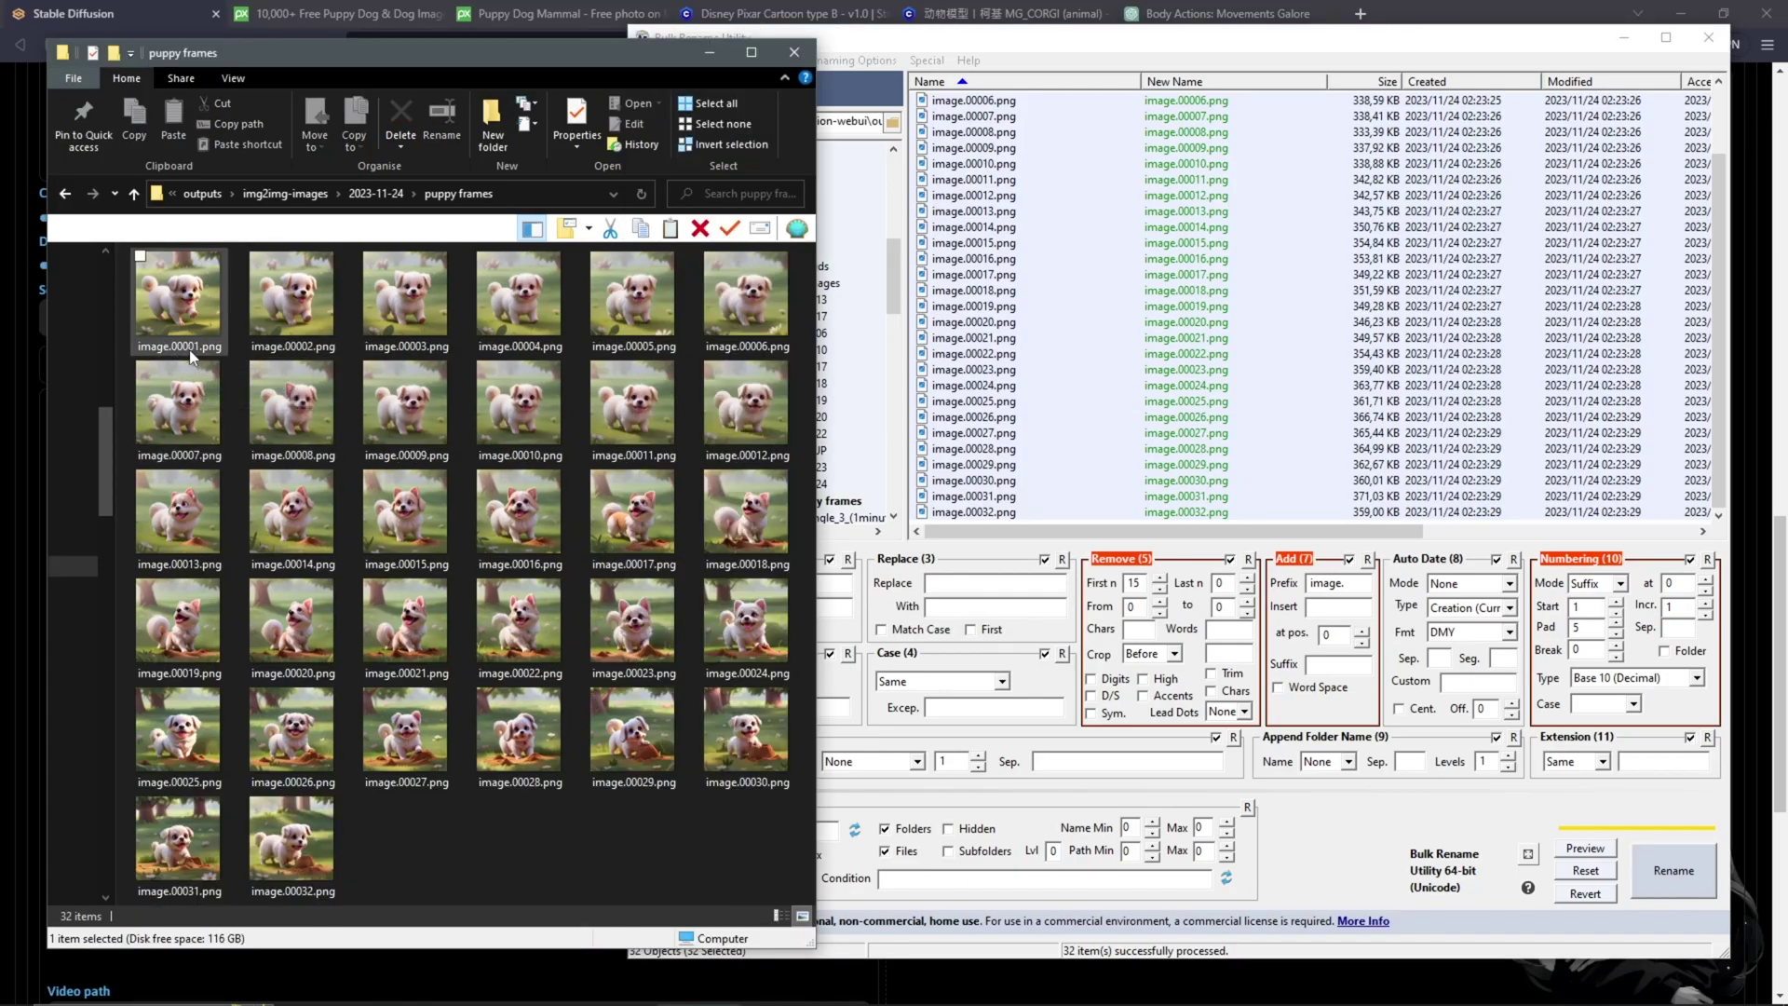
click(289, 866)
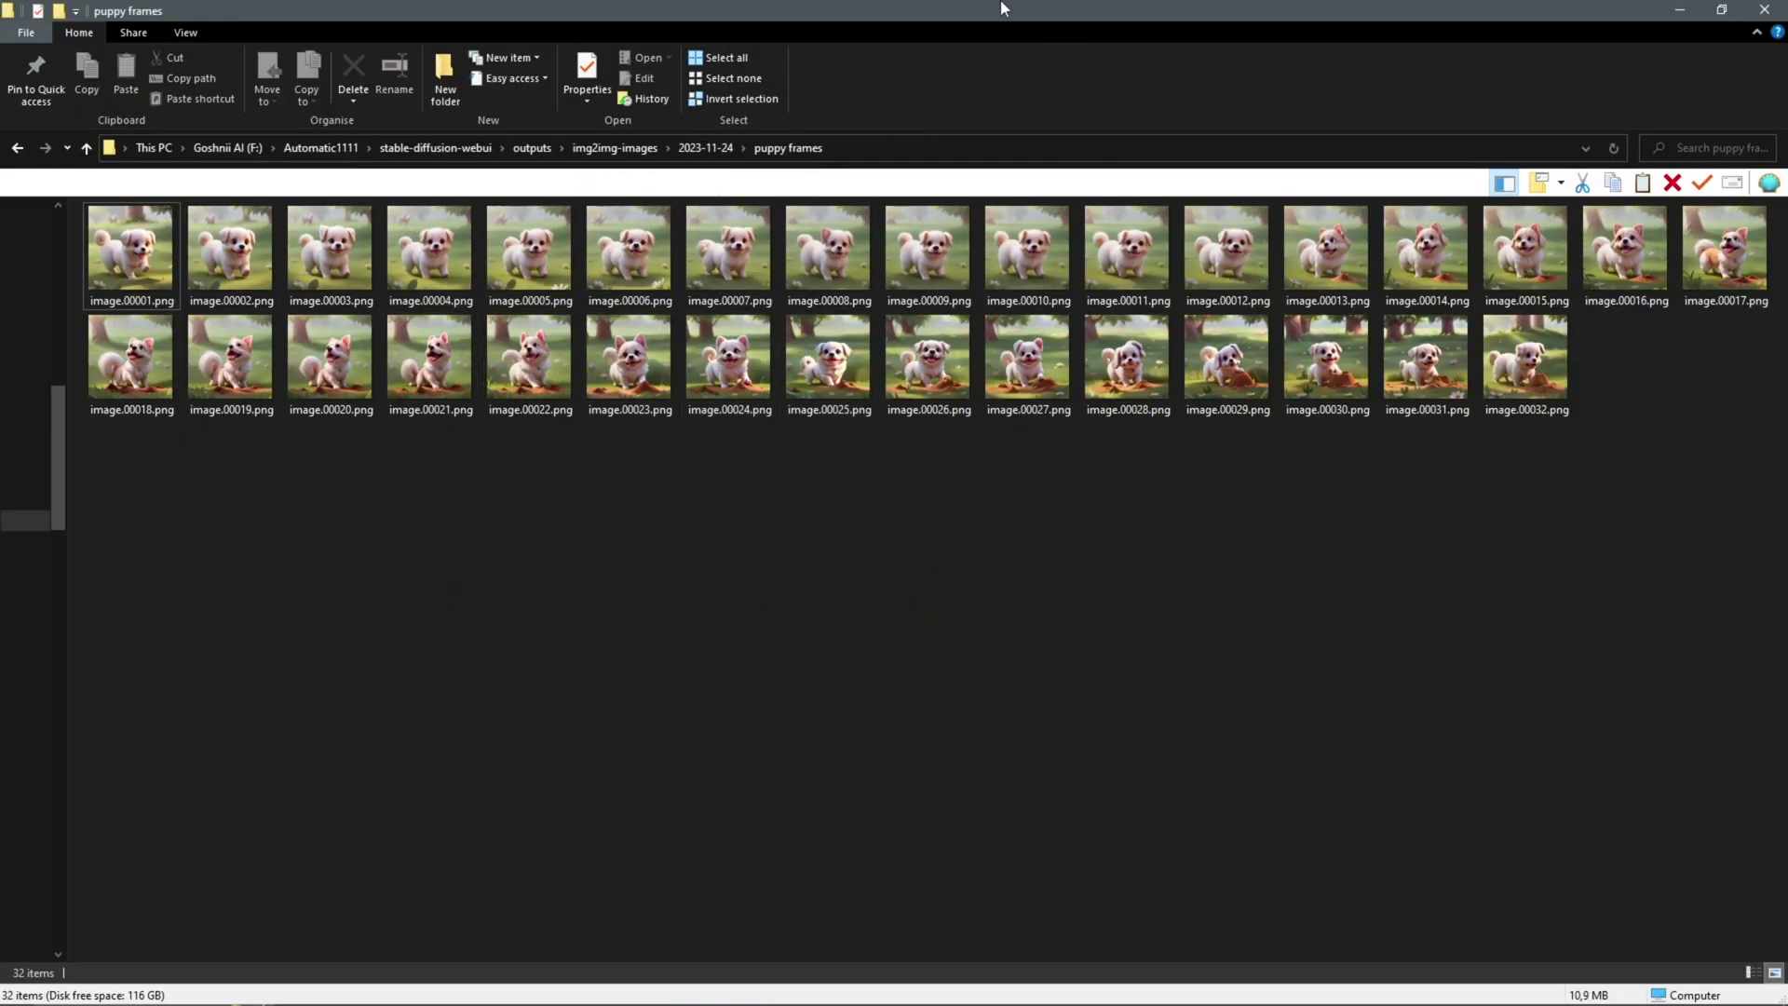
Import all renamed puppy frames into Topaz Video AI and set the output to 2x Upscale at 60 FPS.
drag(987, 11, 1024, 52)
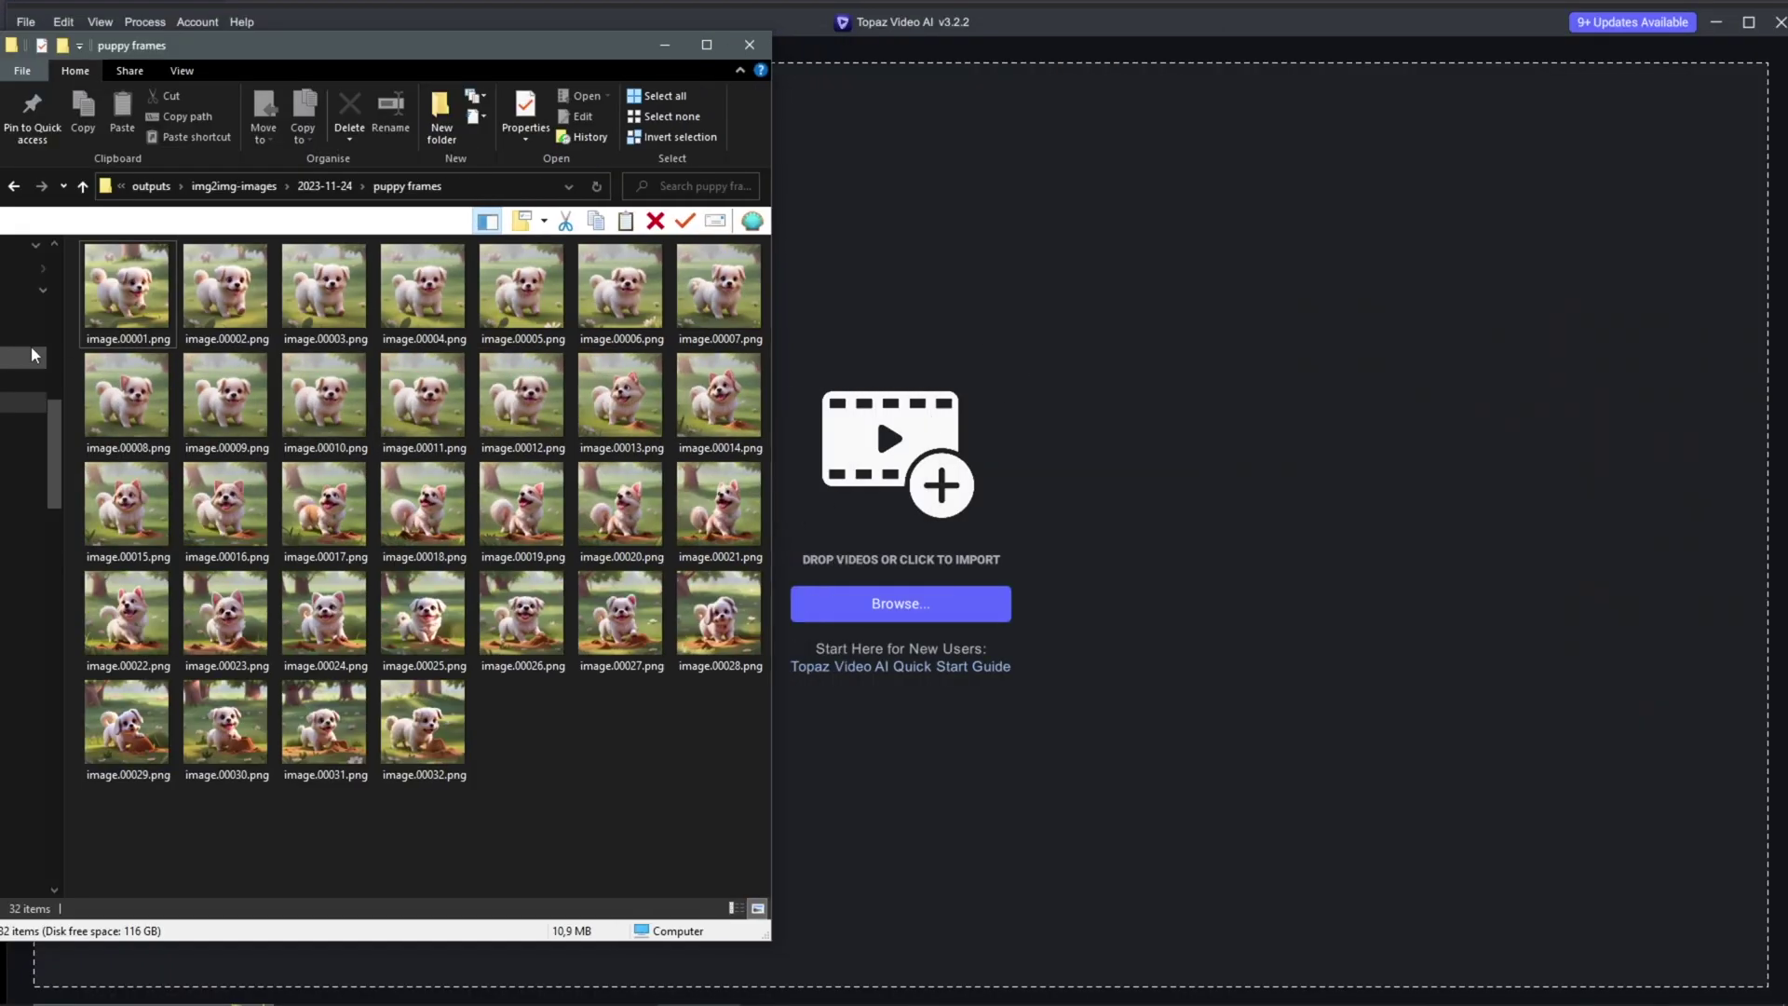
key(ctrl+a)
drag(135, 300, 965, 512)
click(1759, 257)
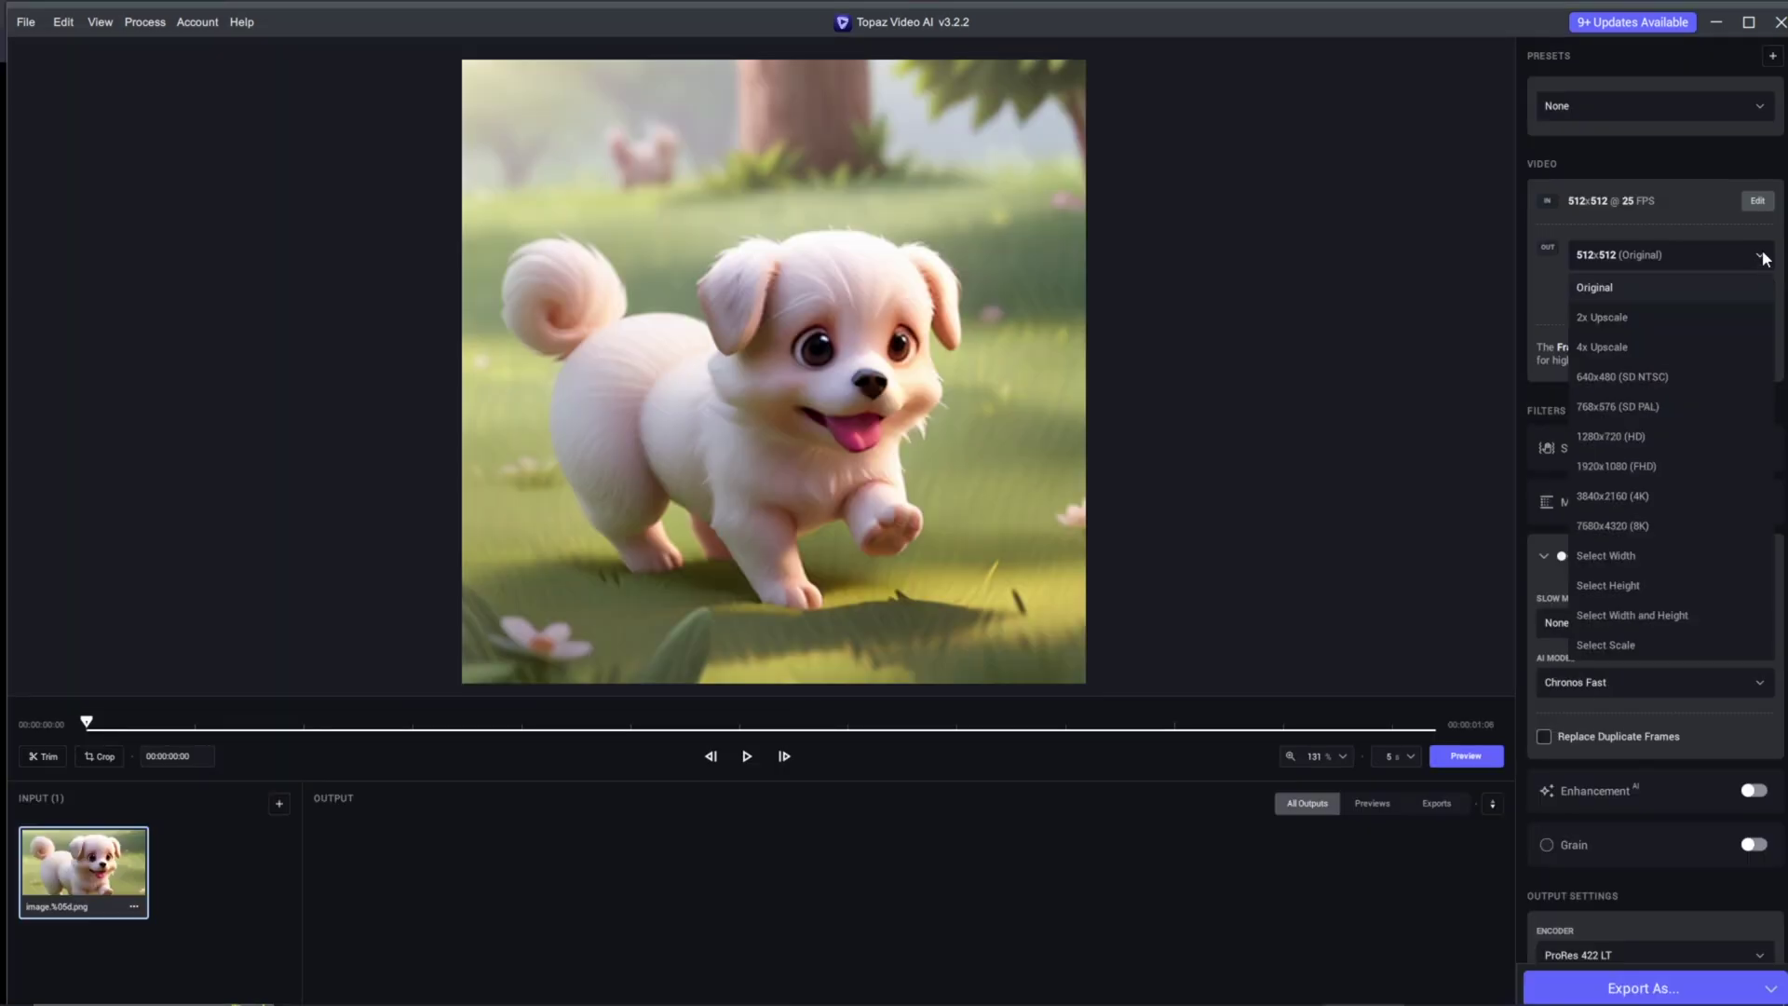
click(1615, 319)
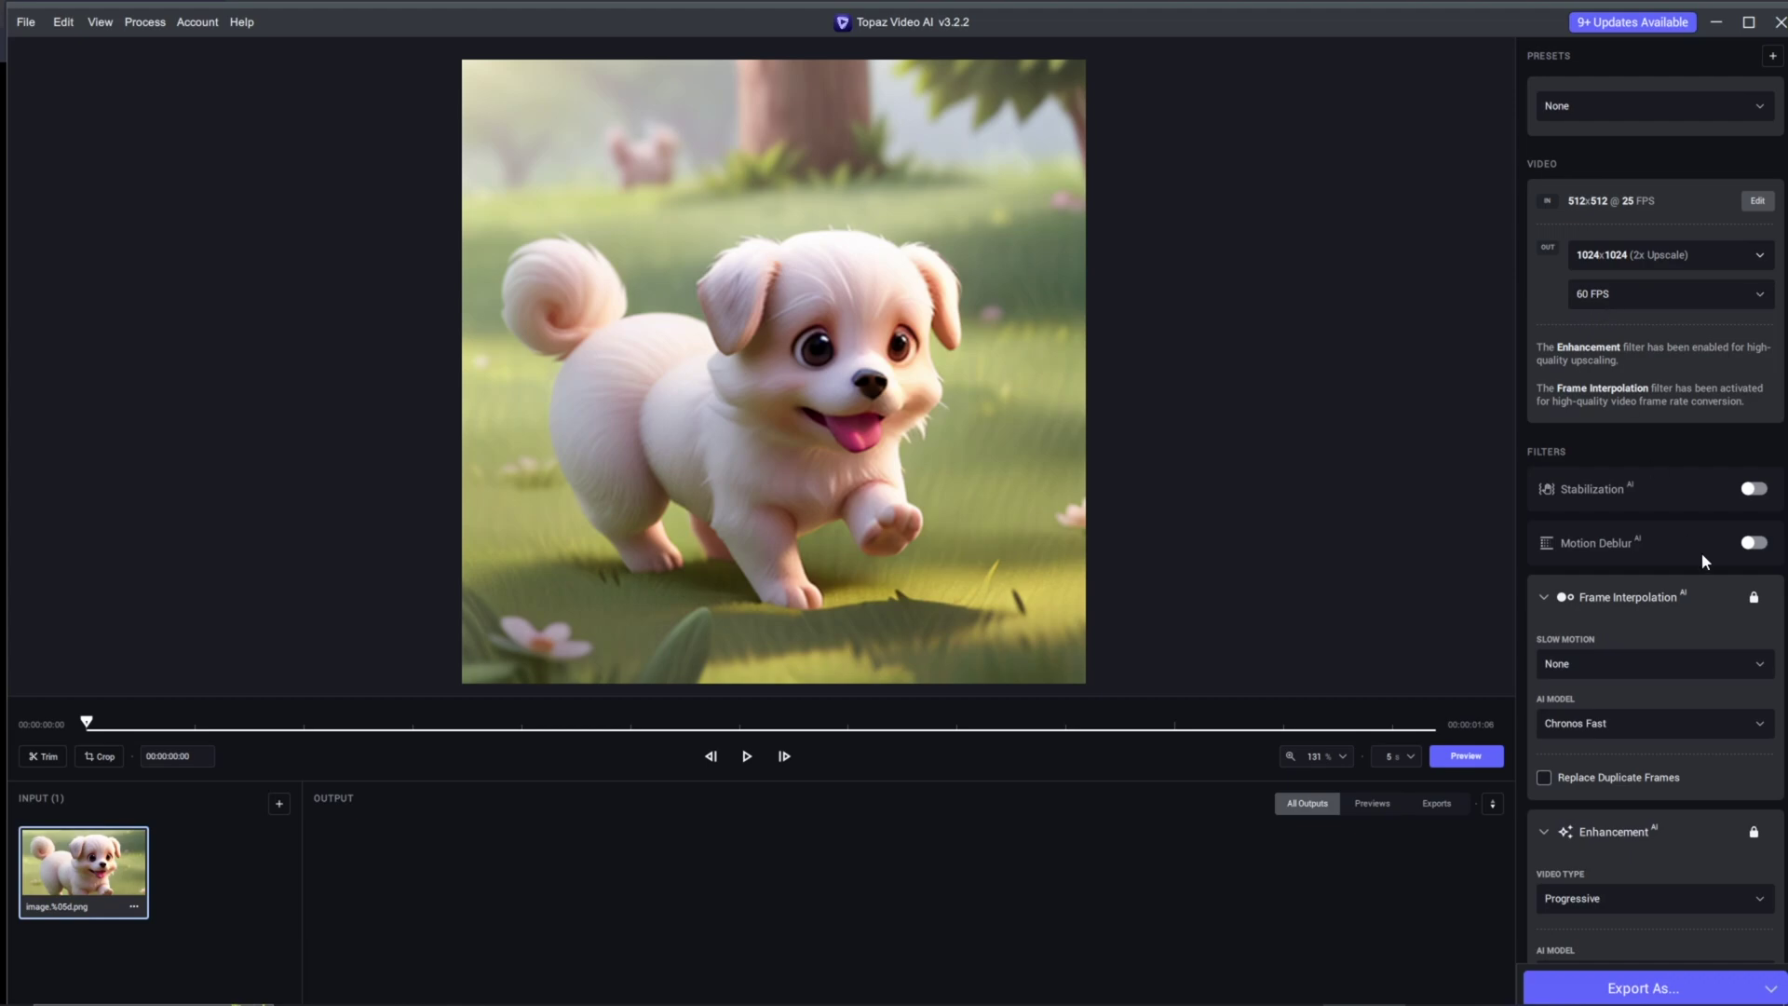
Configure Frame Interpolation with 2x slow motion, the Apollo model and Replace Duplicate Frames enabled.
scroll(1702, 552, down, 1)
click(1761, 646)
click(1567, 707)
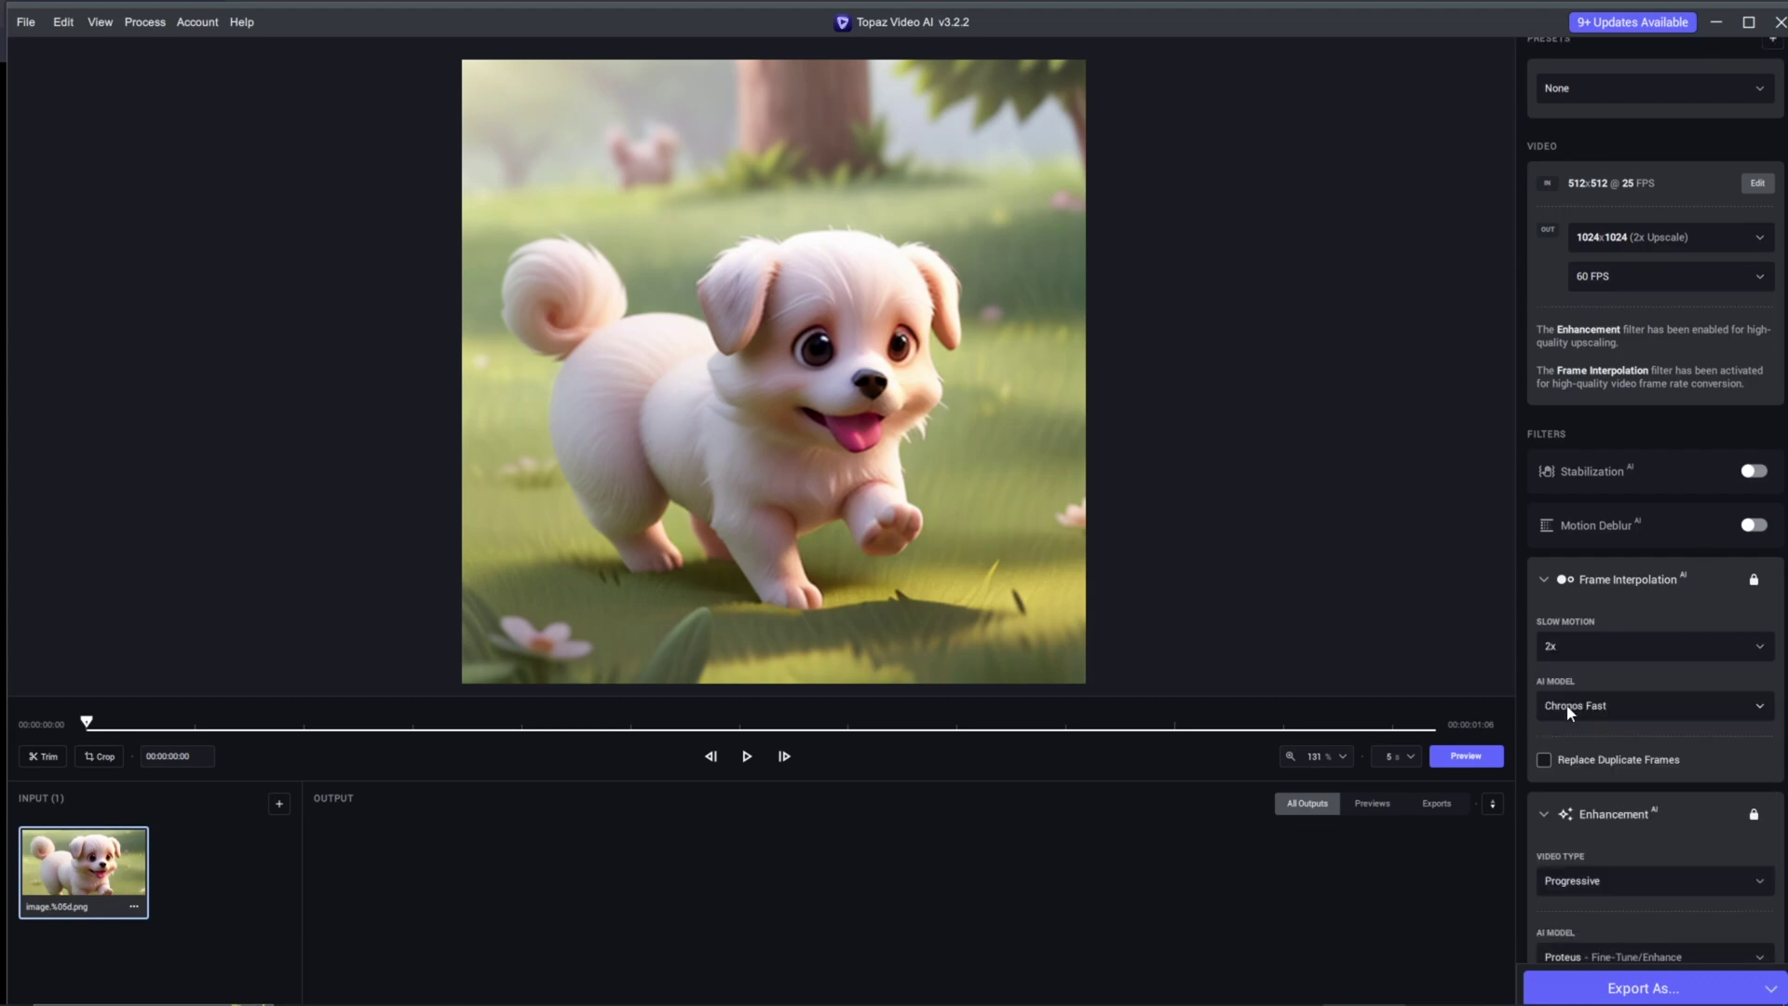
click(1639, 706)
click(1583, 740)
click(1544, 760)
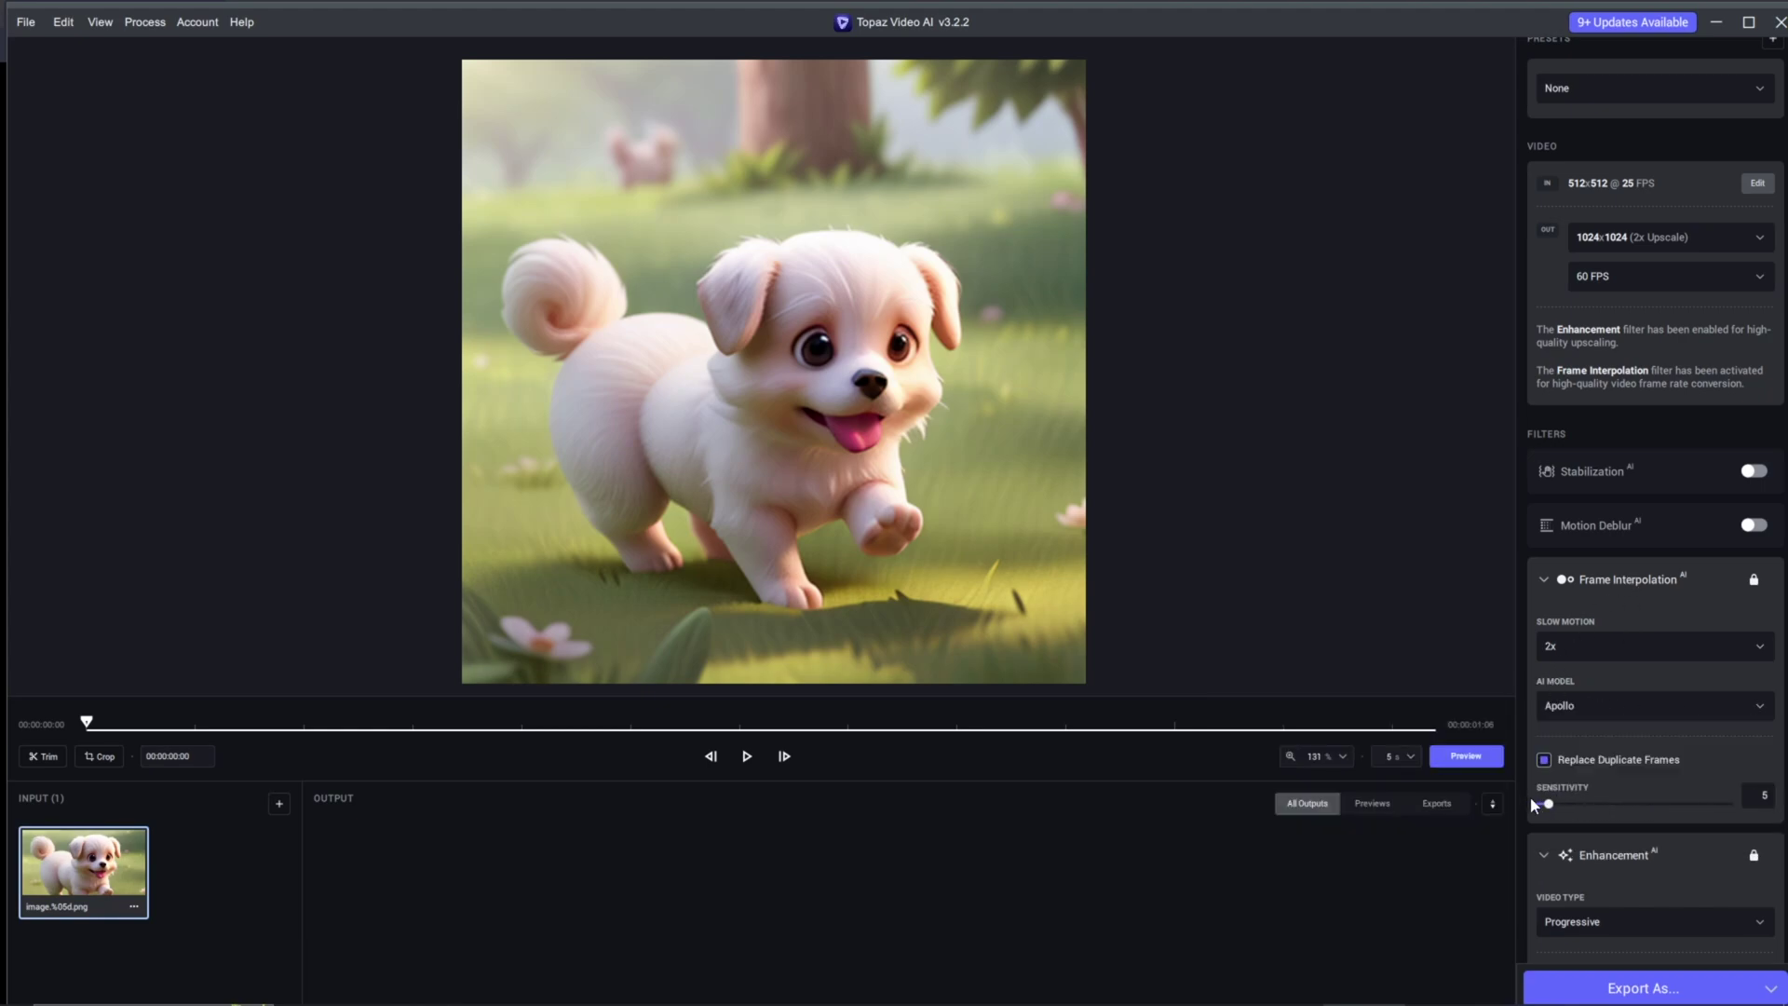
Switch the enhancement parameters to Manual with Revert Compression 100, Recover Details 100, Sharpen 10, Dehalo 30 and Anti-Alias/Deblur 100.
scroll(1550, 833, down, 5)
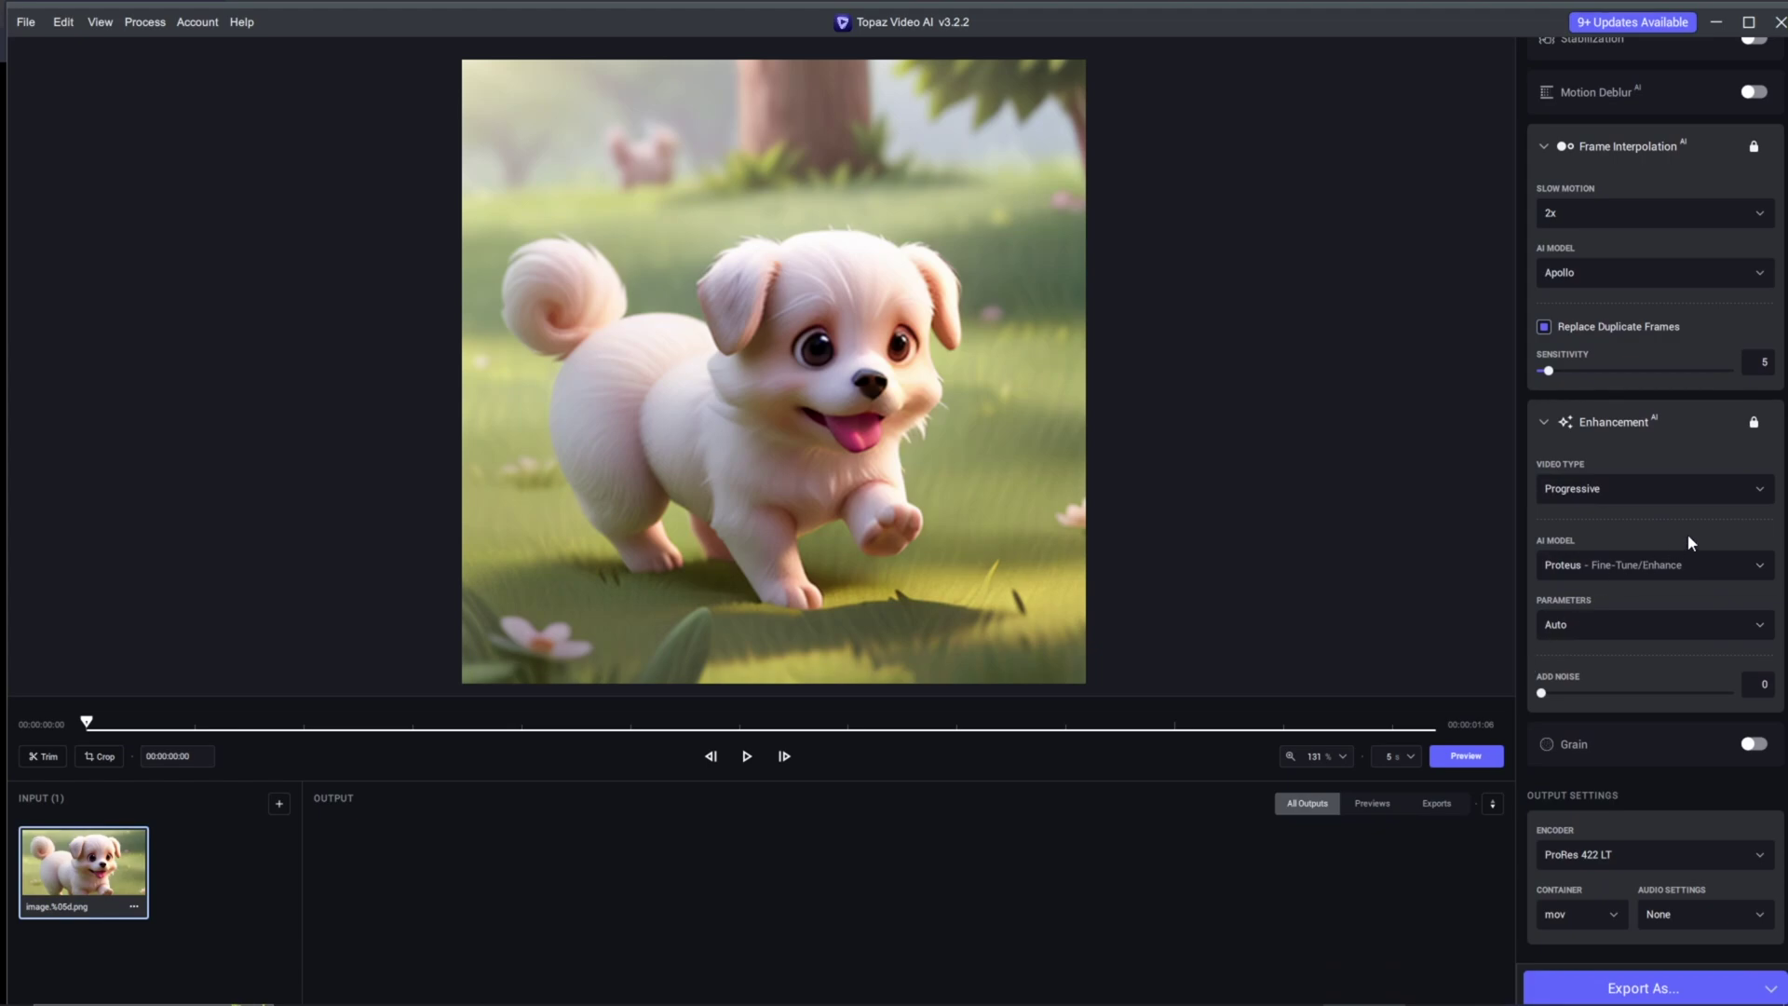
click(1695, 624)
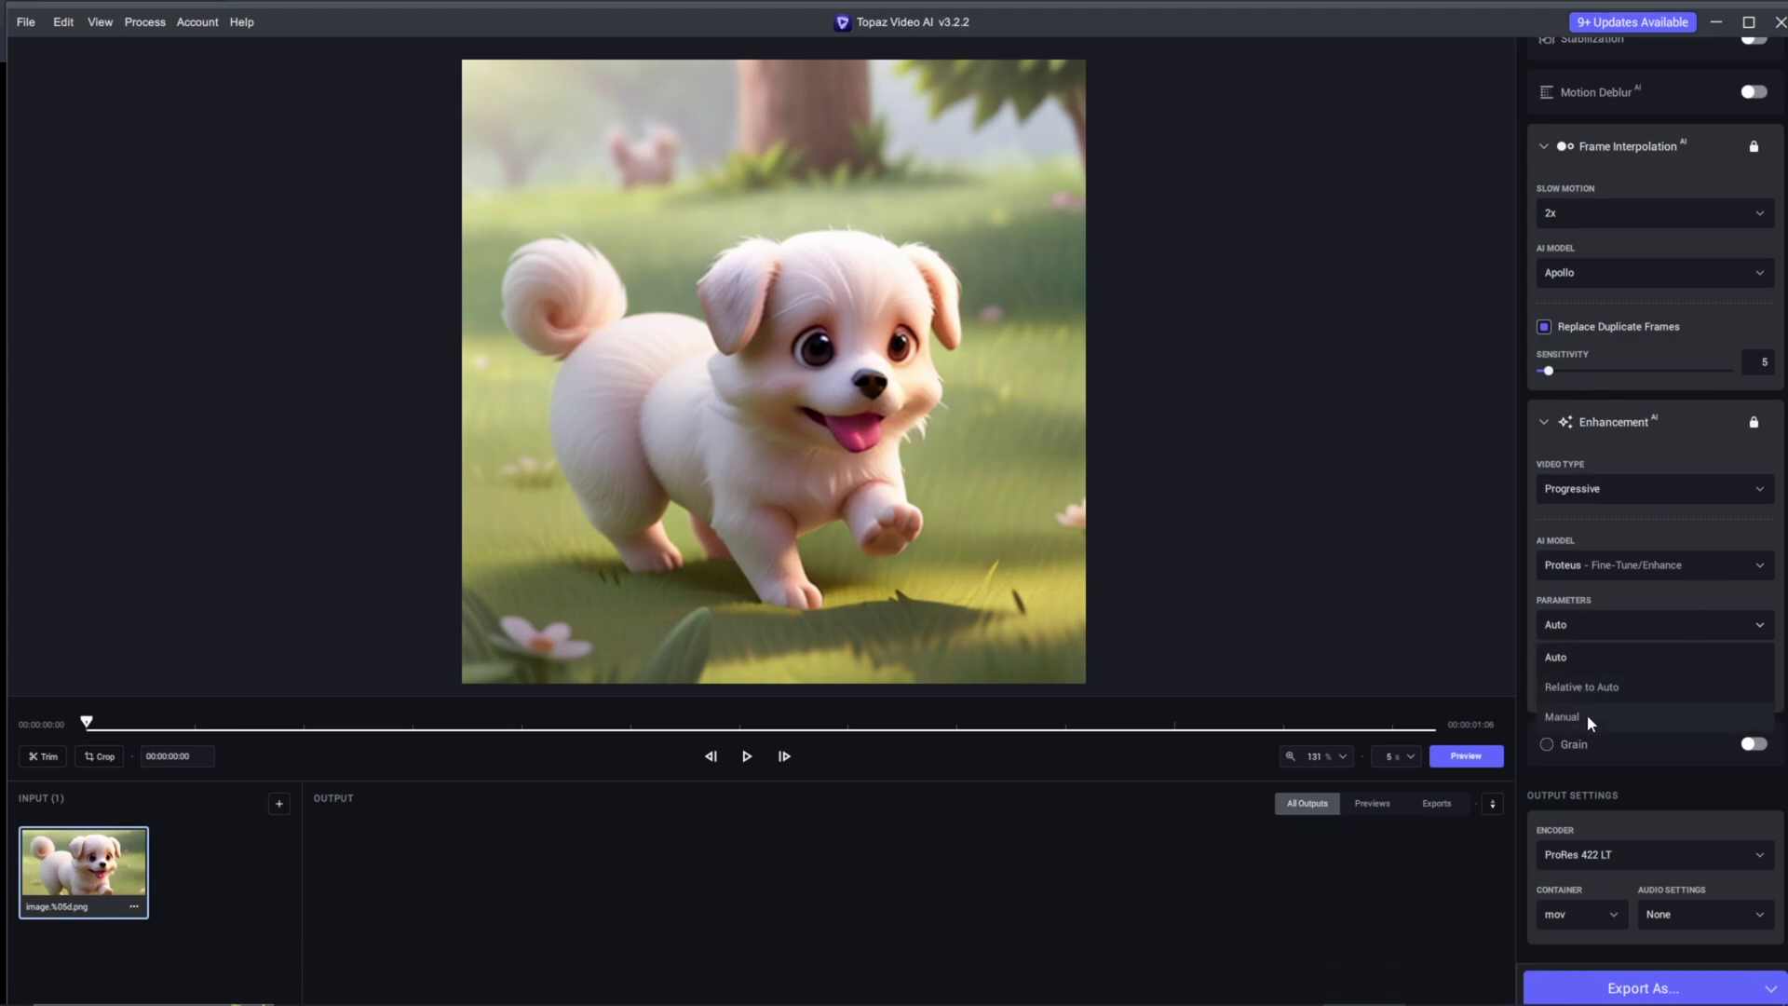
click(1587, 713)
drag(1543, 714, 1731, 714)
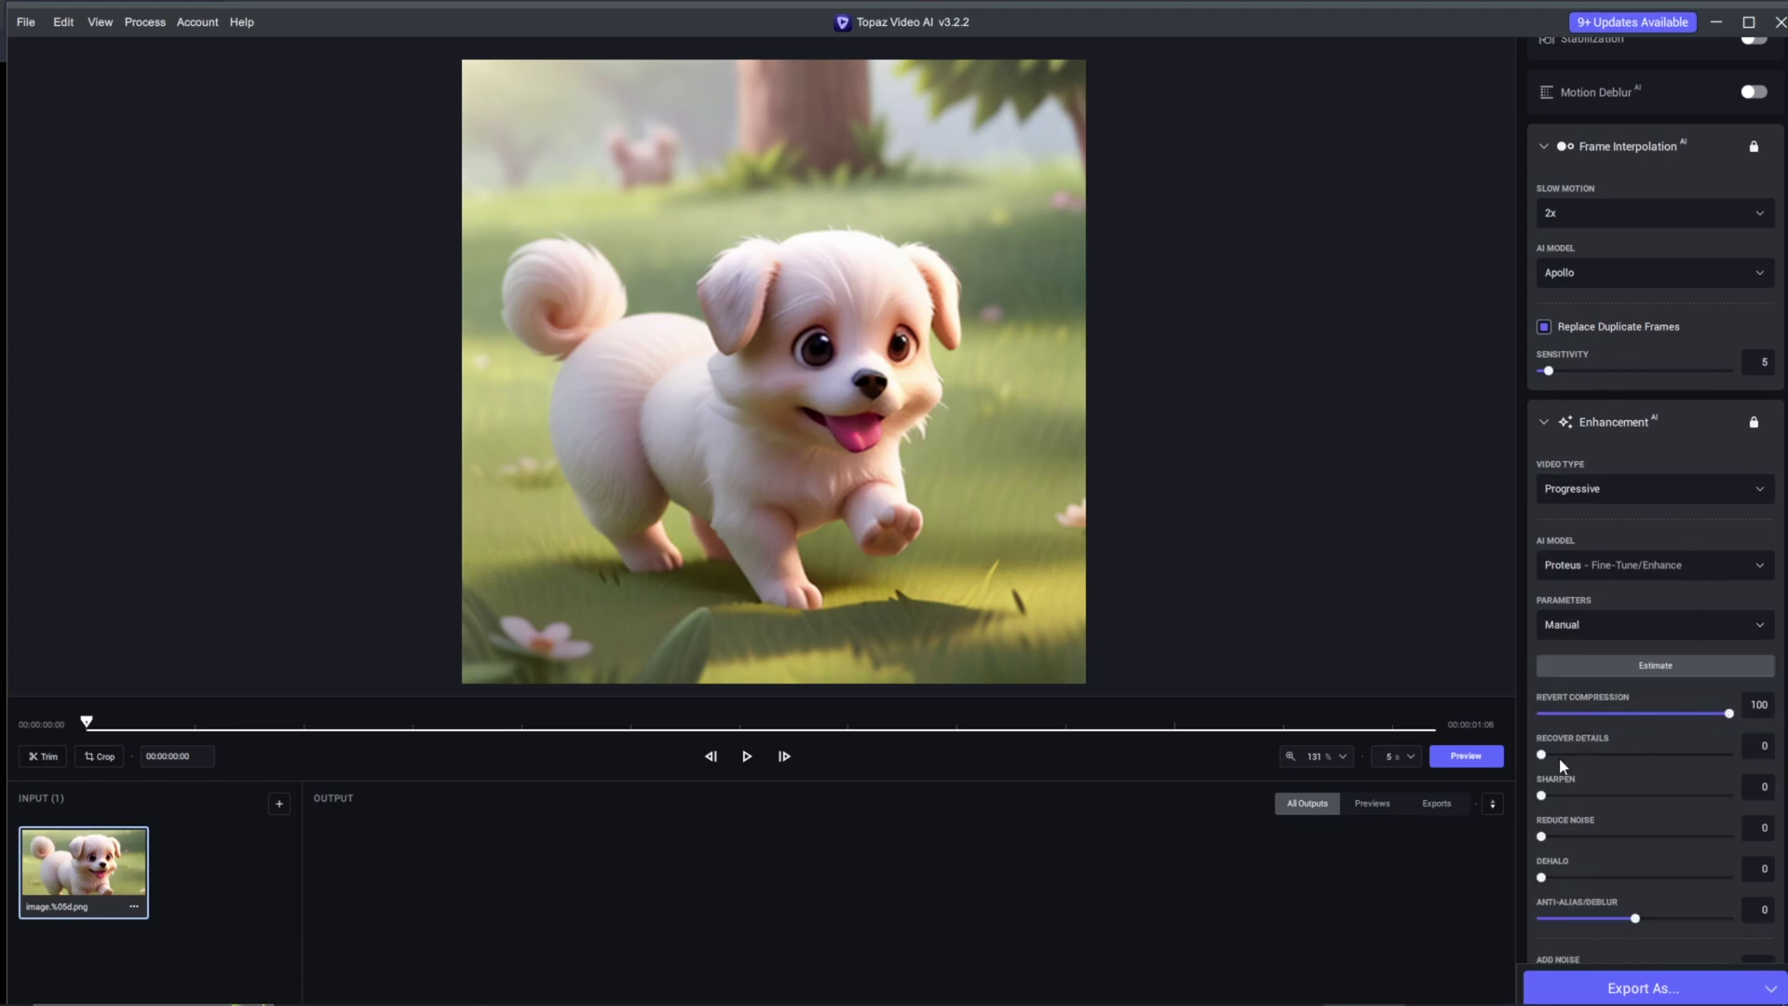
drag(1543, 757, 1726, 768)
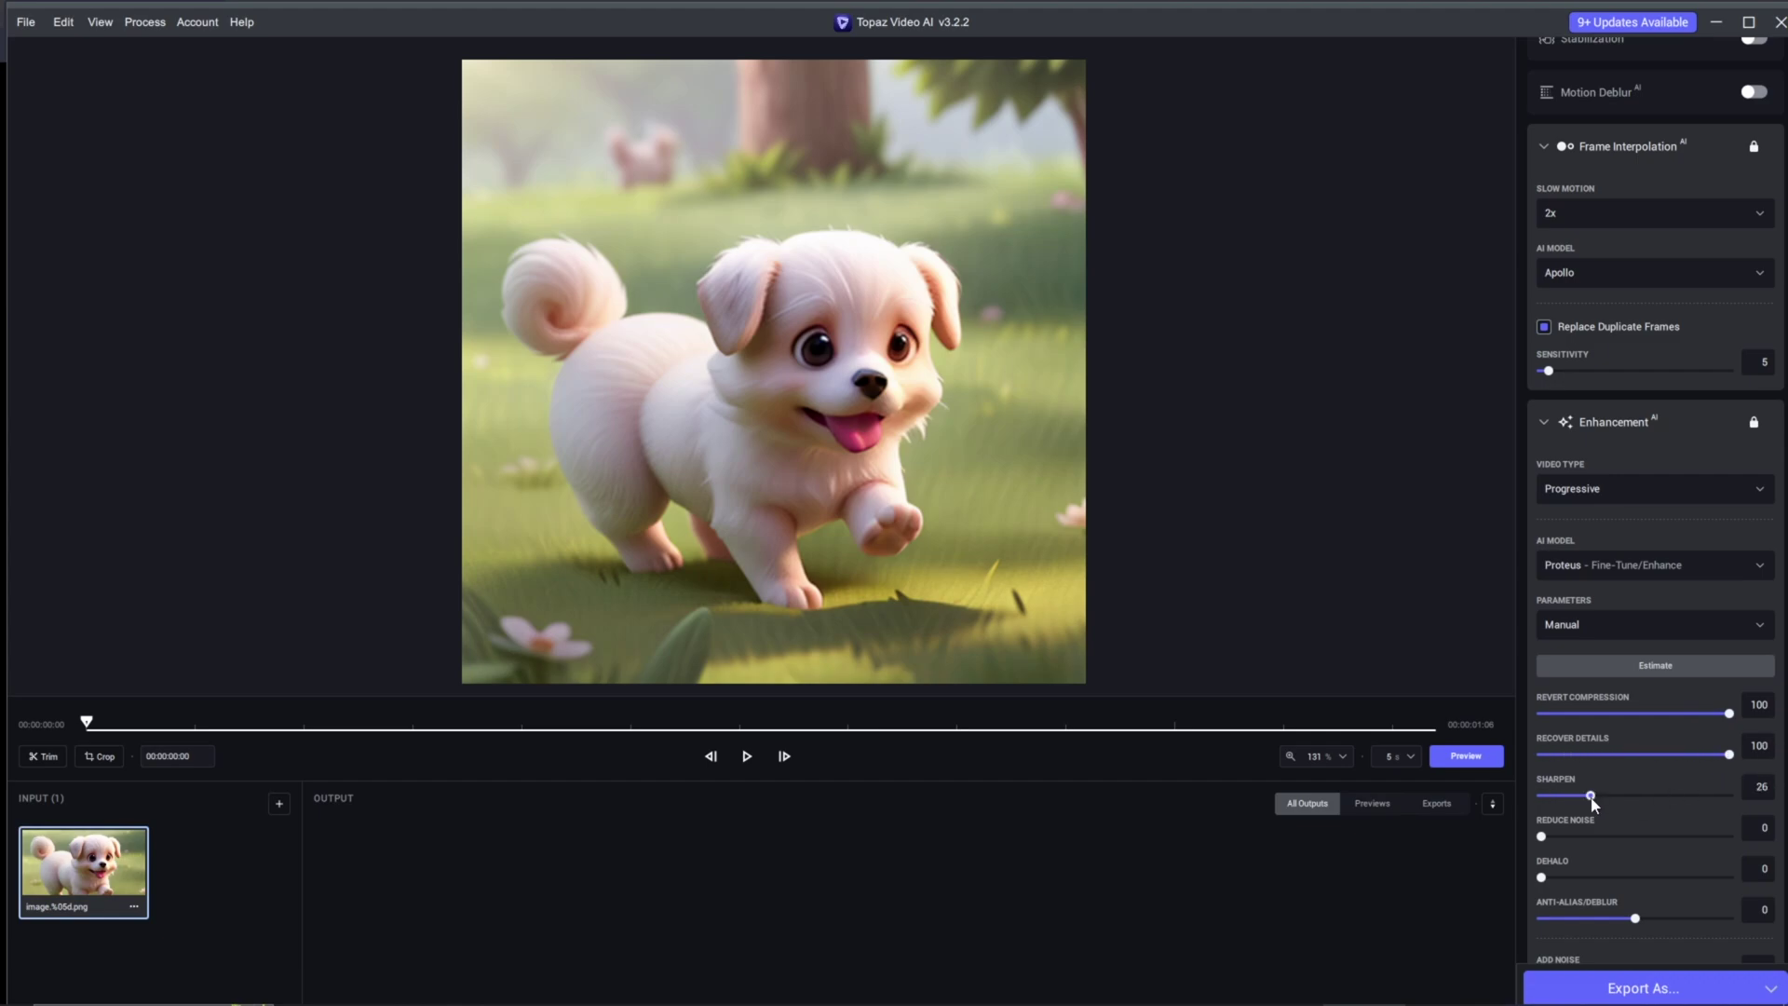
drag(1589, 797, 1579, 778)
drag(1543, 878, 1598, 878)
scroll(1528, 869, down, 3)
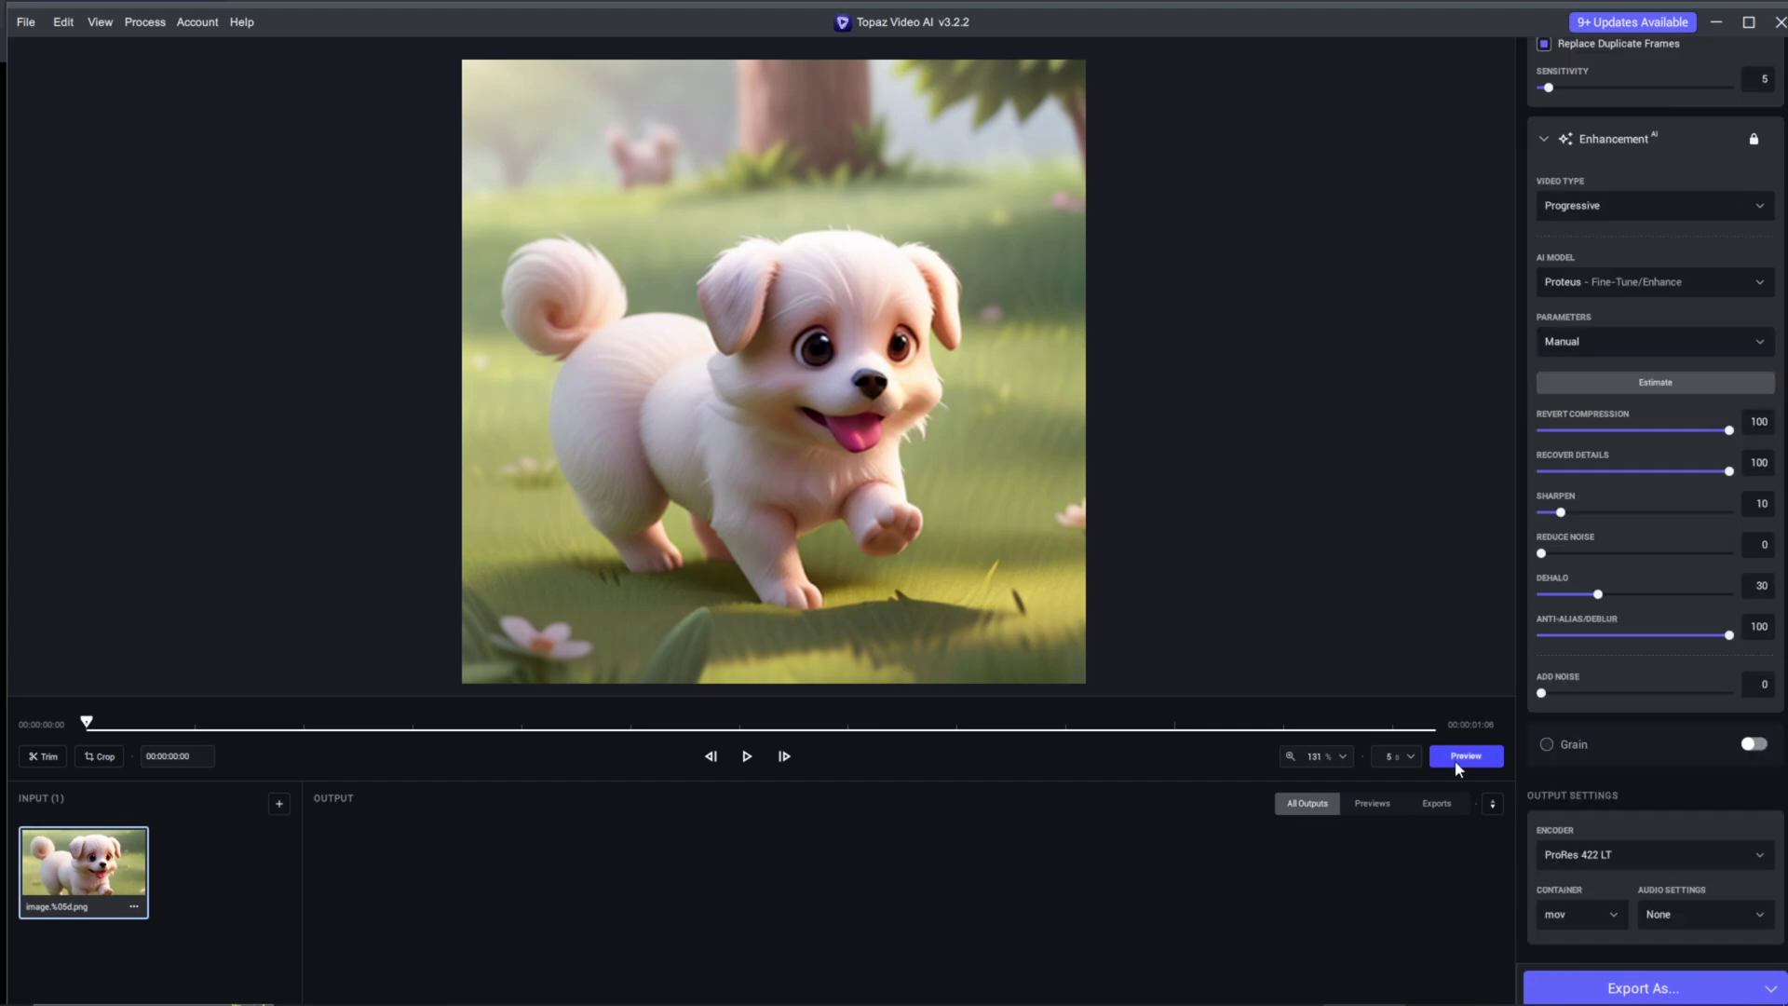
Generate a preview of the enhanced puppy video and compare it with the original in split and side-by-side views.
click(1465, 755)
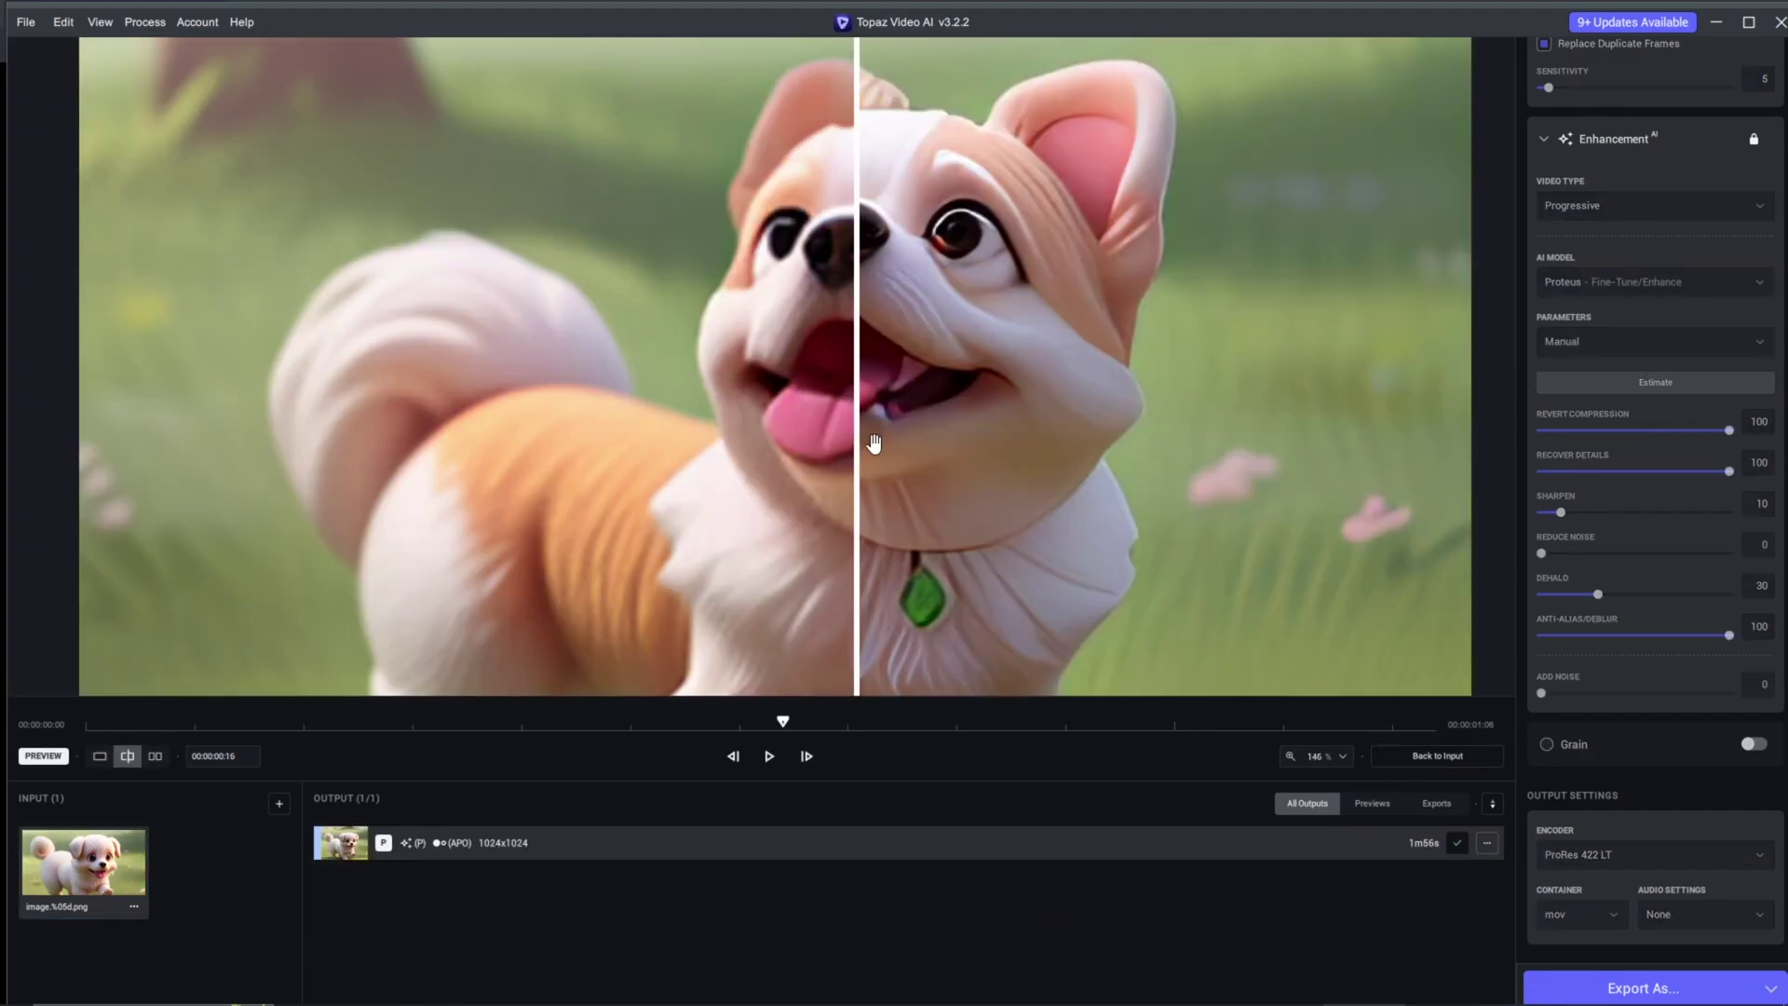
drag(847, 441, 677, 453)
scroll(677, 452, down, 5)
drag(717, 567, 304, 618)
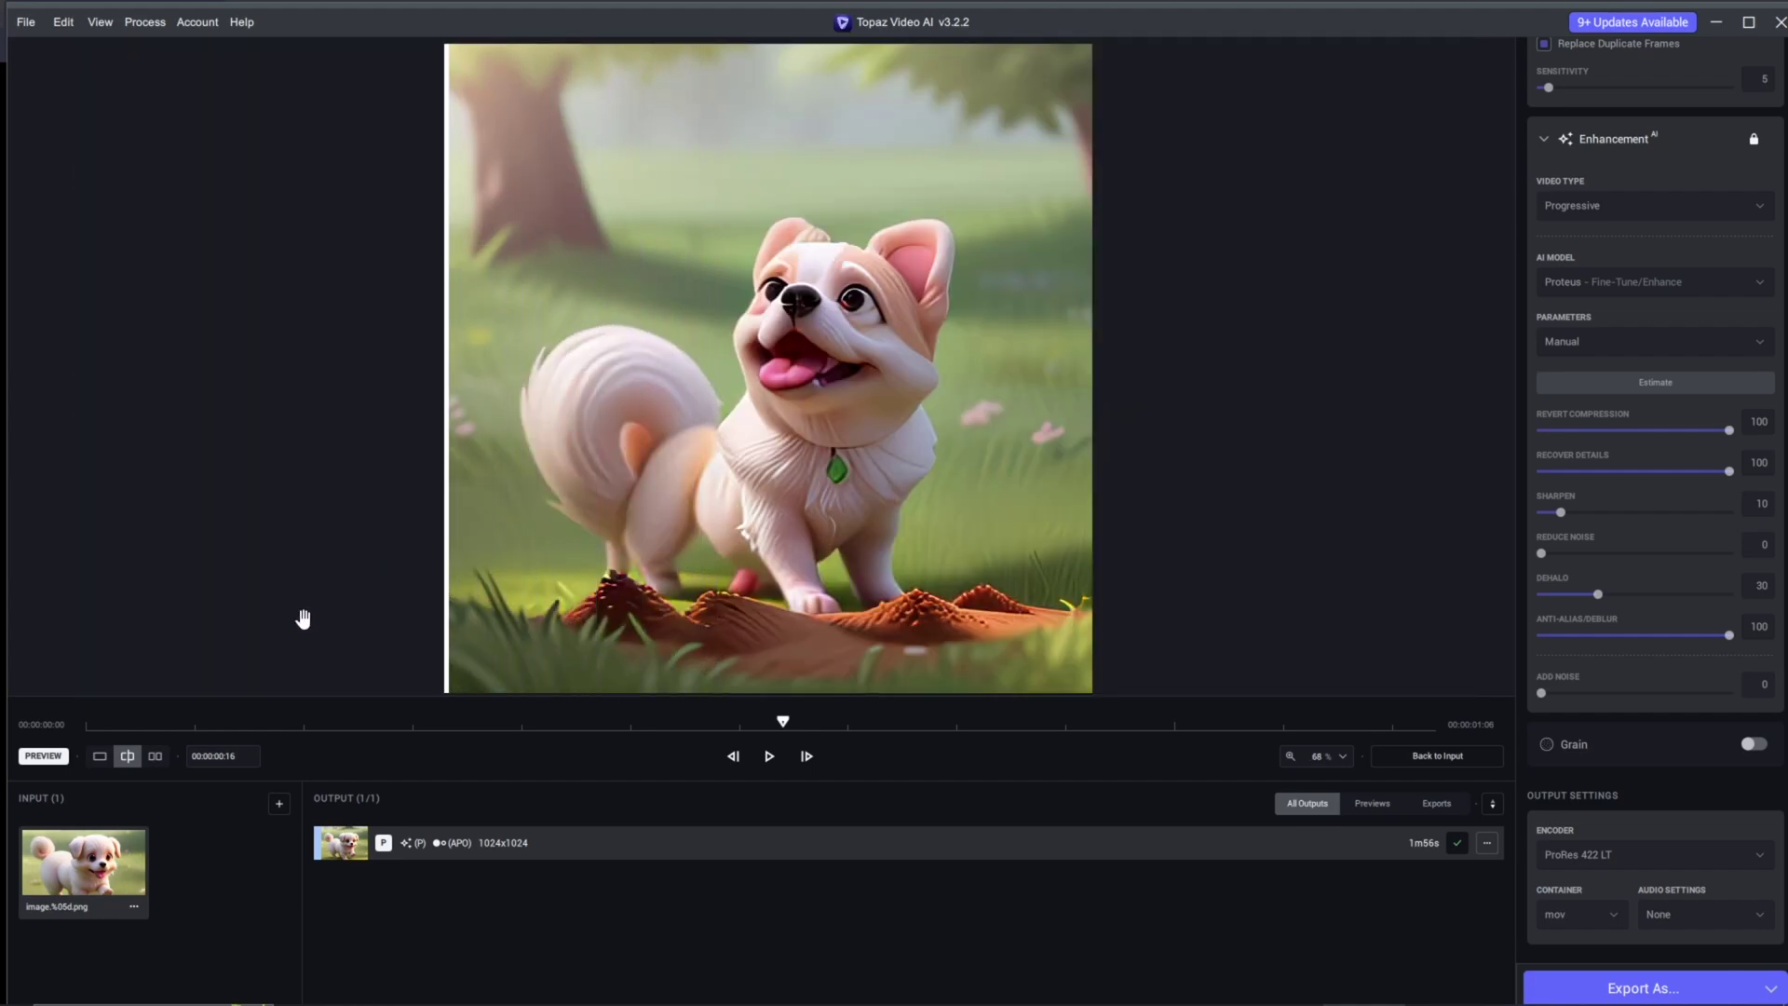
click(155, 757)
Export the enhanced puppy frames as a ProRes 422 LT mov video.
click(1661, 991)
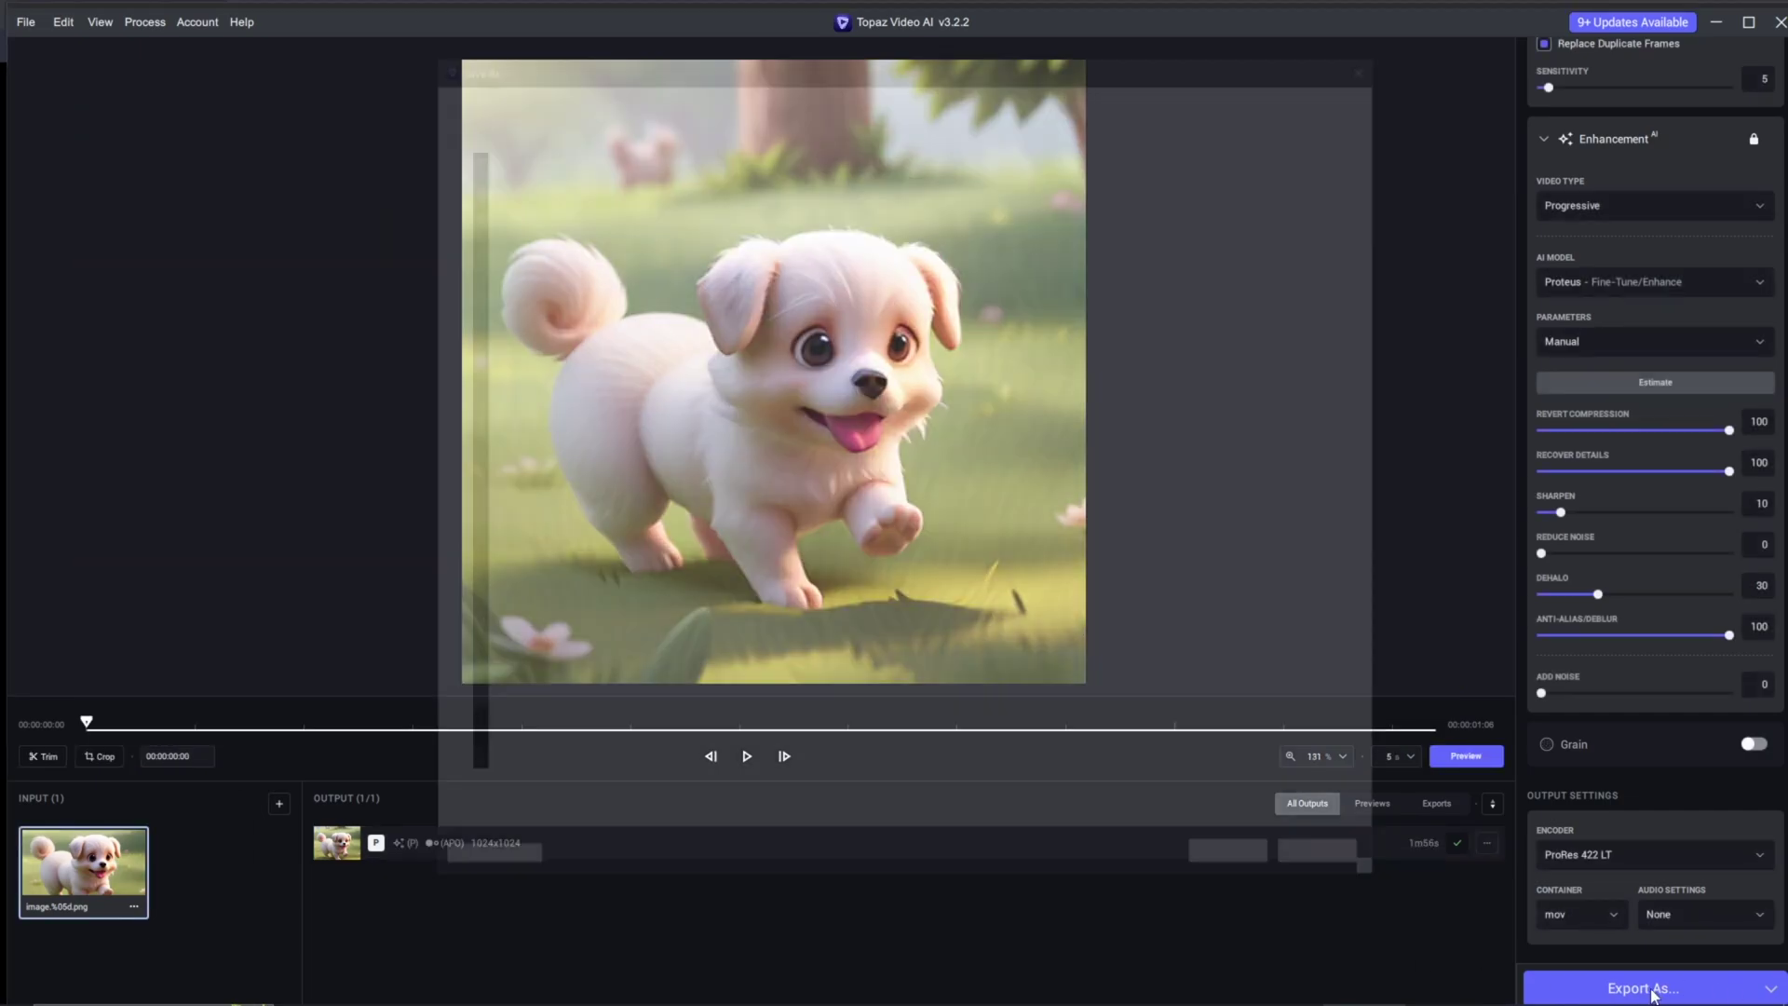
click(1239, 870)
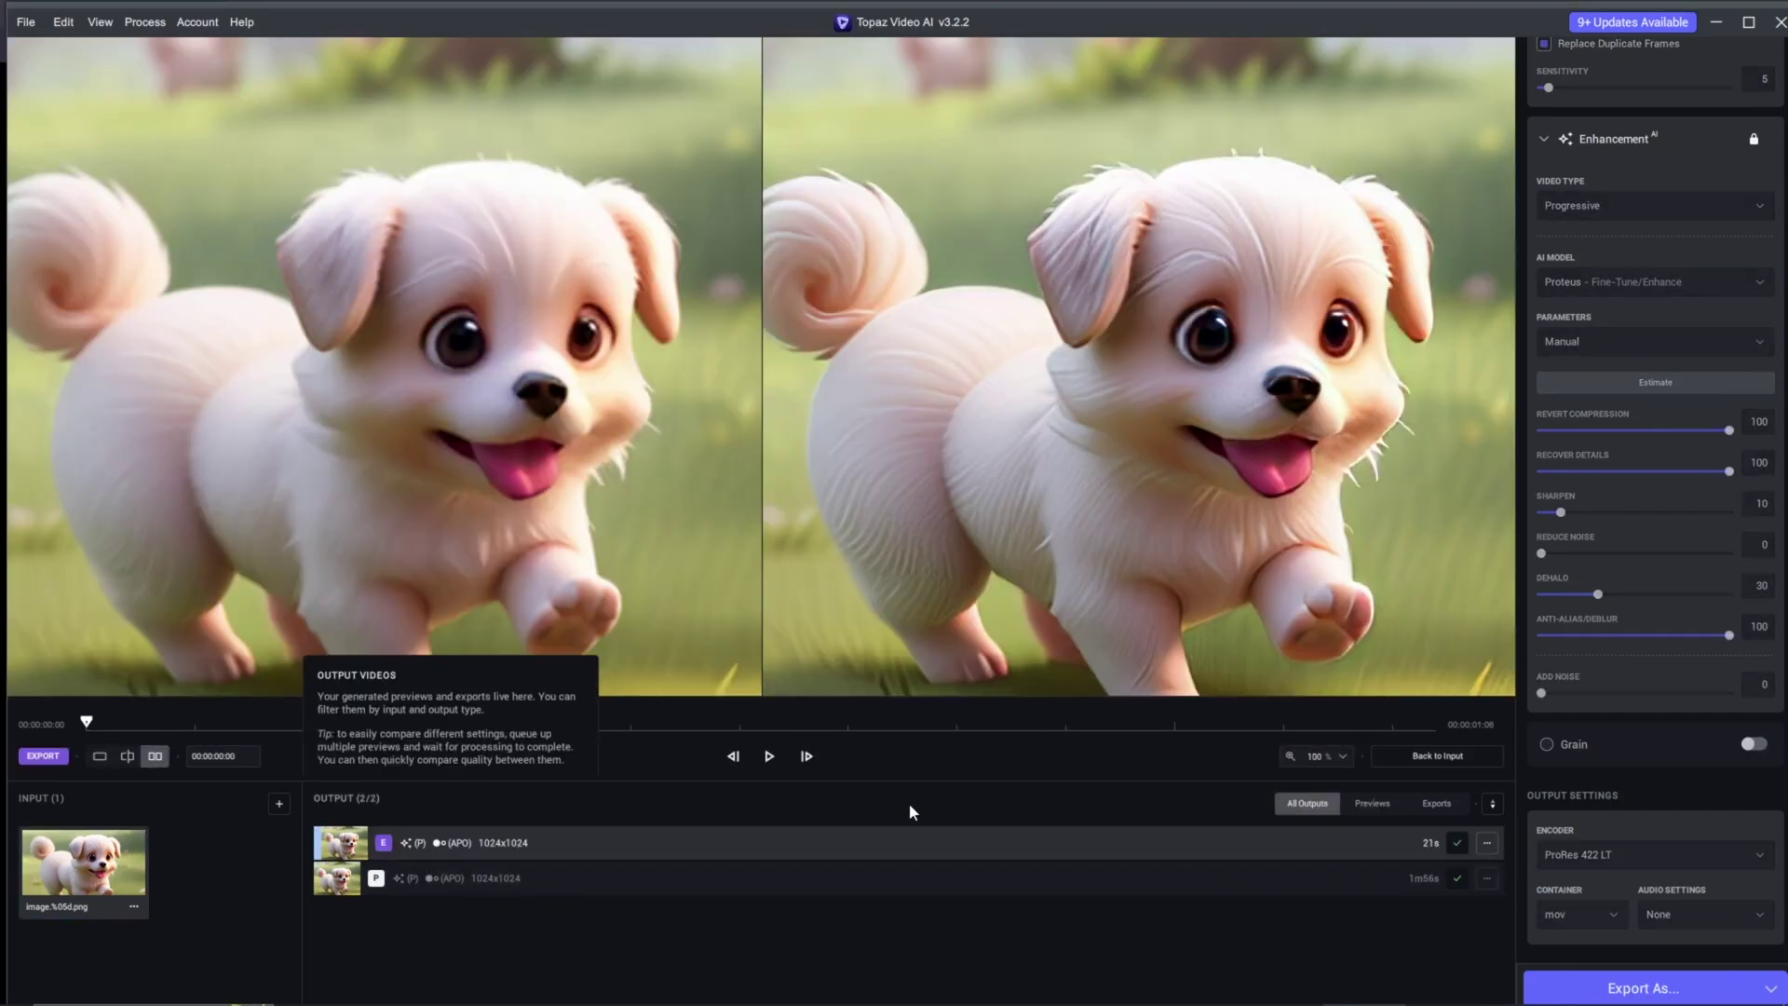
Show the exported puppy video in Explorer and play it in VLC media player.
click(1487, 843)
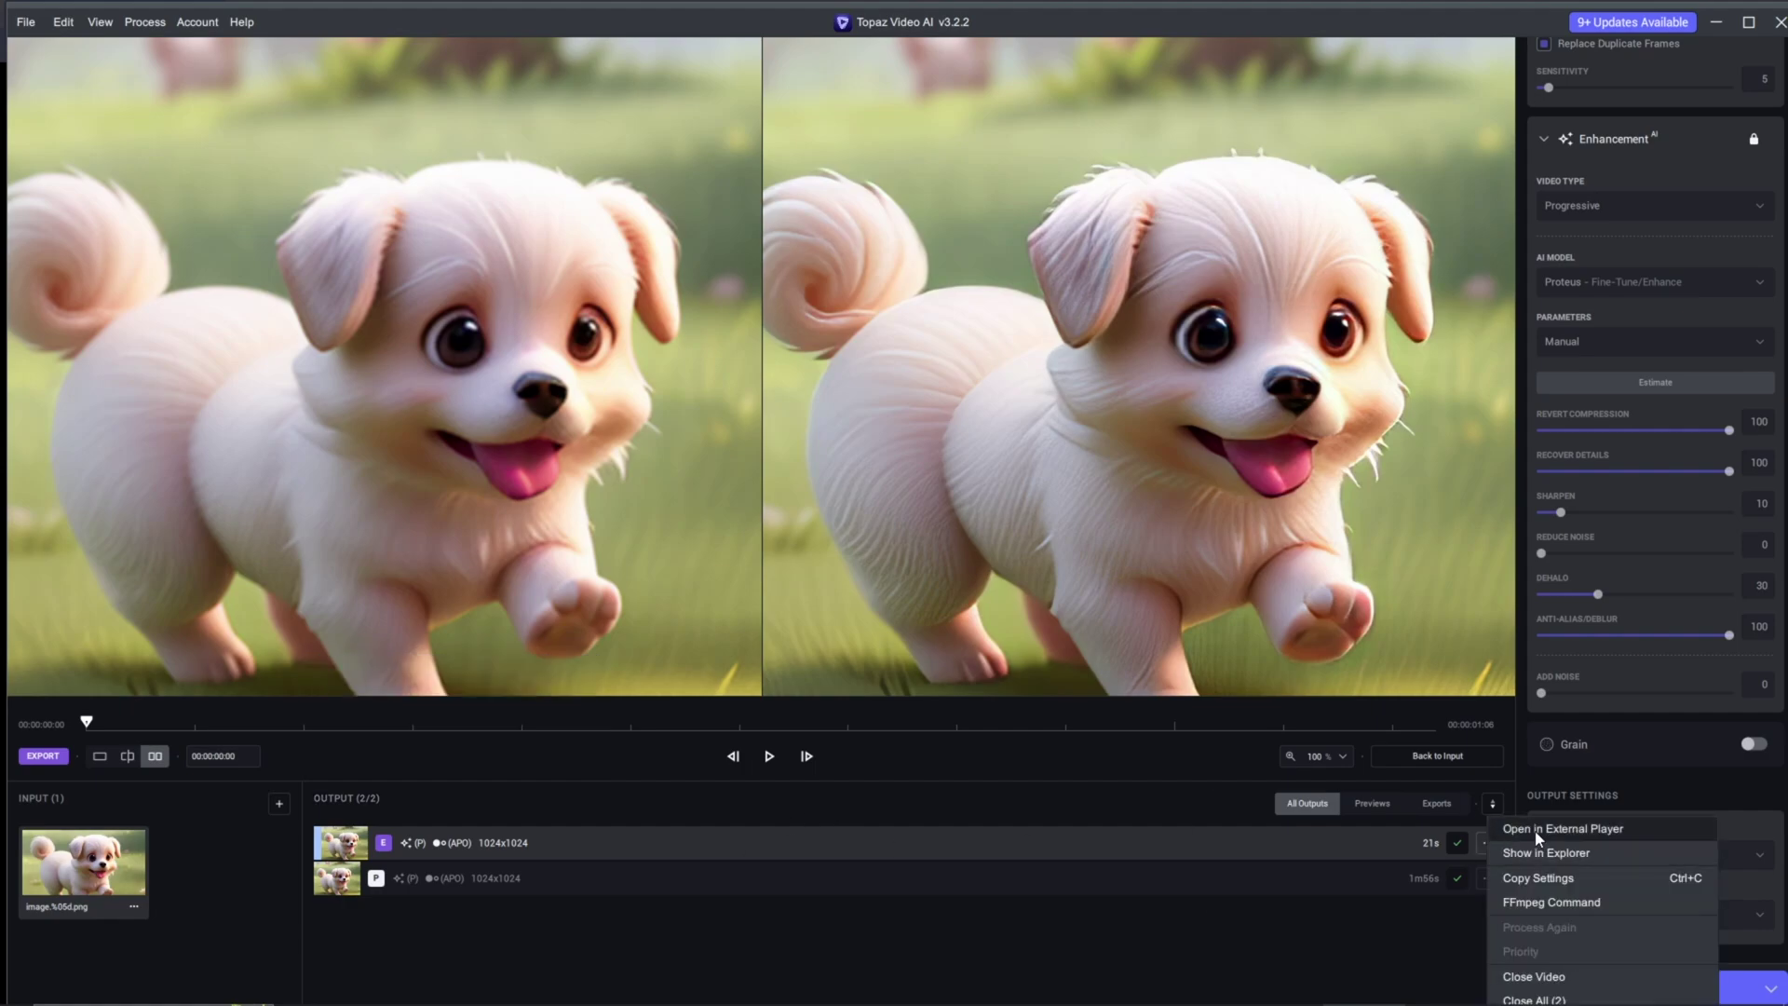
click(1541, 861)
drag(513, 70, 1172, 73)
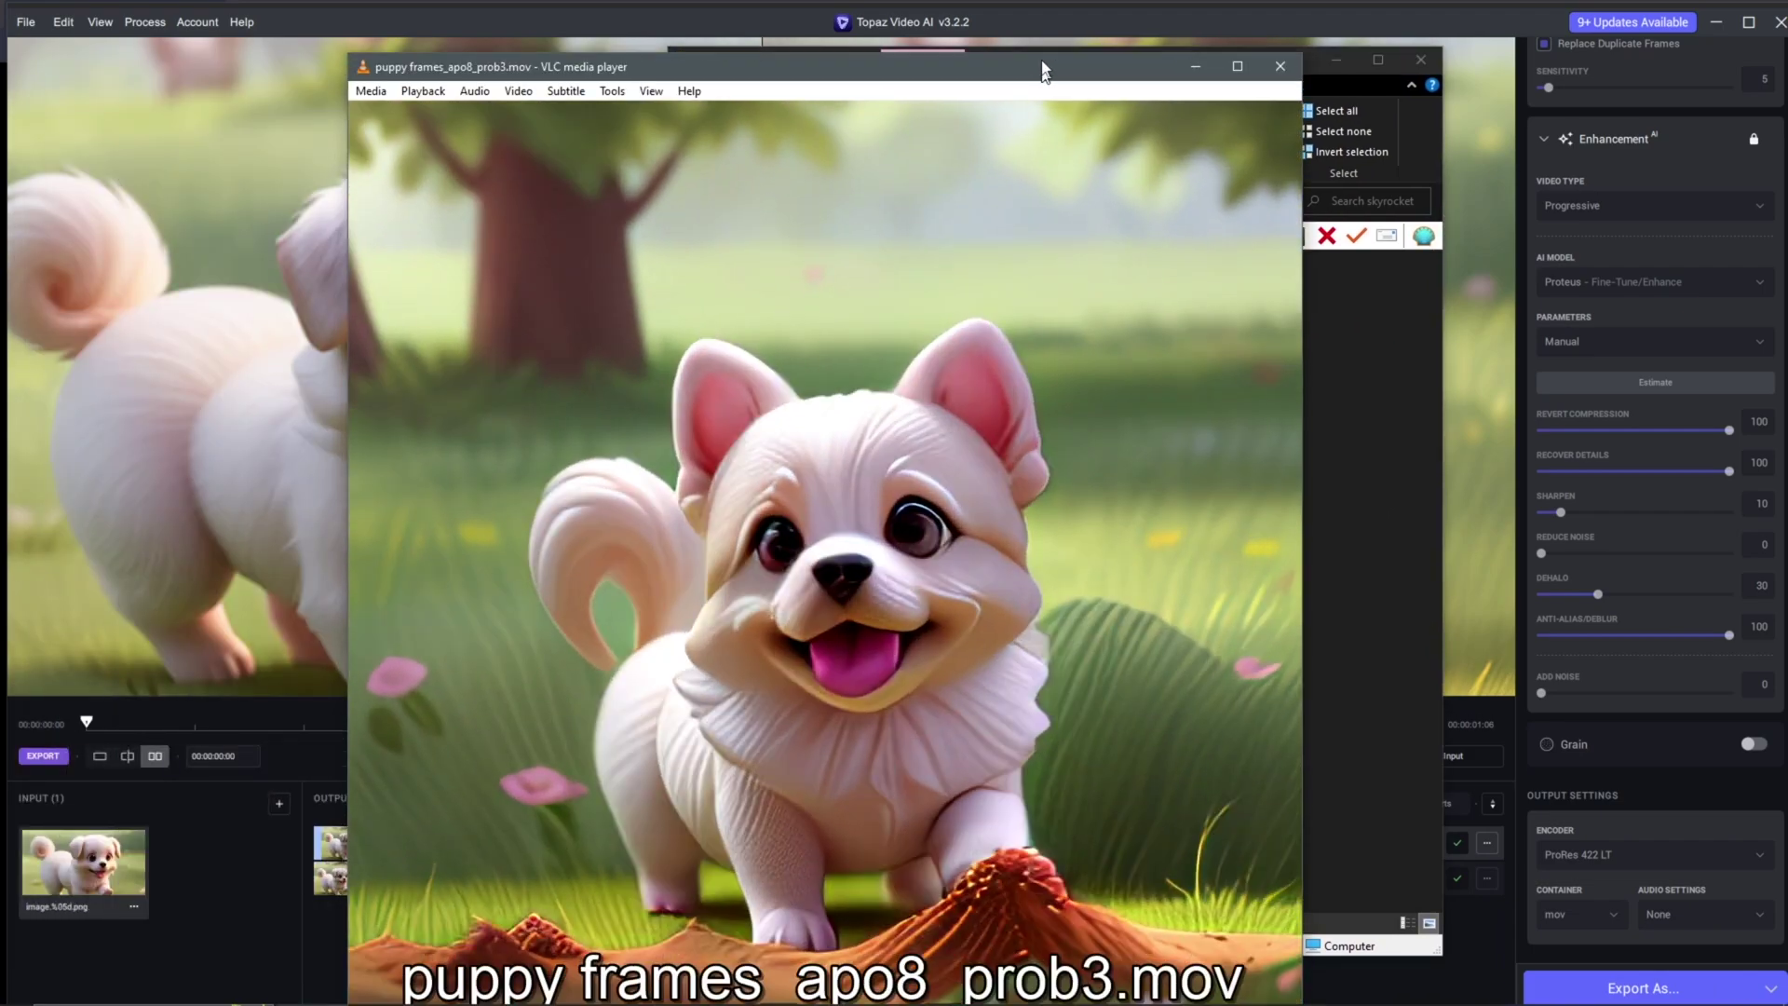
drag(348, 69, 538, 102)
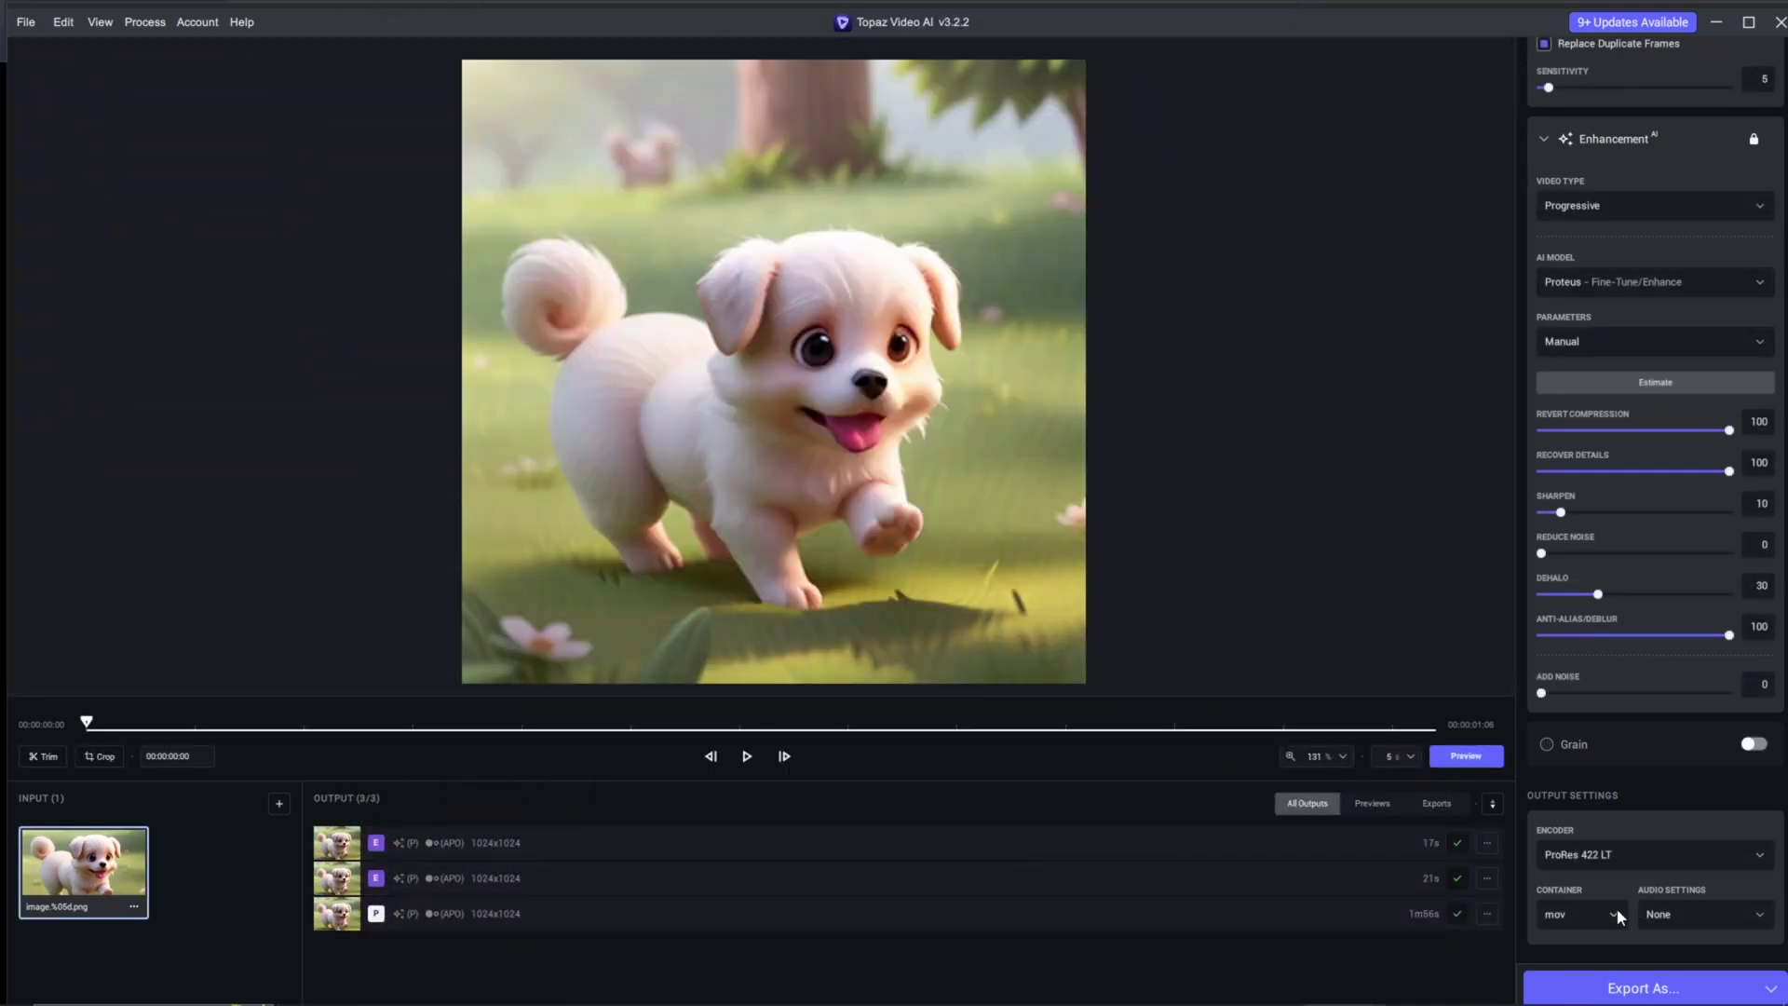
Set the output encoder to H264 High (NVIDIA) and the container to mp4.
click(1639, 852)
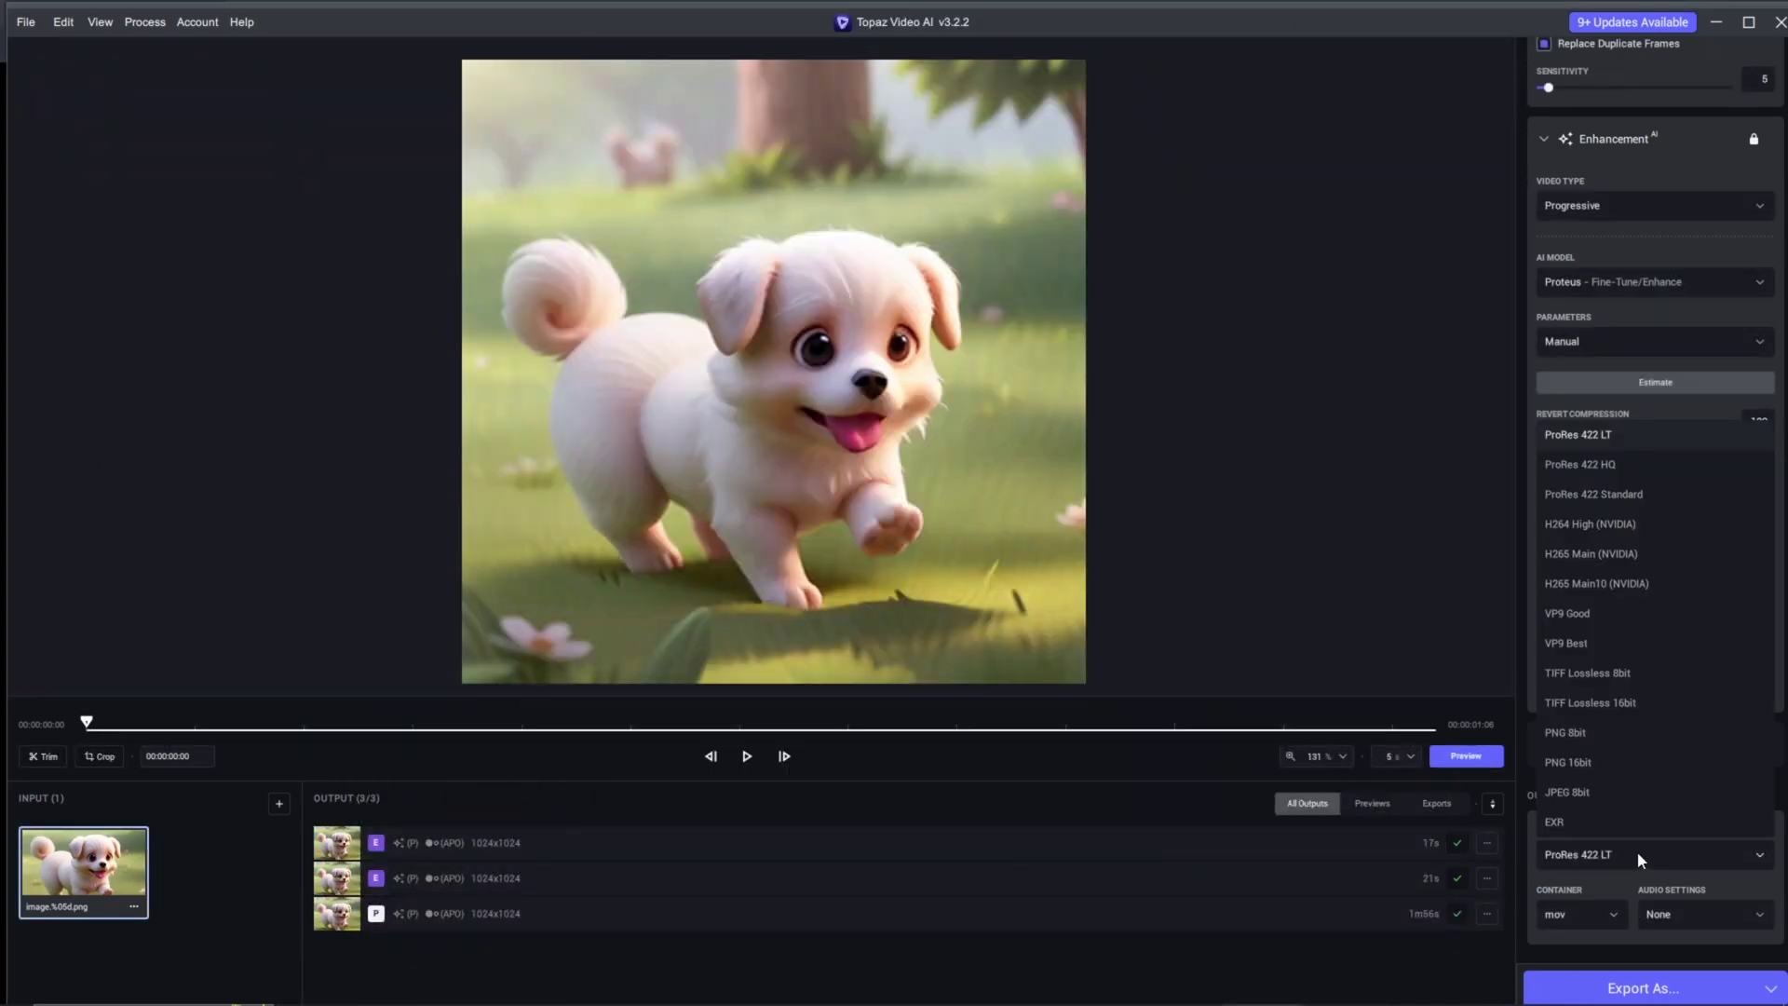
click(1612, 523)
click(1579, 914)
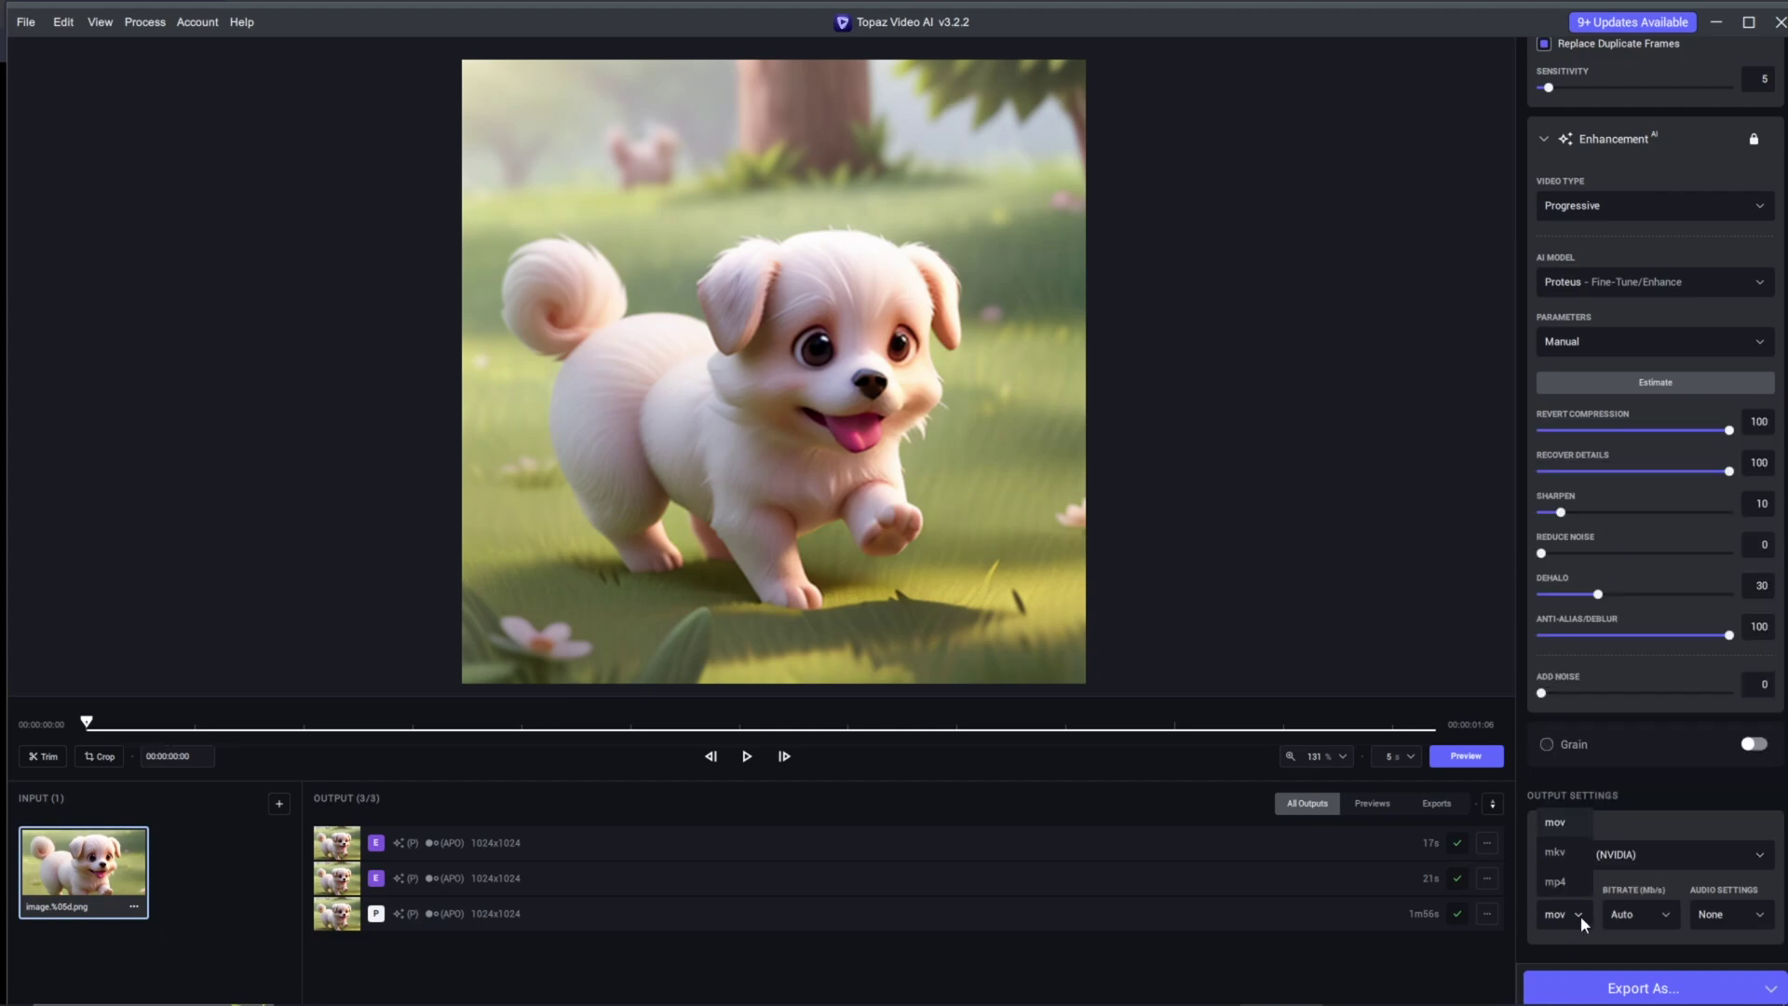
click(1577, 889)
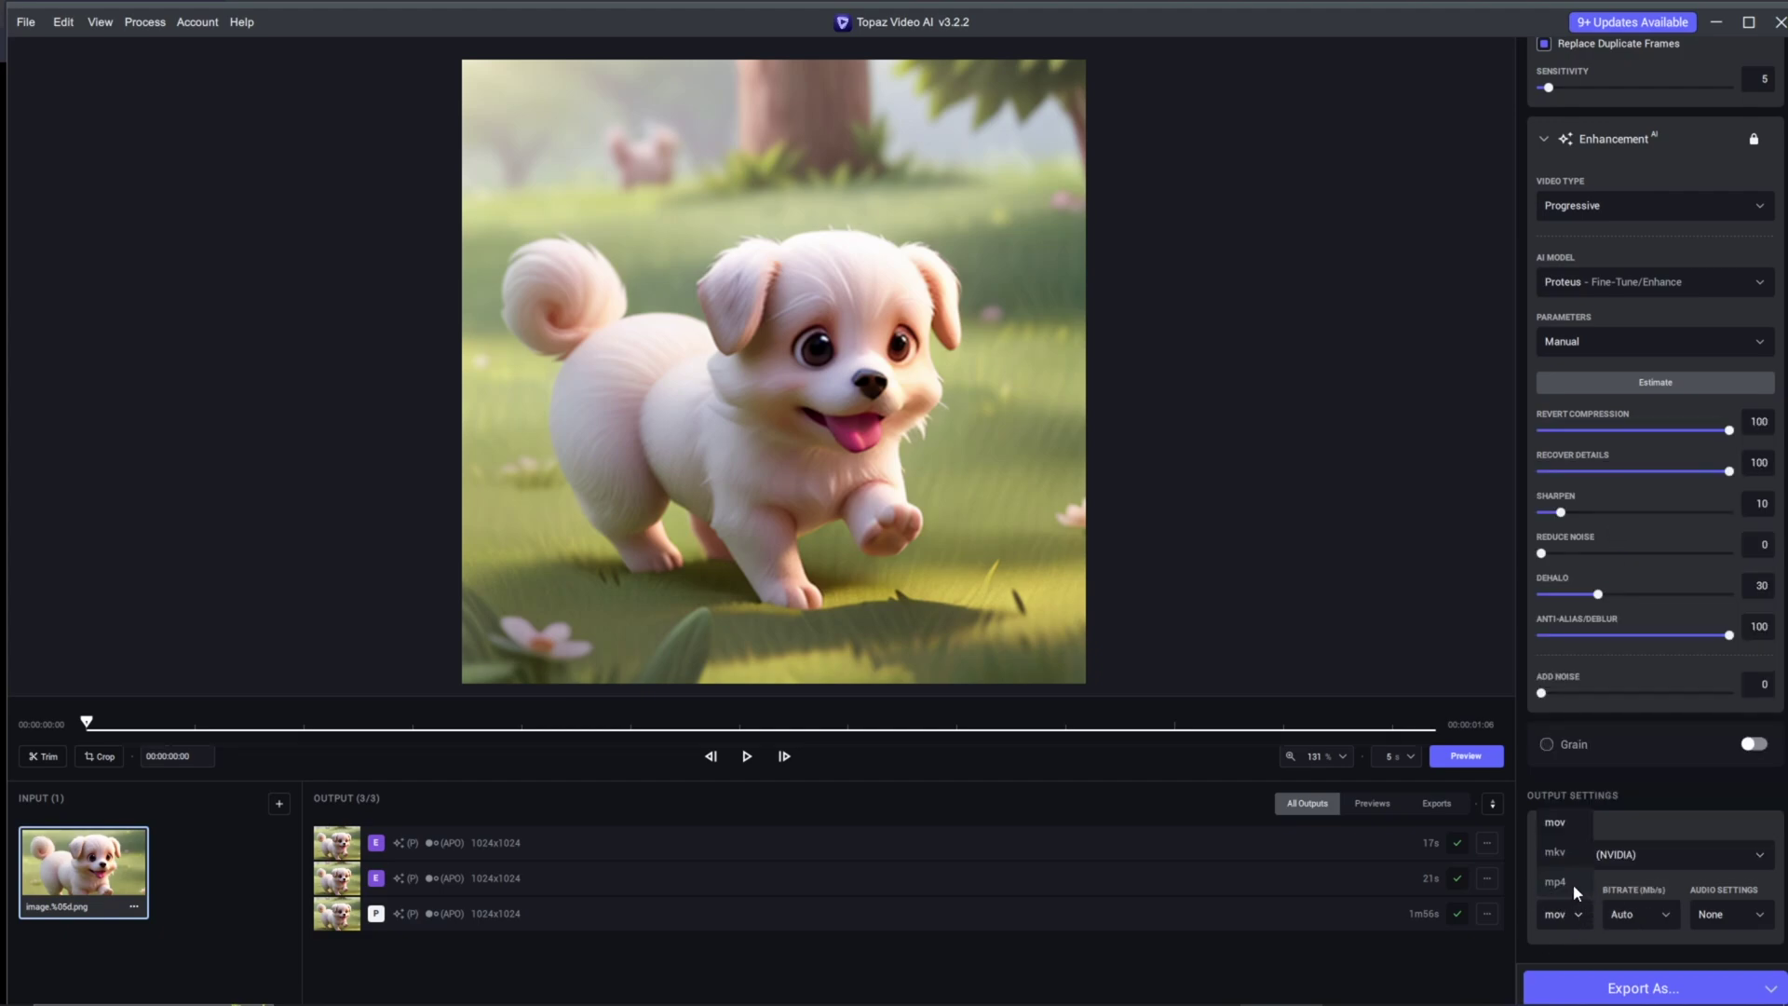